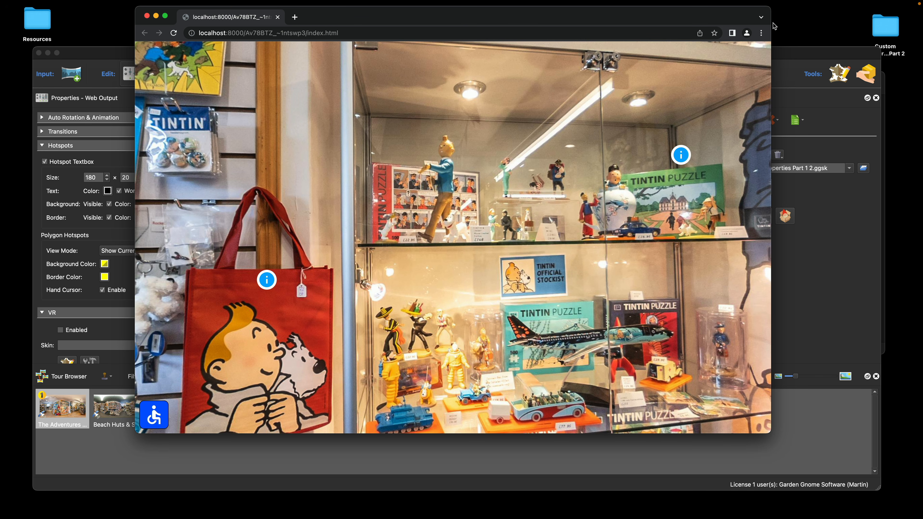
- View the info popups of the Puzzle – Snowy, Tintin & Snowy bag and Tintin in America hotspots in the tour preview, and close the preview
{"action": "key", "text": "ctrl+Left"}
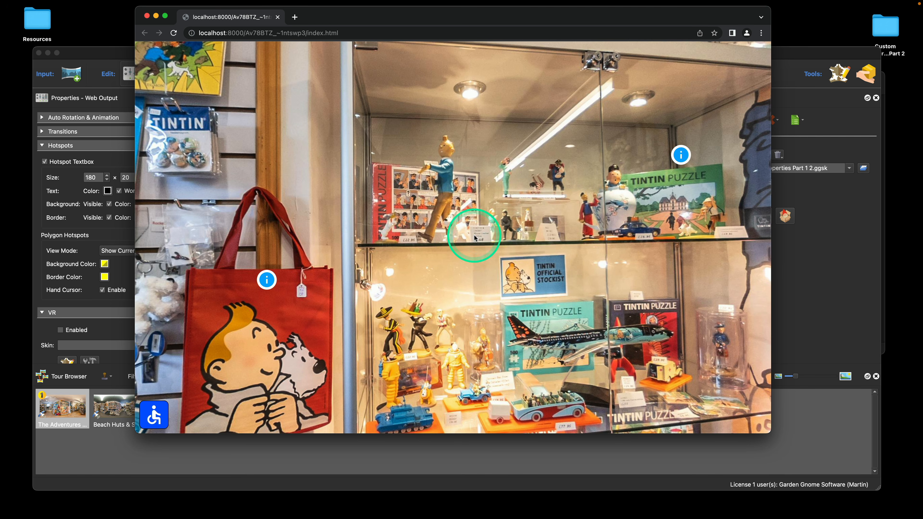
{"action": "scroll", "coordinate": [497, 214], "scroll_direction": "up", "scroll_amount": 3}
{"action": "mouse_move", "coordinate": [508, 208]}
{"action": "left_mouse_down"}
{"action": "mouse_move", "coordinate": [487, 215]}
{"action": "mouse_move", "coordinate": [494, 212]}
{"action": "left_mouse_up"}
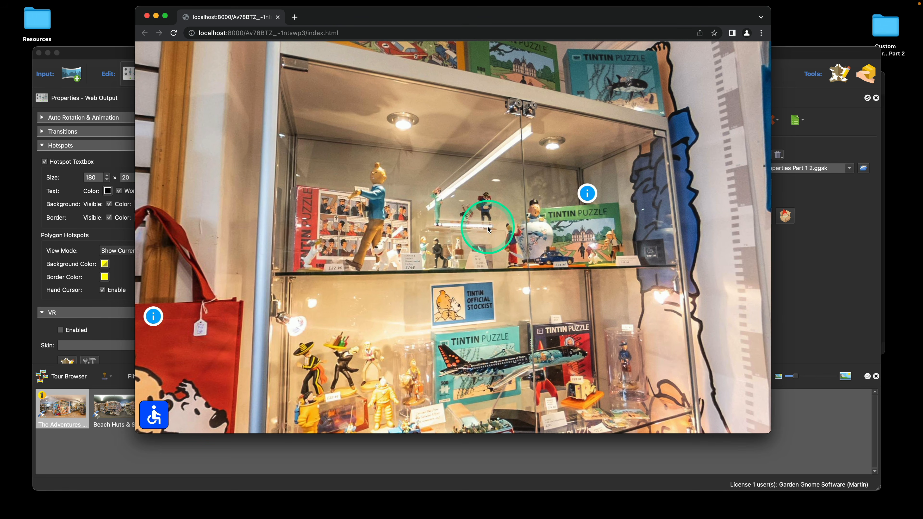
{"action": "left_click", "coordinate": [587, 194]}
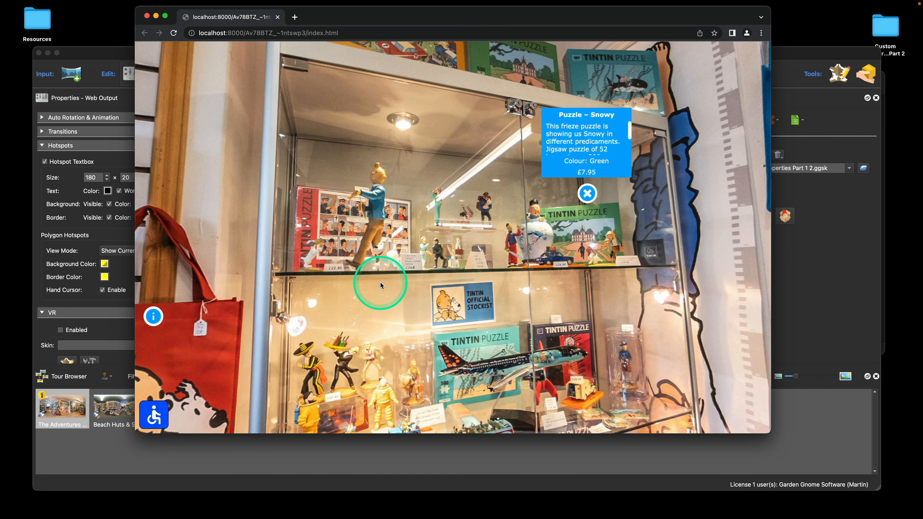
{"action": "left_click_drag", "start_coordinate": [377, 283], "coordinate": [515, 278]}
{"action": "left_click", "coordinate": [455, 276]}
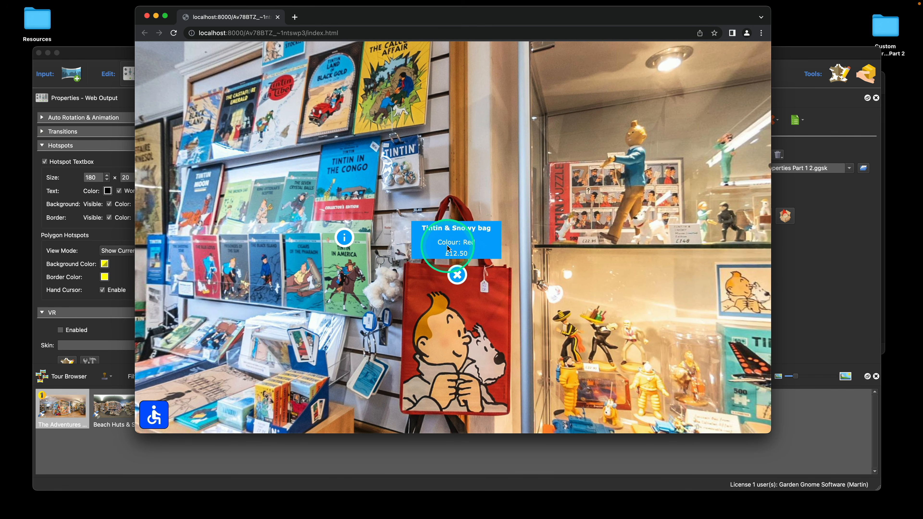
{"action": "left_click", "coordinate": [351, 243]}
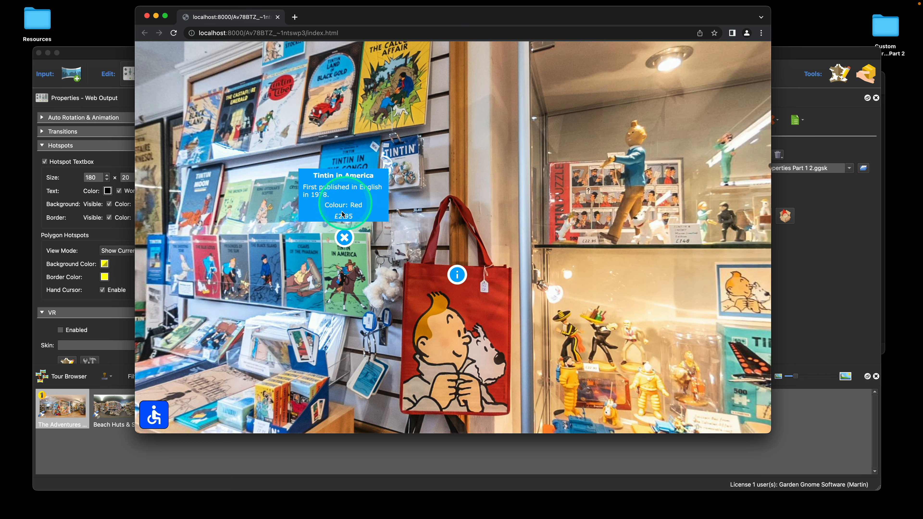
{"action": "left_click", "coordinate": [147, 15]}
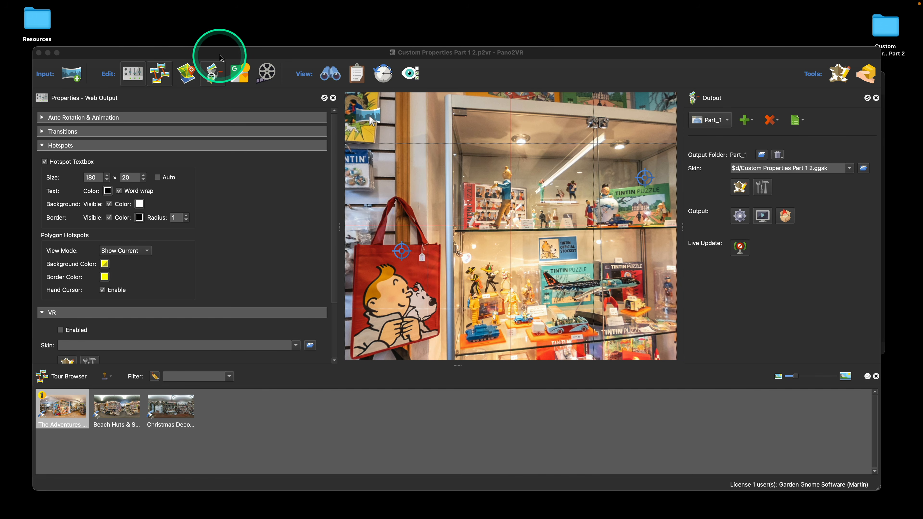
- Review the user data and custom properties of The Adventures of Tintin node, including the full Access to other Levels text
{"action": "left_click_drag", "start_coordinate": [220, 54], "coordinate": [225, 42]}
{"action": "left_click", "coordinate": [510, 249]}
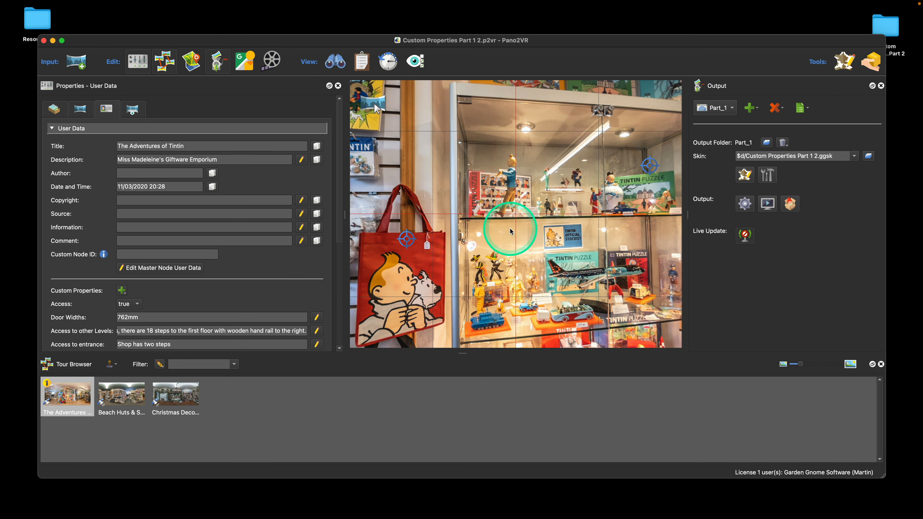
{"action": "left_click_drag", "start_coordinate": [476, 239], "coordinate": [495, 225]}
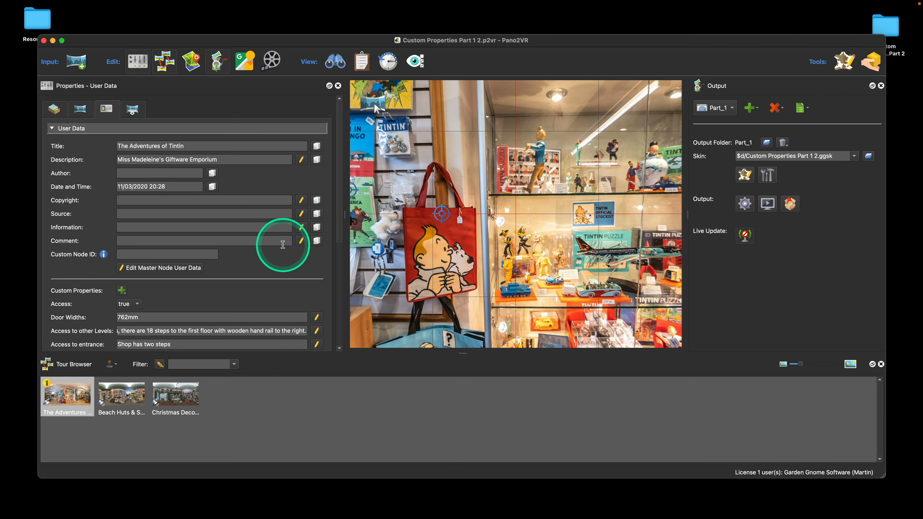
{"action": "scroll", "coordinate": [218, 175], "scroll_direction": "down", "scroll_amount": 1}
{"action": "scroll", "coordinate": [114, 114], "scroll_direction": "up", "scroll_amount": 1}
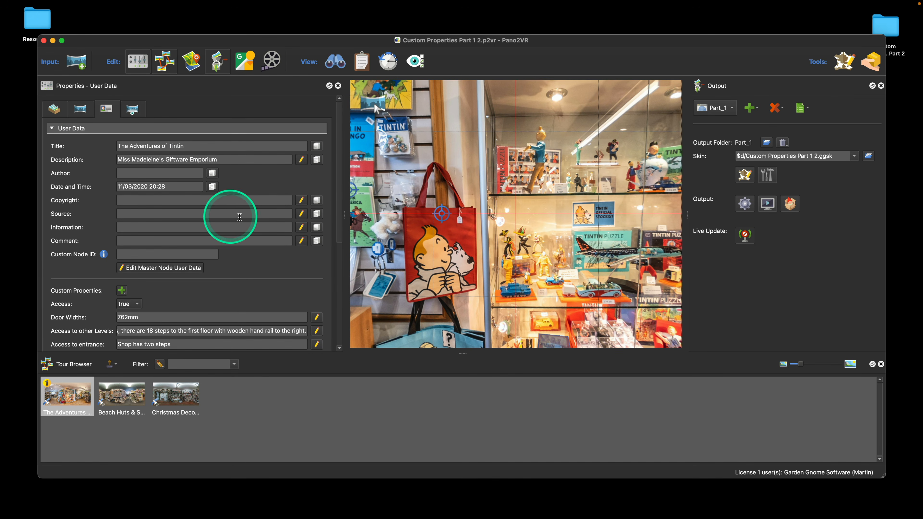
{"action": "scroll", "coordinate": [232, 212], "scroll_direction": "down", "scroll_amount": 7}
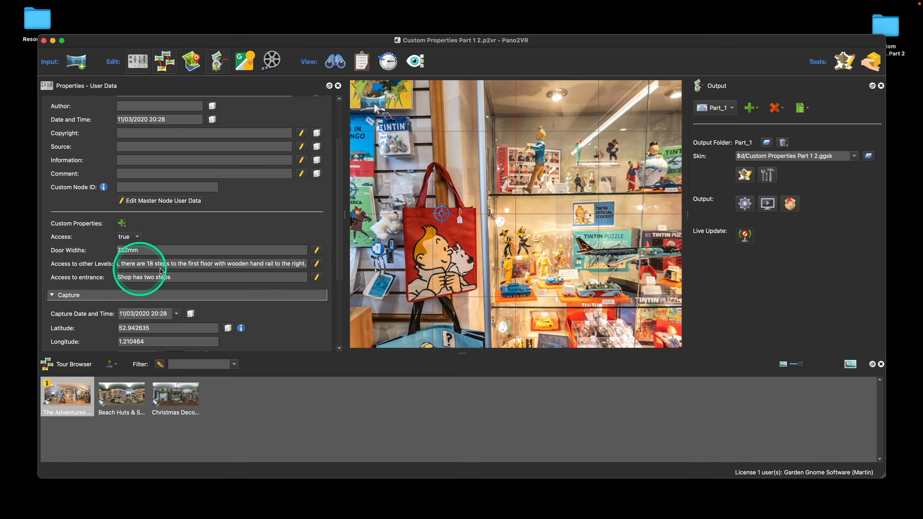
{"action": "left_click", "coordinate": [315, 263]}
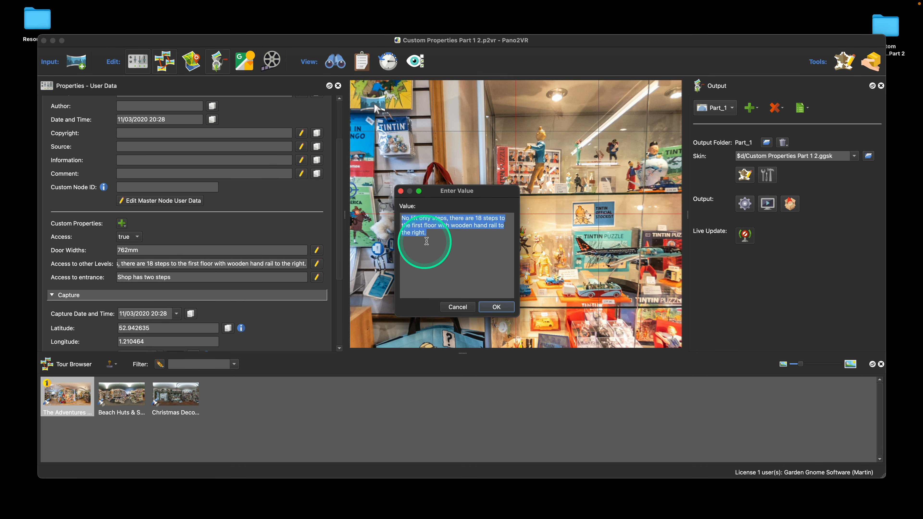
{"action": "left_click", "coordinate": [402, 193]}
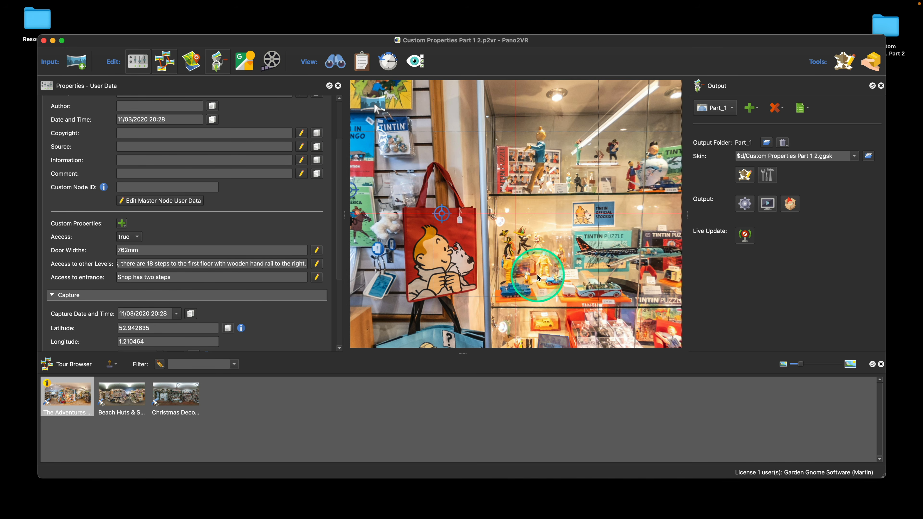
- Compare the custom properties of the Beach Huts and Christmas Decorations nodes, and return to The Adventures of Tintin node
{"action": "left_click", "coordinate": [123, 398]}
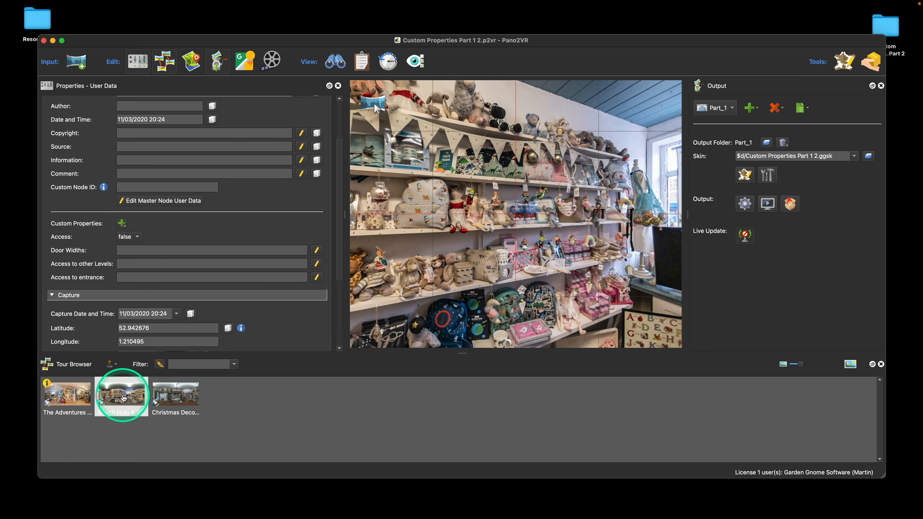
{"action": "left_click", "coordinate": [176, 394]}
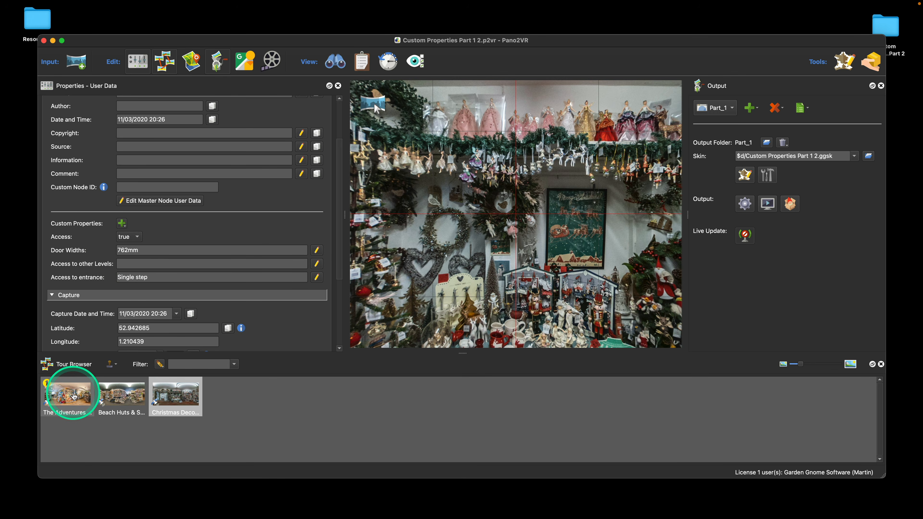
{"action": "left_click", "coordinate": [67, 394]}
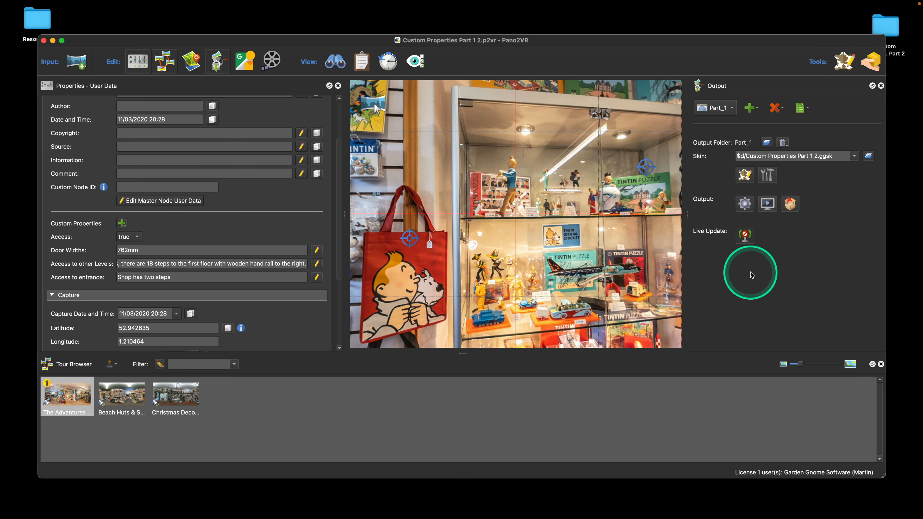
- Open the web output preview, and show and hide the Puzzle – Snowy hotspot's info popup
{"action": "left_click", "coordinate": [751, 275]}
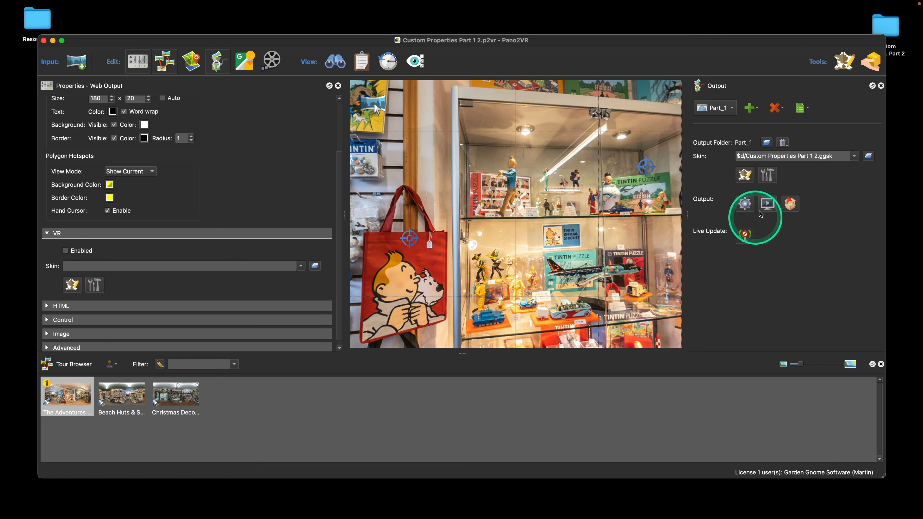
{"action": "left_click", "coordinate": [770, 208]}
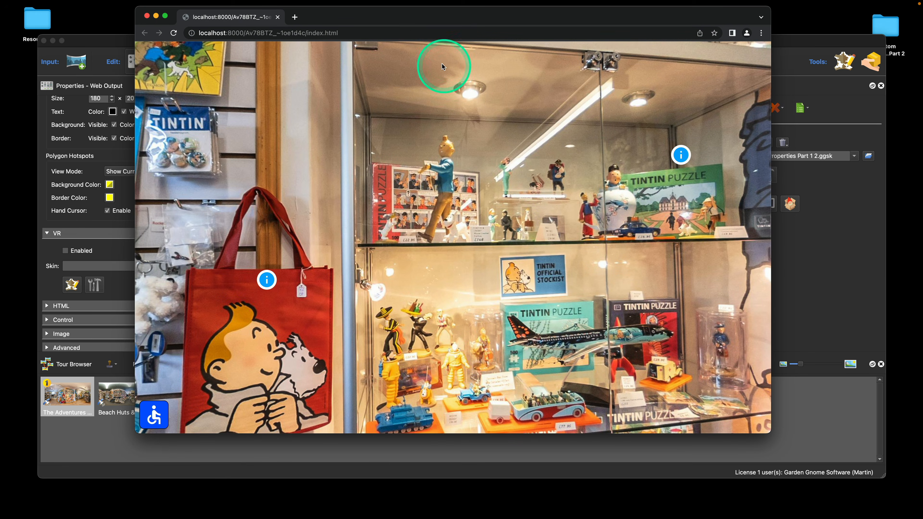
{"action": "left_click_drag", "start_coordinate": [423, 18], "coordinate": [413, 22]}
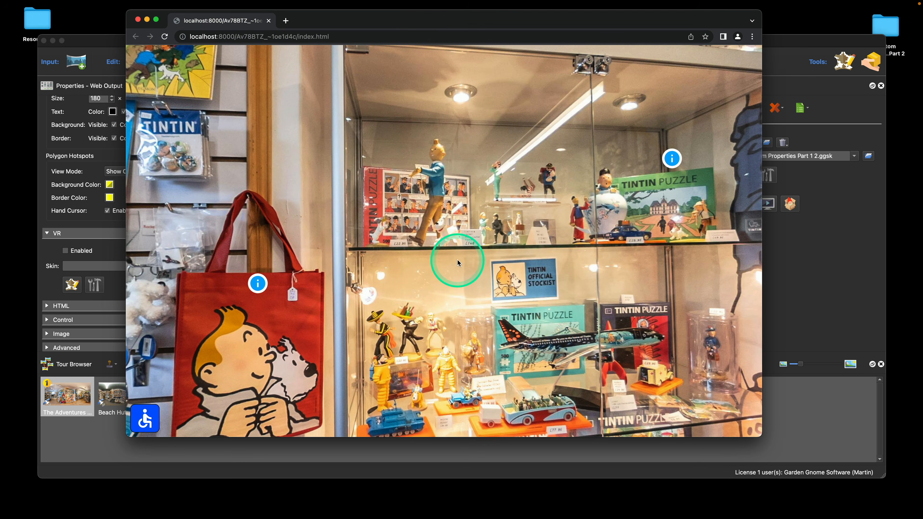
{"action": "left_click_drag", "start_coordinate": [457, 262], "coordinate": [477, 241]}
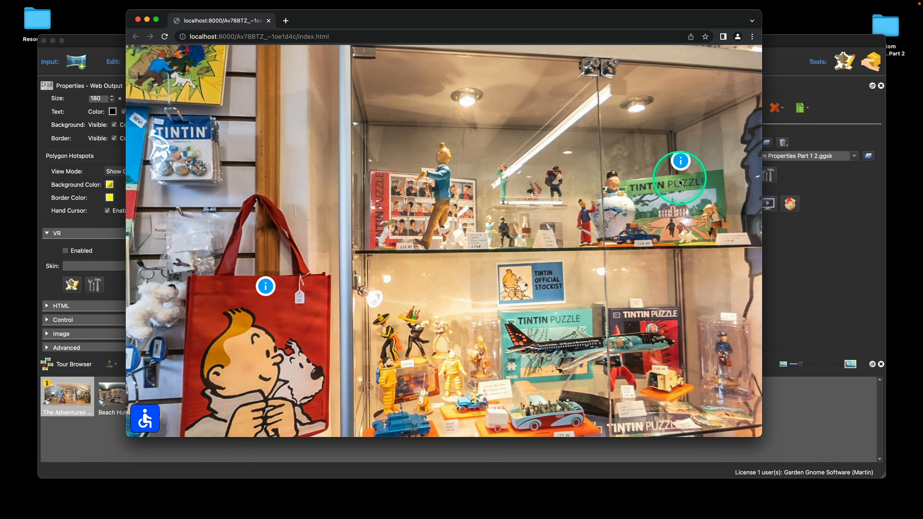
{"action": "left_click", "coordinate": [681, 165]}
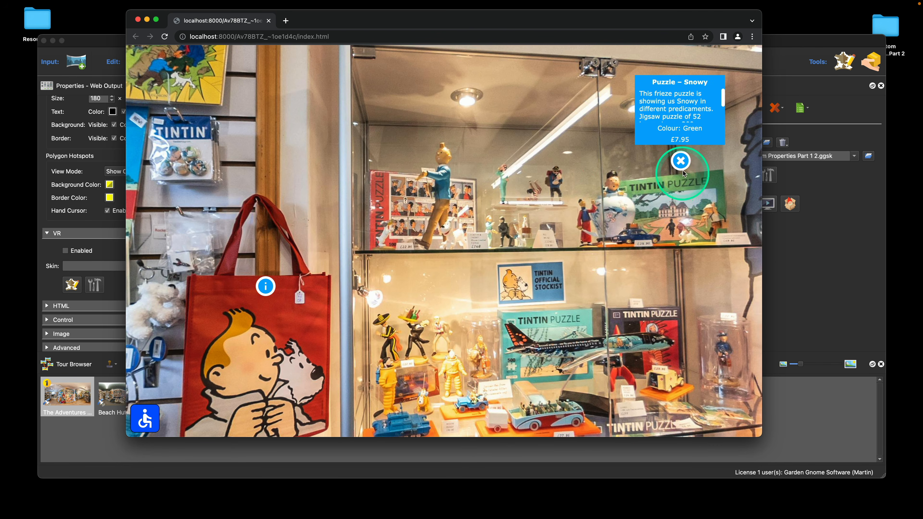
{"action": "left_click", "coordinate": [681, 161]}
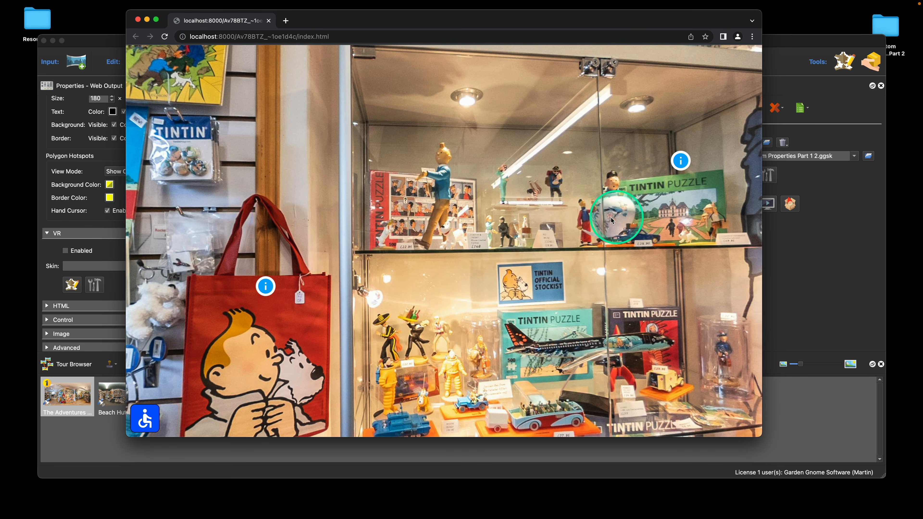
- Inspect the Tintin in America info popup and the hotspots around the book shelves, and close the preview
{"action": "left_click_drag", "start_coordinate": [531, 211], "coordinate": [592, 206]}
{"action": "left_click_drag", "start_coordinate": [445, 266], "coordinate": [519, 261]}
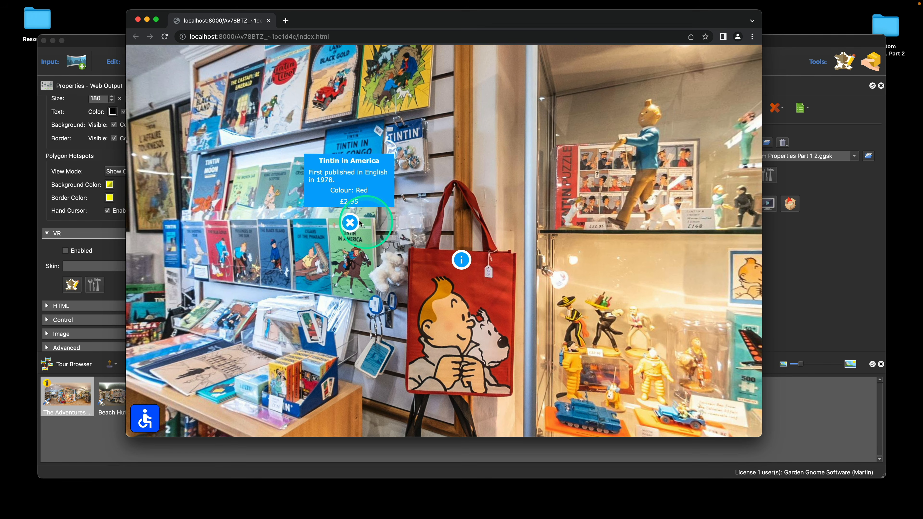
{"action": "left_click_drag", "start_coordinate": [386, 219], "coordinate": [438, 313]}
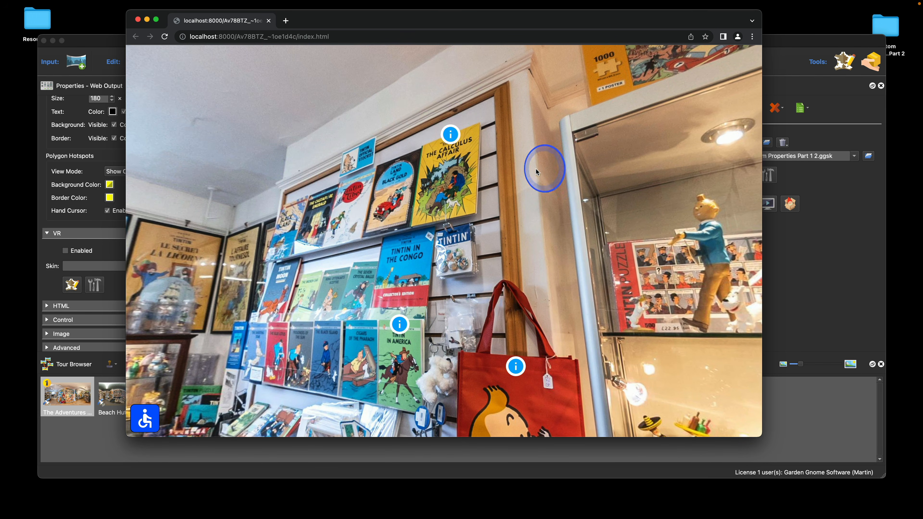
{"action": "left_click_drag", "start_coordinate": [546, 169], "coordinate": [397, 183]}
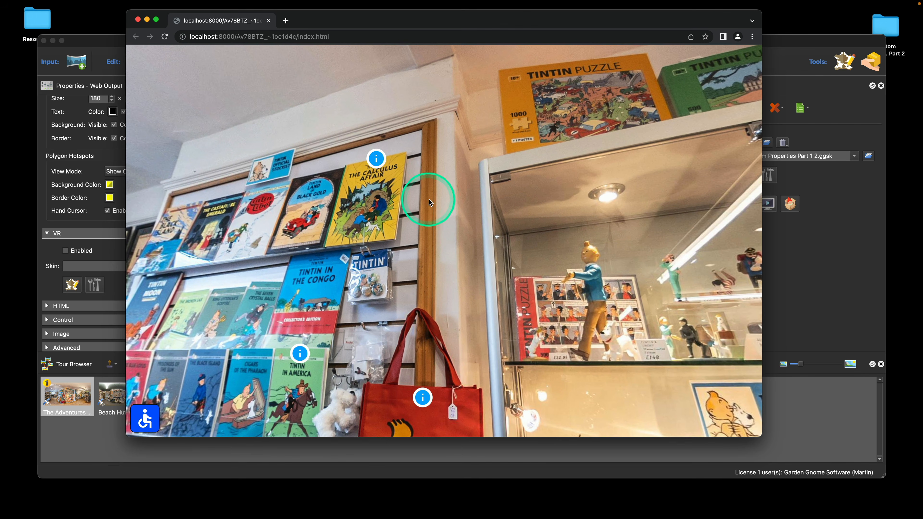
{"action": "left_click_drag", "start_coordinate": [441, 211], "coordinate": [488, 187]}
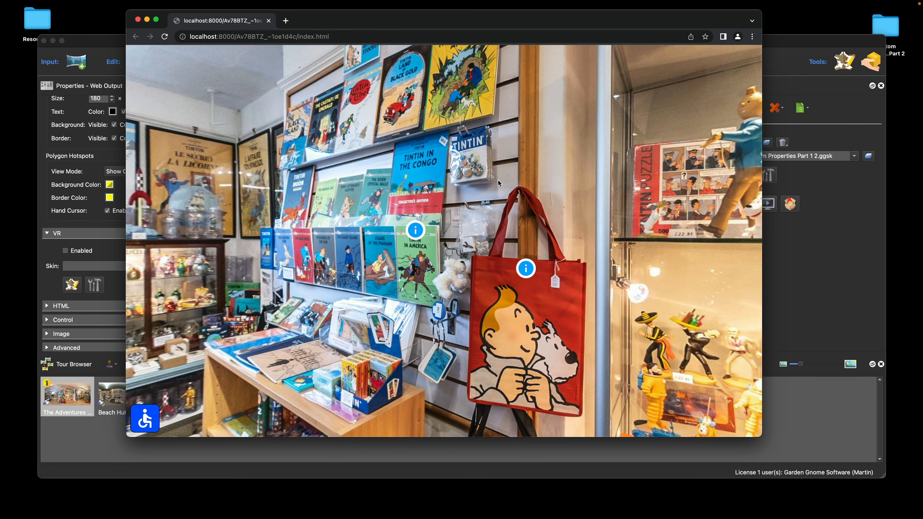
{"action": "left_click_drag", "start_coordinate": [523, 20], "coordinate": [552, 31]}
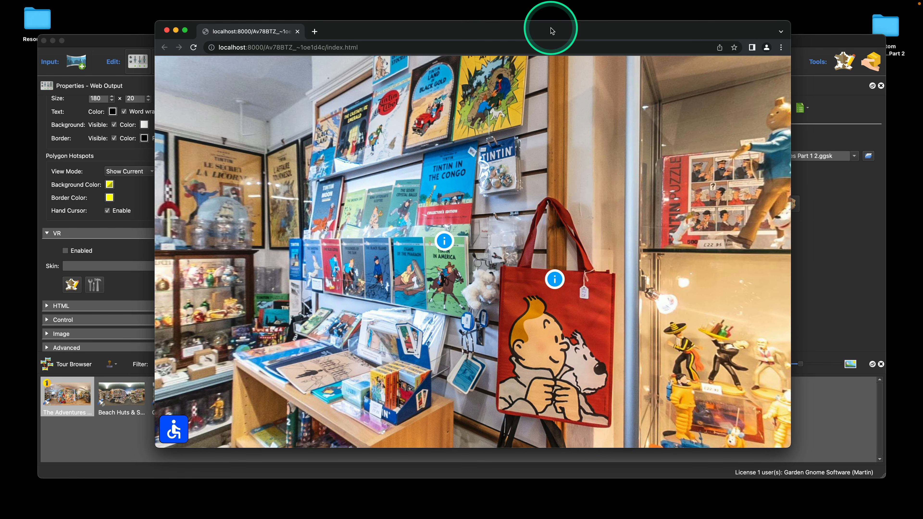
{"action": "left_click", "coordinate": [167, 30]}
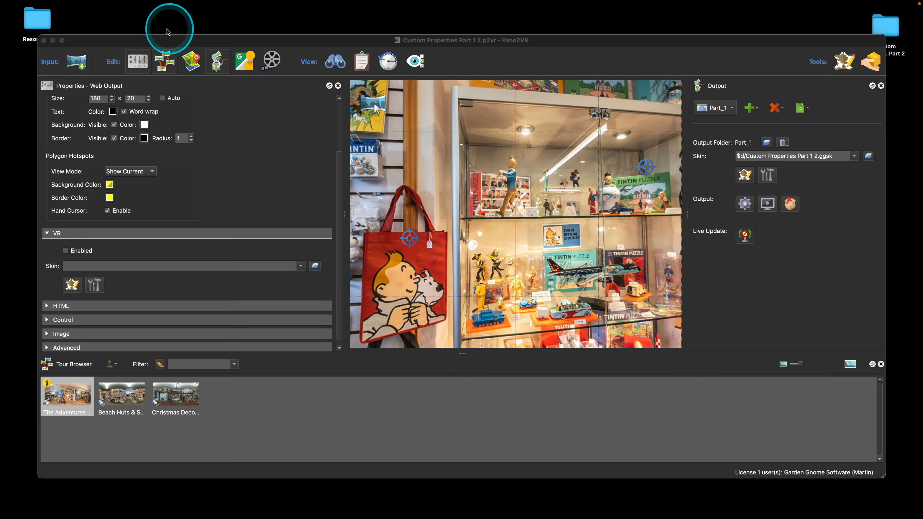
- Start a new custom property on the Tintin & Snowy bag hotspot with the description Mouse Clicked
{"action": "left_click_drag", "start_coordinate": [461, 249], "coordinate": [484, 247]}
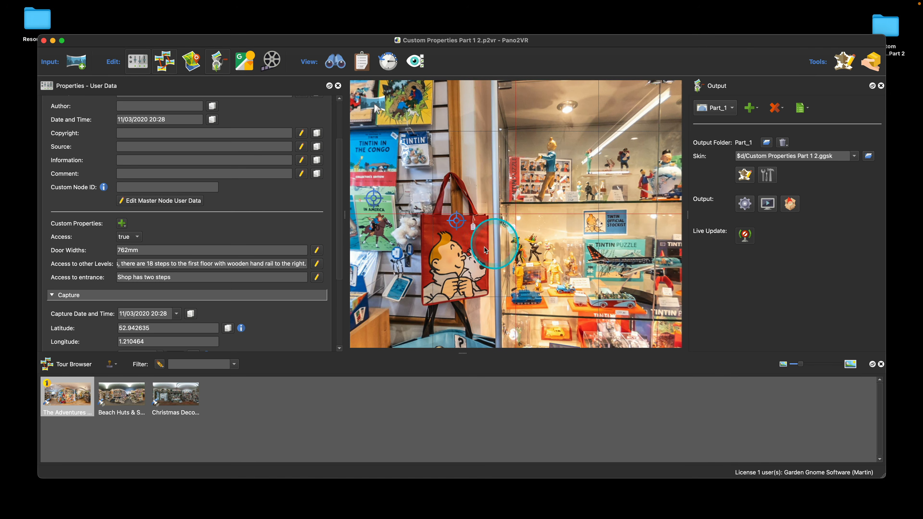
{"action": "left_click", "coordinate": [457, 220]}
{"action": "scroll", "coordinate": [252, 248], "scroll_direction": "down", "scroll_amount": 1}
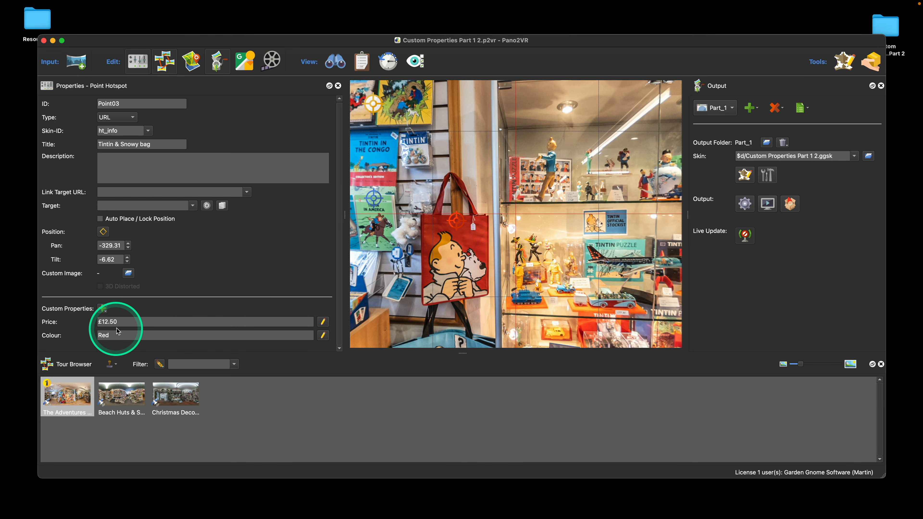
{"action": "left_click", "coordinate": [103, 309]}
{"action": "left_click", "coordinate": [469, 234]}
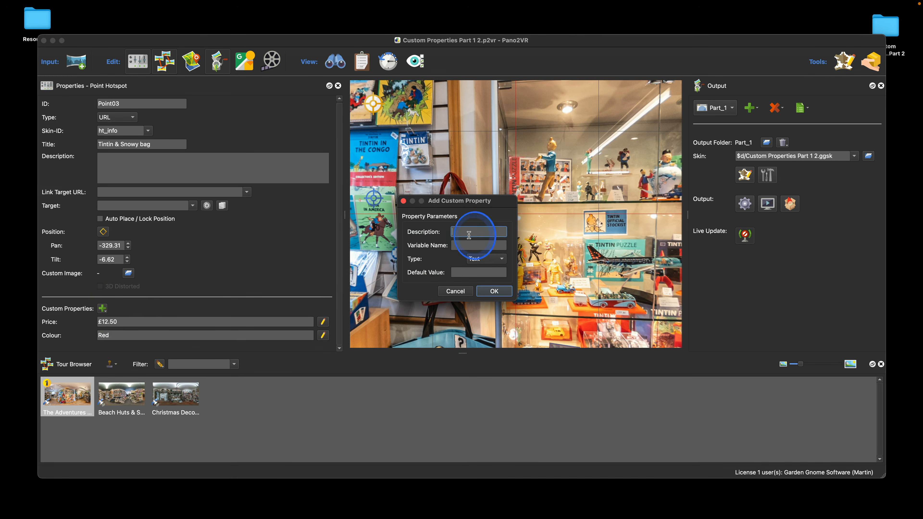
{"action": "type", "text": "M"}
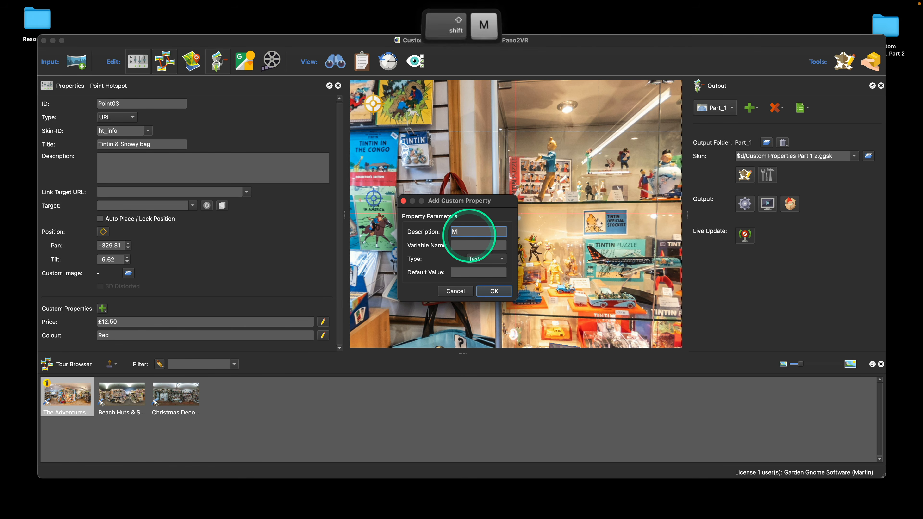
{"action": "type", "text": "ouse Clicked"}
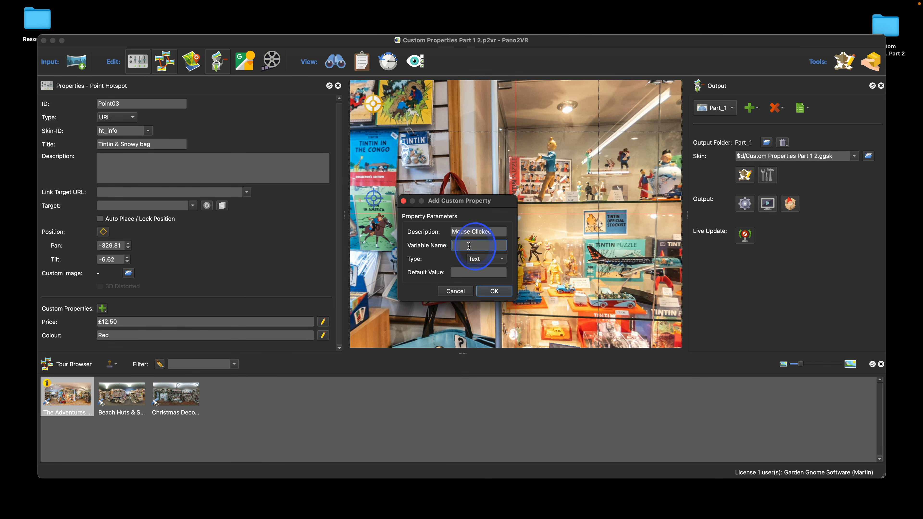
- Complete the Mouse Clicked custom property with variable name var_click, type True/False and default value false
{"action": "left_click", "coordinate": [469, 246]}
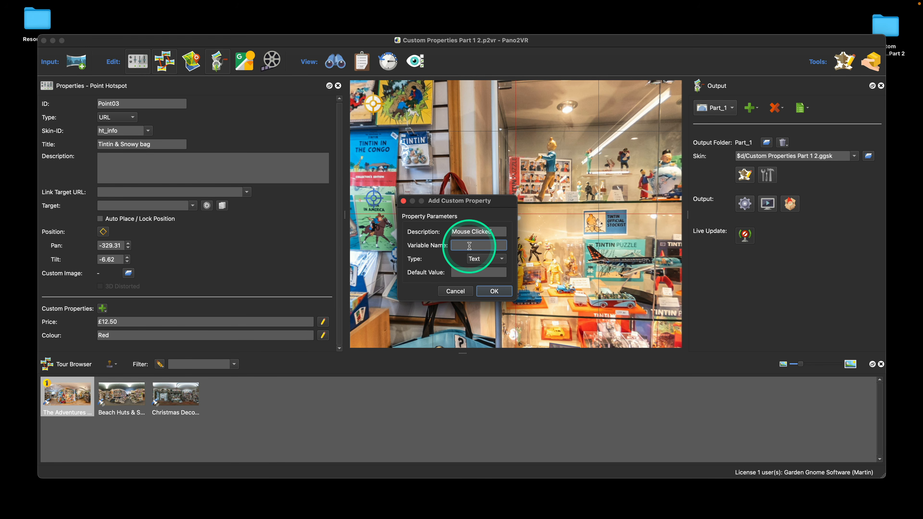
{"action": "type", "text": "var_cli"}
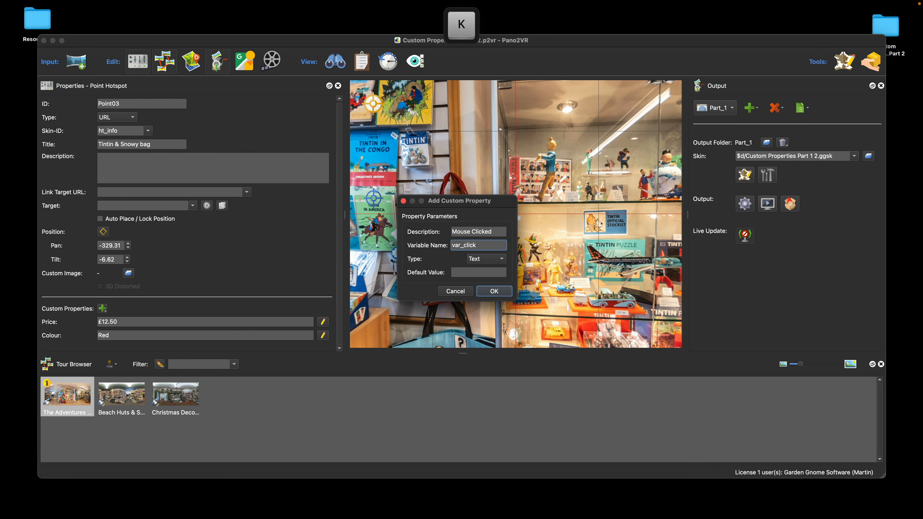
{"action": "type", "text": "ck"}
{"action": "left_click", "coordinate": [485, 258]}
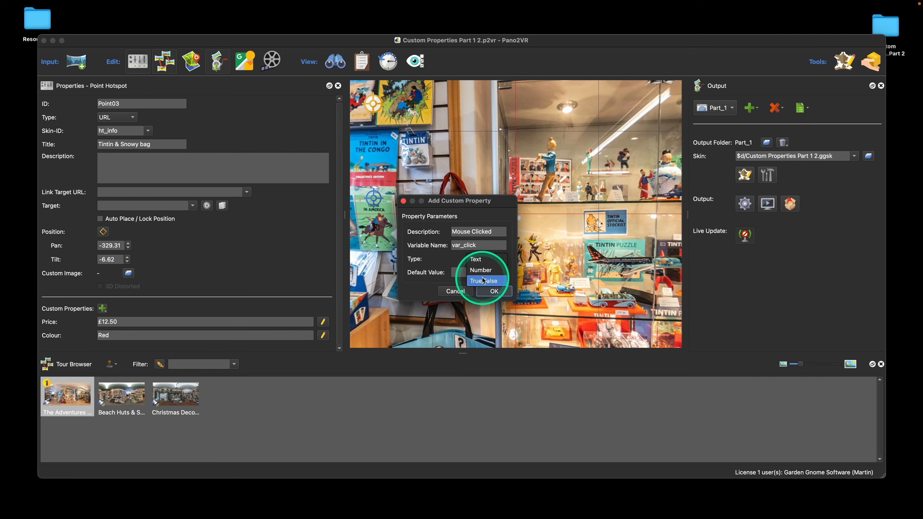
{"action": "left_click", "coordinate": [484, 281]}
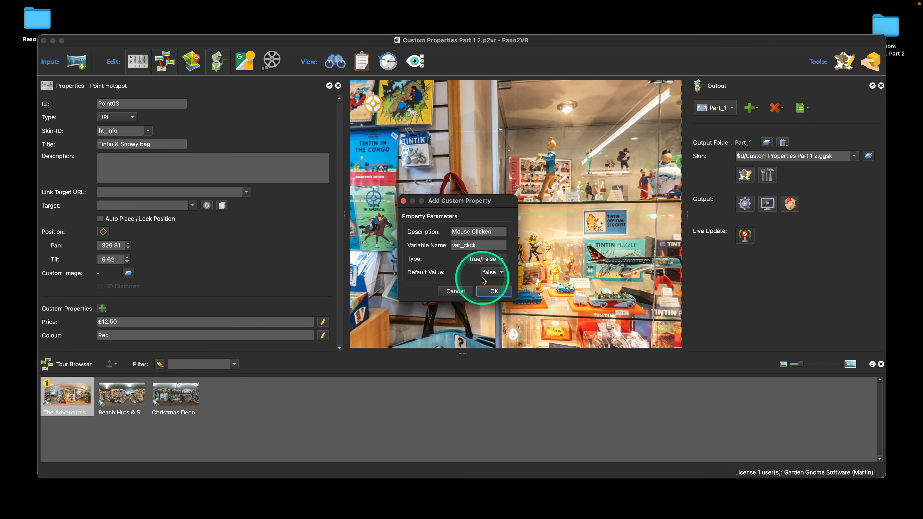
{"action": "left_click", "coordinate": [494, 291]}
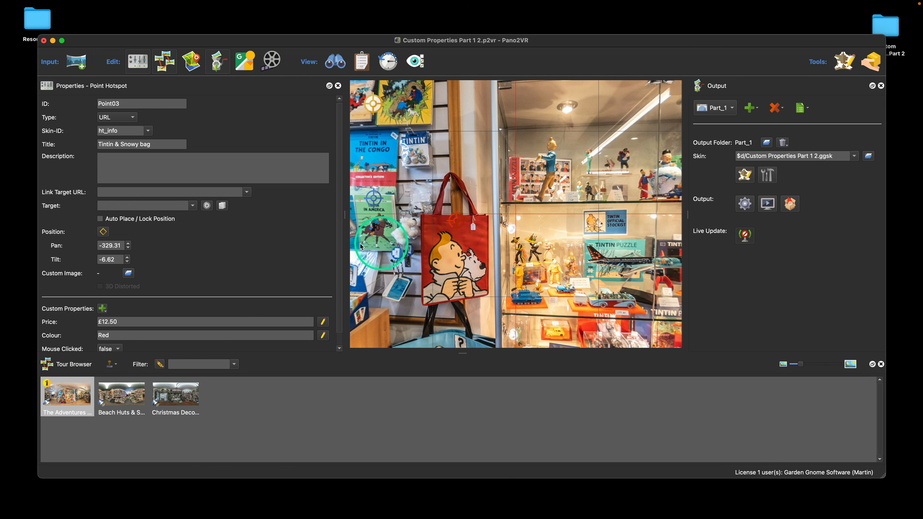
{"action": "scroll", "coordinate": [321, 240], "scroll_direction": "down", "scroll_amount": 1}
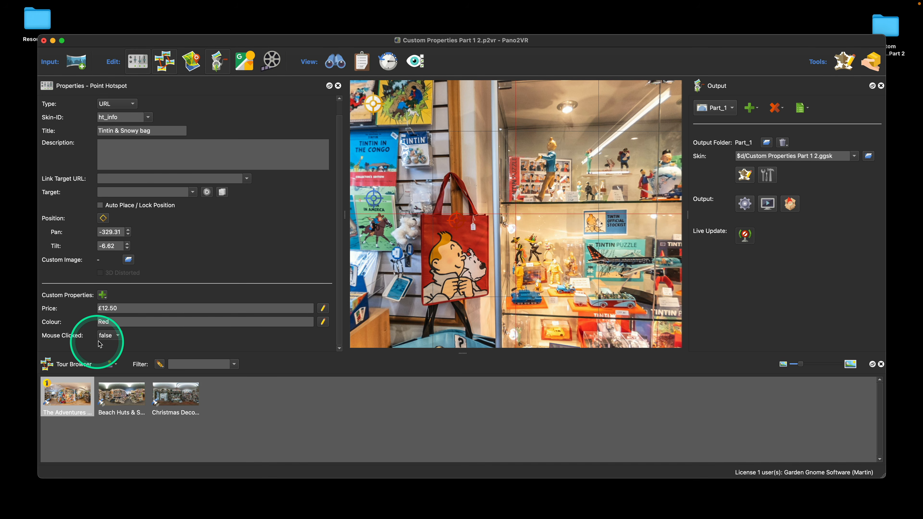
- Open the output's skin for editing, acknowledge the custom properties notice, and review the skin's variables including var_click
{"action": "left_click", "coordinate": [745, 176]}
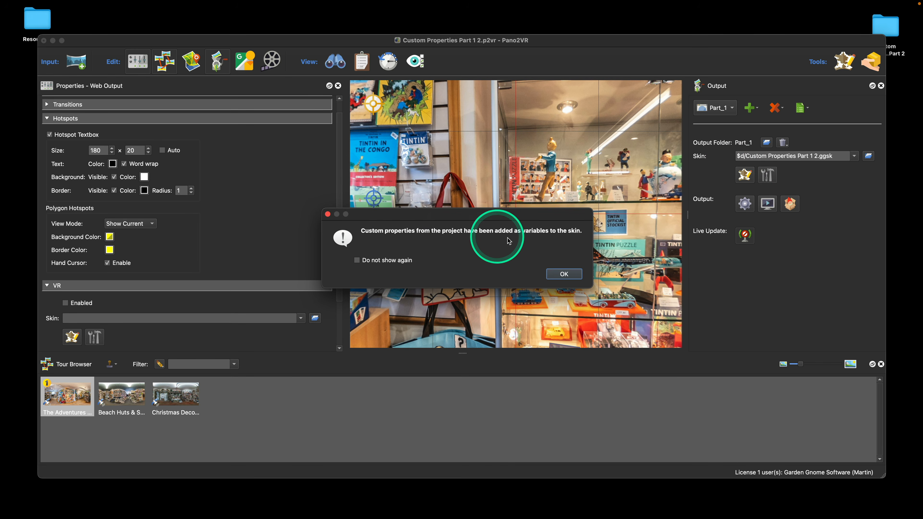
{"action": "left_click", "coordinate": [564, 274]}
{"action": "scroll", "coordinate": [681, 240], "scroll_direction": "down", "scroll_amount": 2}
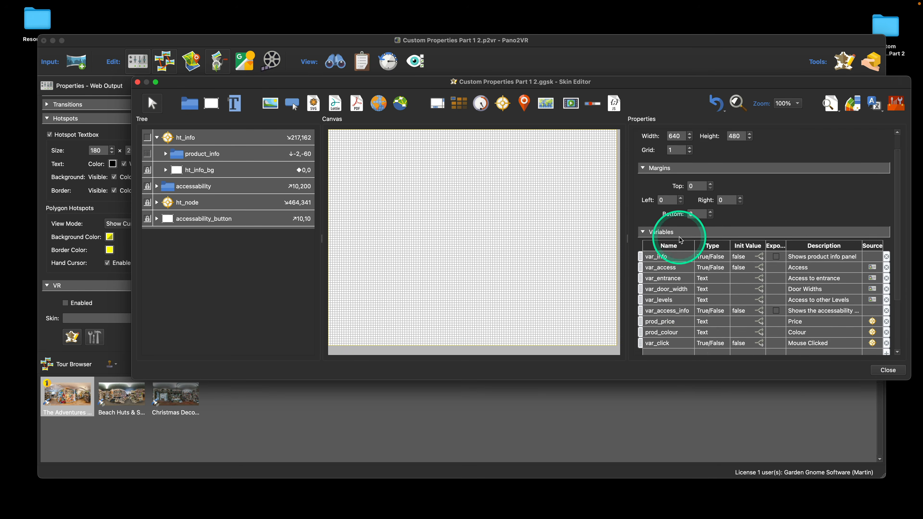
{"action": "scroll", "coordinate": [681, 240], "scroll_direction": "down", "scroll_amount": 2}
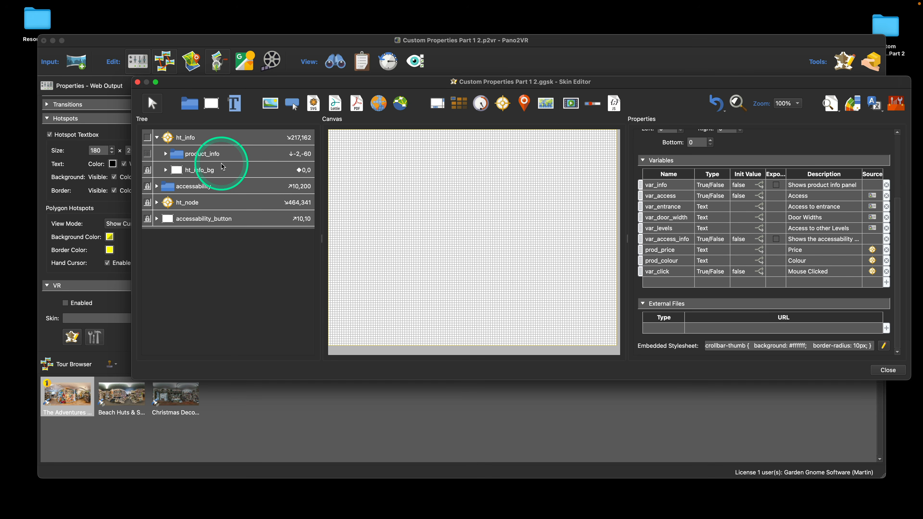
- Add a Mouse Click action to the ht_info hotspot template that sets the variable var_click to true
{"action": "left_click", "coordinate": [203, 139]}
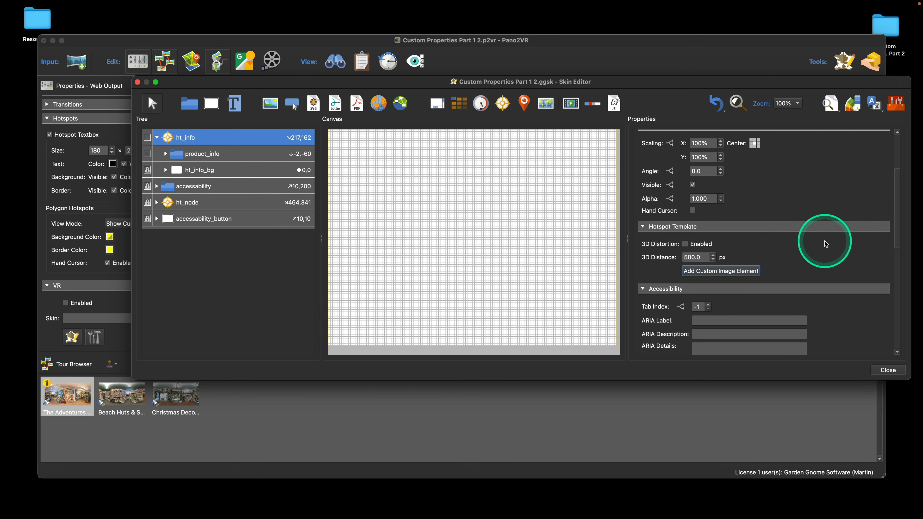
{"action": "scroll", "coordinate": [819, 242], "scroll_direction": "down", "scroll_amount": 3}
{"action": "scroll", "coordinate": [819, 243], "scroll_direction": "down", "scroll_amount": 10}
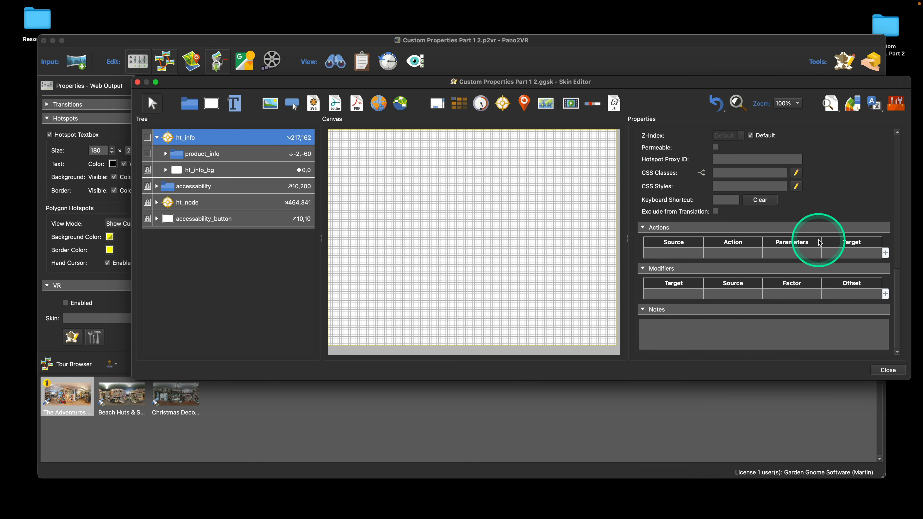
{"action": "double_click", "coordinate": [677, 253]}
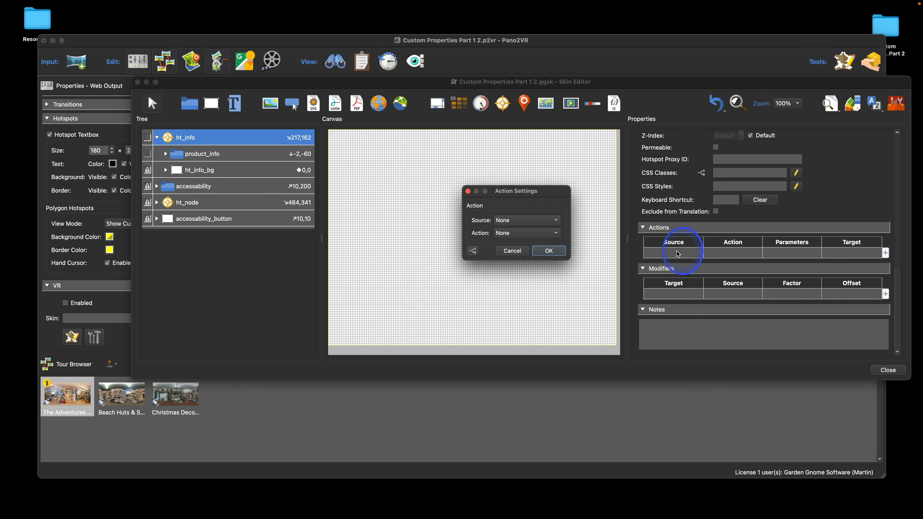
{"action": "left_click", "coordinate": [526, 220]}
{"action": "left_click", "coordinate": [529, 229]}
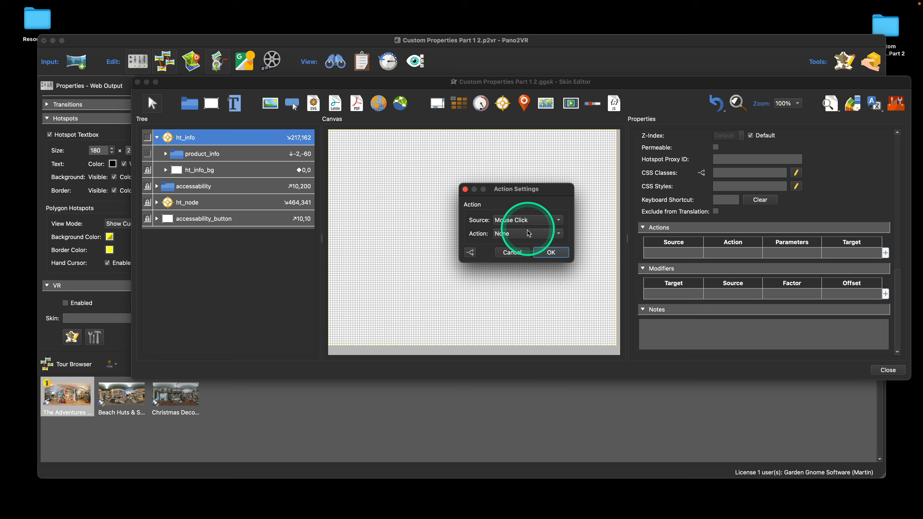
{"action": "left_click", "coordinate": [528, 234]}
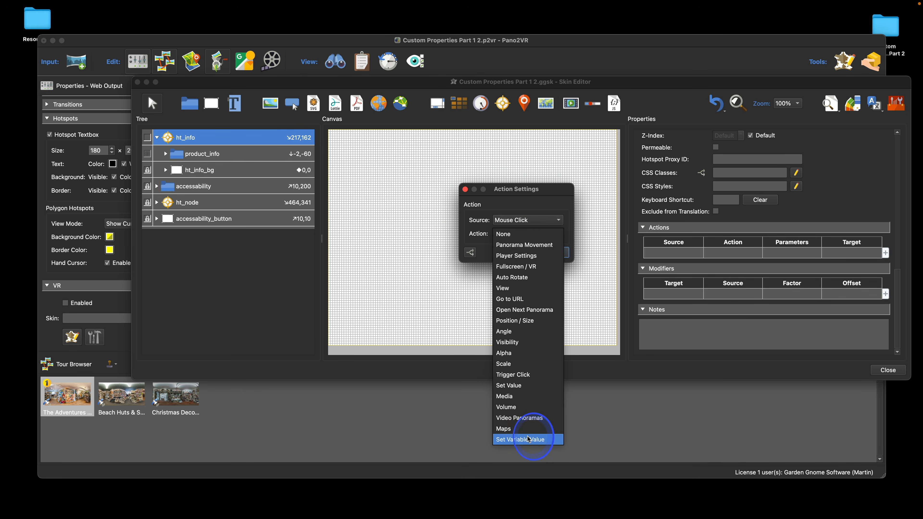
{"action": "left_click", "coordinate": [520, 440]}
{"action": "left_click", "coordinate": [560, 248]}
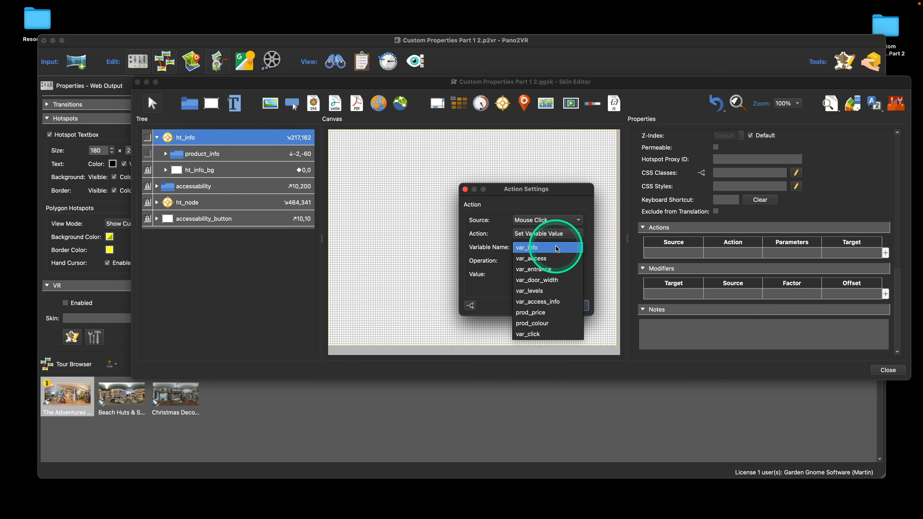
{"action": "left_click", "coordinate": [535, 334]}
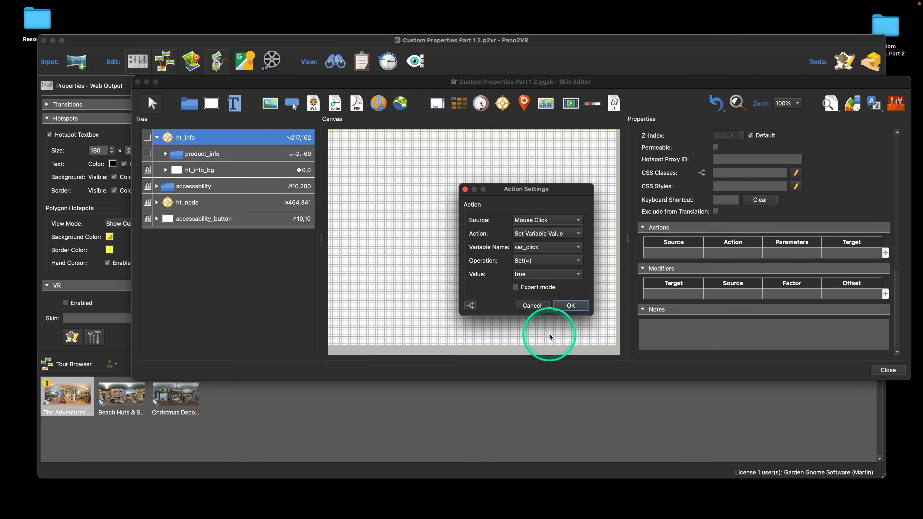
{"action": "left_click", "coordinate": [566, 308]}
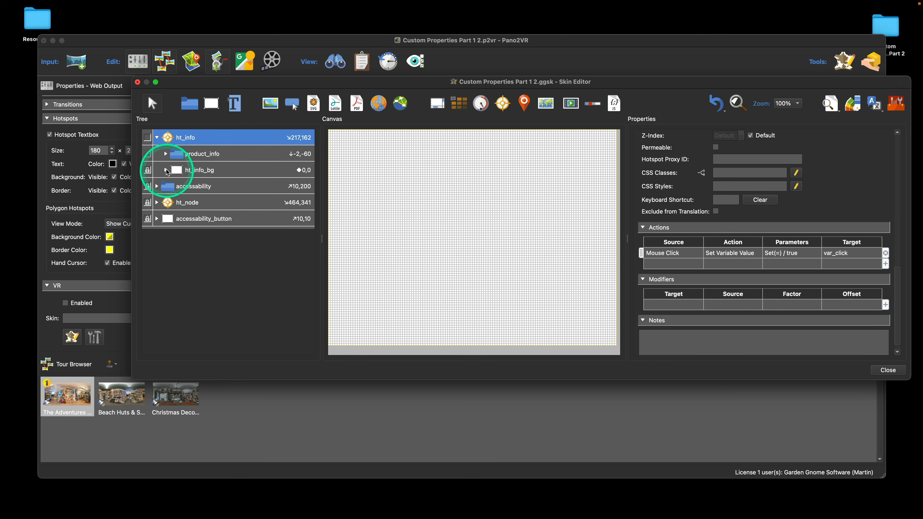
- Show ht_info on the canvas and start a background colour logic block on ht_info_bg with the trigger var_click = true
{"action": "left_click", "coordinate": [148, 138]}
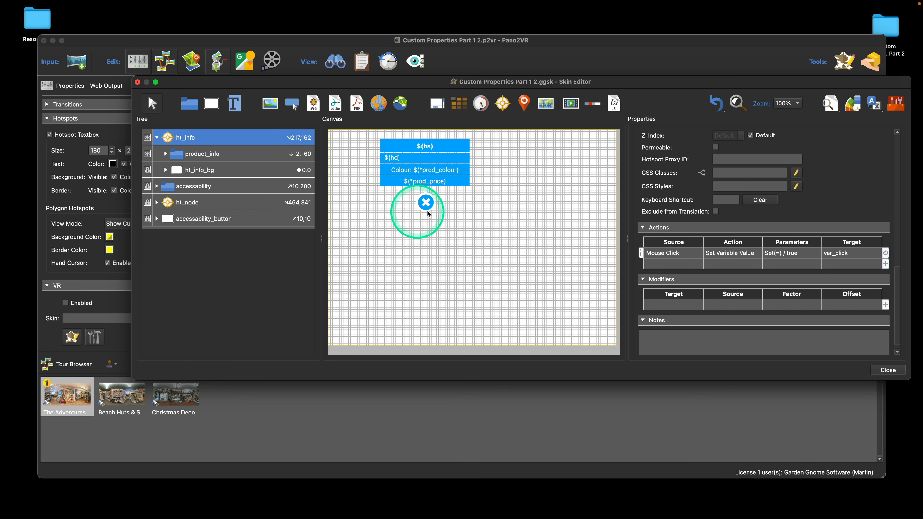
{"action": "left_click", "coordinate": [165, 173]}
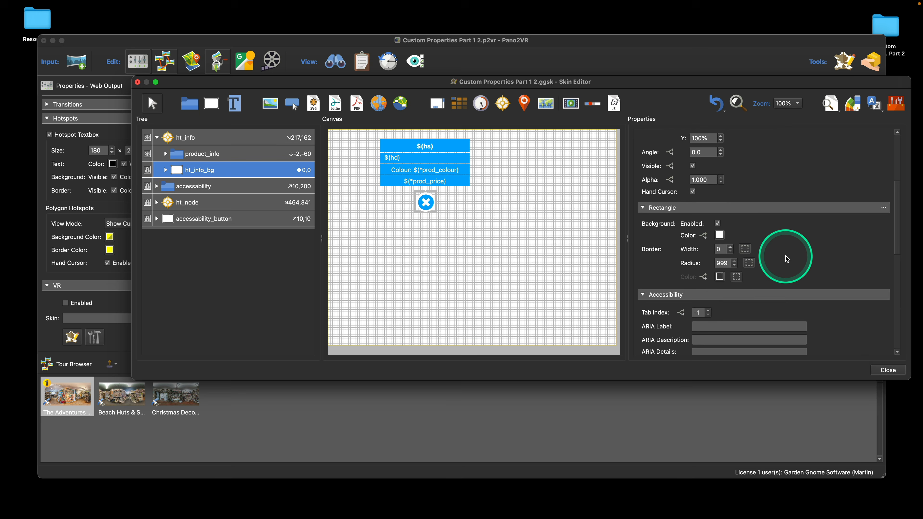
{"action": "left_click", "coordinate": [703, 235]}
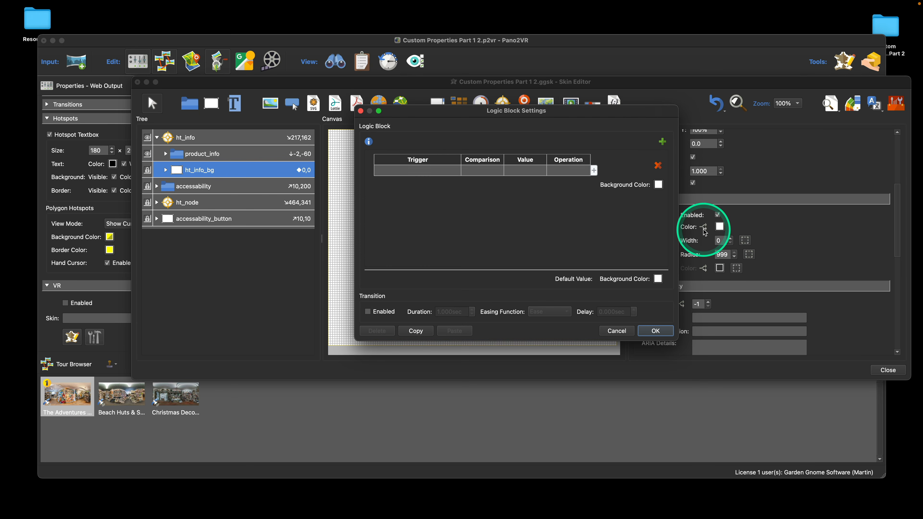
{"action": "left_click", "coordinate": [417, 177]}
{"action": "left_click", "coordinate": [417, 177]}
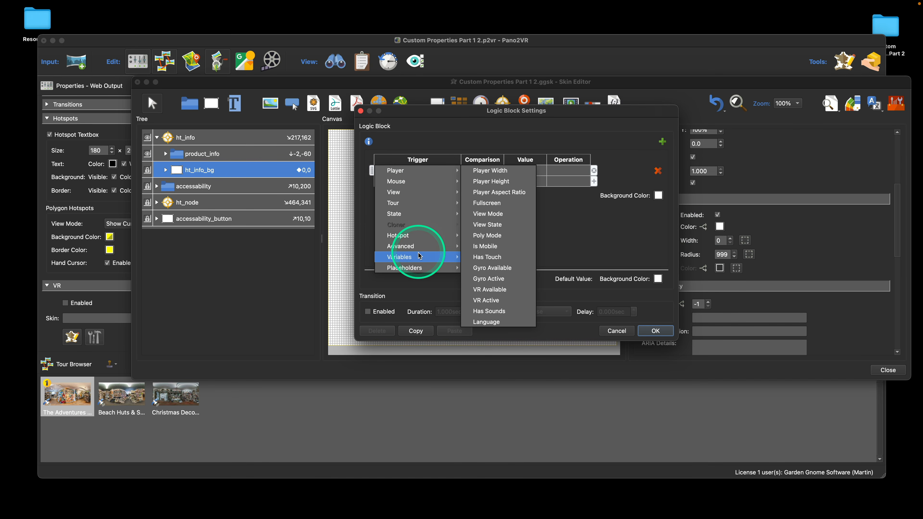
{"action": "mouse_move", "coordinate": [420, 256]}
{"action": "left_click", "coordinate": [511, 344]}
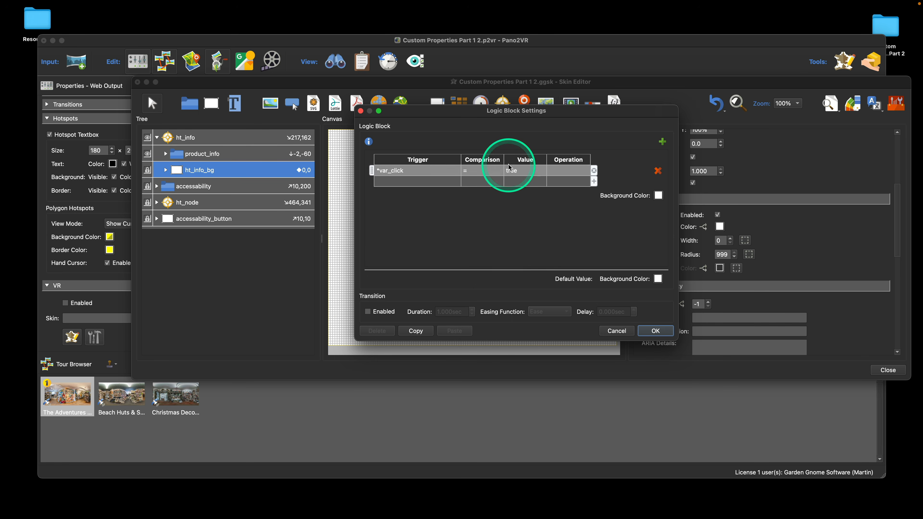
- Set the logic block's background colour for the var_click condition to yellow and apply it
{"action": "left_click", "coordinate": [659, 196]}
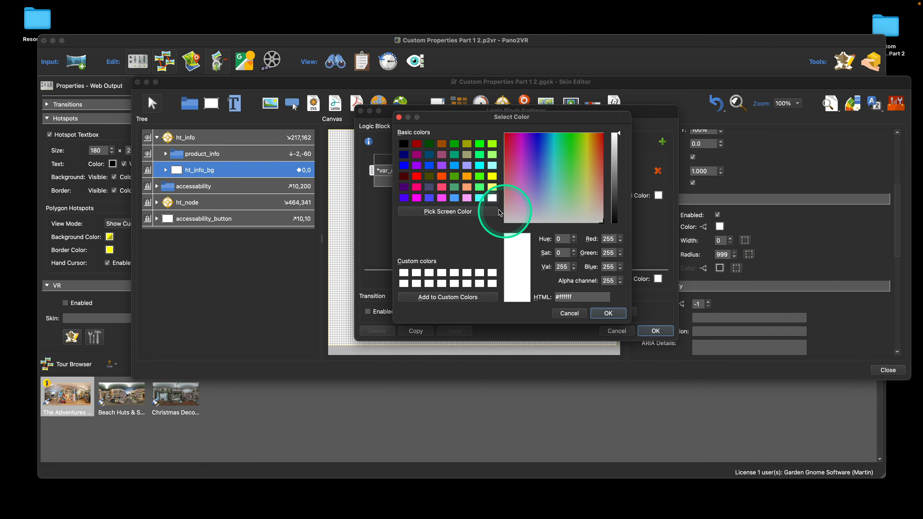
{"action": "left_click", "coordinate": [492, 176]}
{"action": "left_click", "coordinate": [608, 313]}
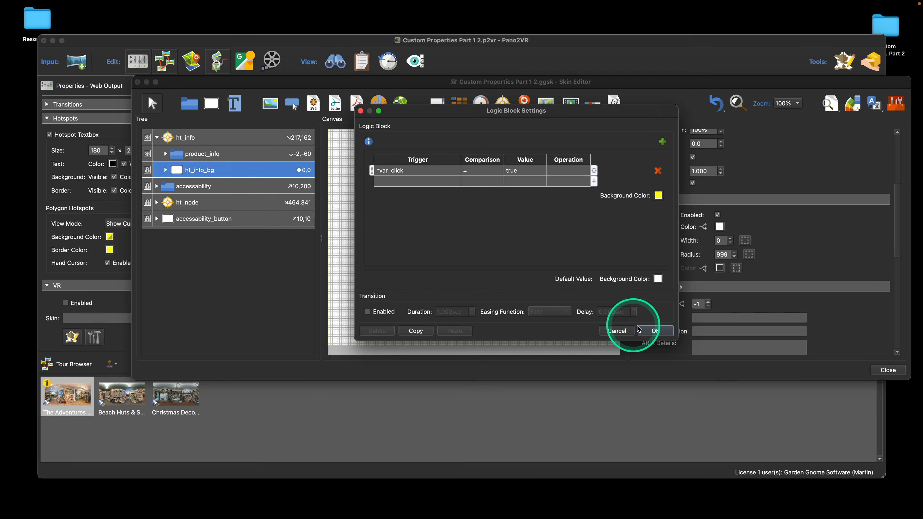
{"action": "left_click", "coordinate": [654, 331]}
- Close the skin with its changes saved, and regenerate the web output, overwriting pano.xml
{"action": "left_click", "coordinate": [888, 370]}
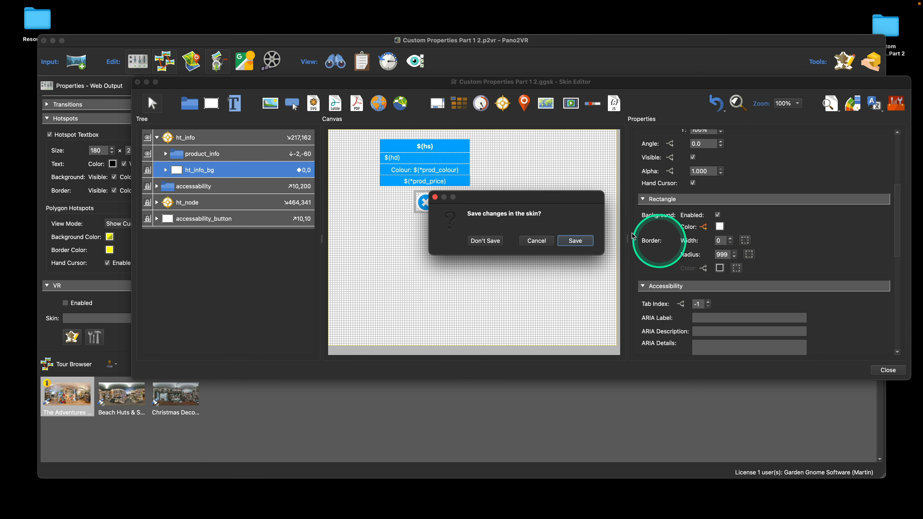
{"action": "left_click", "coordinate": [575, 240]}
{"action": "left_click", "coordinate": [745, 204]}
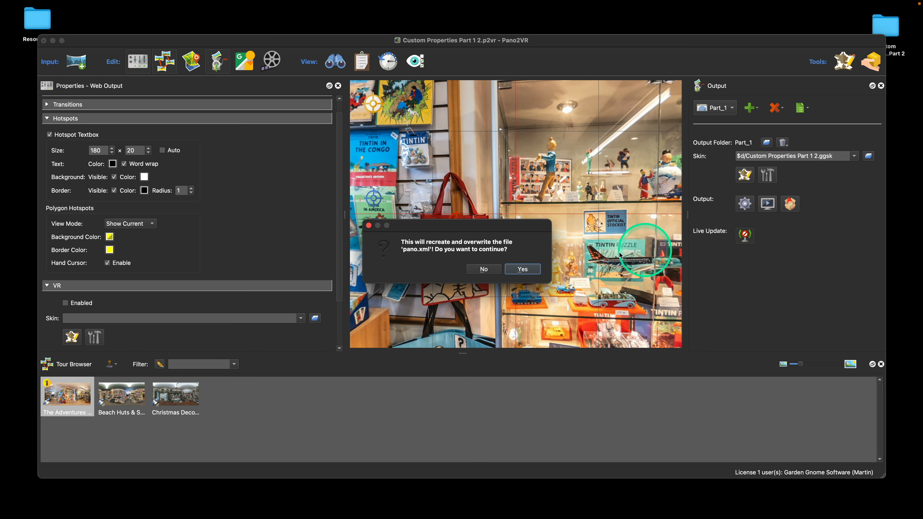
{"action": "left_click", "coordinate": [522, 269]}
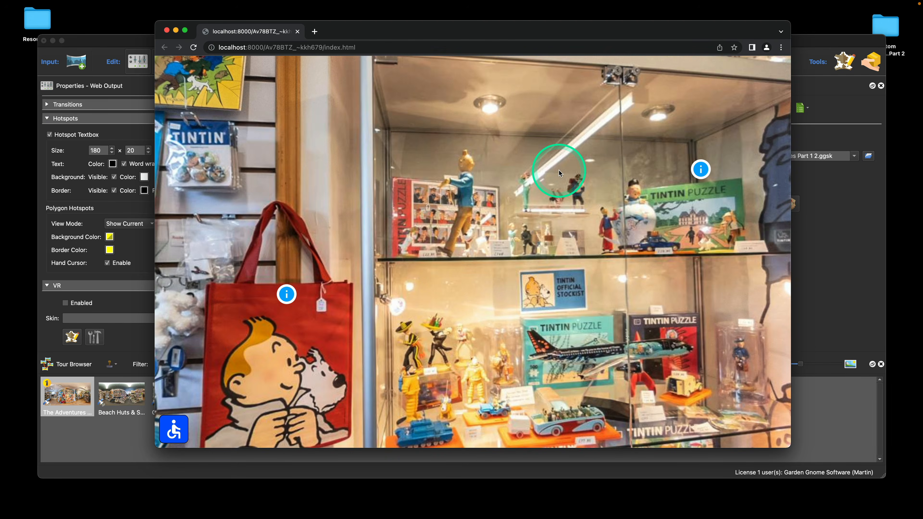
- Test the background colour change in the preview by activating the Puzzle – Snowy, Tintin & Snowy bag and Tintin in America hotspots
{"action": "left_click_drag", "start_coordinate": [559, 170], "coordinate": [488, 201]}
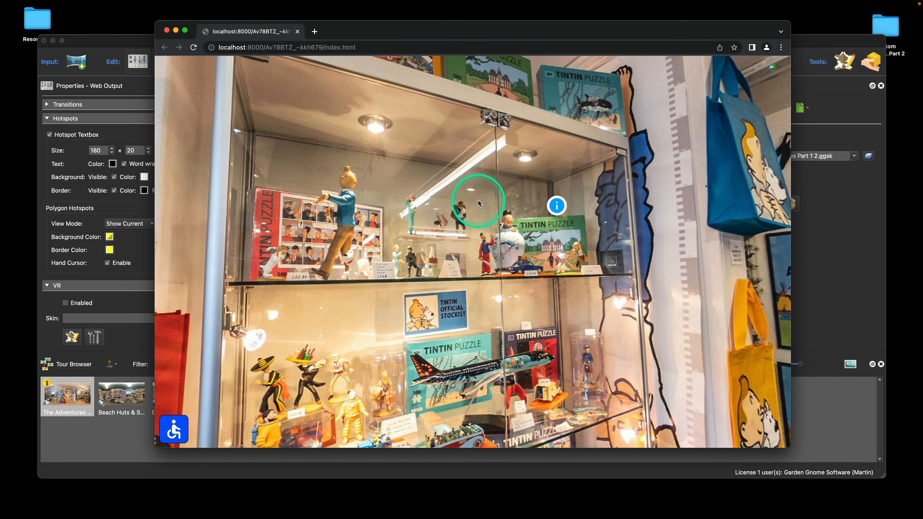
{"action": "left_click", "coordinate": [563, 218]}
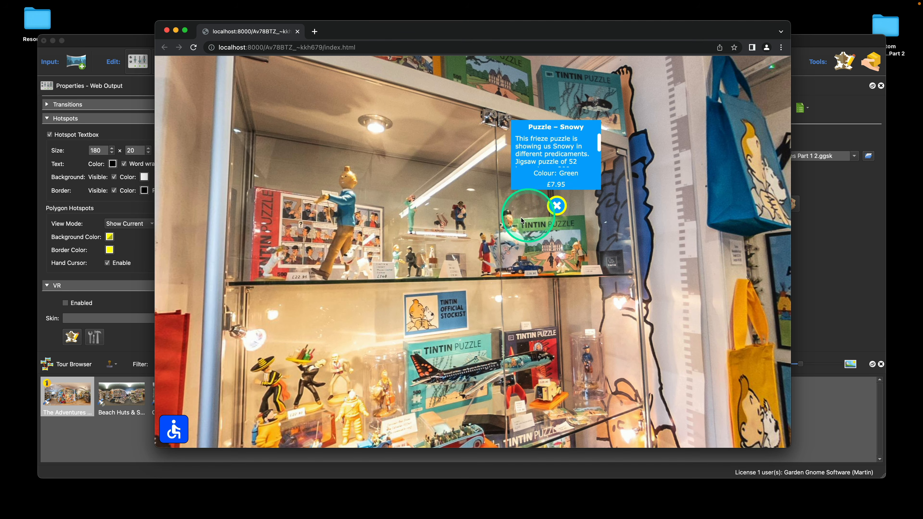
{"action": "left_click_drag", "start_coordinate": [333, 289], "coordinate": [461, 270]}
{"action": "left_click", "coordinate": [467, 224]}
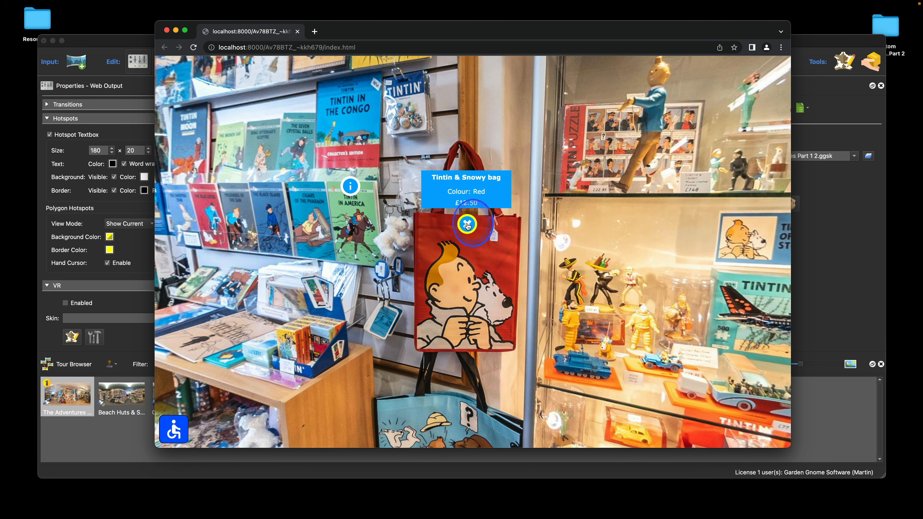
{"action": "left_click", "coordinate": [350, 190]}
{"action": "left_click", "coordinate": [350, 191]}
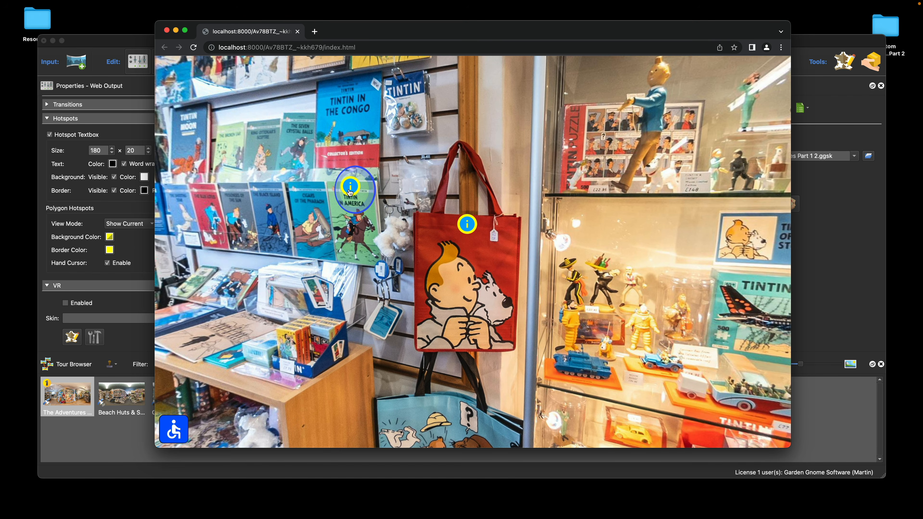
- Compare the bag and book hotspots with the one on The Calculus Affair, and go through the node hotspot to another panorama
{"action": "left_click_drag", "start_coordinate": [396, 206], "coordinate": [366, 251]}
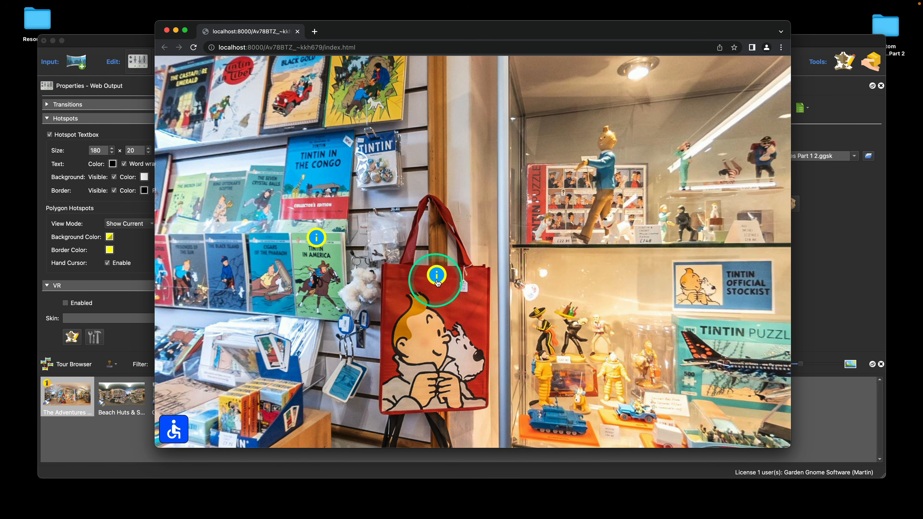
{"action": "left_click_drag", "start_coordinate": [519, 258], "coordinate": [578, 326]}
{"action": "left_click", "coordinate": [388, 111]}
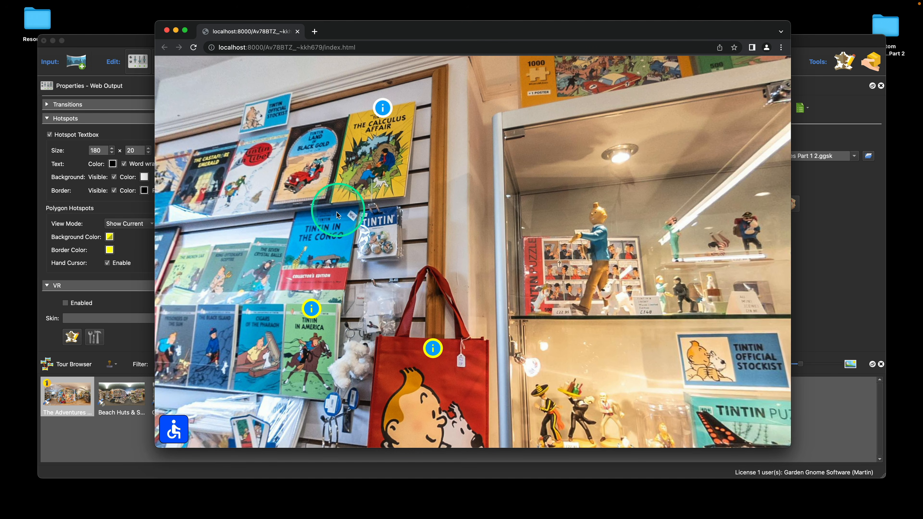
{"action": "left_click_drag", "start_coordinate": [338, 215], "coordinate": [498, 206]}
{"action": "left_click", "coordinate": [488, 204]}
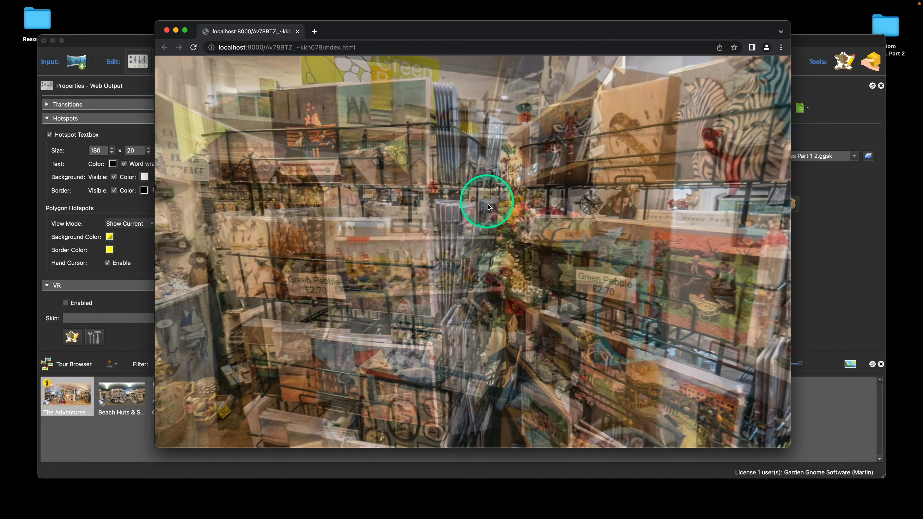
{"action": "left_click_drag", "start_coordinate": [334, 266], "coordinate": [612, 270]}
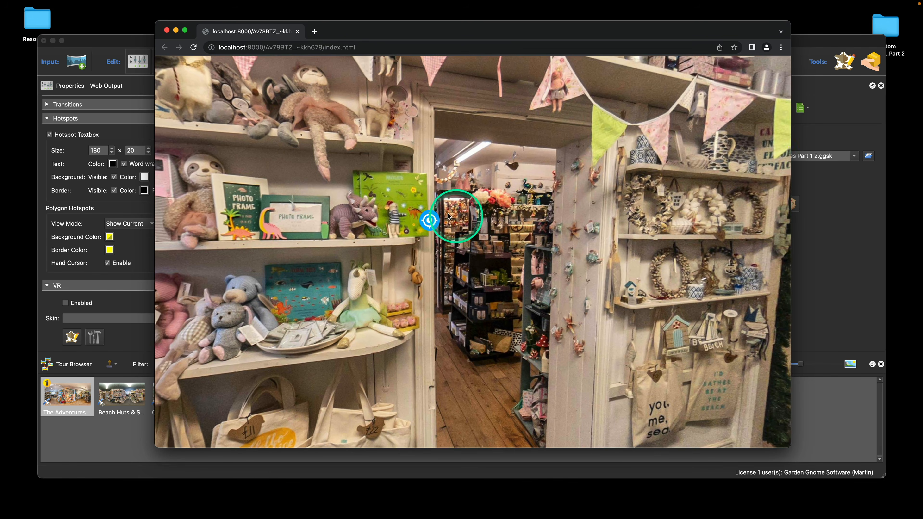
- Return through the node hotspot to the Tintin panorama and compare the colours of its info hotspots
{"action": "left_click", "coordinate": [436, 220]}
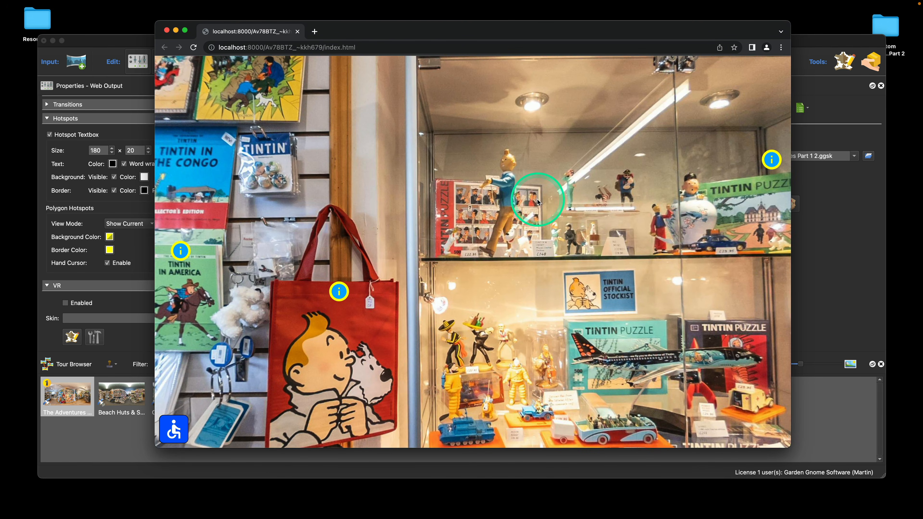
{"action": "left_click_drag", "start_coordinate": [537, 200], "coordinate": [487, 238]}
{"action": "left_click_drag", "start_coordinate": [391, 304], "coordinate": [476, 294]}
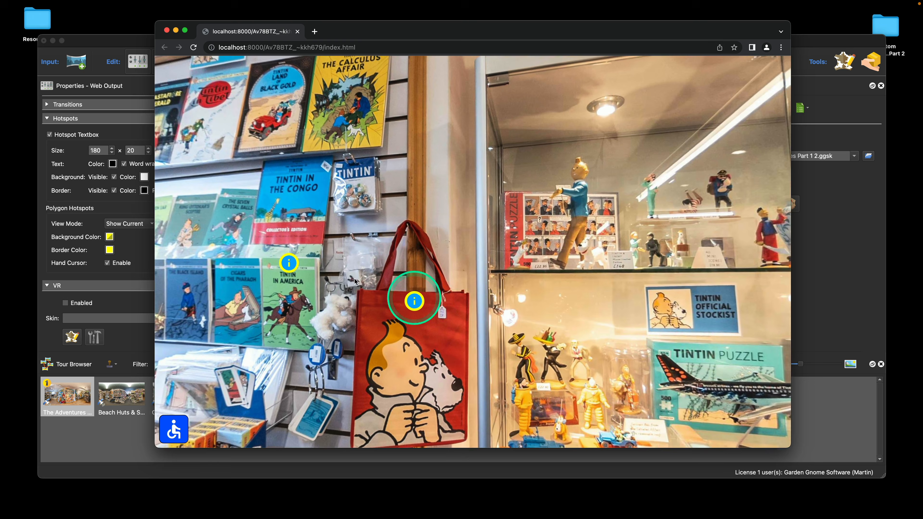
{"action": "left_click_drag", "start_coordinate": [406, 177], "coordinate": [421, 239]}
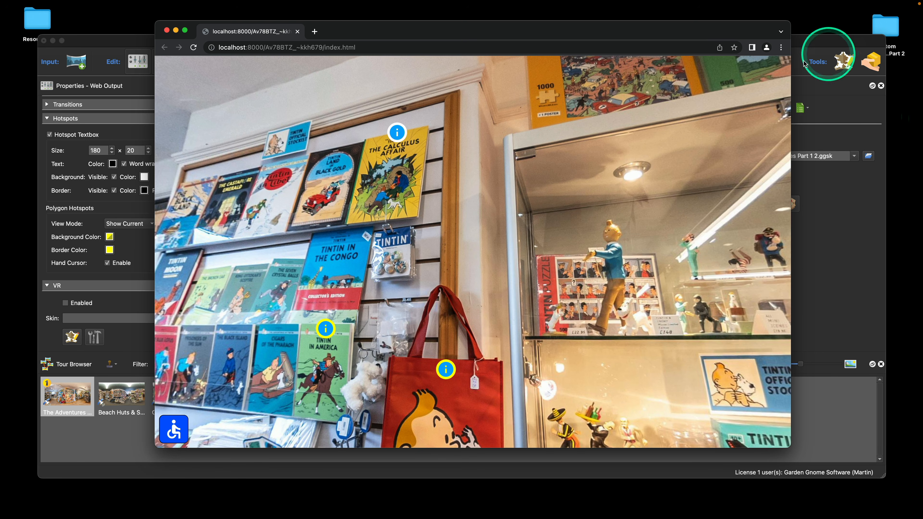
{"action": "left_click_drag", "start_coordinate": [556, 201], "coordinate": [495, 299]}
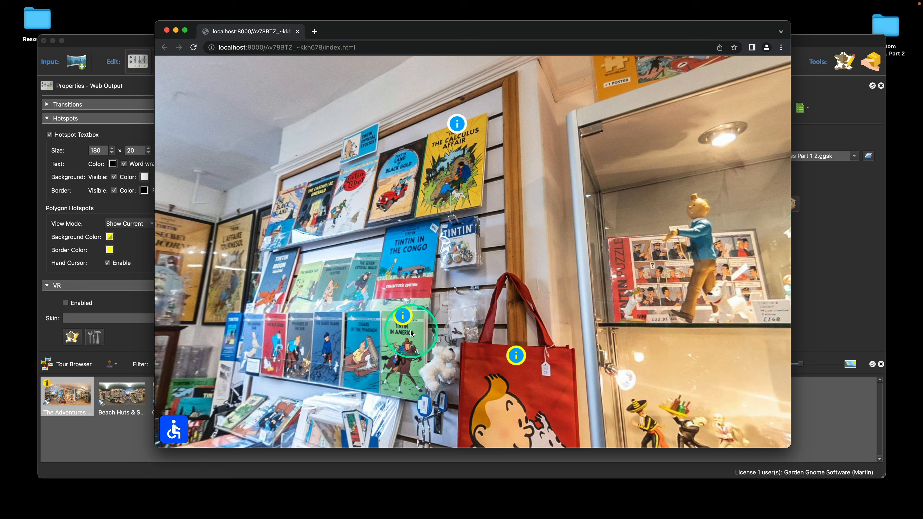
{"action": "scroll", "coordinate": [466, 139], "scroll_direction": "up", "scroll_amount": 2}
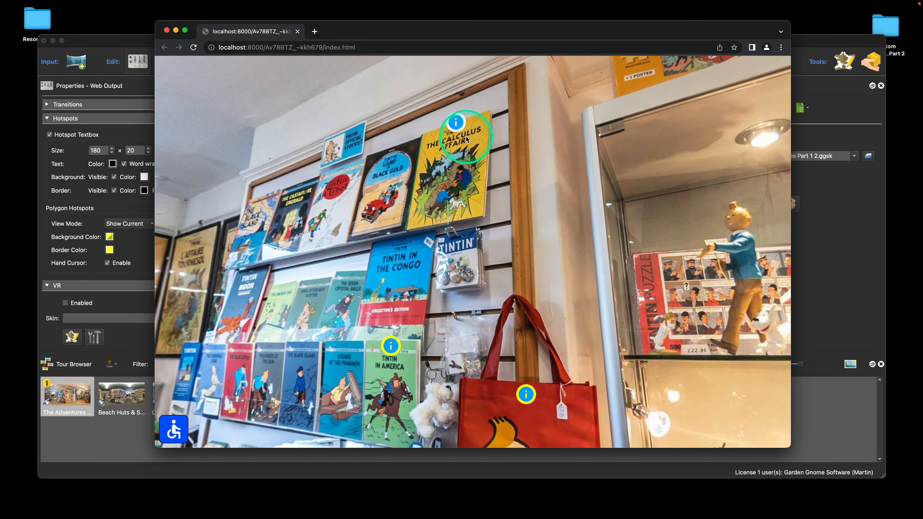
{"action": "scroll", "coordinate": [488, 147], "scroll_direction": "down", "scroll_amount": 3}
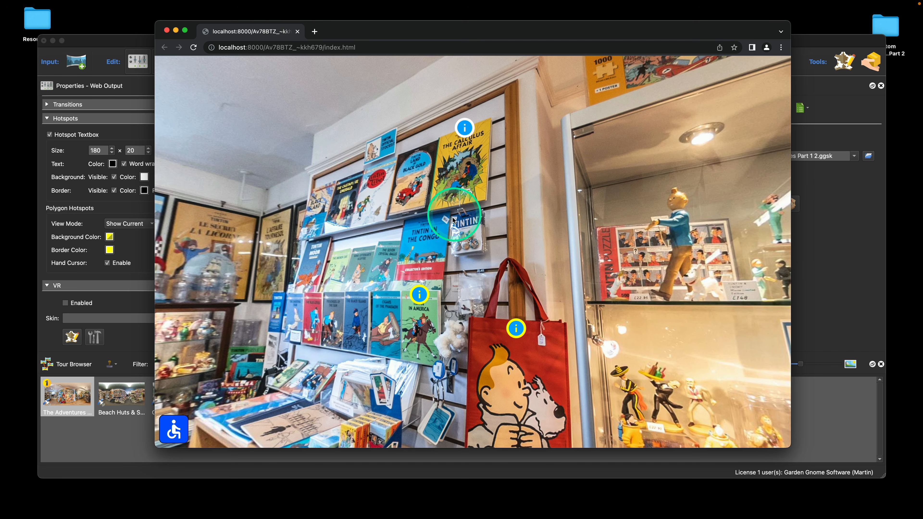
{"action": "left_click_drag", "start_coordinate": [451, 202], "coordinate": [484, 204]}
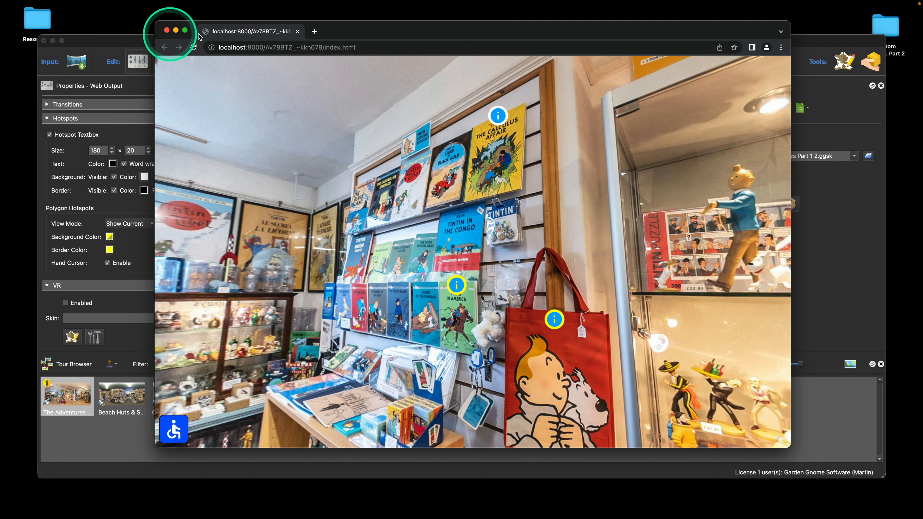
- In the skin, hide ht_info and draw a text element at about 16, 9 on the canvas, saving the skin on closing
{"action": "left_click", "coordinate": [824, 41]}
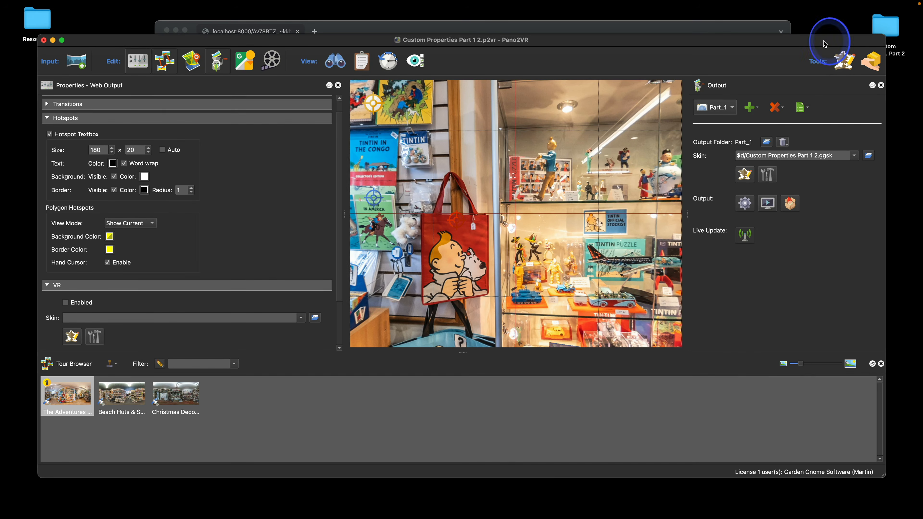
{"action": "left_click", "coordinate": [748, 174]}
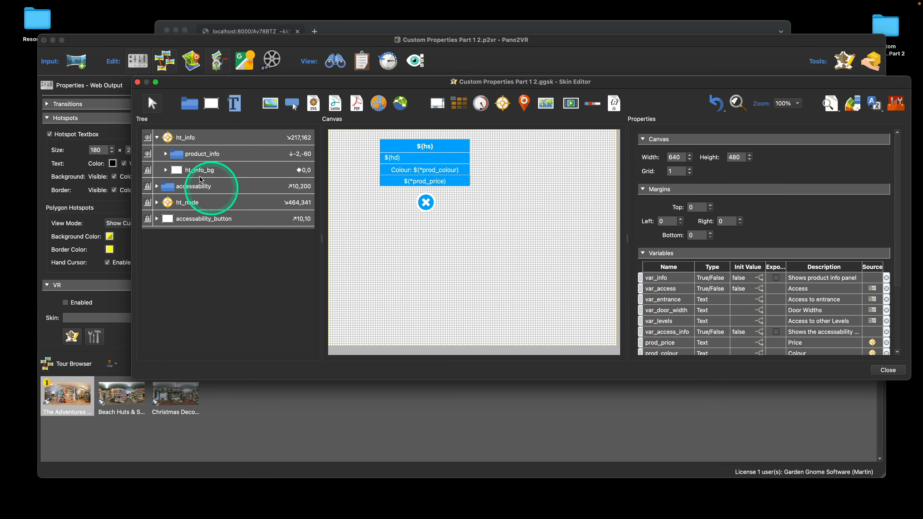
{"action": "left_click", "coordinate": [147, 138]}
{"action": "left_click", "coordinate": [234, 103]}
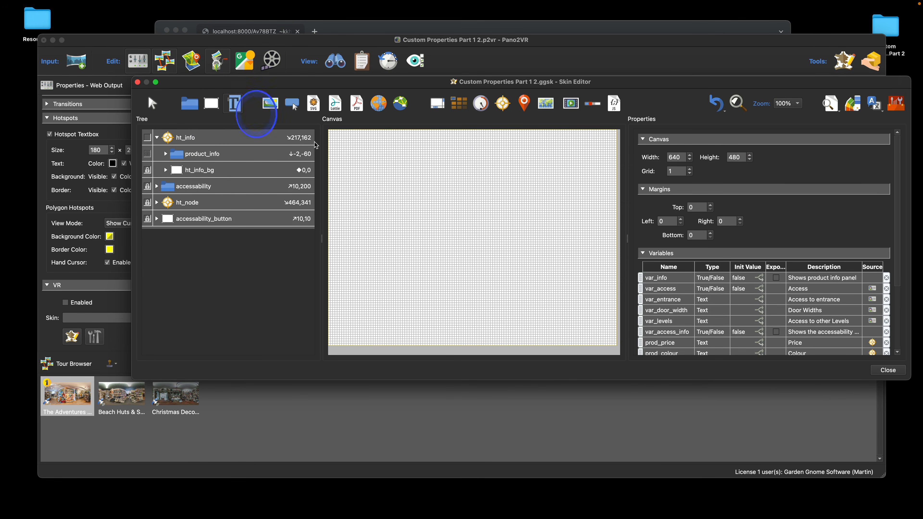
{"action": "left_click", "coordinate": [345, 140]}
{"action": "left_click_drag", "start_coordinate": [345, 137], "coordinate": [431, 138]}
{"action": "left_click", "coordinate": [435, 156]}
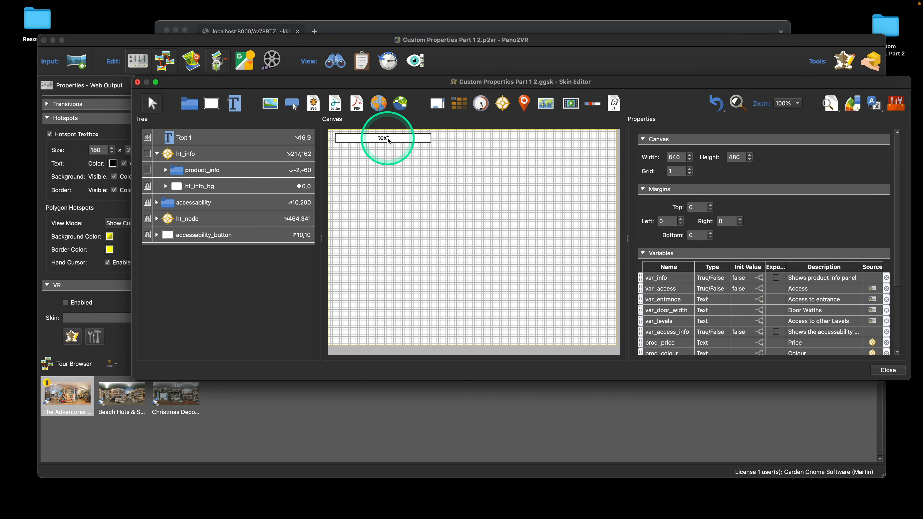
{"action": "left_click", "coordinate": [888, 370]}
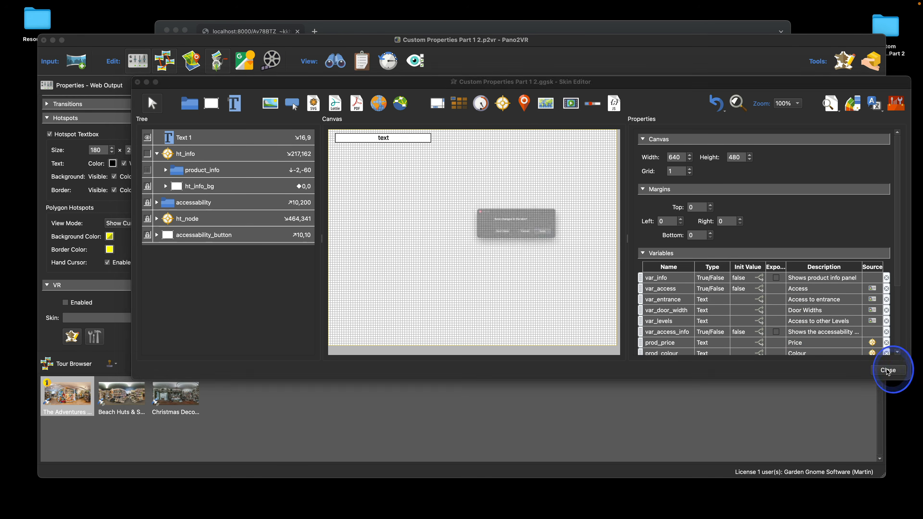
{"action": "left_click", "coordinate": [581, 242]}
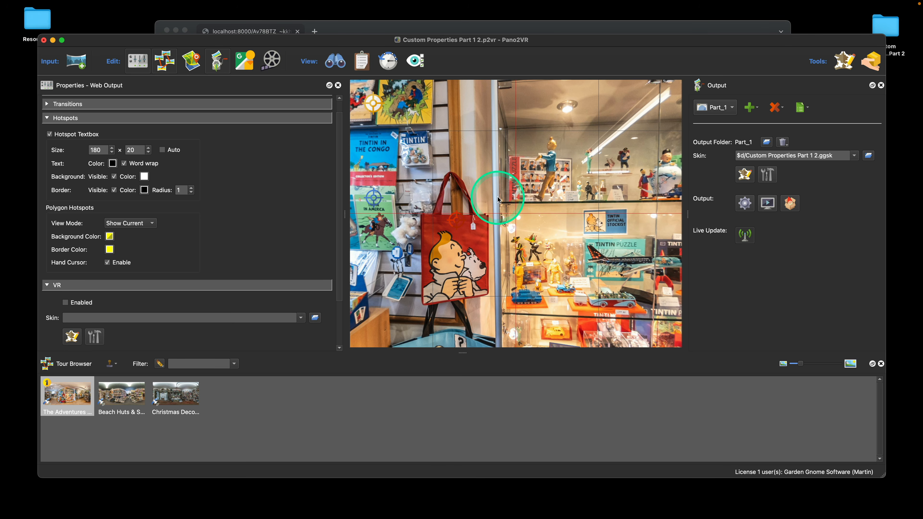
- Add a custom property described as Total HS to the panorama's user data, with variable name var_total and type Number
{"action": "left_click", "coordinate": [540, 176]}
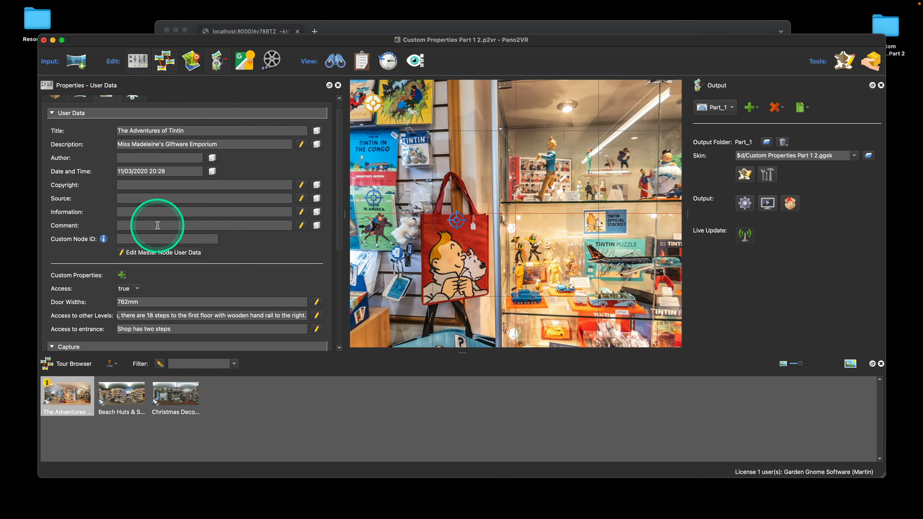
{"action": "scroll", "coordinate": [157, 226], "scroll_direction": "down", "scroll_amount": 5}
{"action": "scroll", "coordinate": [175, 225], "scroll_direction": "down", "scroll_amount": 1}
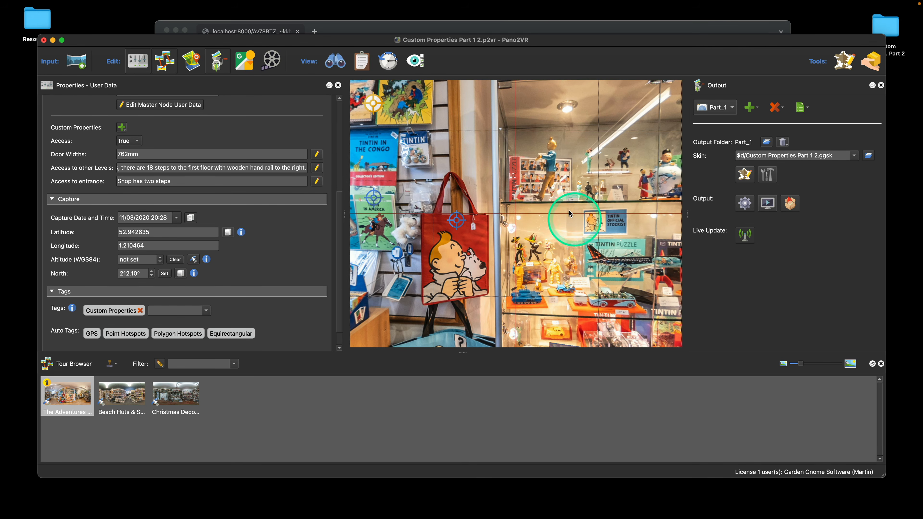
{"action": "scroll", "coordinate": [544, 220], "scroll_direction": "down", "scroll_amount": 1}
{"action": "scroll", "coordinate": [244, 220], "scroll_direction": "down", "scroll_amount": 1}
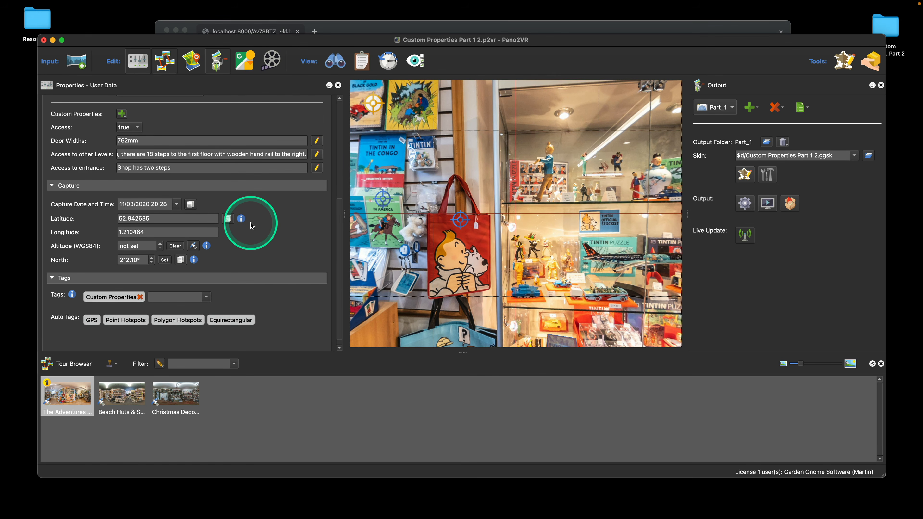
{"action": "scroll", "coordinate": [246, 230], "scroll_direction": "up", "scroll_amount": 3}
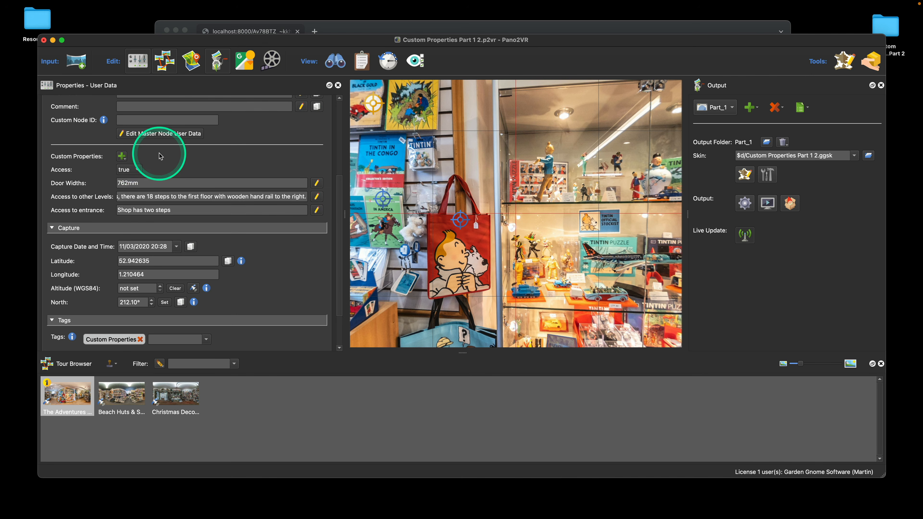
{"action": "left_click", "coordinate": [122, 156]}
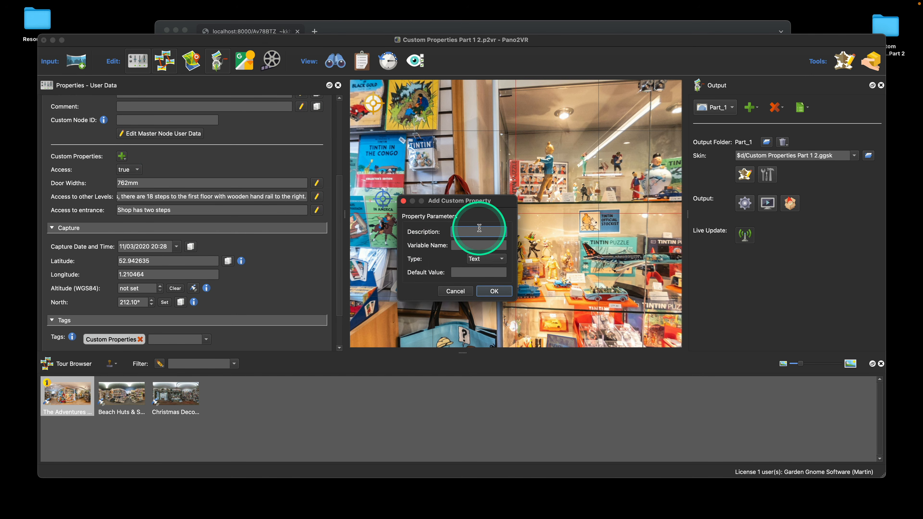
{"action": "type", "text": "Total"}
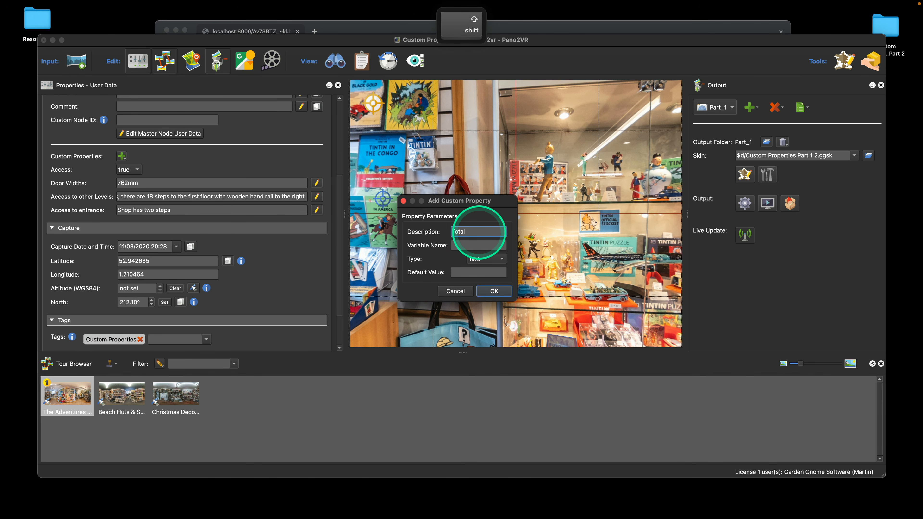
{"action": "type", "text": " HS"}
{"action": "left_click", "coordinate": [474, 246]}
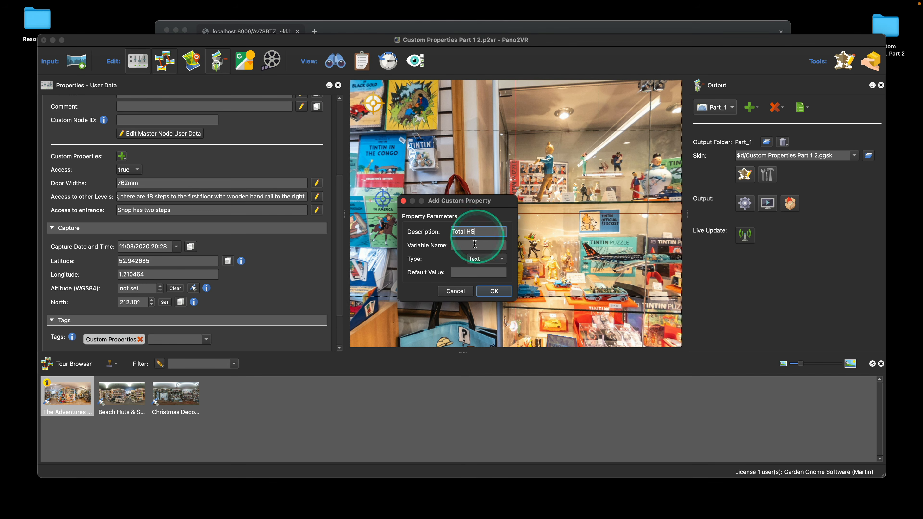
{"action": "type", "text": "var"}
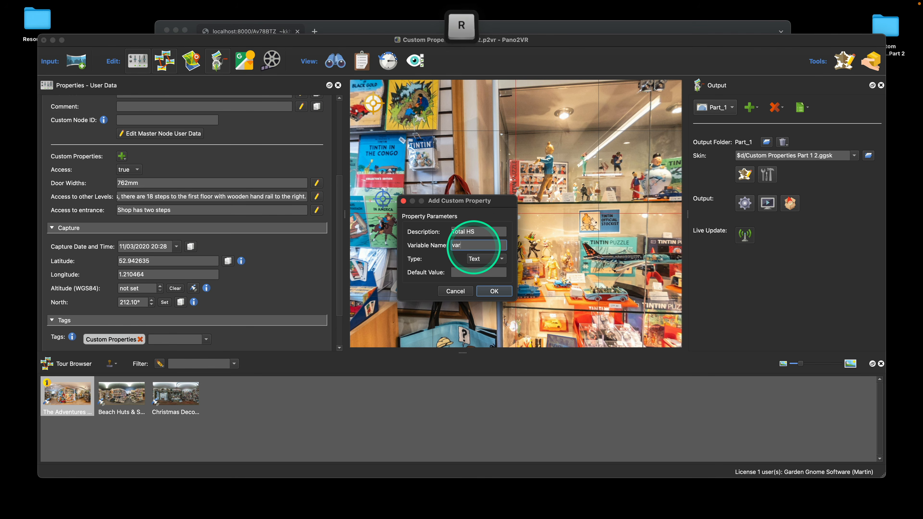
{"action": "type", "text": "_total"}
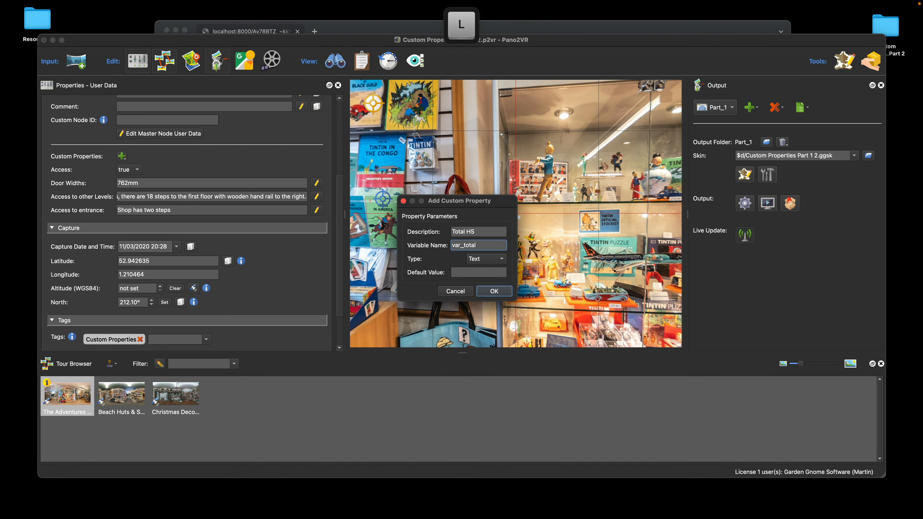
{"action": "left_click", "coordinate": [479, 259]}
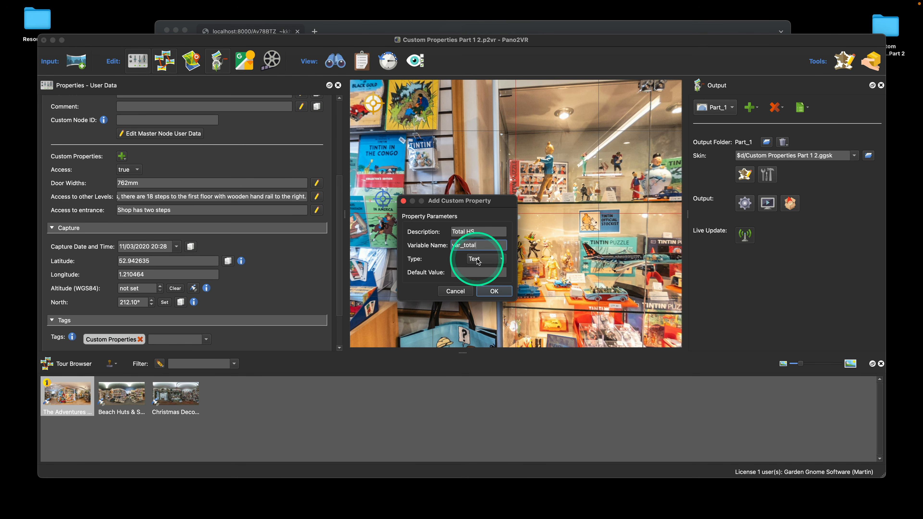
{"action": "left_click", "coordinate": [480, 269]}
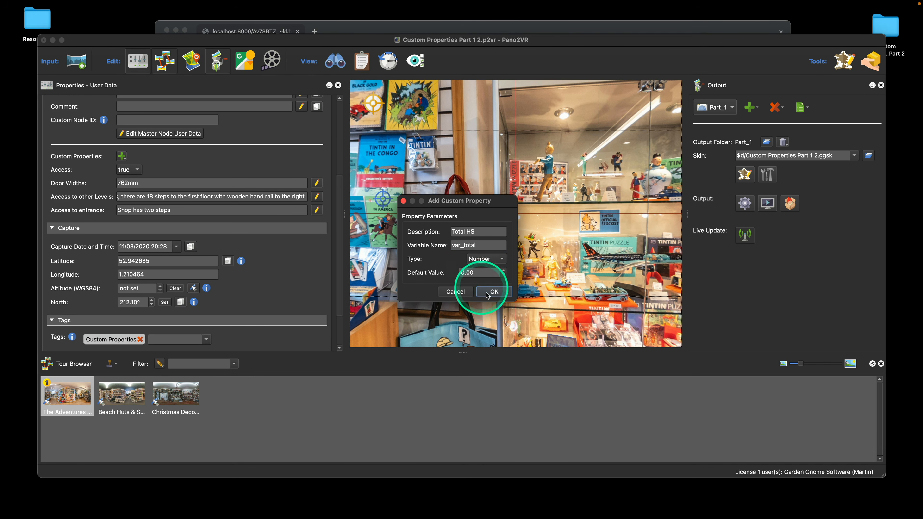
{"action": "left_click", "coordinate": [494, 291]}
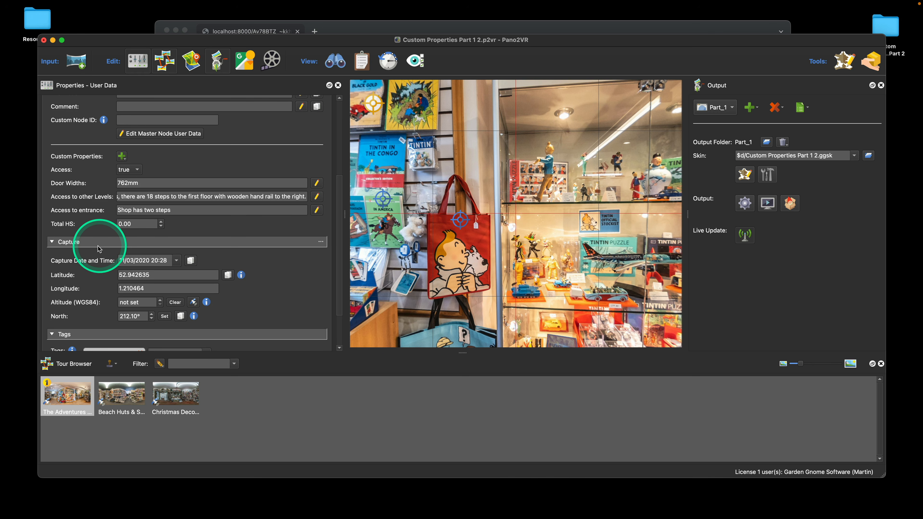
- Add a second custom property described as Hotspots Clicked, with variable name var_hs_clicked and type Number
{"action": "left_click", "coordinate": [124, 156]}
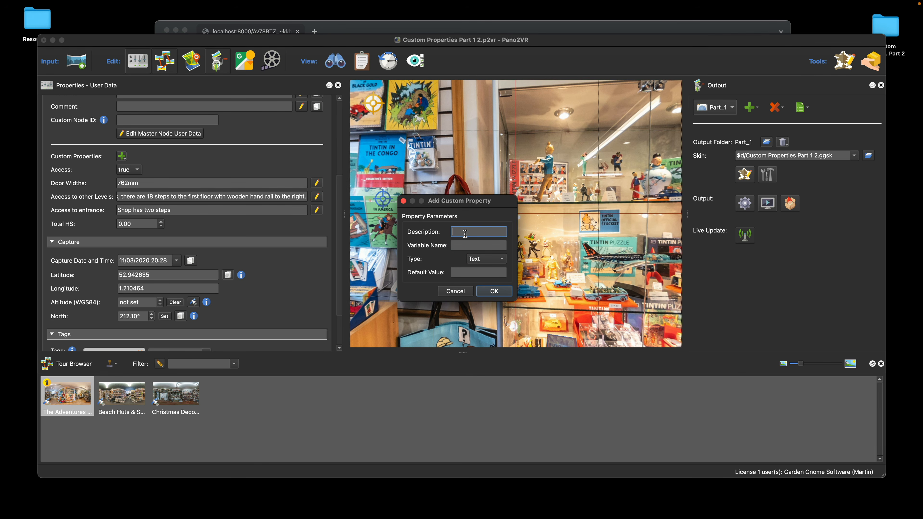
{"action": "type", "text": "Hotsp"}
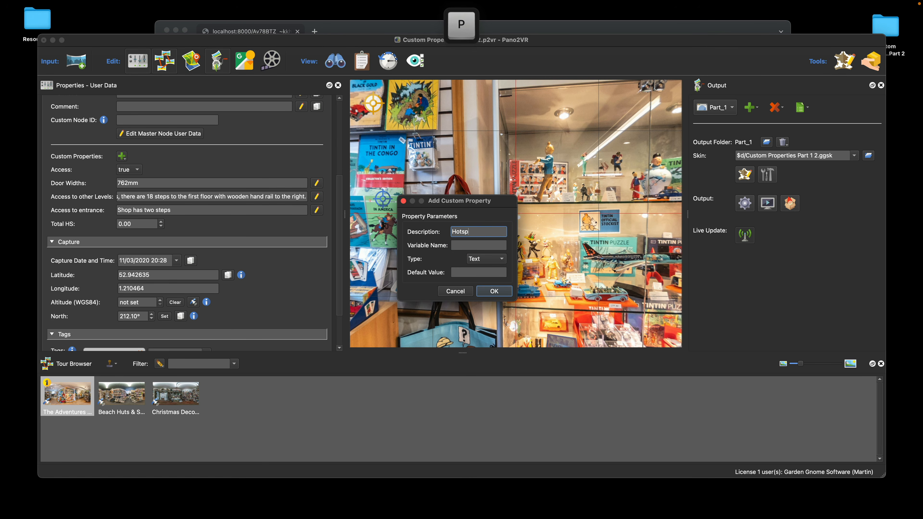
{"action": "type", "text": "ots Clicked"}
{"action": "left_click", "coordinate": [465, 240]}
{"action": "type", "text": "var"}
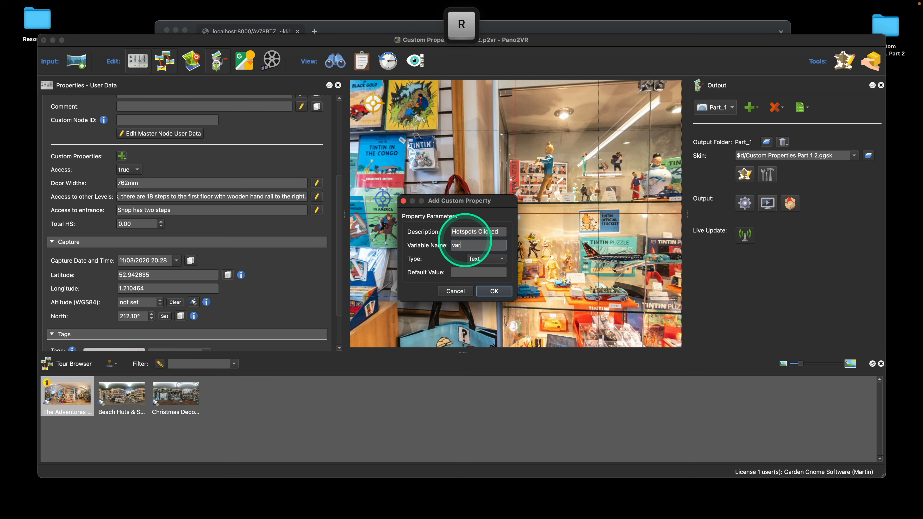
{"action": "type", "text": "_hs"}
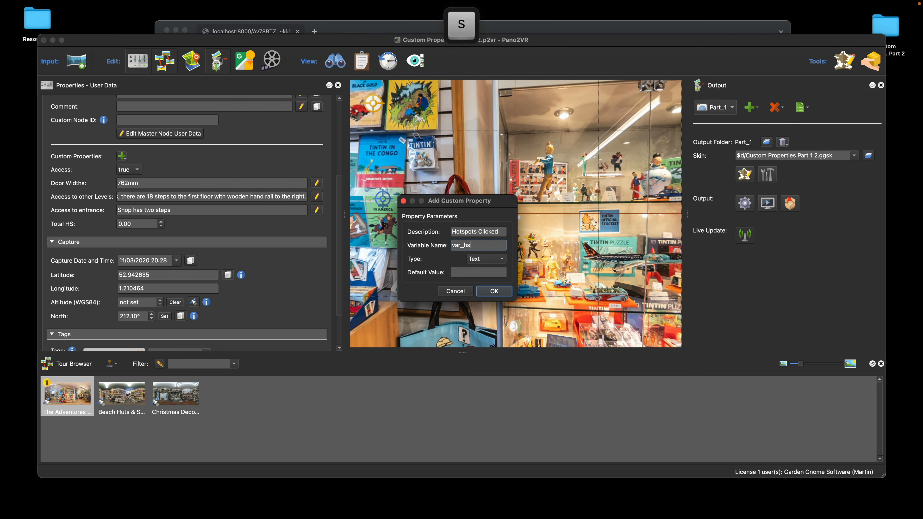
{"action": "type", "text": "_clicked"}
{"action": "left_click", "coordinate": [480, 259]}
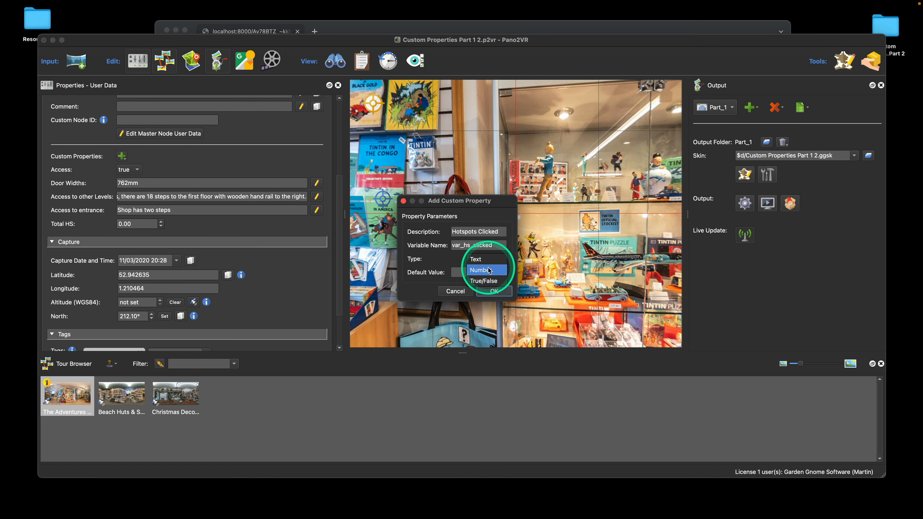
{"action": "left_click", "coordinate": [488, 270]}
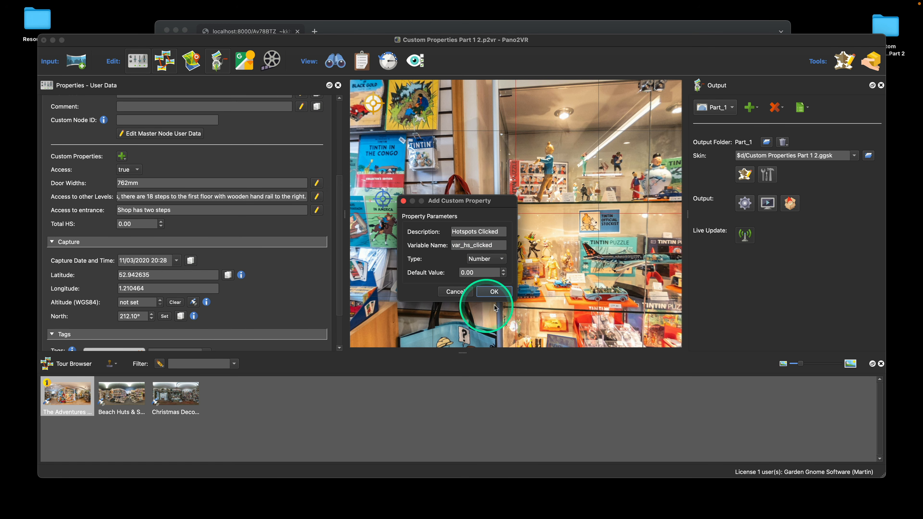
{"action": "left_click", "coordinate": [494, 292]}
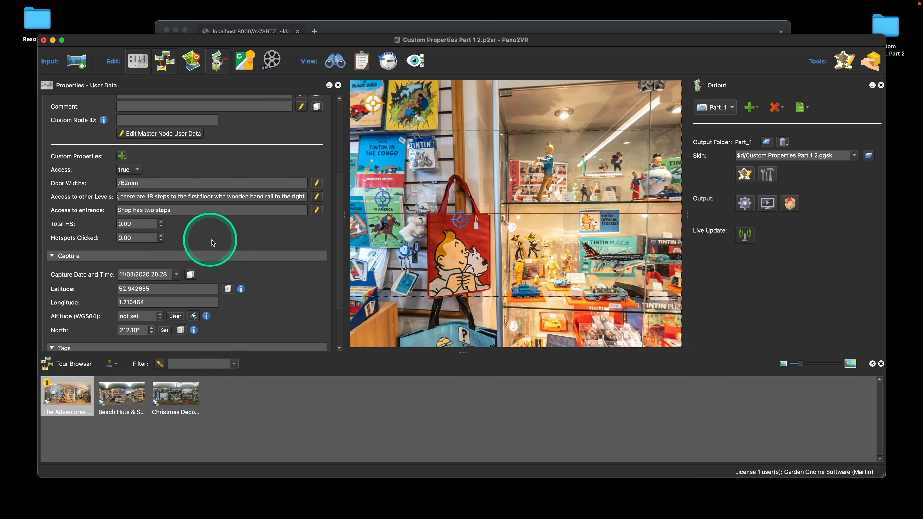
- Check the custom properties of the Beach Huts and Christmas panoramas, and return to The Adventures of Tintin
{"action": "left_click", "coordinate": [134, 391]}
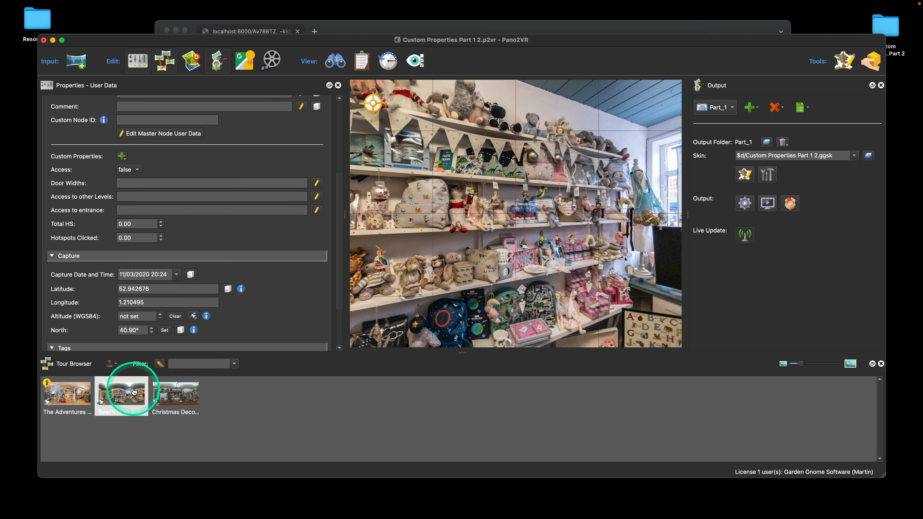
{"action": "left_click", "coordinate": [170, 398]}
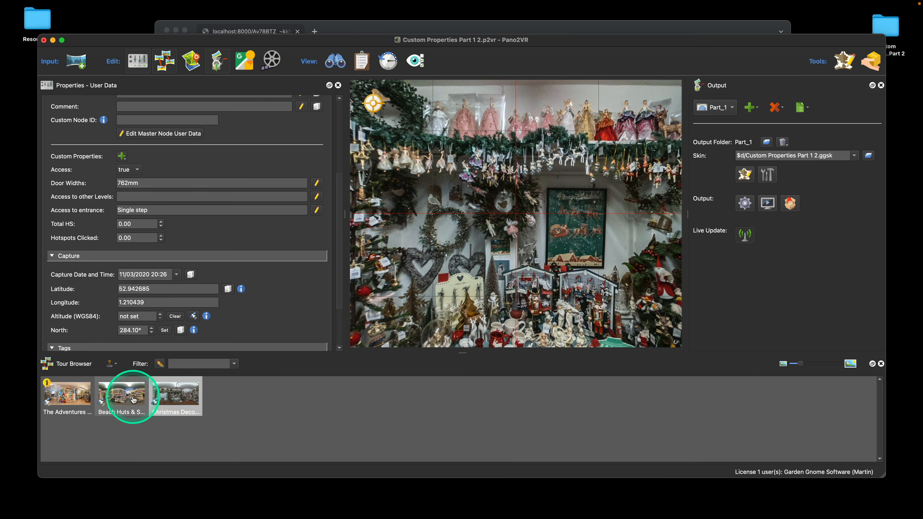
{"action": "left_click", "coordinate": [133, 400]}
{"action": "left_click", "coordinate": [70, 393]}
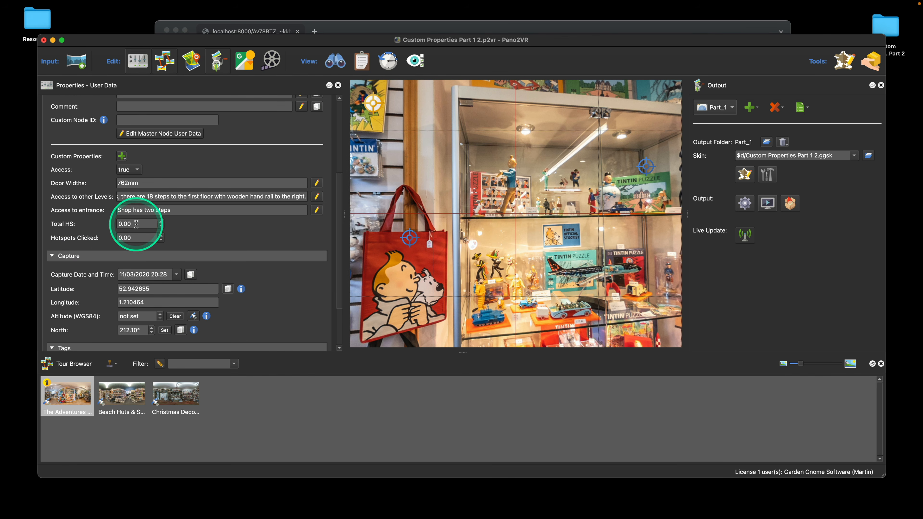
- Set Total HS to 4 for the Tintin panorama, and open the skin, accepting the custom properties as skin variables
{"action": "type", "text": "4"}
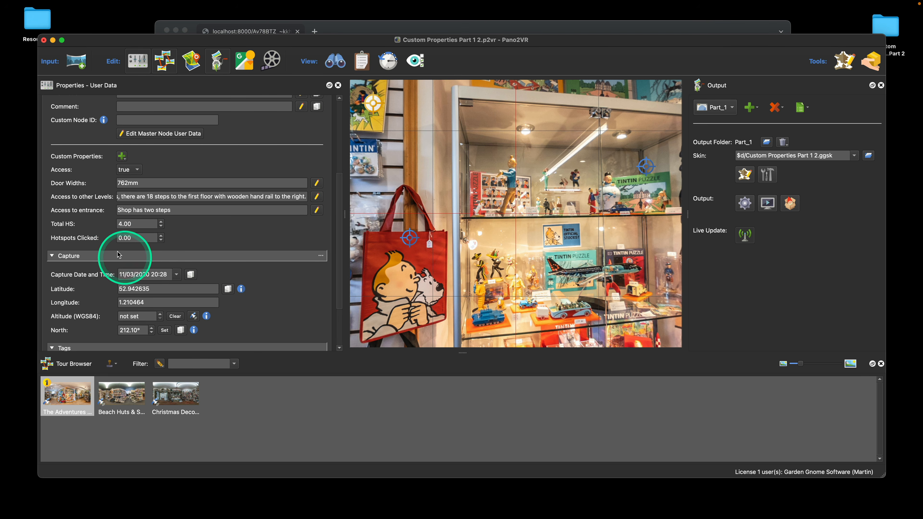
{"action": "left_click", "coordinate": [742, 187]}
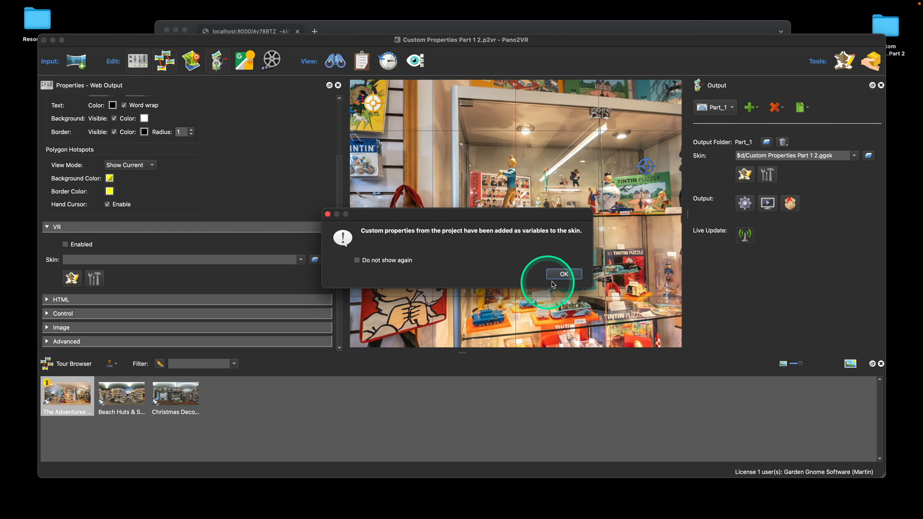
{"action": "left_click", "coordinate": [561, 274]}
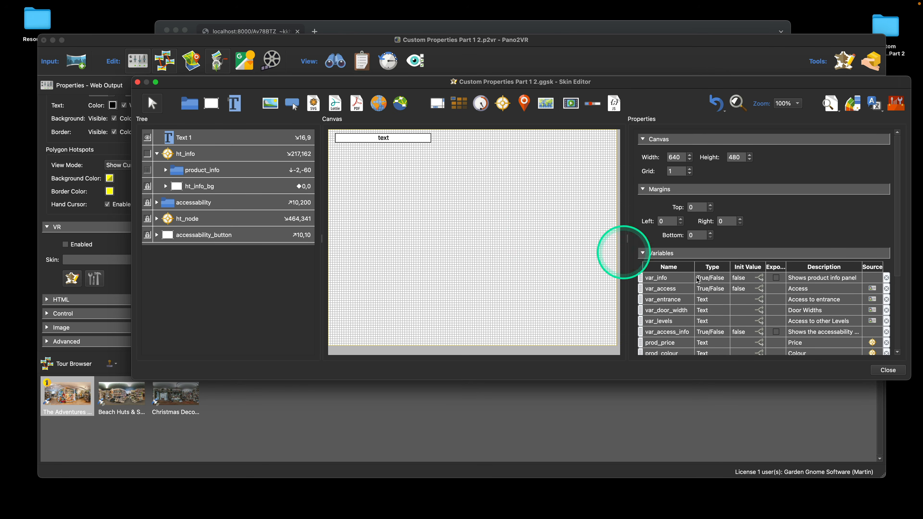
{"action": "scroll", "coordinate": [759, 303], "scroll_direction": "down", "scroll_amount": 5}
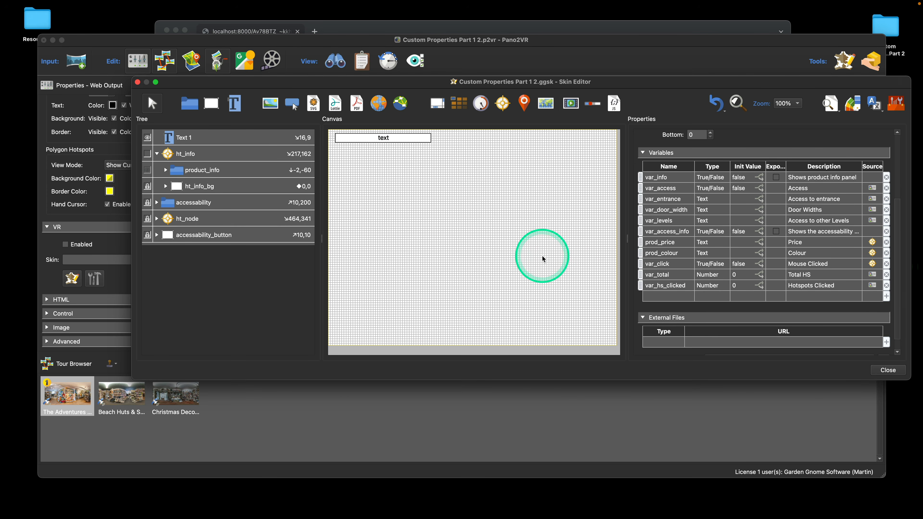
- Add a second action to the ht_info hotspot template with source Mouse Click and action Set Variable Value
{"action": "left_click", "coordinate": [208, 156]}
{"action": "scroll", "coordinate": [862, 253], "scroll_direction": "down", "scroll_amount": 10}
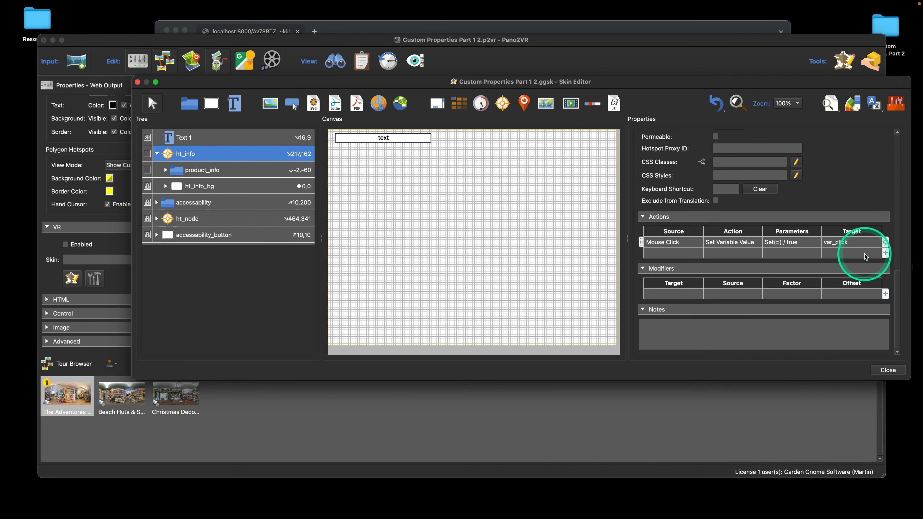
{"action": "double_click", "coordinate": [669, 254]}
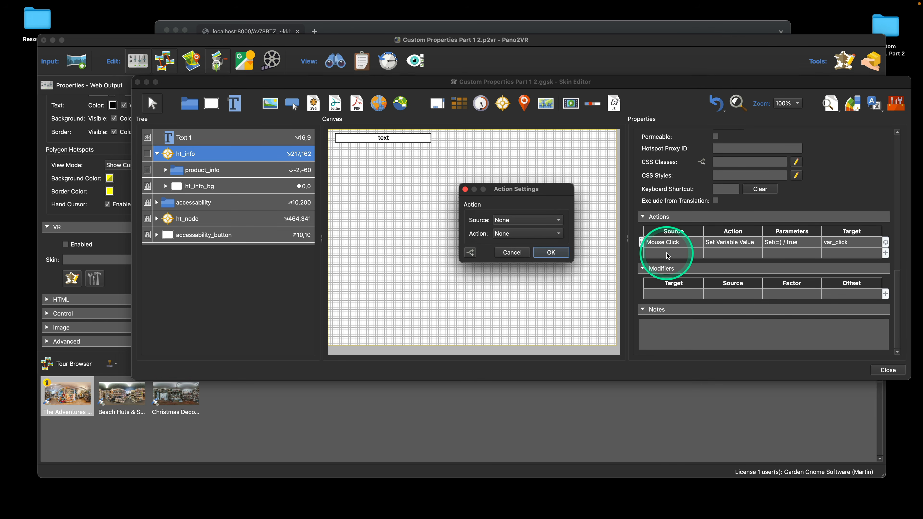
{"action": "left_click", "coordinate": [503, 225]}
{"action": "left_click", "coordinate": [507, 231]}
{"action": "left_click", "coordinate": [511, 238]}
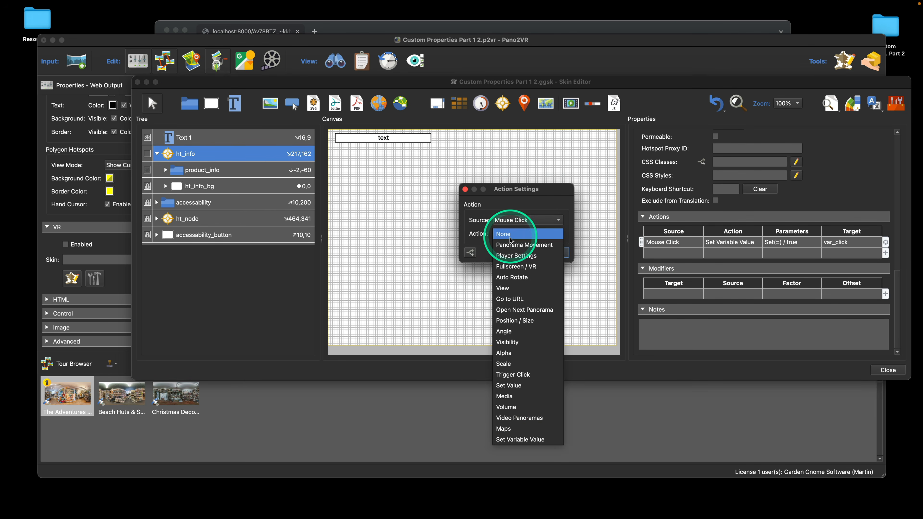
{"action": "left_click", "coordinate": [537, 440]}
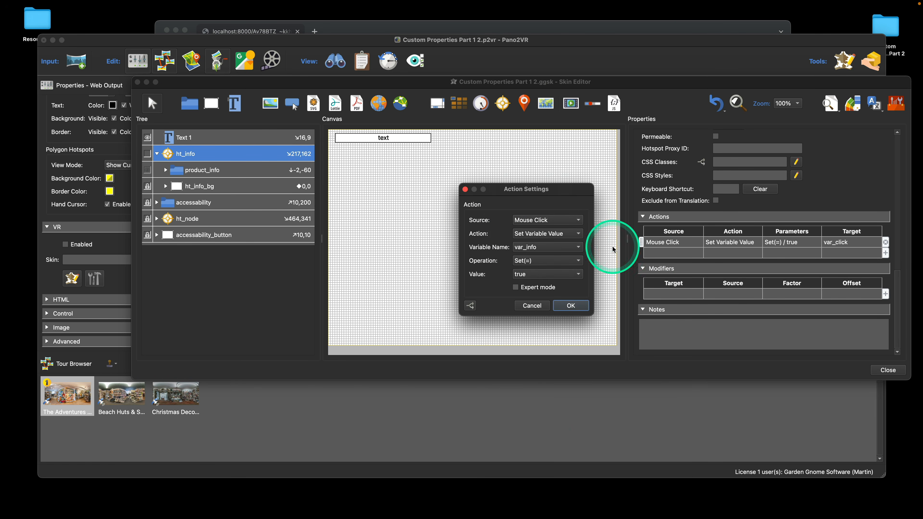
- Make the new action target var_hs_clicked with operation Add(+) and value 1, and accept the action settings
{"action": "left_click", "coordinate": [554, 248]}
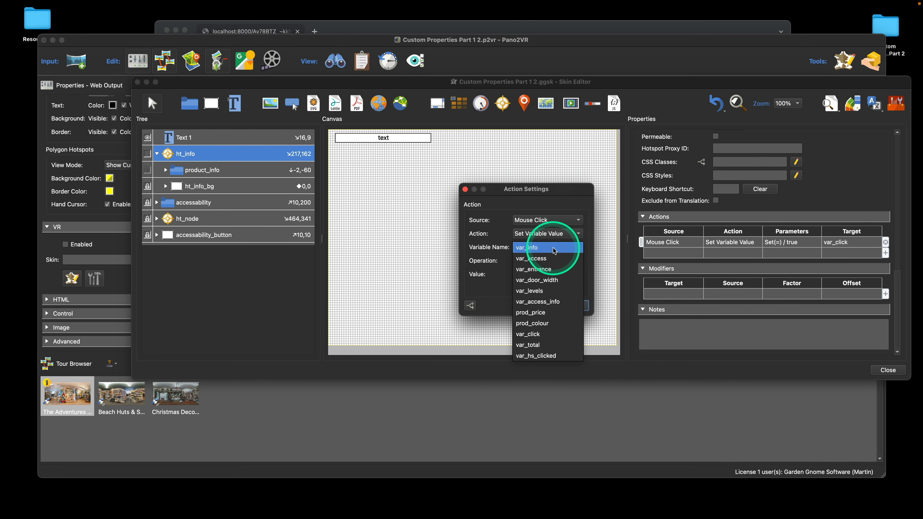
{"action": "left_click", "coordinate": [556, 356]}
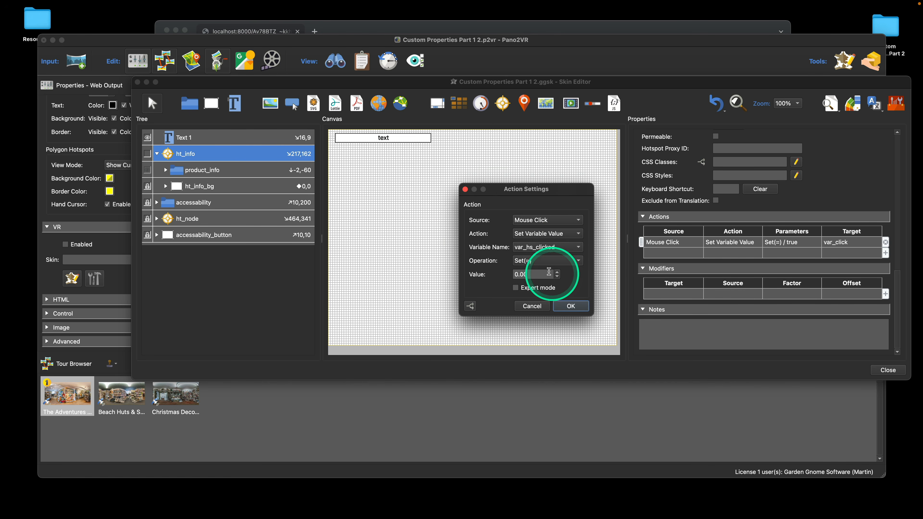
{"action": "left_click", "coordinate": [541, 261]}
{"action": "left_click", "coordinate": [536, 270]}
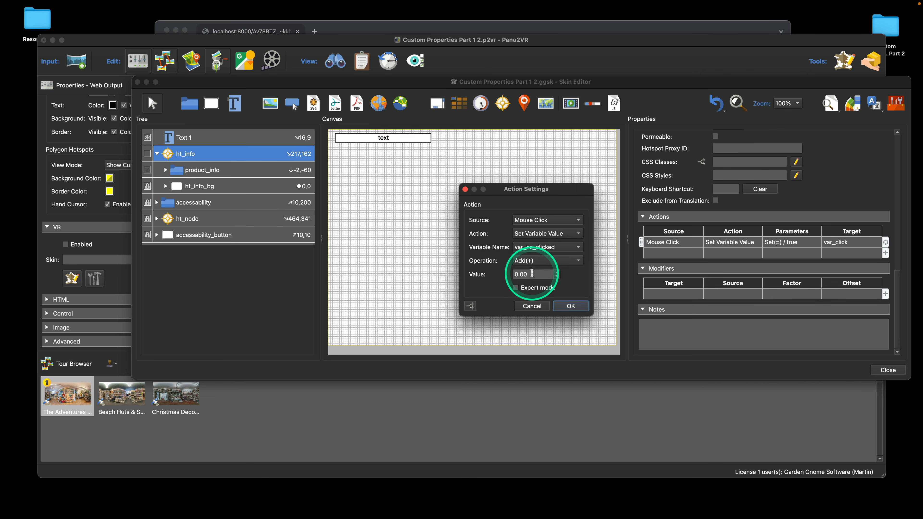
{"action": "left_click_drag", "start_coordinate": [532, 273], "coordinate": [508, 276]}
{"action": "type", "text": "1"}
{"action": "left_click", "coordinate": [571, 307]}
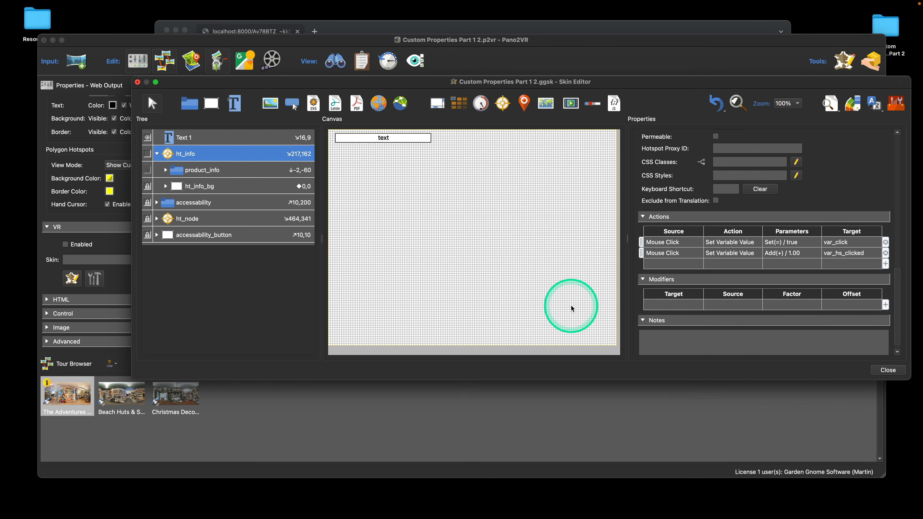
{"action": "left_click", "coordinate": [729, 255]}
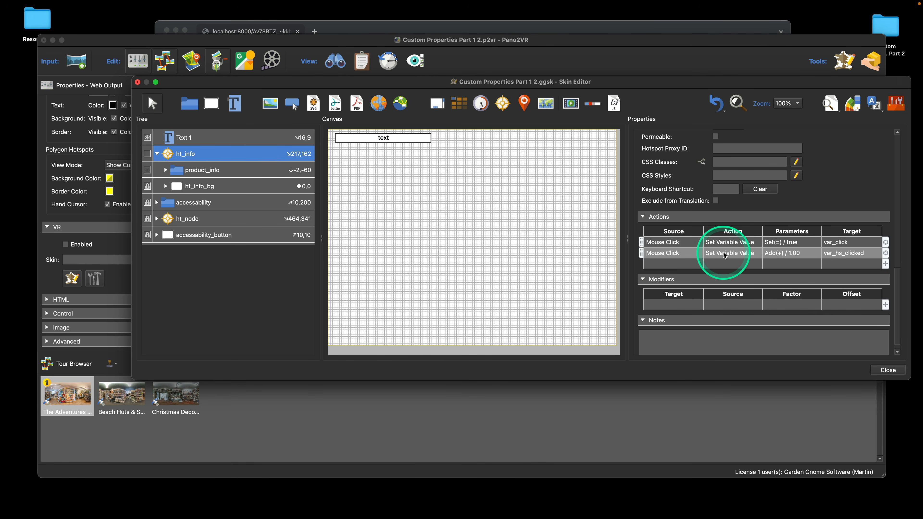
- Replace the content of the Text 1 element with the variable placeholder $(*var_hs_clicked)
{"action": "left_click", "coordinate": [397, 140]}
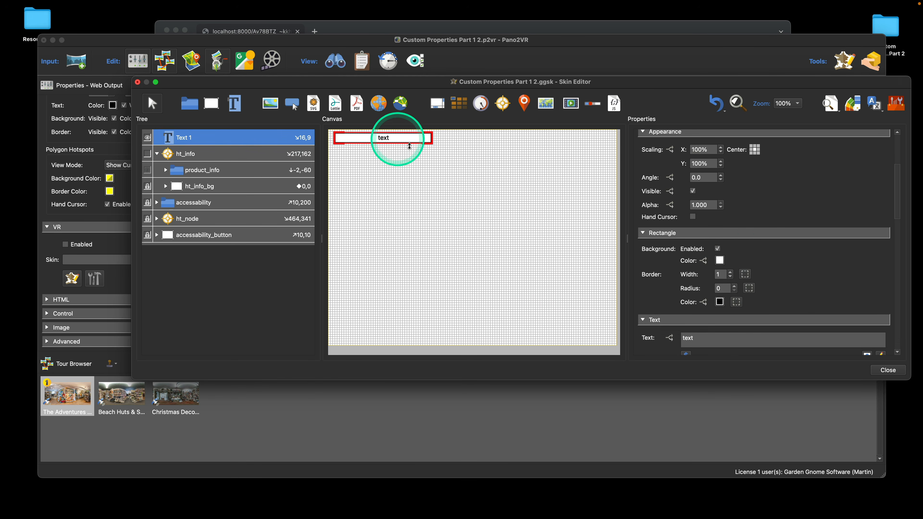
{"action": "scroll", "coordinate": [793, 241], "scroll_direction": "down", "scroll_amount": 5}
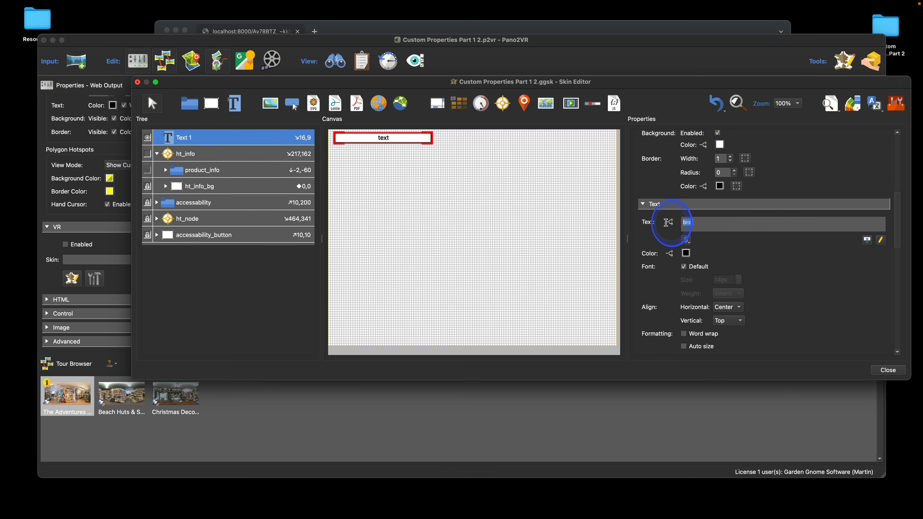
{"action": "left_click", "coordinate": [686, 241]}
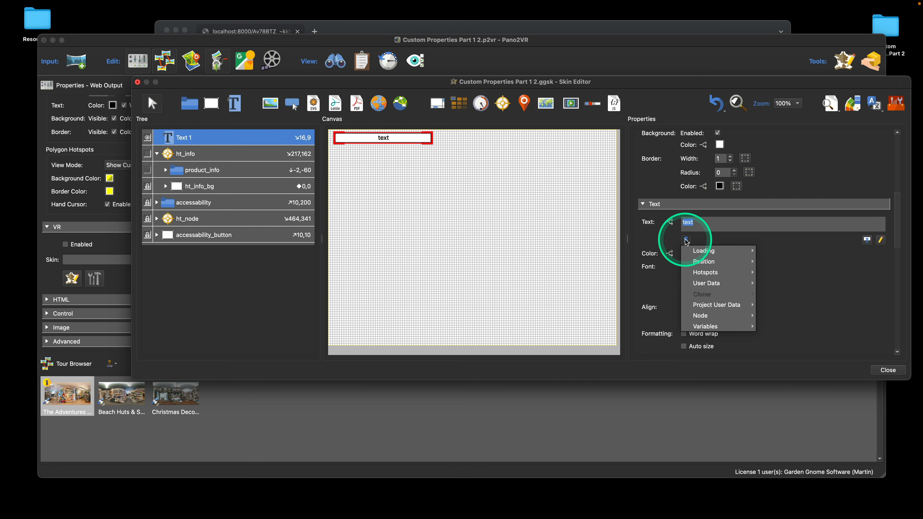
{"action": "left_click", "coordinate": [700, 222]}
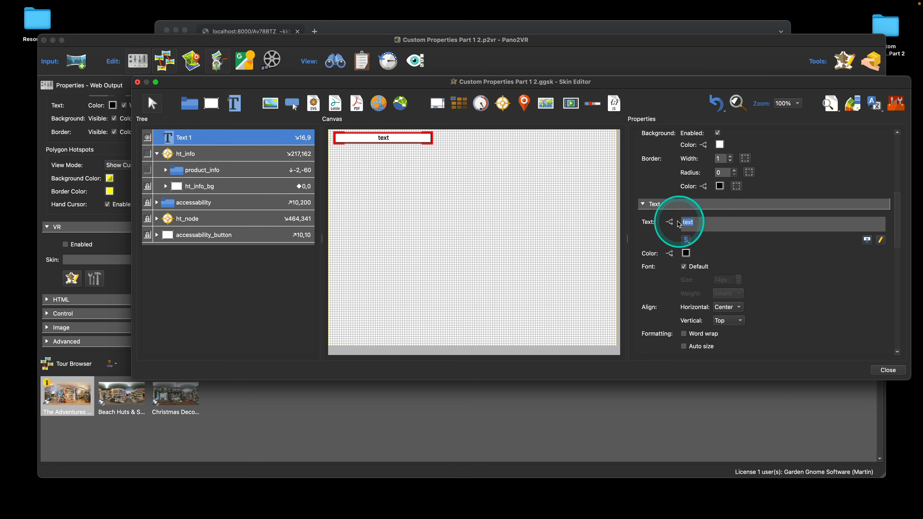
{"action": "left_click", "coordinate": [687, 241]}
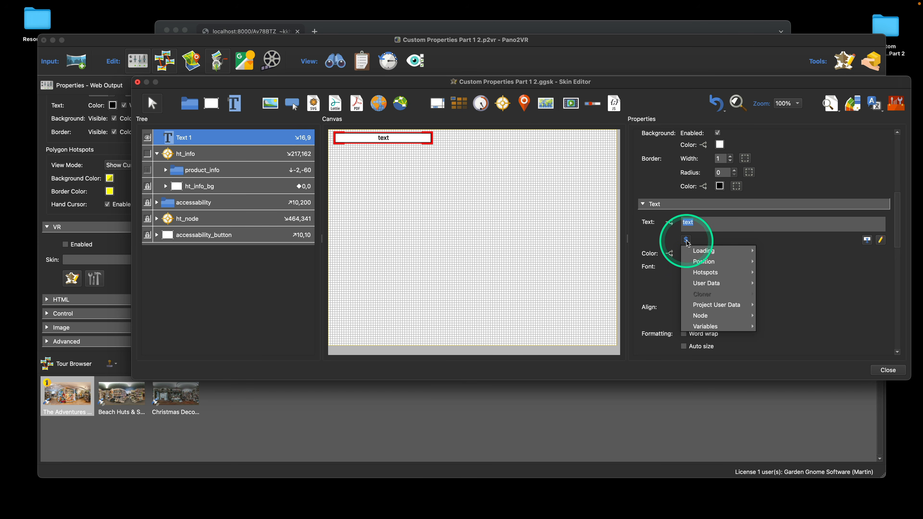
{"action": "mouse_move", "coordinate": [715, 326]}
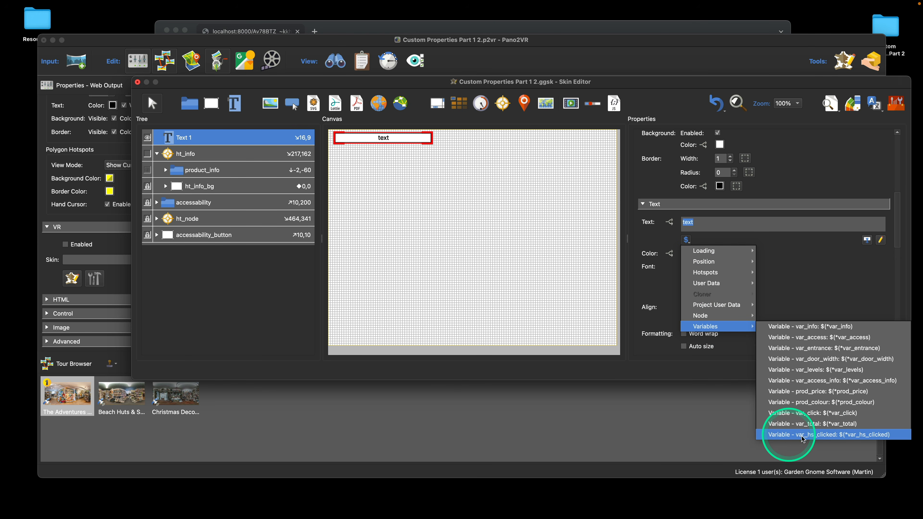
{"action": "left_click", "coordinate": [823, 435]}
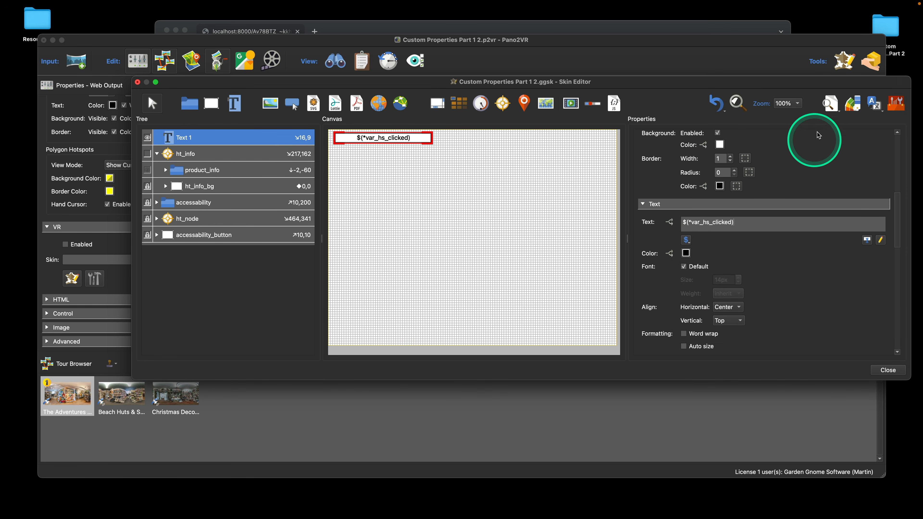
- Check the text element in the skin's live preview, and close the skin editor, saving the changes
{"action": "left_click", "coordinate": [829, 104]}
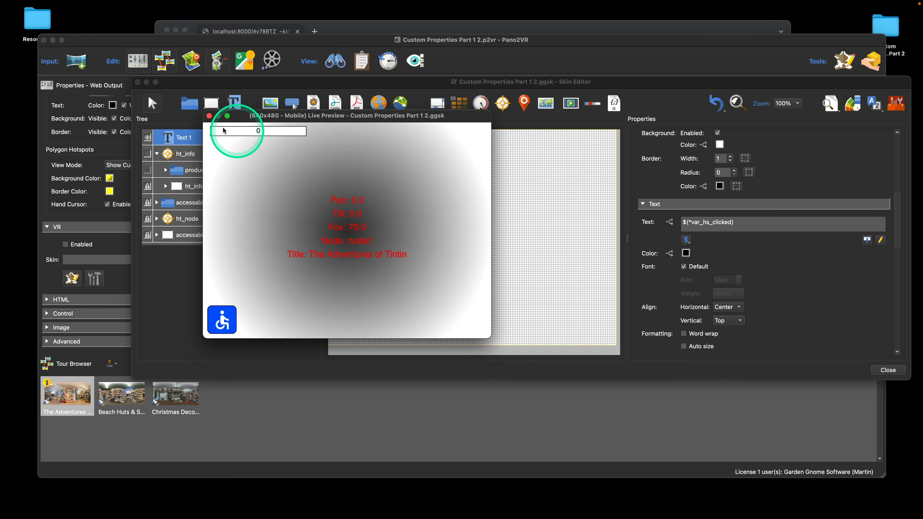
{"action": "left_click", "coordinate": [208, 116]}
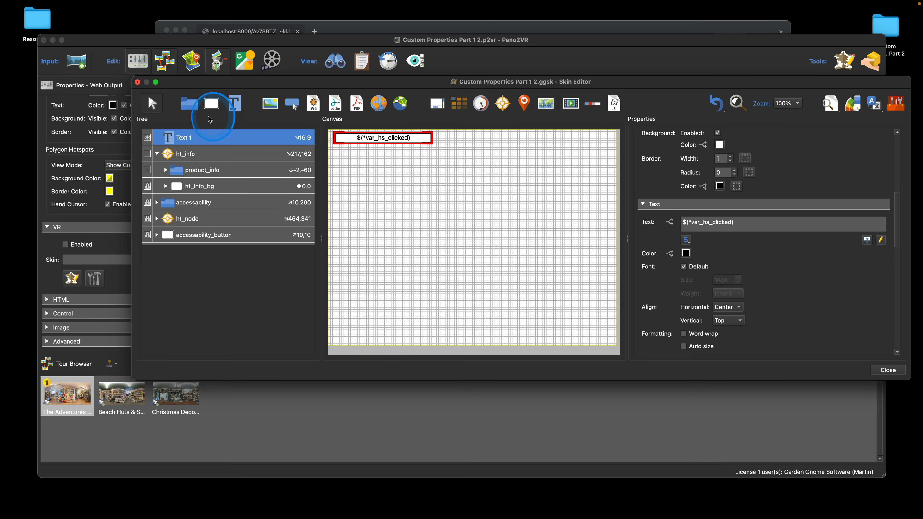
{"action": "left_click", "coordinate": [887, 370]}
{"action": "left_click", "coordinate": [570, 242]}
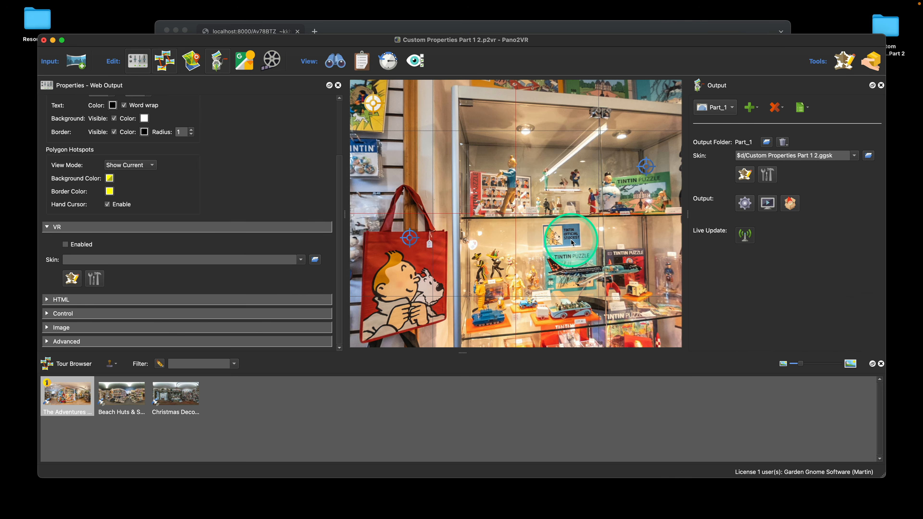
- In the browser, test the click counter with the Tintin & Snowy bag and Tintin in America hotspots
{"action": "left_click", "coordinate": [529, 26]}
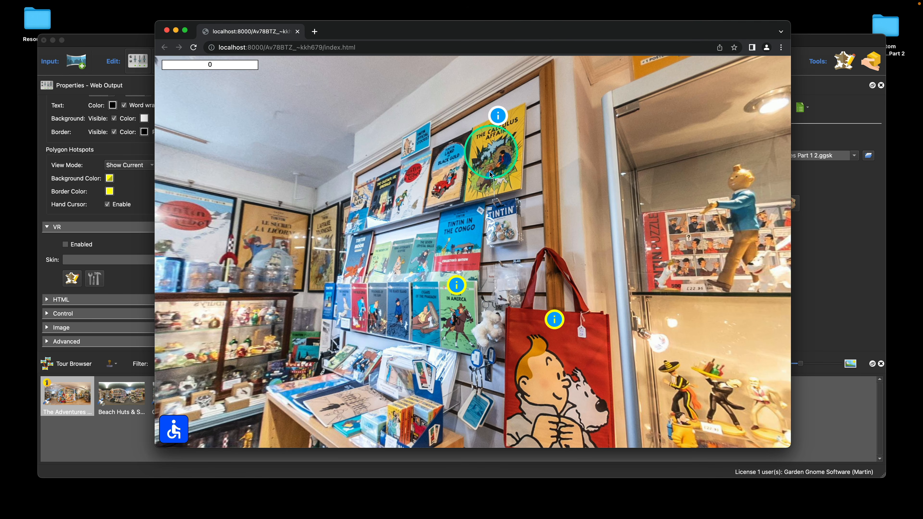
{"action": "left_click_drag", "start_coordinate": [542, 169], "coordinate": [509, 165]}
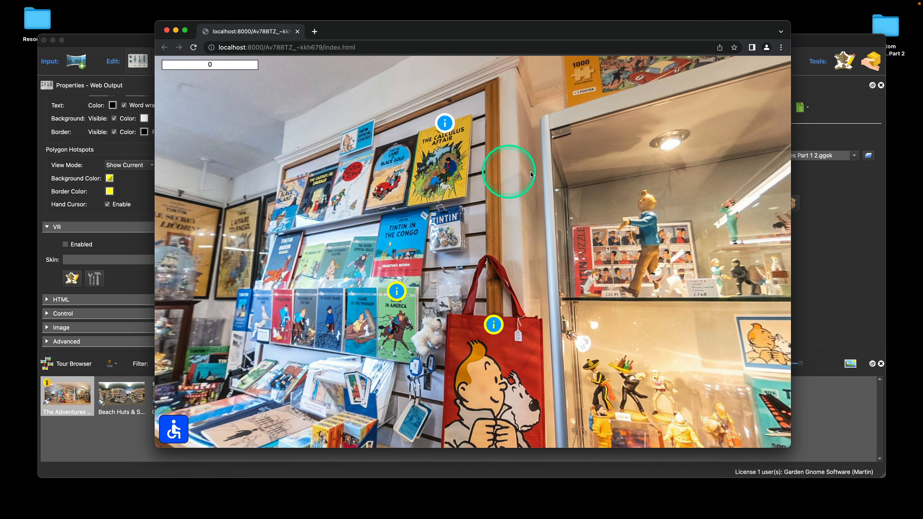
{"action": "left_click", "coordinate": [498, 325]}
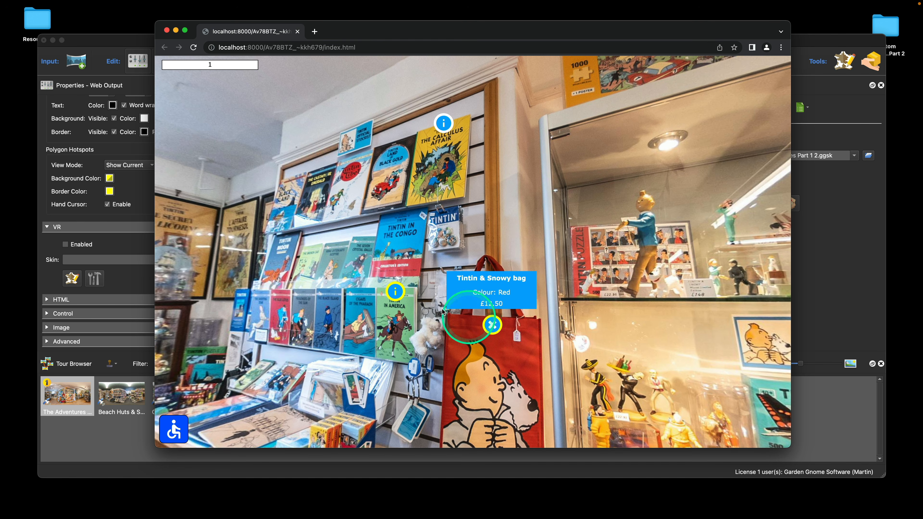
{"action": "left_click", "coordinate": [398, 296]}
{"action": "left_click", "coordinate": [491, 325]}
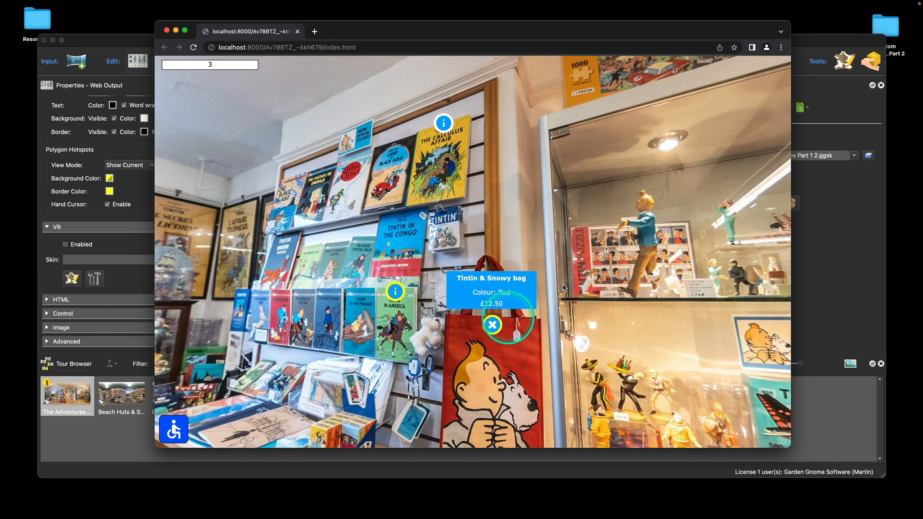
- Test how the counter handles repeated clicks on the puzzle hotspot in the cabinet, and retest the bag and book hotspots
{"action": "left_click_drag", "start_coordinate": [622, 250], "coordinate": [502, 284]}
{"action": "left_click", "coordinate": [669, 263]}
{"action": "left_click", "coordinate": [669, 263]}
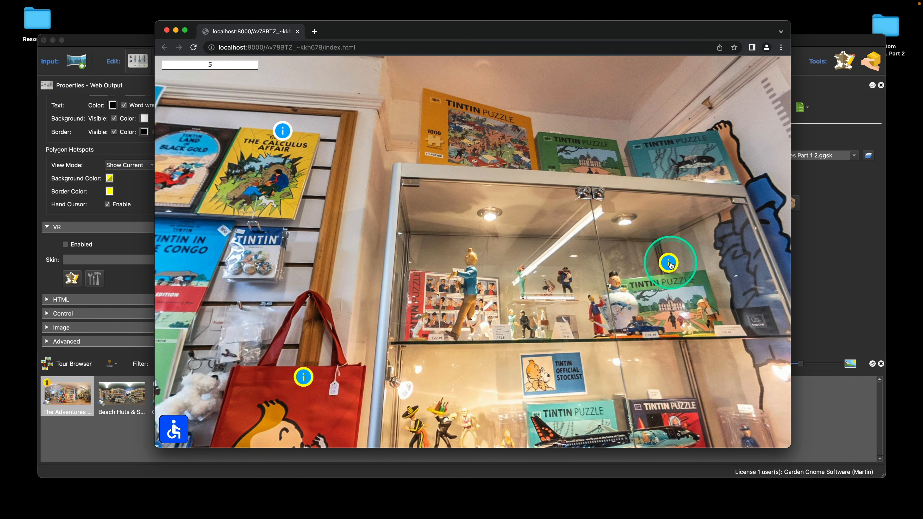
{"action": "left_click", "coordinate": [669, 263]}
{"action": "left_click", "coordinate": [669, 263]}
{"action": "left_click", "coordinate": [670, 263]}
{"action": "left_click", "coordinate": [669, 263]}
{"action": "left_click", "coordinate": [669, 263]}
{"action": "left_click_drag", "start_coordinate": [490, 257], "coordinate": [562, 271]}
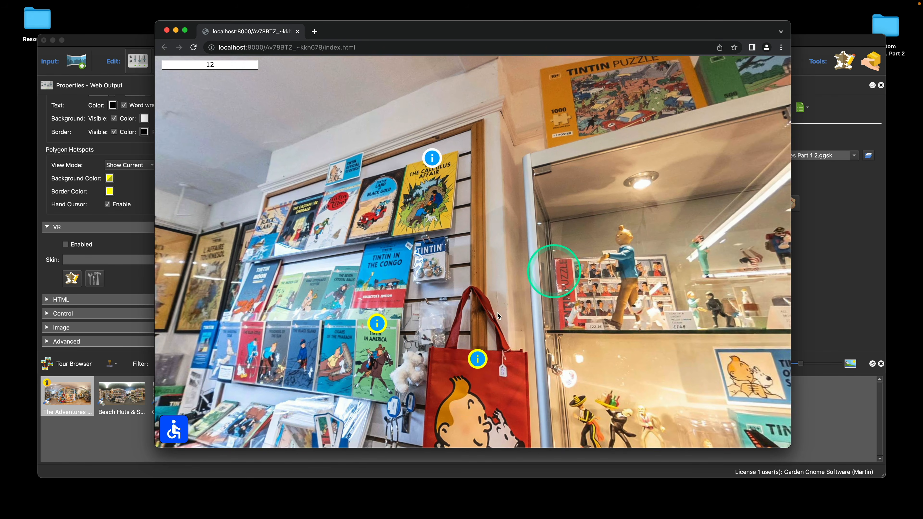
{"action": "left_click", "coordinate": [499, 358]}
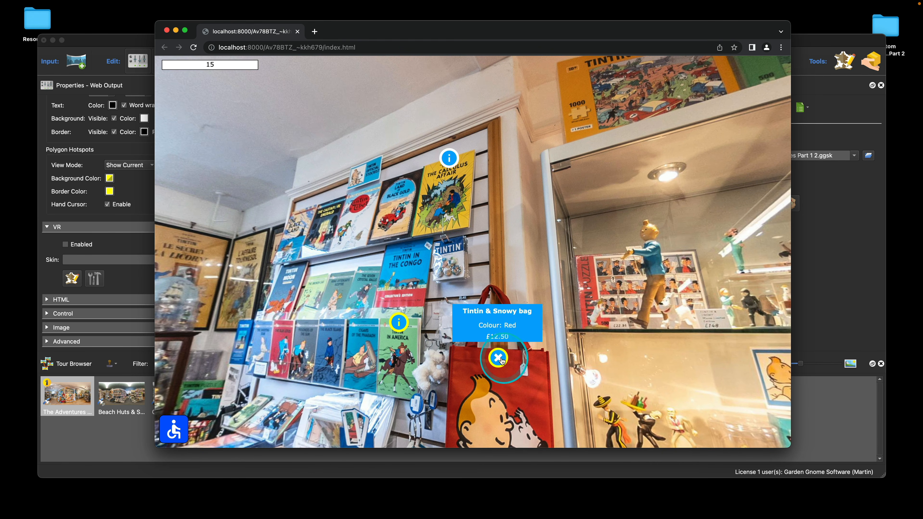
{"action": "left_click", "coordinate": [396, 339]}
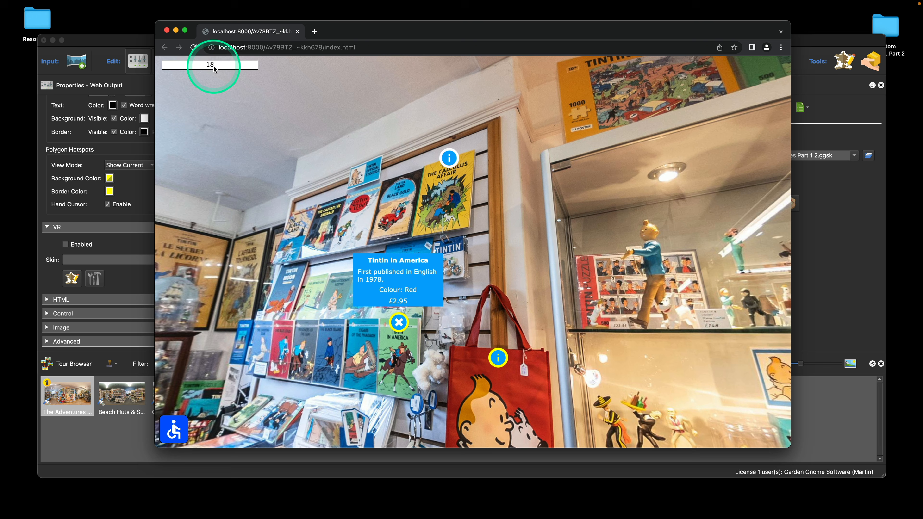
- Close the browser preview and extend the skin's Text 1 content to read $(*var_hs_clicked) of $(*var_total)
{"action": "left_click", "coordinate": [166, 30]}
{"action": "left_click", "coordinate": [742, 175]}
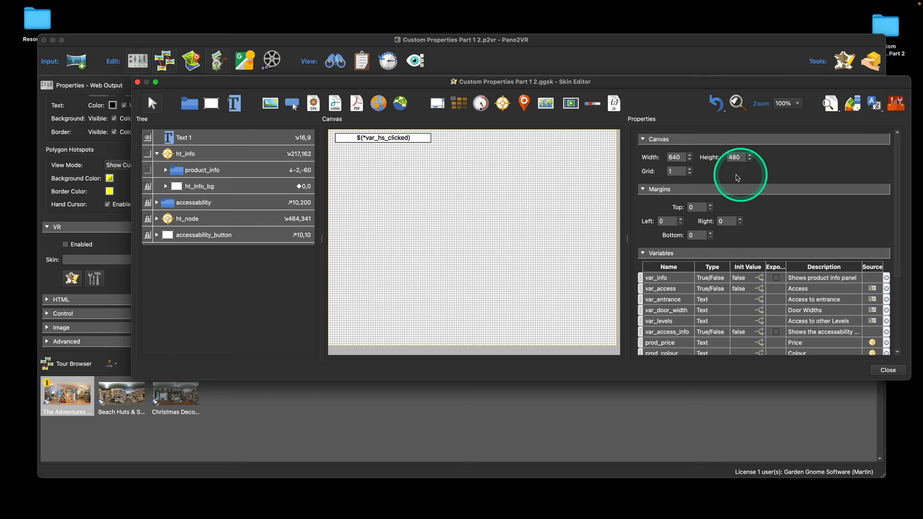
{"action": "left_click", "coordinate": [421, 138]}
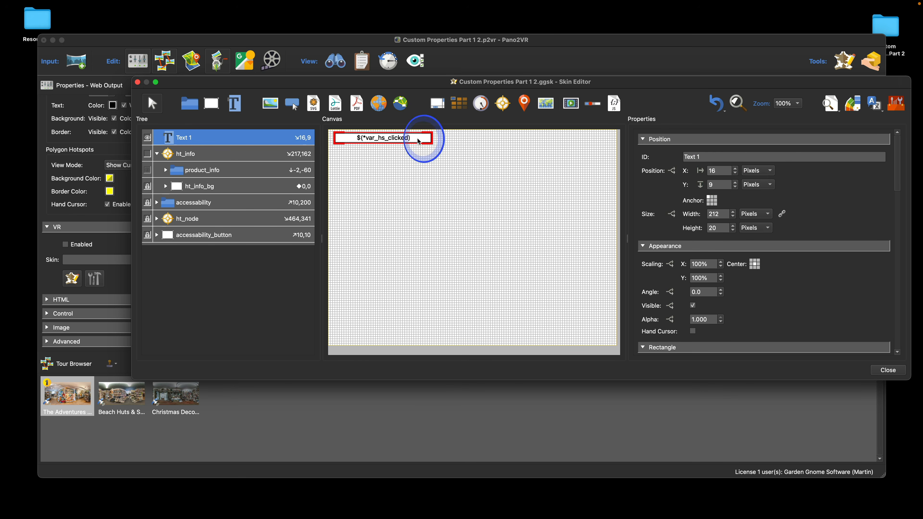
{"action": "scroll", "coordinate": [756, 229], "scroll_direction": "down", "scroll_amount": 10}
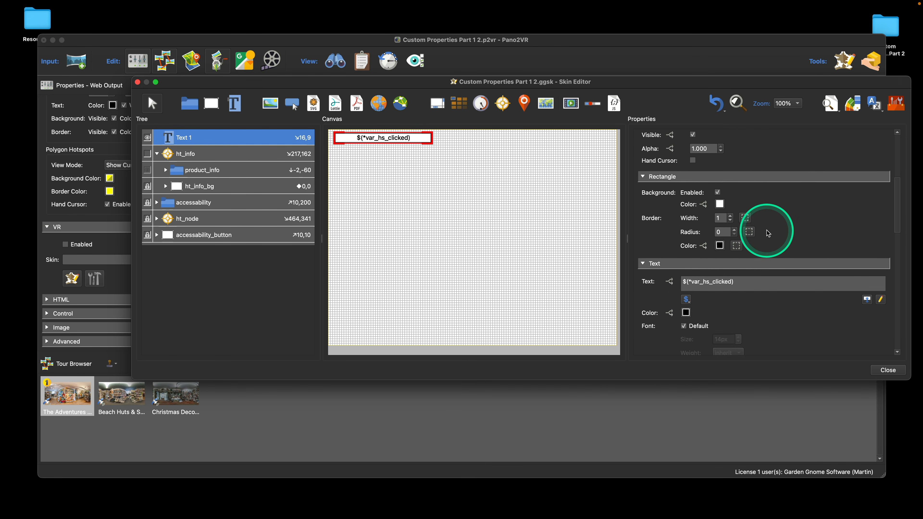
{"action": "left_click", "coordinate": [752, 261]}
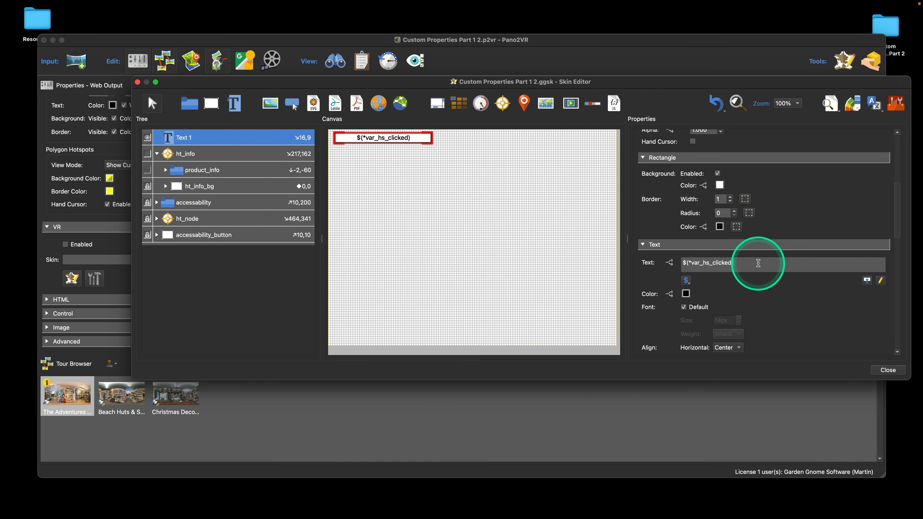
{"action": "type", "text": "of"}
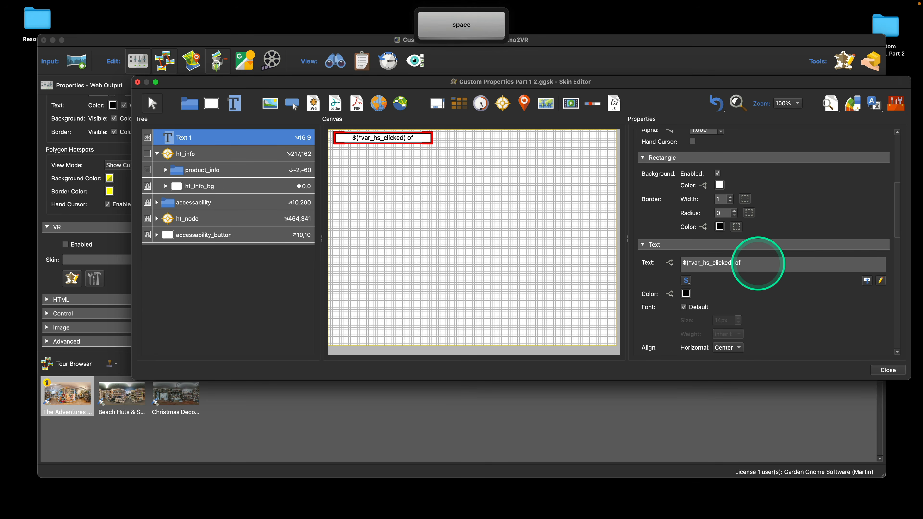
{"action": "left_click", "coordinate": [686, 280]}
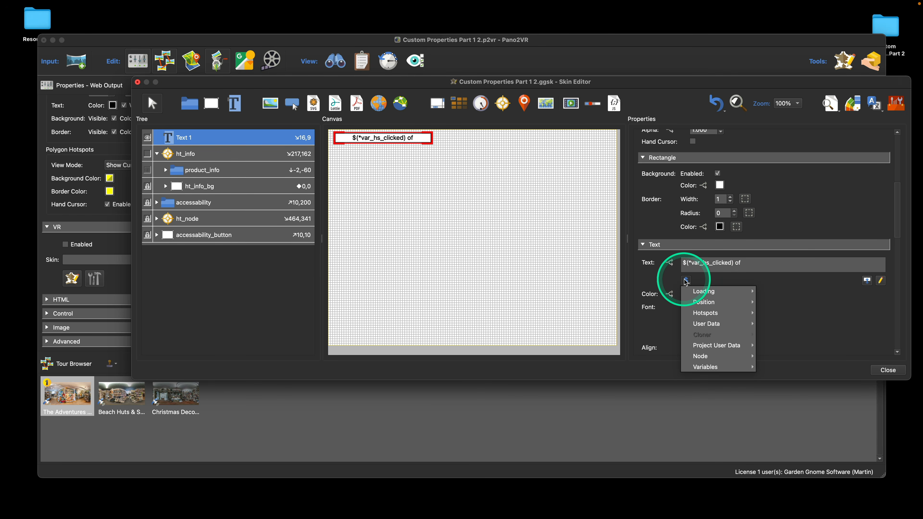
{"action": "mouse_move", "coordinate": [709, 368]}
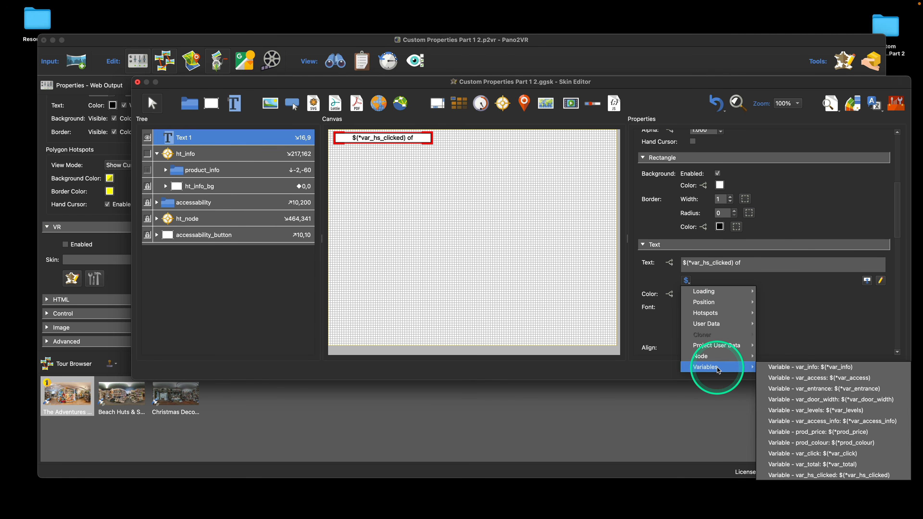
{"action": "left_click", "coordinate": [856, 464]}
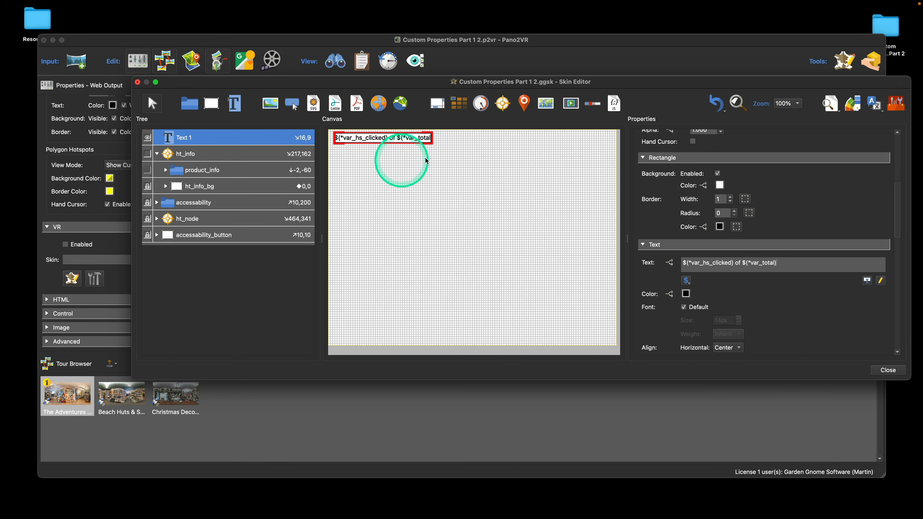
- Close the skin editor, saving the changes, and regenerate the tour's web output
{"action": "left_click", "coordinate": [888, 370]}
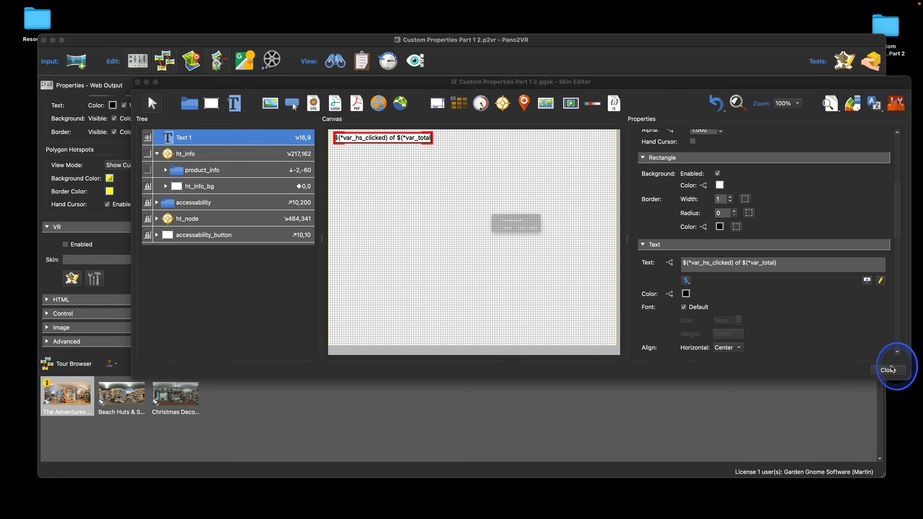
{"action": "left_click", "coordinate": [582, 240]}
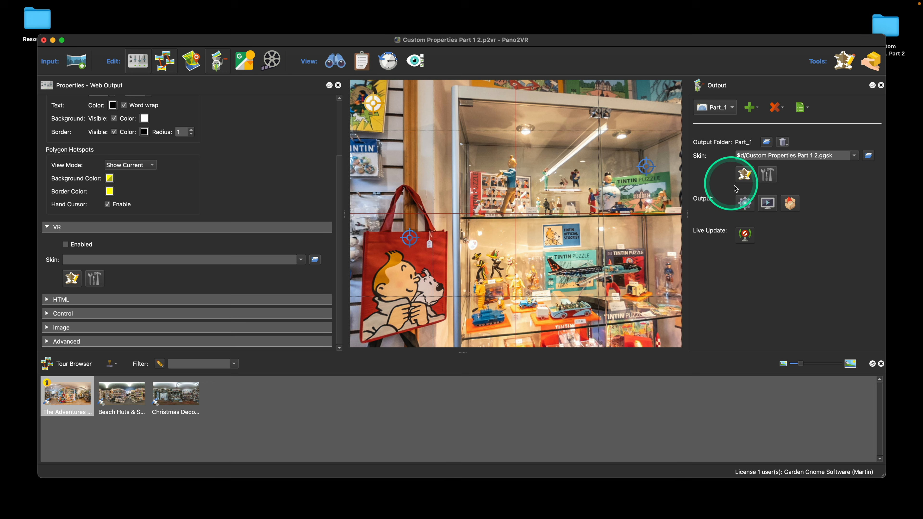
{"action": "left_click", "coordinate": [744, 206]}
{"action": "left_click", "coordinate": [533, 270]}
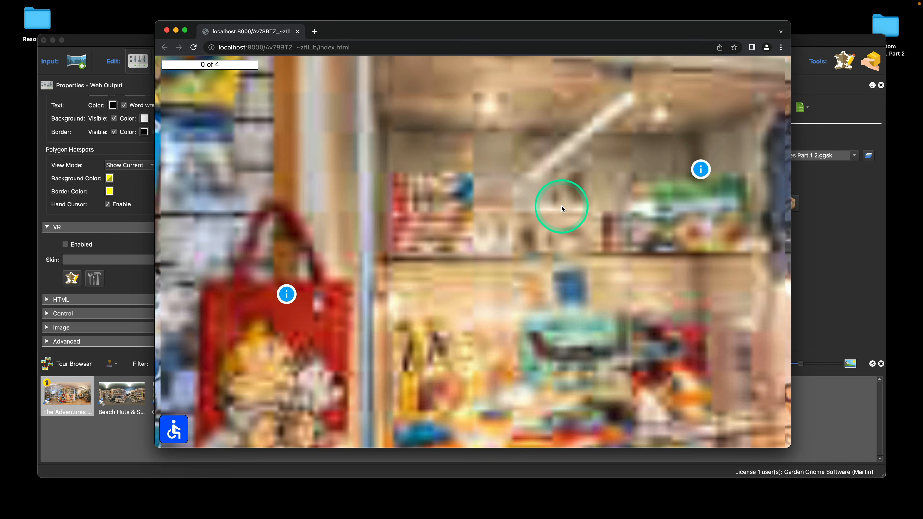
- Reposition the browser and Pano2VR windows, and test the counter in the browser with the Puzzle – Snowy and Tintin & Snowy bag hotspots
{"action": "left_click_drag", "start_coordinate": [412, 32], "coordinate": [412, 11]}
{"action": "left_click_drag", "start_coordinate": [819, 43], "coordinate": [820, 59]}
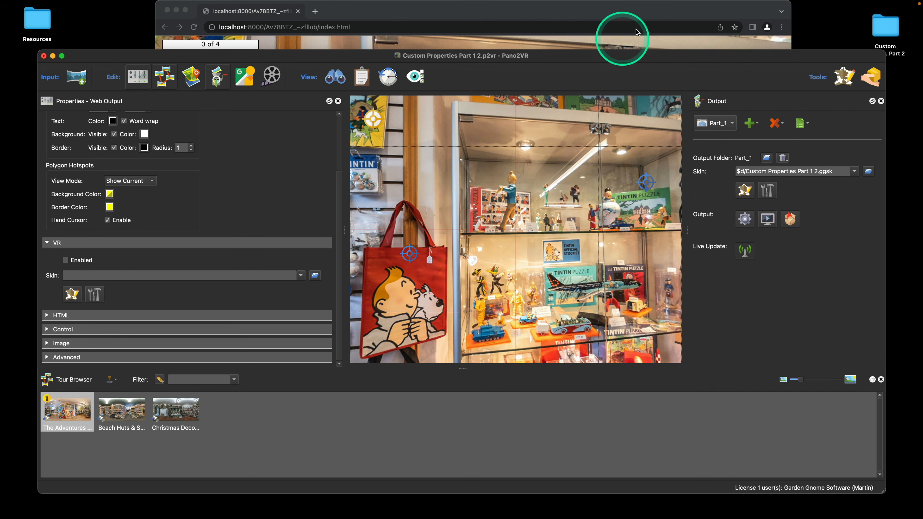
{"action": "left_click", "coordinate": [657, 15]}
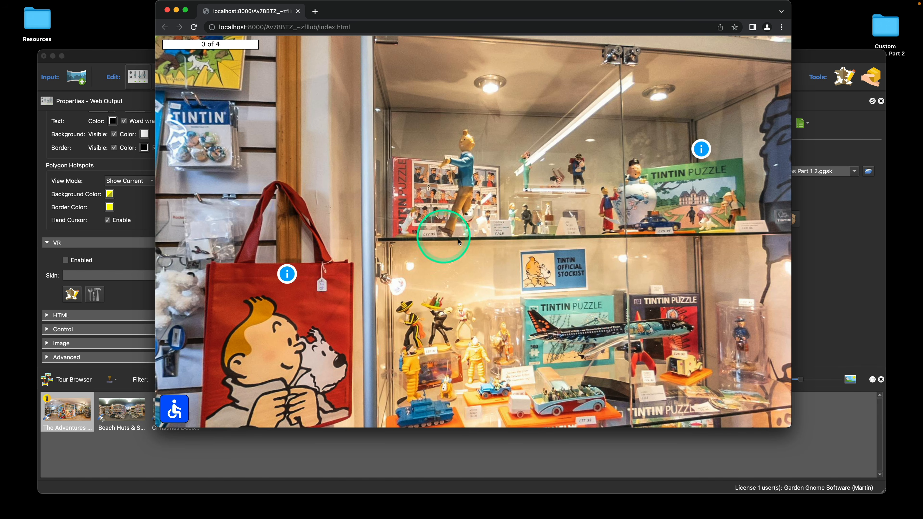
{"action": "left_click_drag", "start_coordinate": [556, 241], "coordinate": [532, 258]}
{"action": "left_click", "coordinate": [653, 182]}
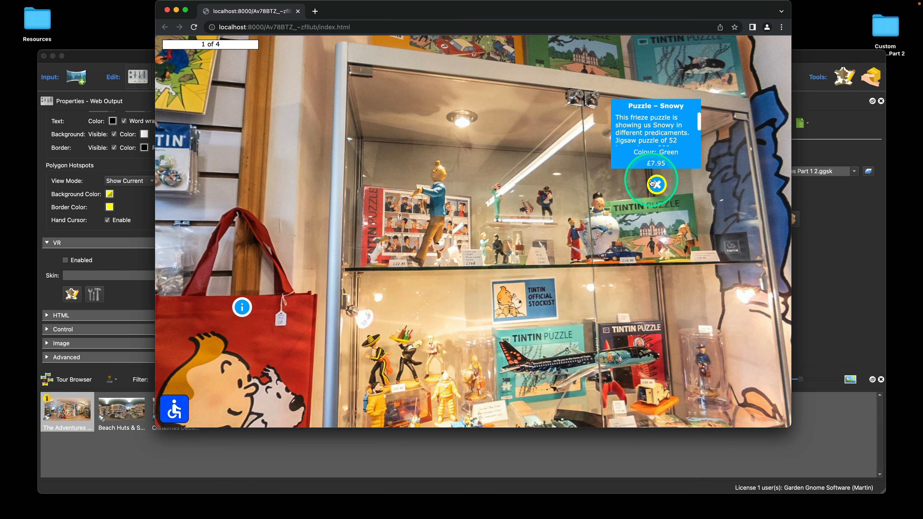
{"action": "left_click", "coordinate": [243, 307]}
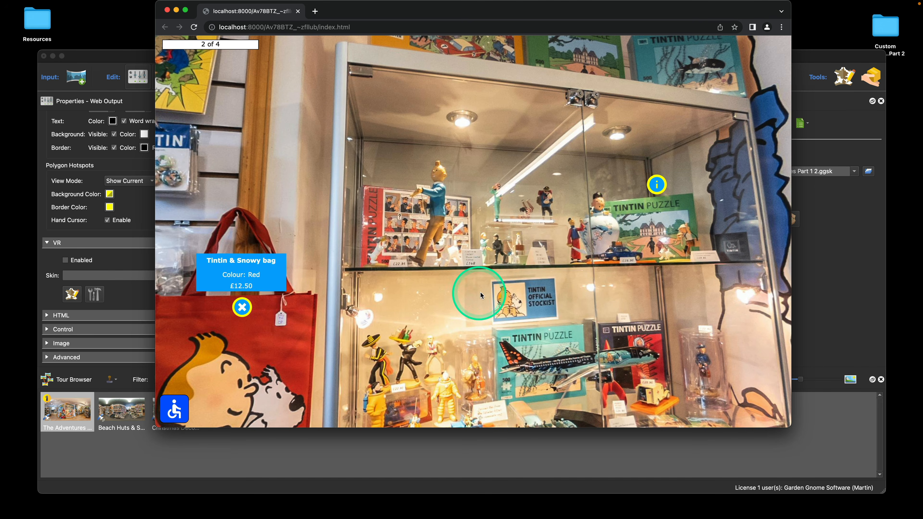
- Test how the counter handles repeated clicks on the Puzzle – Snowy hotspot, and close the browser preview
{"action": "left_click_drag", "start_coordinate": [687, 212], "coordinate": [661, 229]}
{"action": "left_click", "coordinate": [627, 204]}
{"action": "left_click", "coordinate": [627, 204]}
{"action": "left_click", "coordinate": [627, 205]}
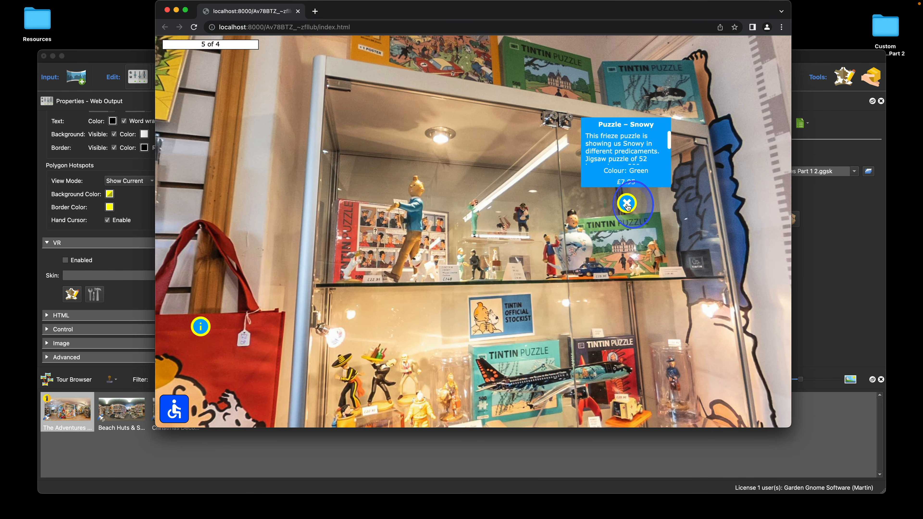
{"action": "left_click", "coordinate": [627, 205]}
{"action": "left_click", "coordinate": [627, 204]}
{"action": "left_click", "coordinate": [626, 205]}
{"action": "left_click", "coordinate": [627, 205]}
{"action": "left_click", "coordinate": [627, 205]}
{"action": "left_click", "coordinate": [627, 205]}
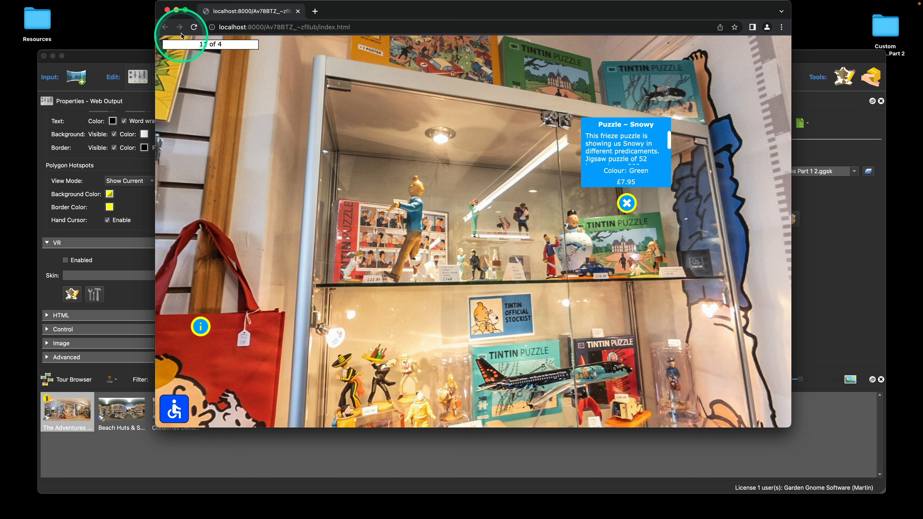
{"action": "left_click", "coordinate": [167, 10]}
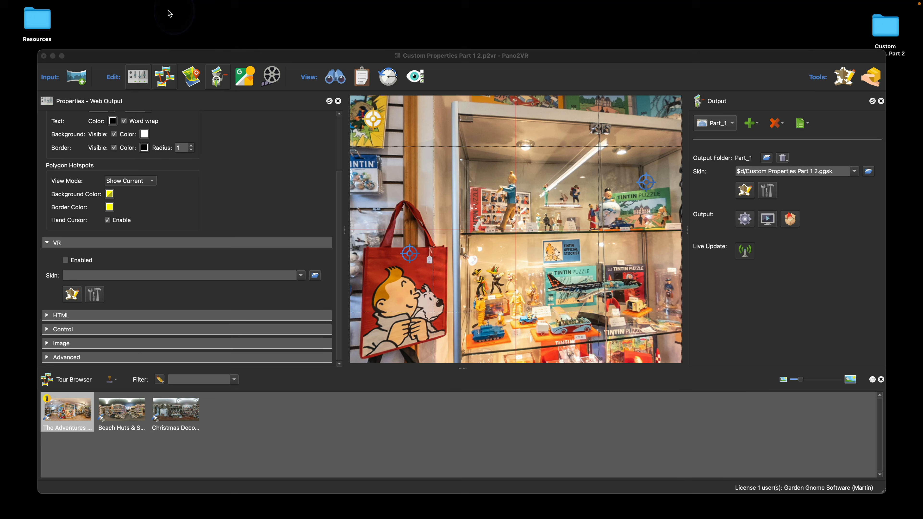
- Add a filter with the trigger *var_click to the ht_info mouse-click action that adds 1 to var_hs_clicked
{"action": "left_click", "coordinate": [744, 190]}
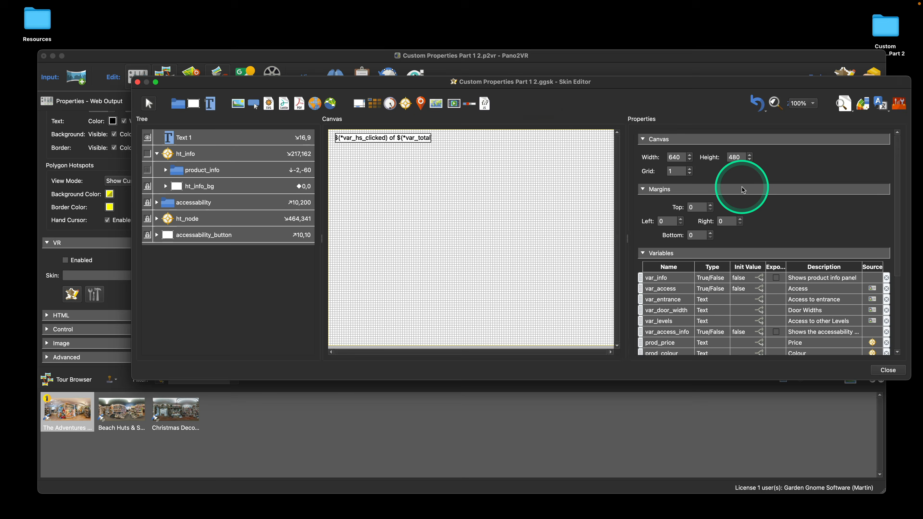
{"action": "left_click", "coordinate": [198, 155]}
{"action": "scroll", "coordinate": [838, 247], "scroll_direction": "down", "scroll_amount": 10}
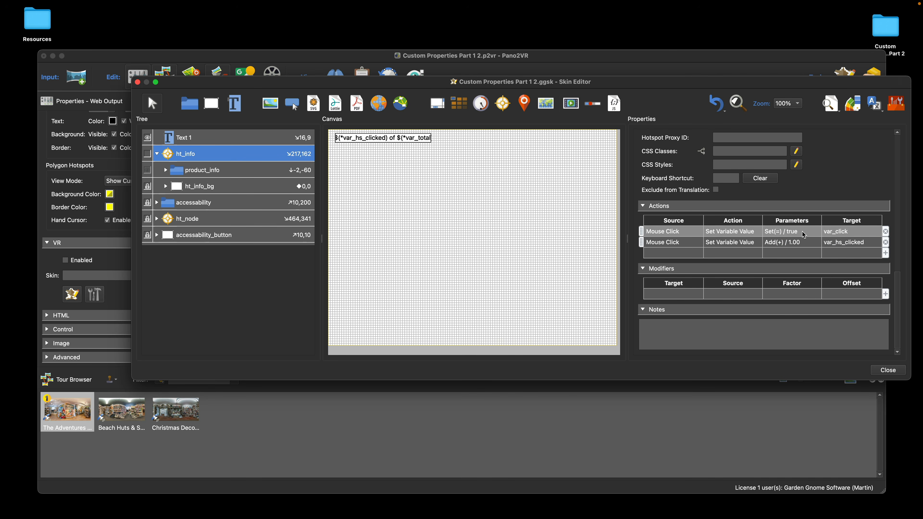
{"action": "double_click", "coordinate": [798, 242]}
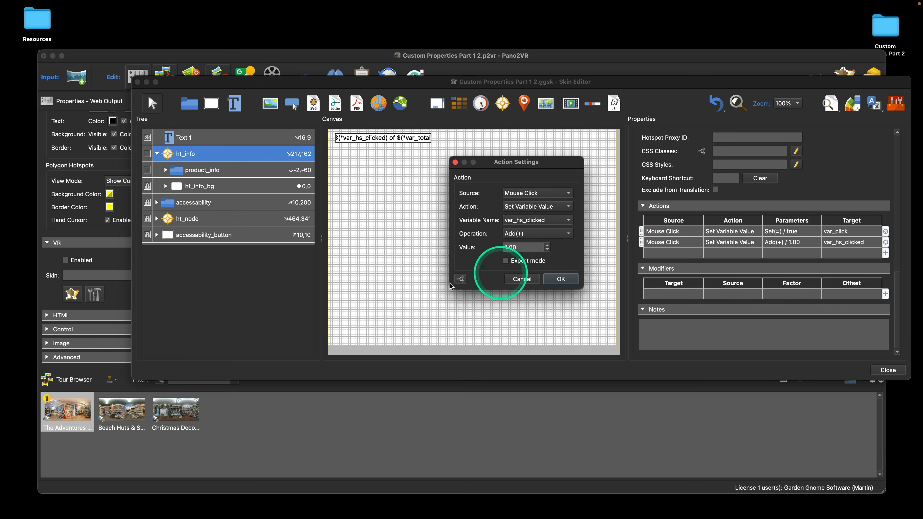
{"action": "left_click", "coordinate": [459, 279]}
{"action": "left_click", "coordinate": [381, 248]}
{"action": "double_click", "coordinate": [372, 240]}
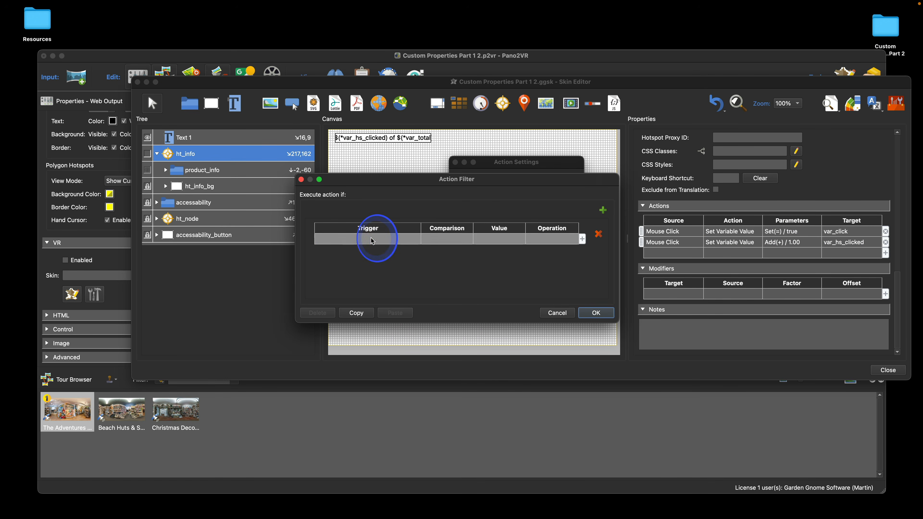
{"action": "mouse_move", "coordinate": [378, 325]}
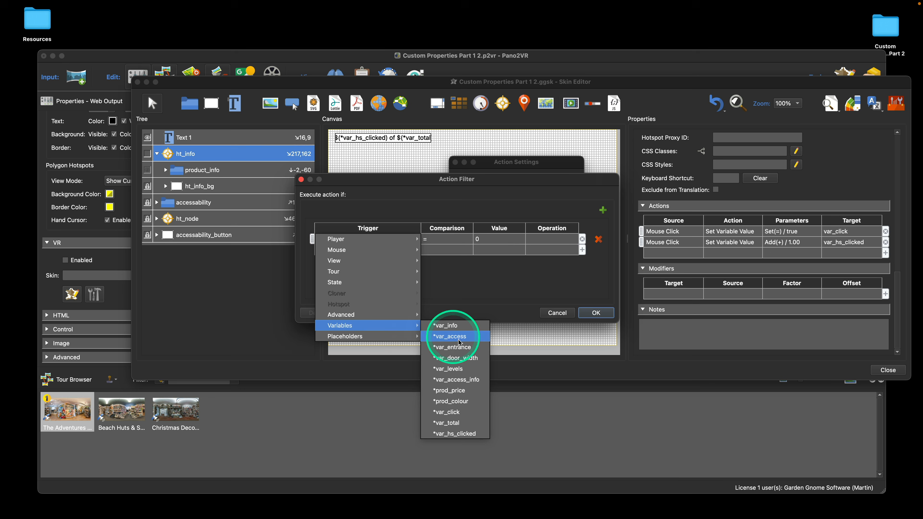
{"action": "left_click", "coordinate": [471, 411]}
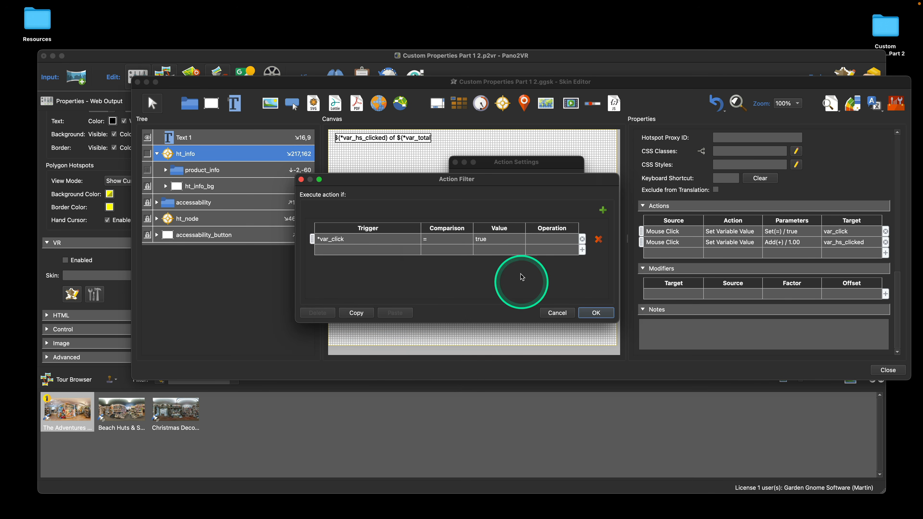
- Set the filter's comparison value to false, confirm the action settings, and close the skin editor, saving the changes
{"action": "double_click", "coordinate": [495, 243]}
{"action": "left_click", "coordinate": [494, 244]}
{"action": "left_click", "coordinate": [490, 260]}
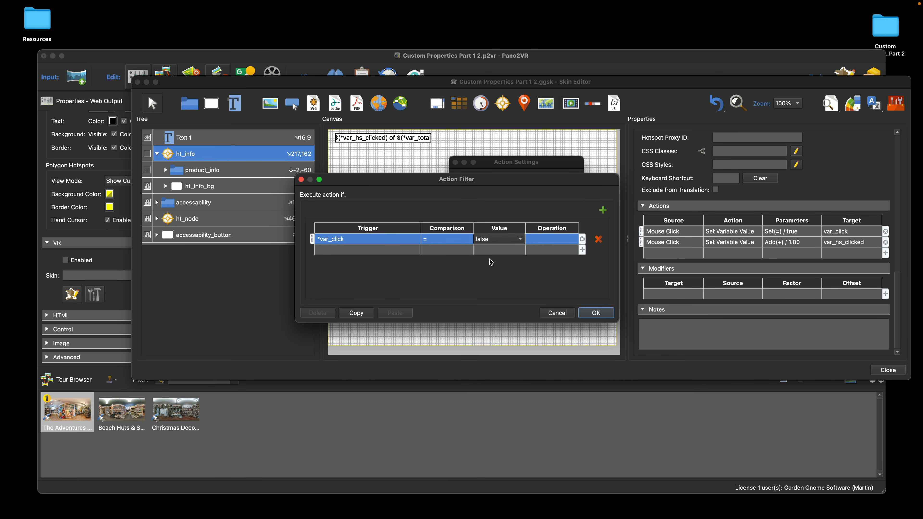
{"action": "left_click", "coordinate": [595, 312]}
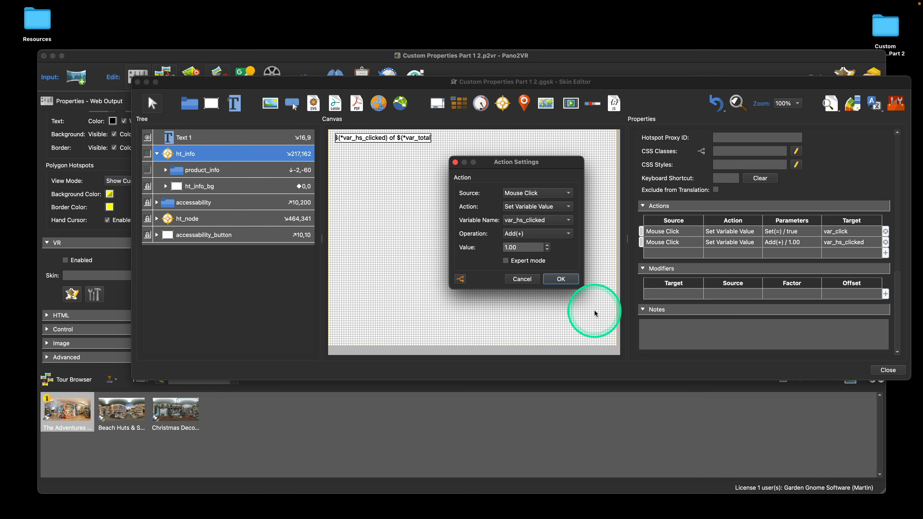
{"action": "left_click", "coordinate": [561, 279]}
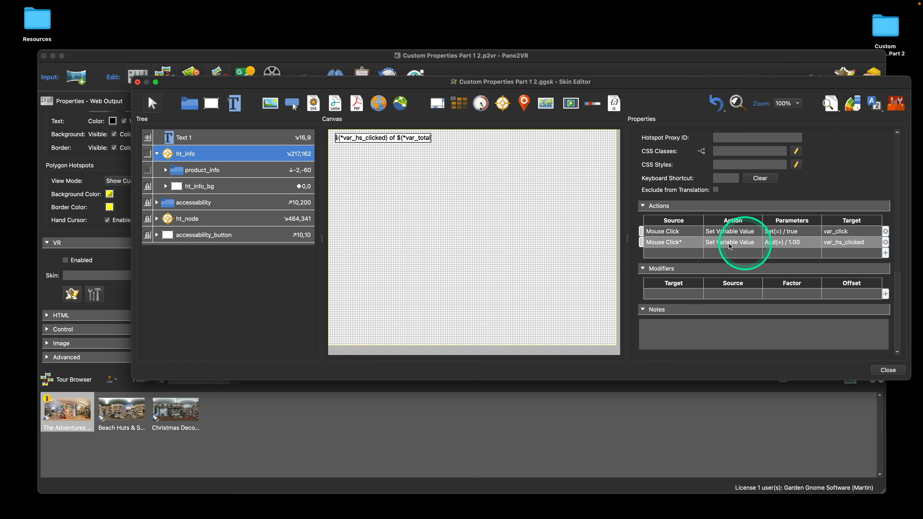
{"action": "left_click", "coordinate": [889, 369]}
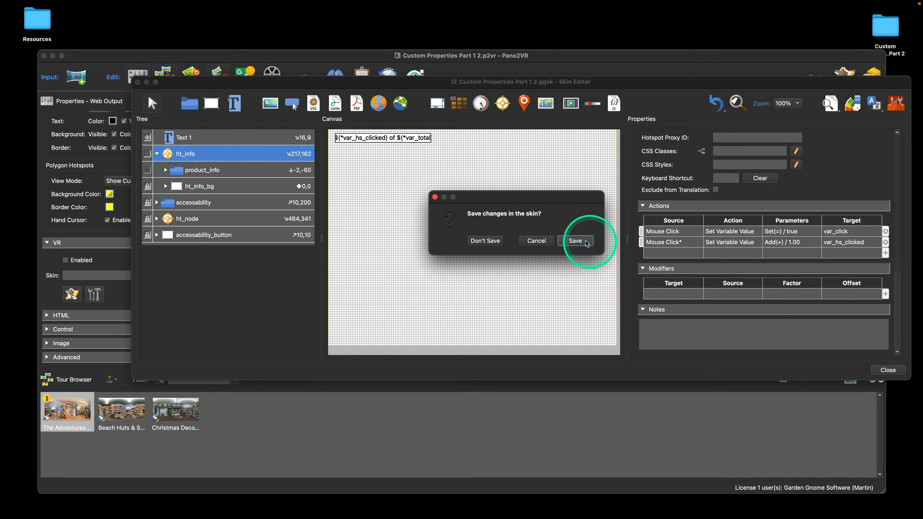
{"action": "left_click", "coordinate": [577, 240]}
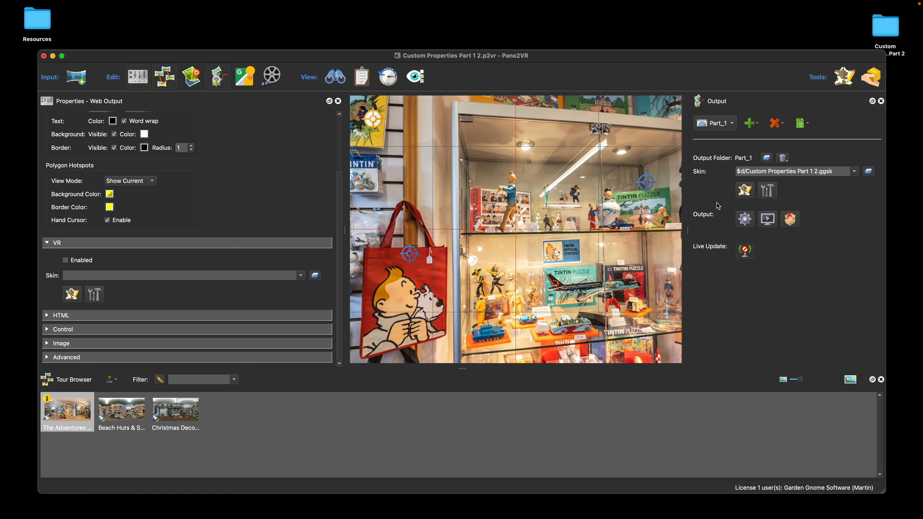
- Reopen the skin and review the mouse-click actions on the ht_info hotspot template, and close the skin editor
{"action": "left_click", "coordinate": [745, 190]}
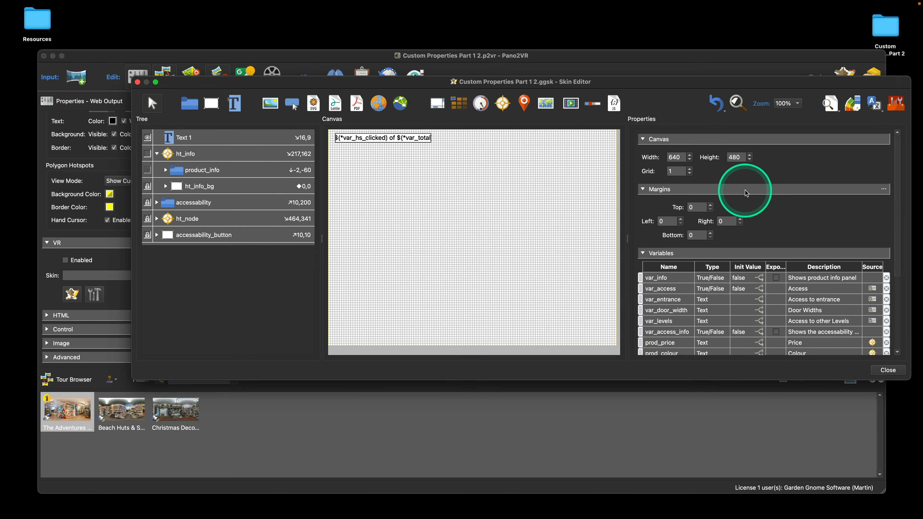
{"action": "left_click", "coordinate": [203, 154]}
{"action": "scroll", "coordinate": [781, 247], "scroll_direction": "down", "scroll_amount": 3}
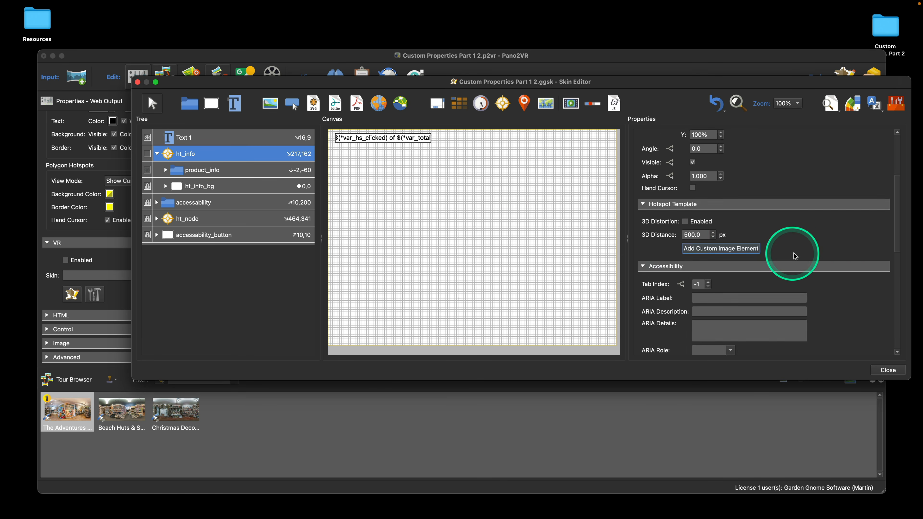
{"action": "scroll", "coordinate": [795, 256], "scroll_direction": "down", "scroll_amount": 10}
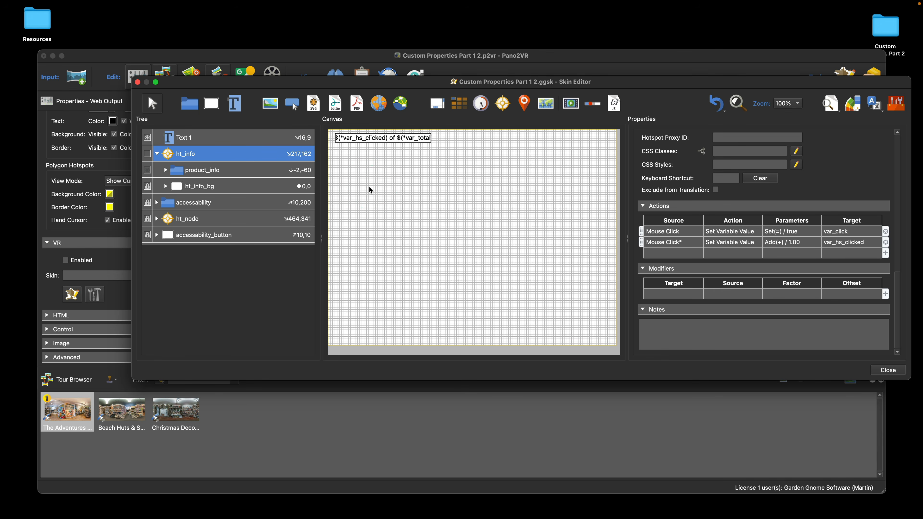
{"action": "left_click", "coordinate": [894, 373]}
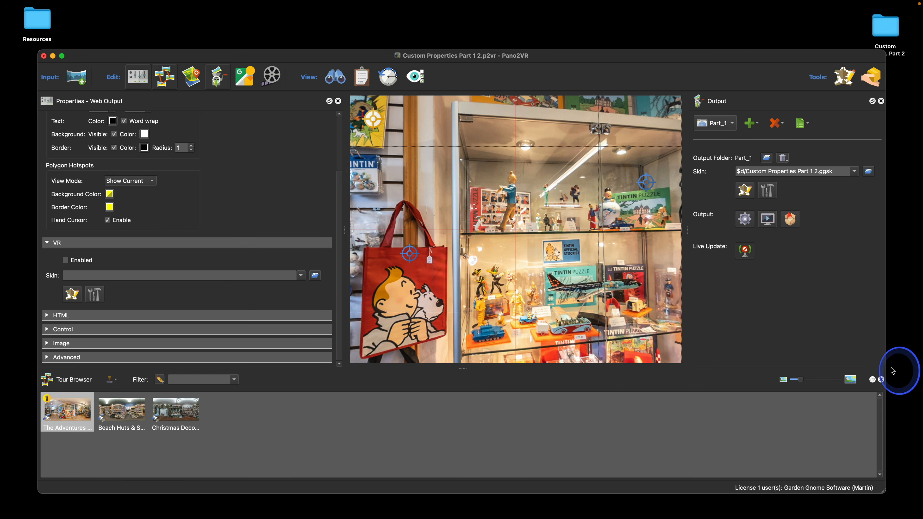
- Regenerate the web output and test the filtered counter in the browser with the Puzzle – Snowy hotspot
{"action": "left_click", "coordinate": [745, 219]}
{"action": "left_click", "coordinate": [530, 284]}
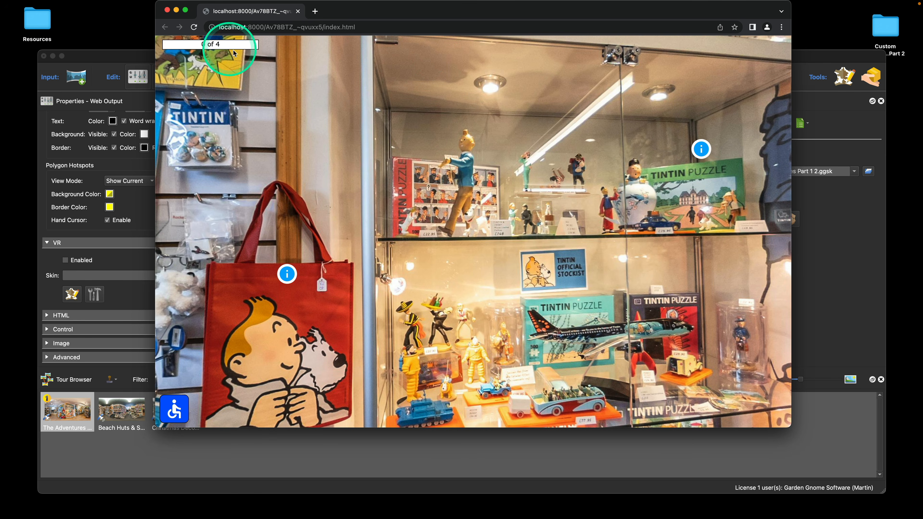
{"action": "left_click", "coordinate": [700, 150]}
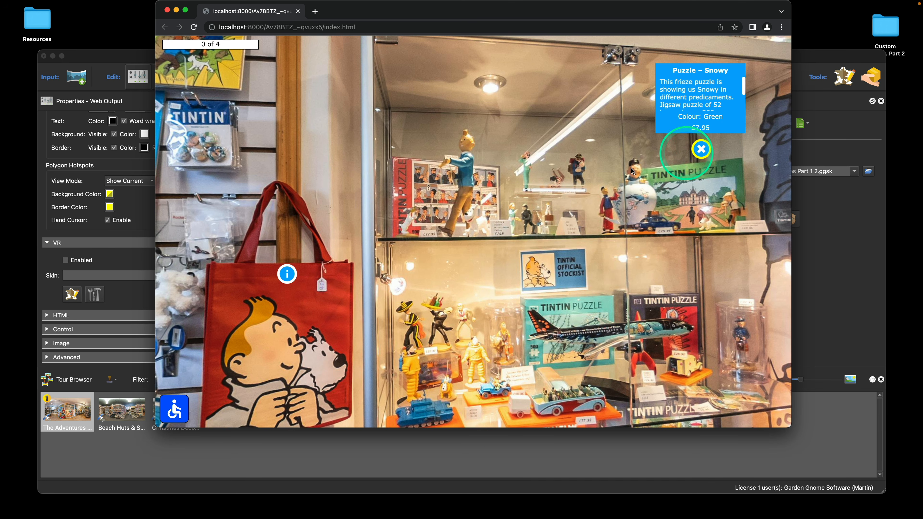
- Test the counter in the browser with the Tintin & Snowy bag hotspot
{"action": "left_click", "coordinate": [287, 274]}
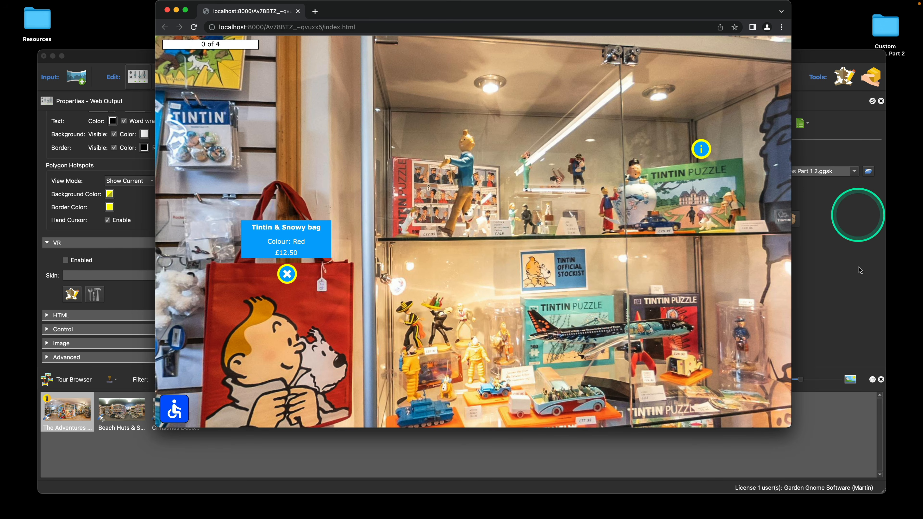
- Reopen the skin and move the ht_info action that adds 1 to var_hs_clicked above the action that sets var_click to true
{"action": "left_click", "coordinate": [858, 215]}
{"action": "left_click", "coordinate": [745, 190]}
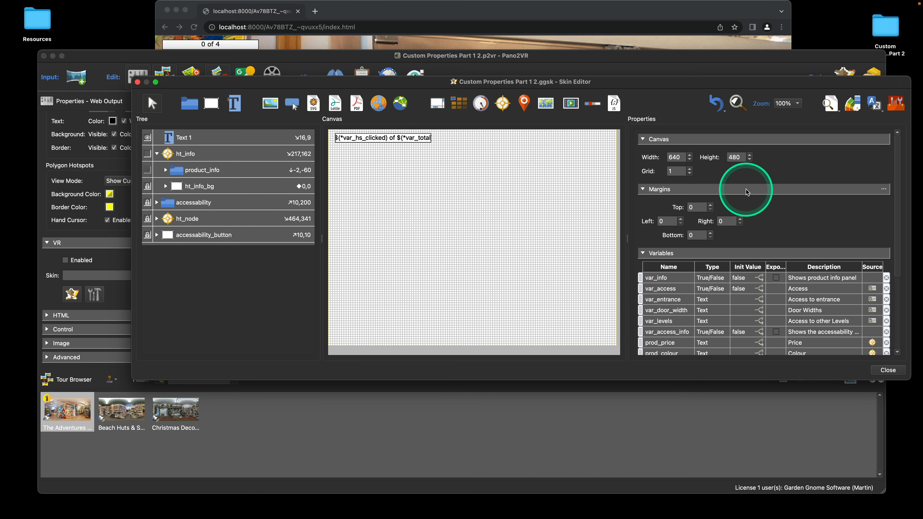
{"action": "left_click", "coordinate": [218, 156]}
{"action": "scroll", "coordinate": [864, 252], "scroll_direction": "down", "scroll_amount": 10}
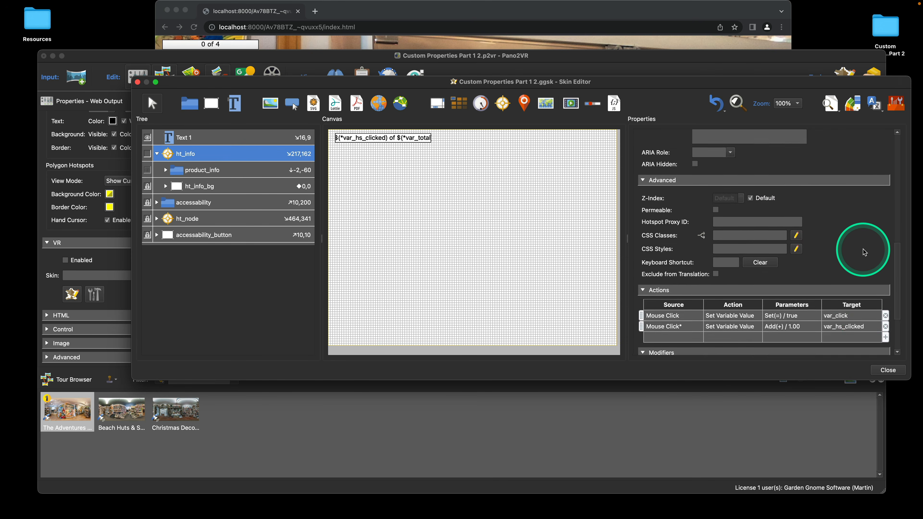
{"action": "scroll", "coordinate": [864, 252], "scroll_direction": "down", "scroll_amount": 5}
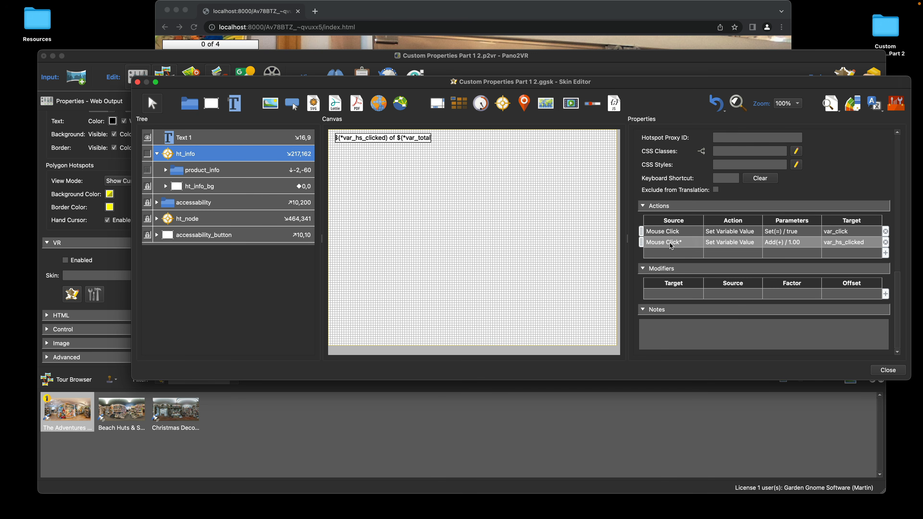
{"action": "left_click", "coordinate": [677, 233]}
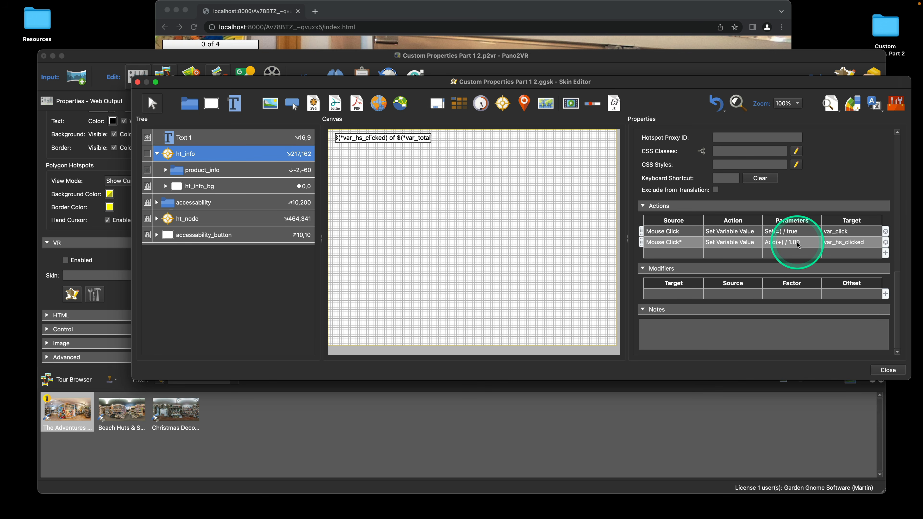
{"action": "left_click_drag", "start_coordinate": [641, 242], "coordinate": [641, 233]}
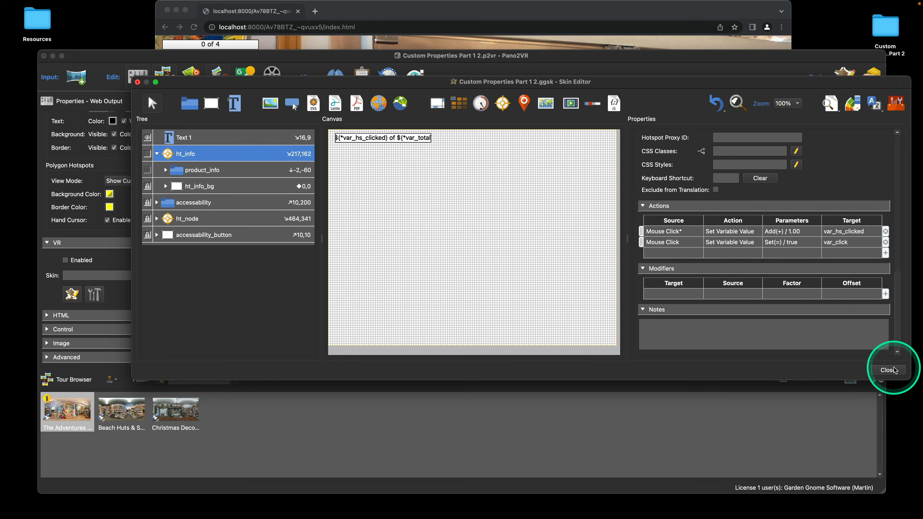
- Reload the tour in the browser and test the counter with the Puzzle – Snowy hotspot and repeated clicks on the Tintin & Snowy bag hotspot
{"action": "left_click", "coordinate": [669, 41]}
{"action": "left_click", "coordinate": [640, 171]}
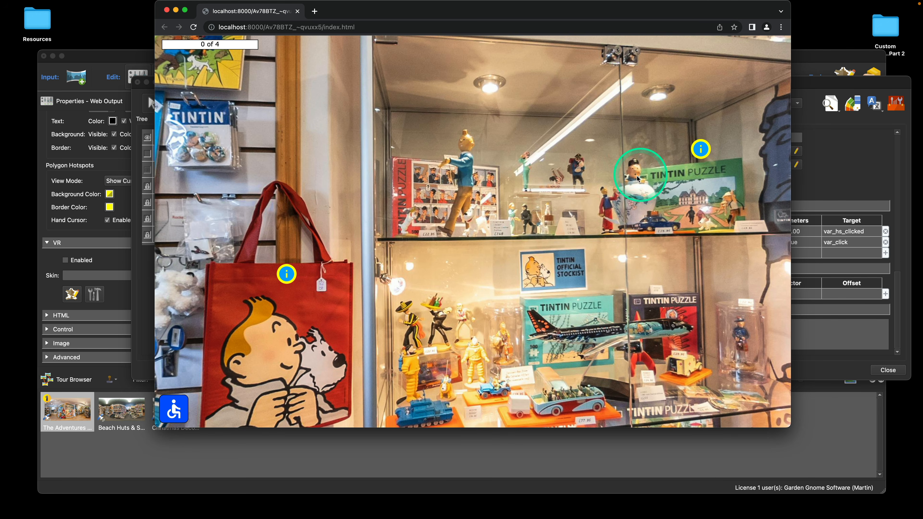
{"action": "left_click", "coordinate": [193, 28]}
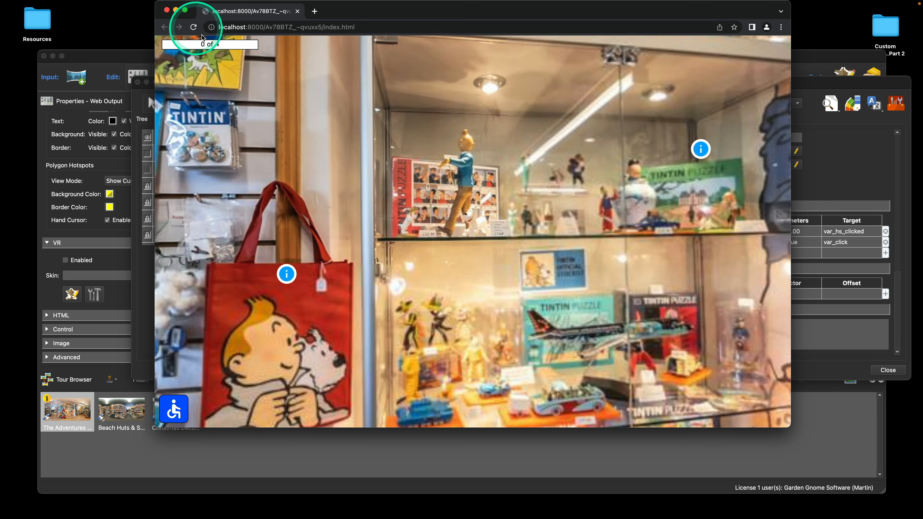
{"action": "left_click", "coordinate": [700, 149]}
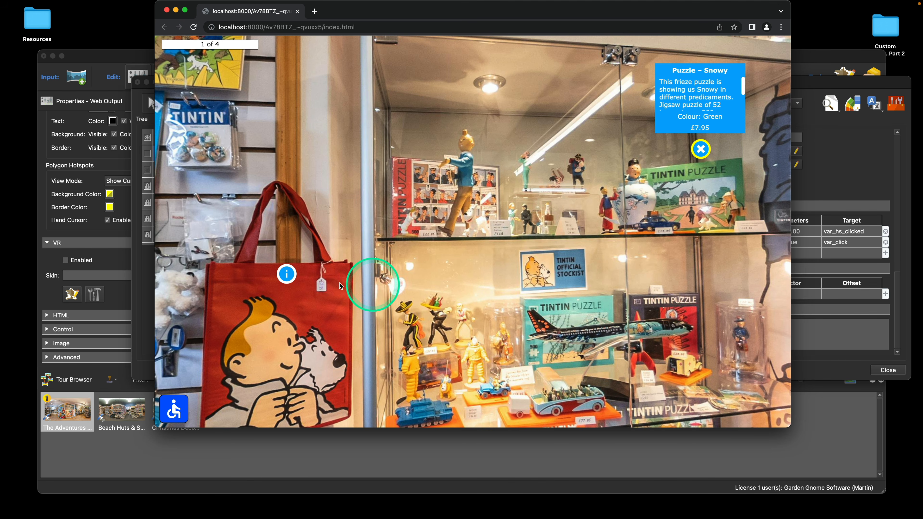
{"action": "left_click", "coordinate": [287, 274]}
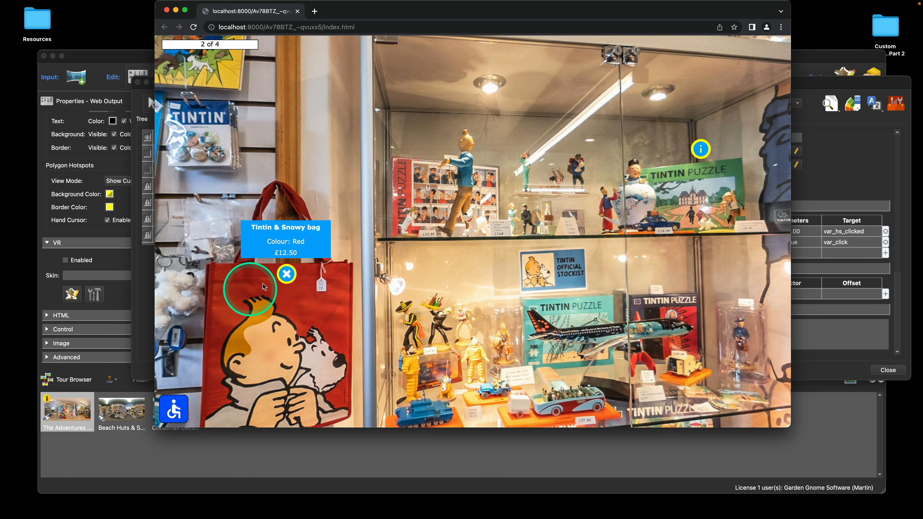
{"action": "left_click", "coordinate": [287, 274]}
{"action": "left_click", "coordinate": [287, 274]}
{"action": "left_click", "coordinate": [287, 275]}
{"action": "left_click", "coordinate": [287, 275]}
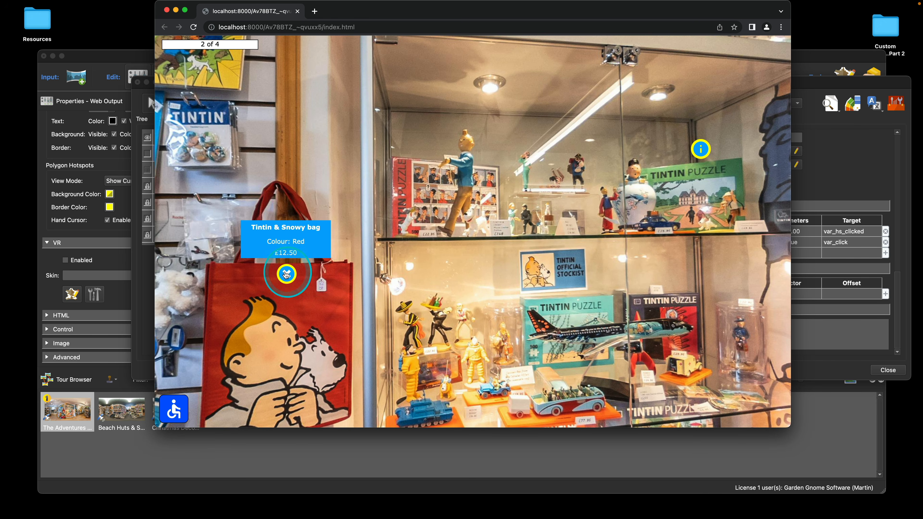
{"action": "left_click", "coordinate": [287, 274]}
{"action": "left_click", "coordinate": [287, 275]}
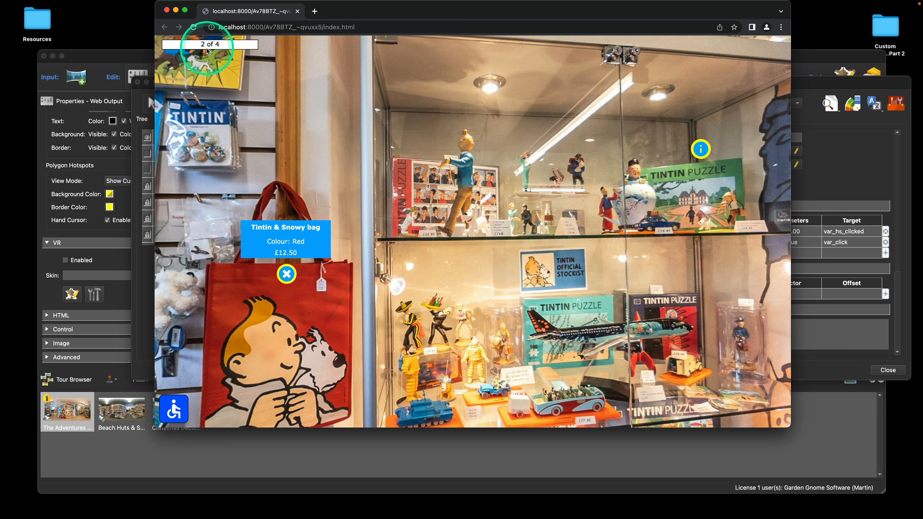
- Test the counter with the Tintin in America and The Calculus Affair hotspots on the bookshelf
{"action": "left_click_drag", "start_coordinate": [278, 113], "coordinate": [319, 165]}
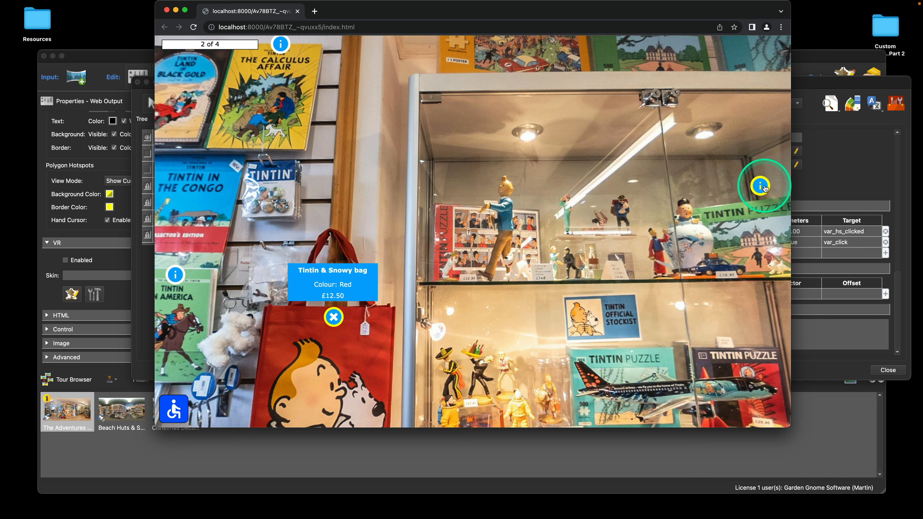
{"action": "left_click_drag", "start_coordinate": [373, 200], "coordinate": [332, 270]}
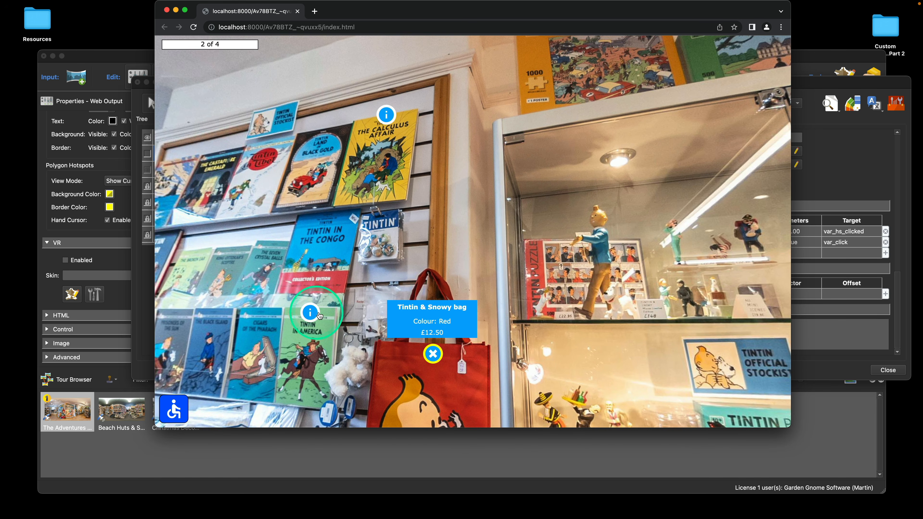
{"action": "left_click", "coordinate": [313, 314]}
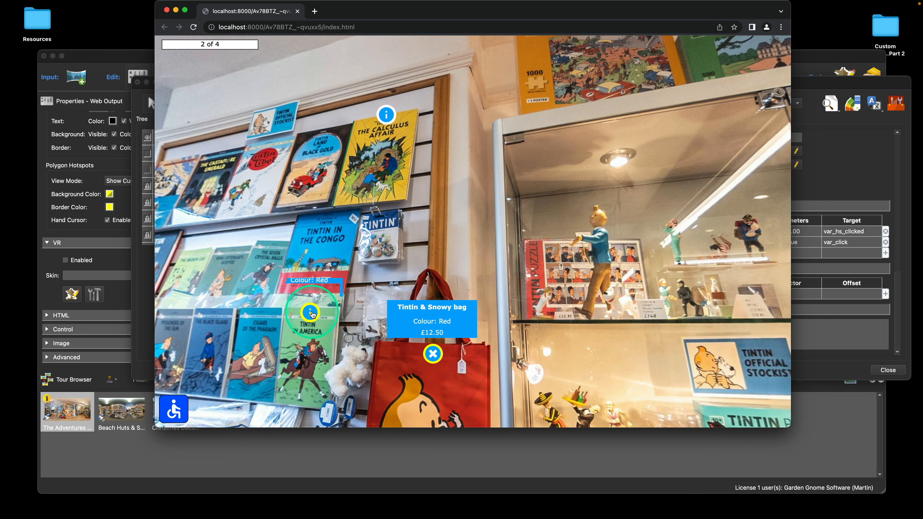
{"action": "left_click", "coordinate": [386, 116]}
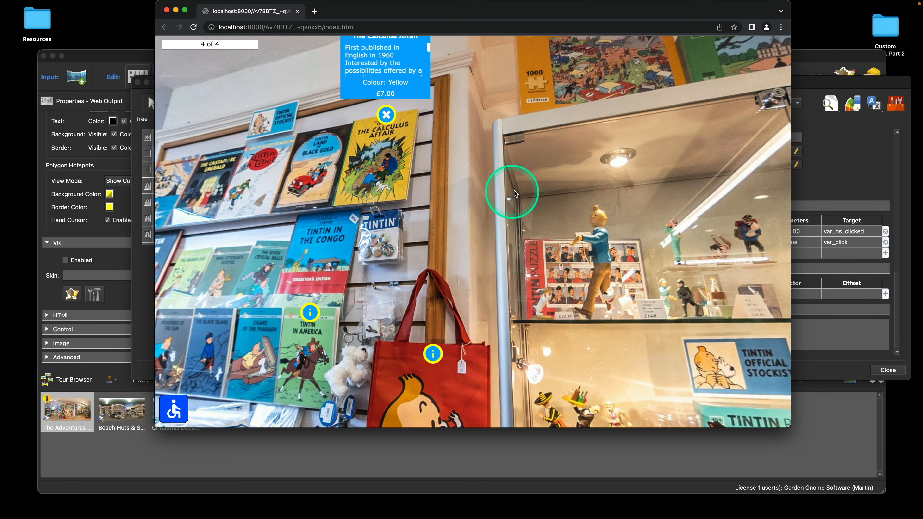
{"action": "left_click_drag", "start_coordinate": [515, 191], "coordinate": [477, 179]}
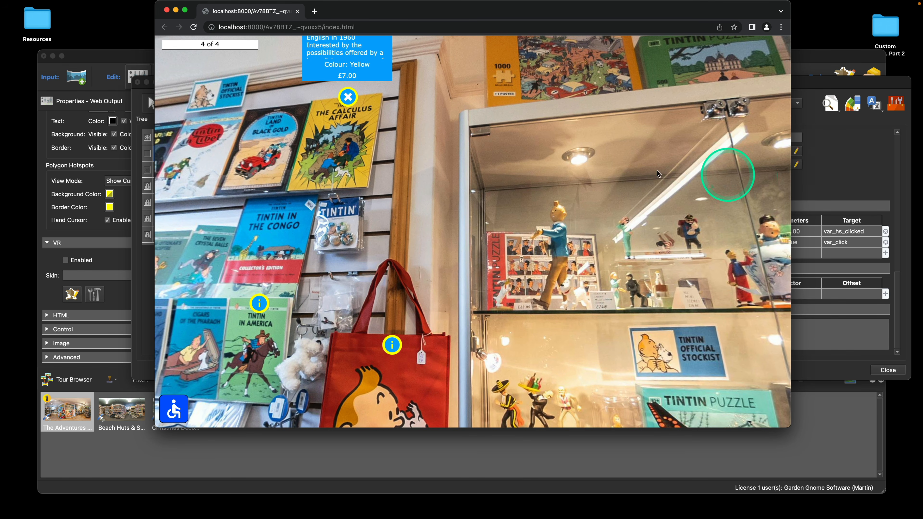
- Add a logic block to the text of Text 1 in the skin editor with the condition *var_hs_clicked = 4
{"action": "left_click", "coordinate": [807, 187]}
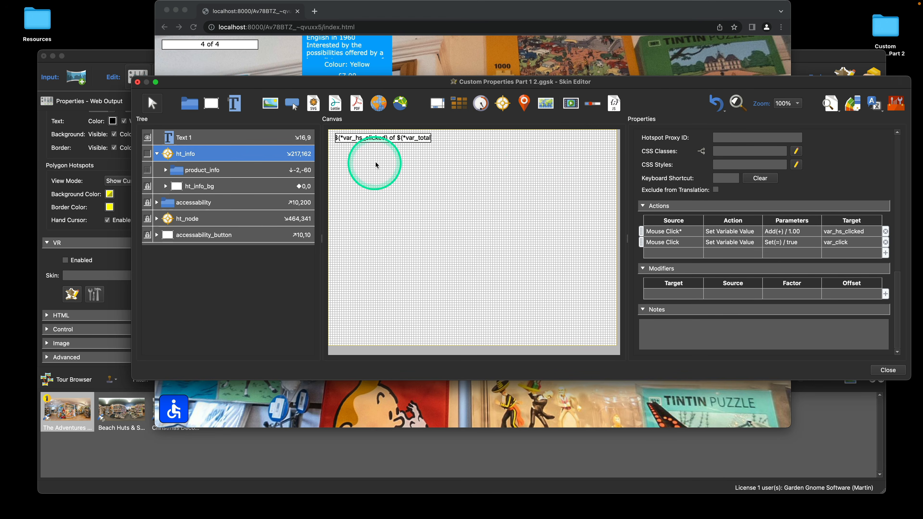
{"action": "left_click", "coordinate": [392, 141]}
{"action": "scroll", "coordinate": [780, 269], "scroll_direction": "down", "scroll_amount": 5}
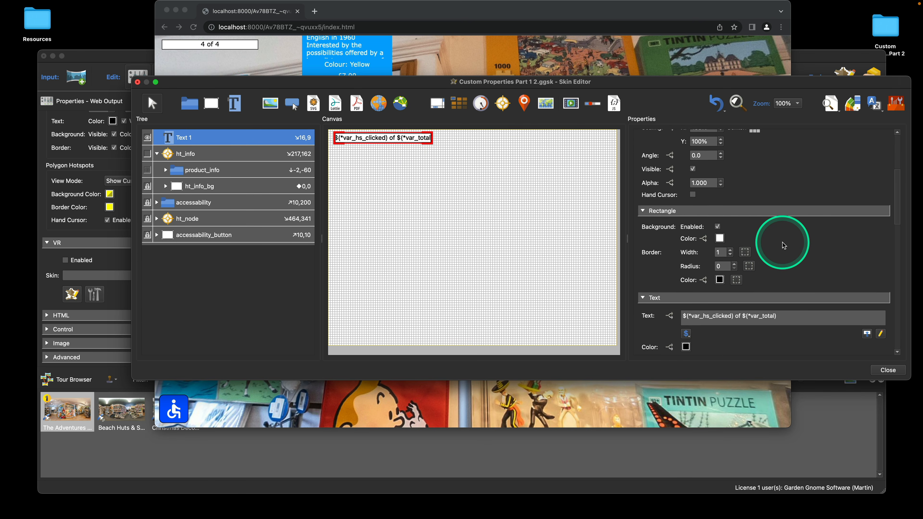
{"action": "scroll", "coordinate": [780, 288], "scroll_direction": "down", "scroll_amount": 3}
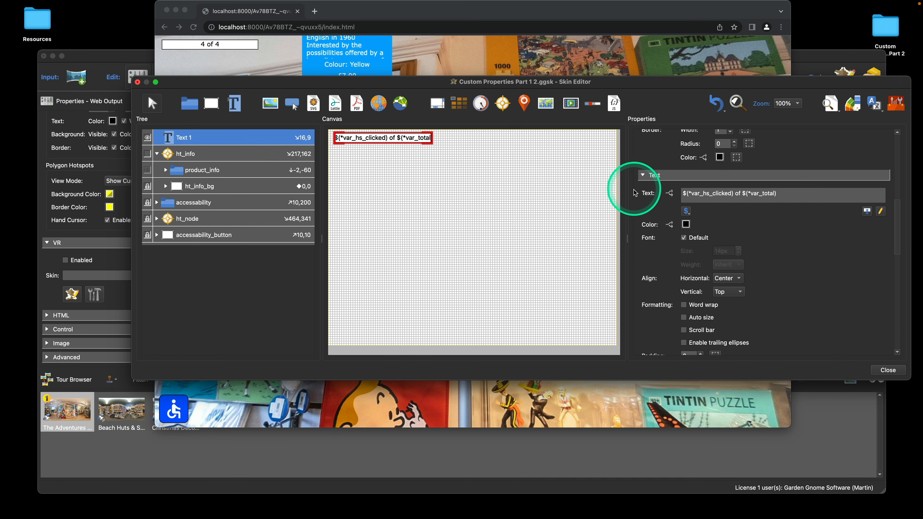
{"action": "left_click", "coordinate": [673, 196]}
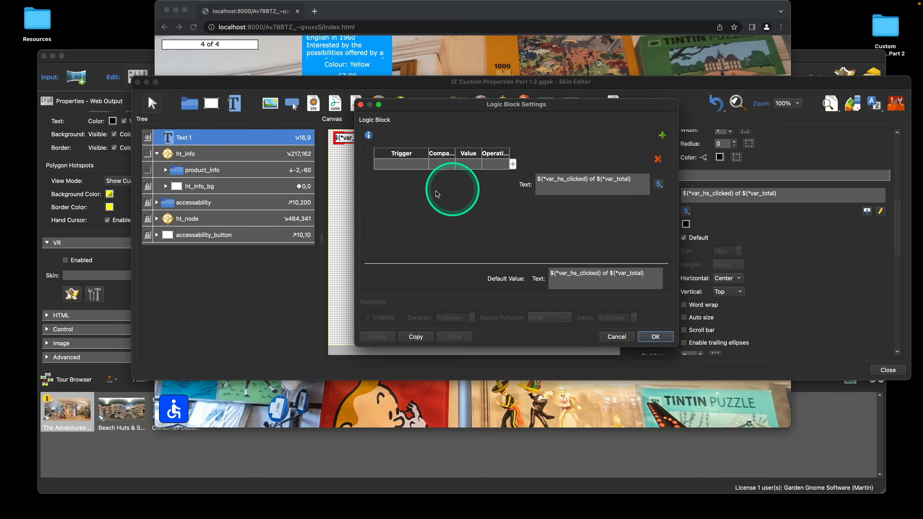
{"action": "left_click", "coordinate": [406, 164]}
{"action": "left_click_drag", "start_coordinate": [406, 165], "coordinate": [473, 359]}
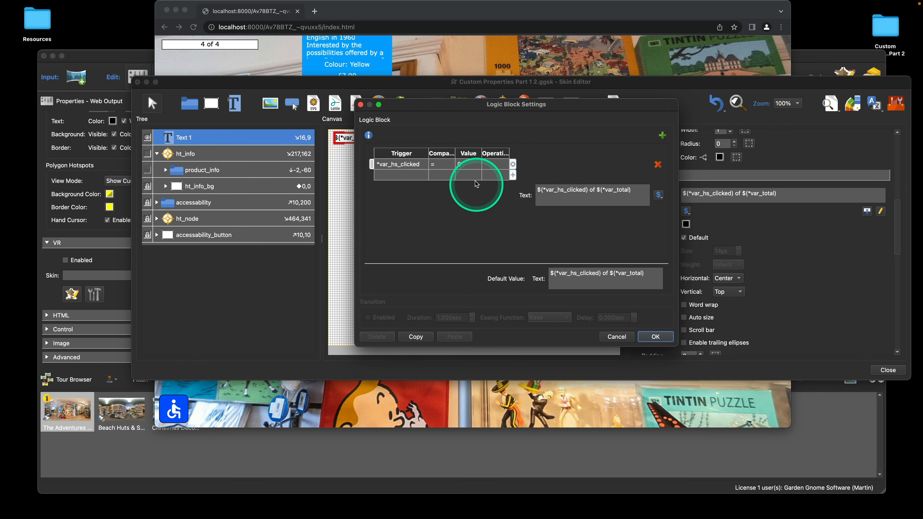
{"action": "left_click", "coordinate": [467, 169]}
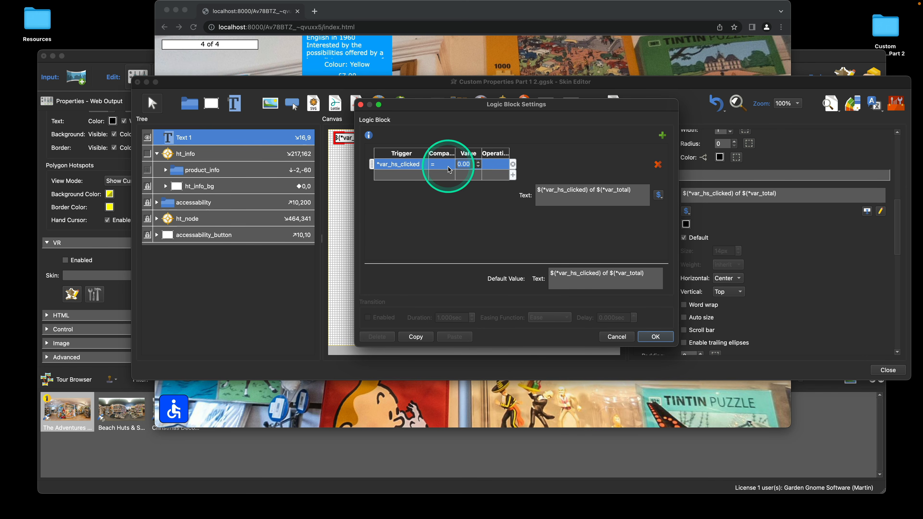
{"action": "type", "text": "4"}
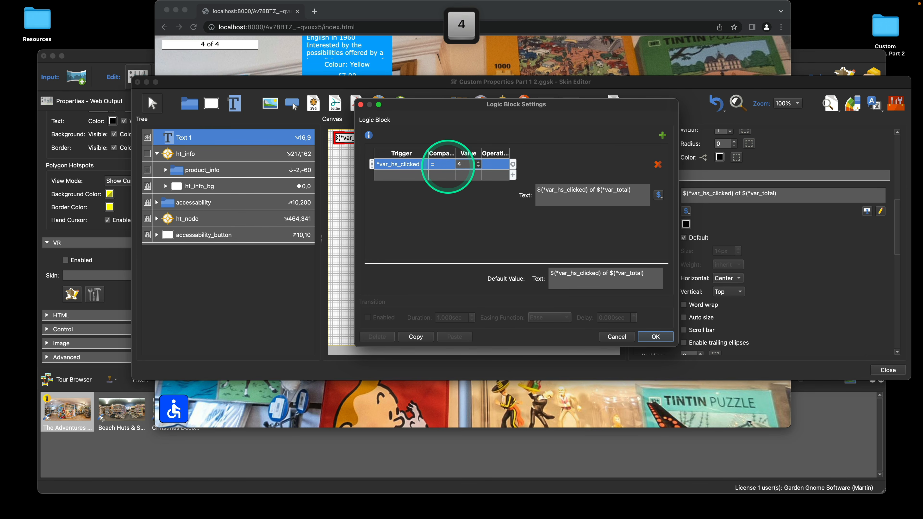
{"action": "left_click", "coordinate": [447, 199]}
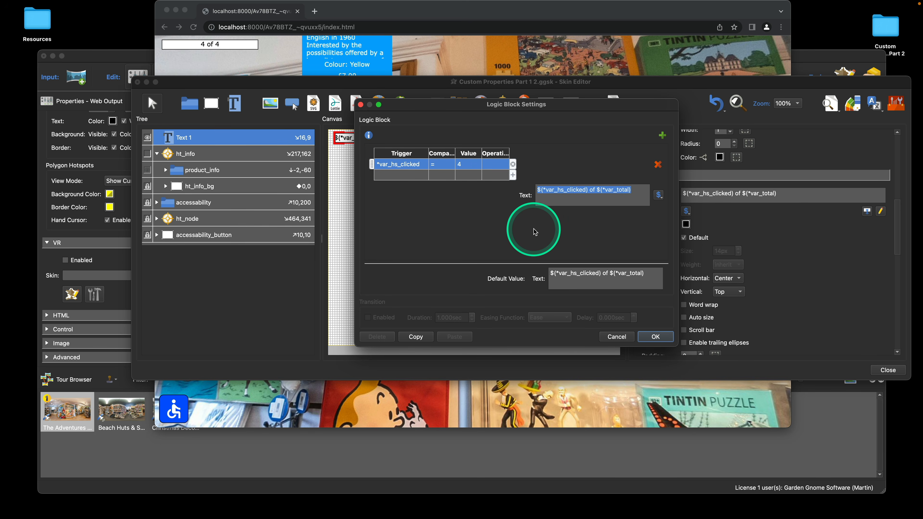
- Set the logic block's text to "All products found" and confirm the logic block settings
{"action": "type", "text": "All "}
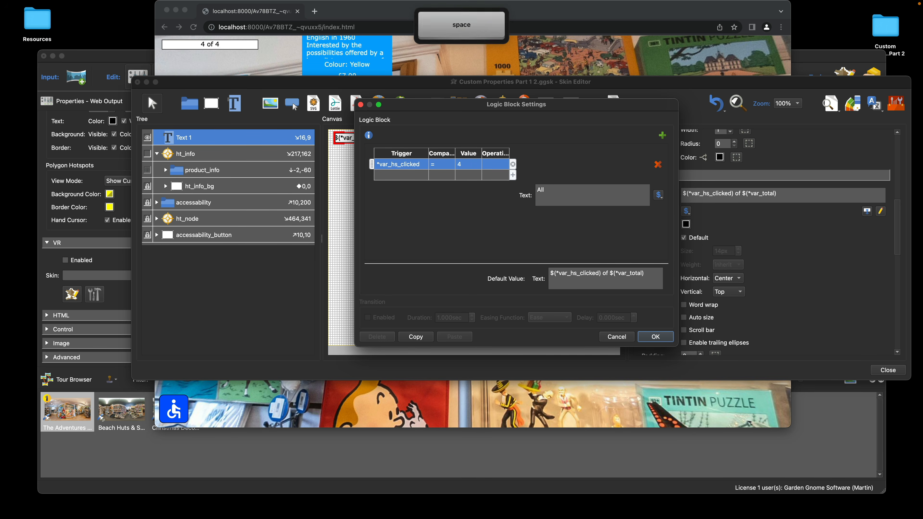
{"action": "type", "text": "produc"}
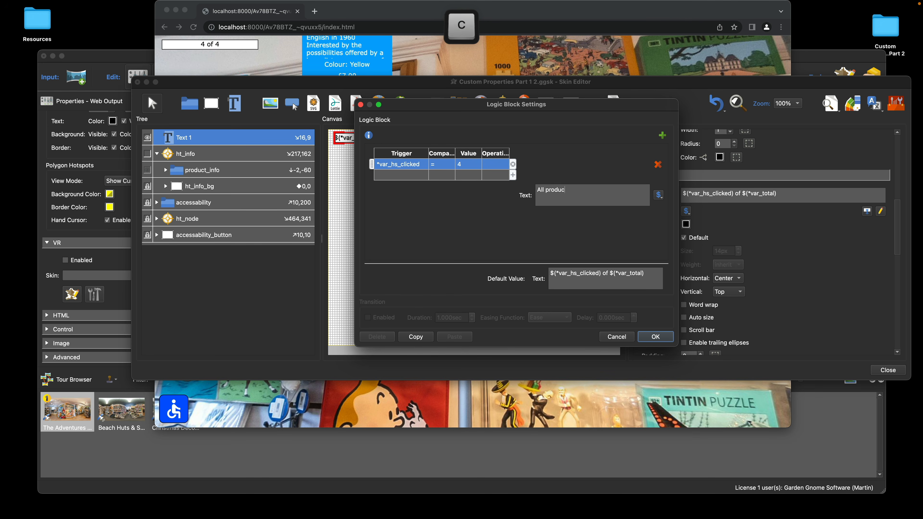
{"action": "type", "text": "ts found"}
{"action": "left_click", "coordinate": [655, 336]}
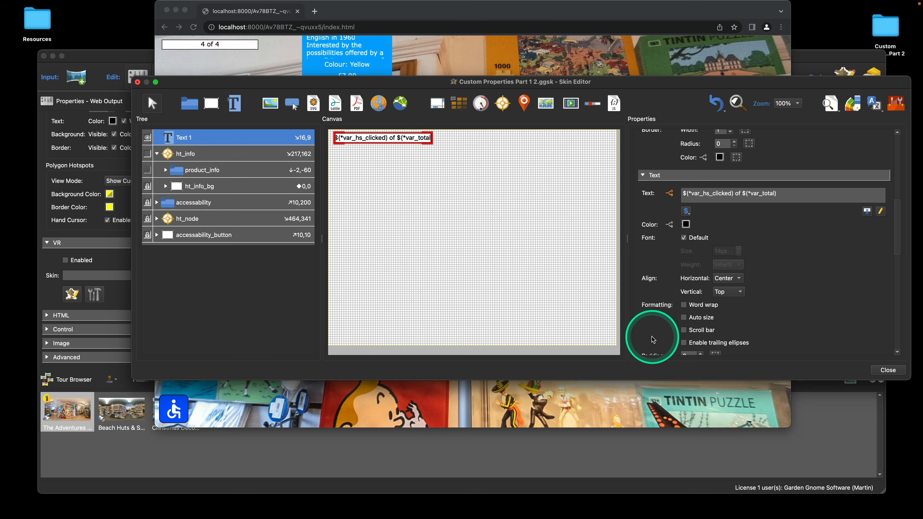
- Close the skin editor, saving the skin changes, and regenerate the web output, overwriting pano.xml
{"action": "left_click", "coordinate": [887, 370]}
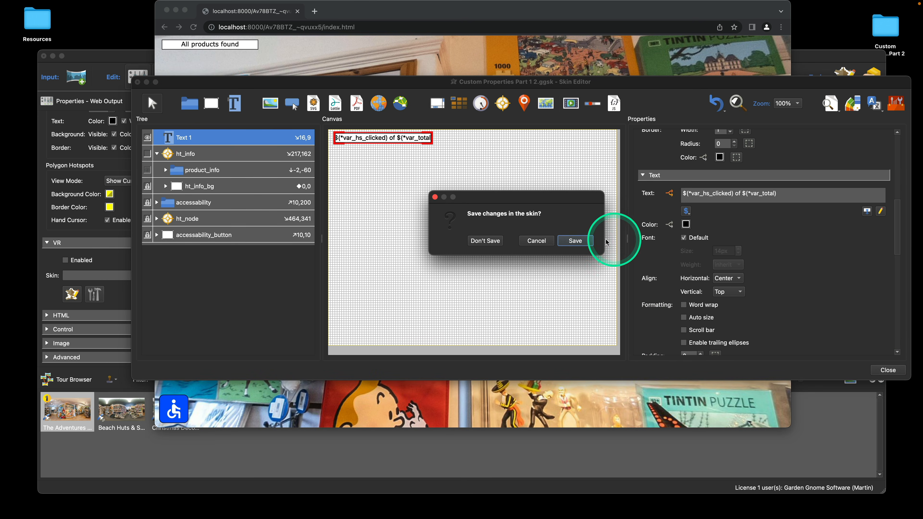
{"action": "left_click", "coordinate": [582, 239]}
{"action": "left_click", "coordinate": [745, 219]}
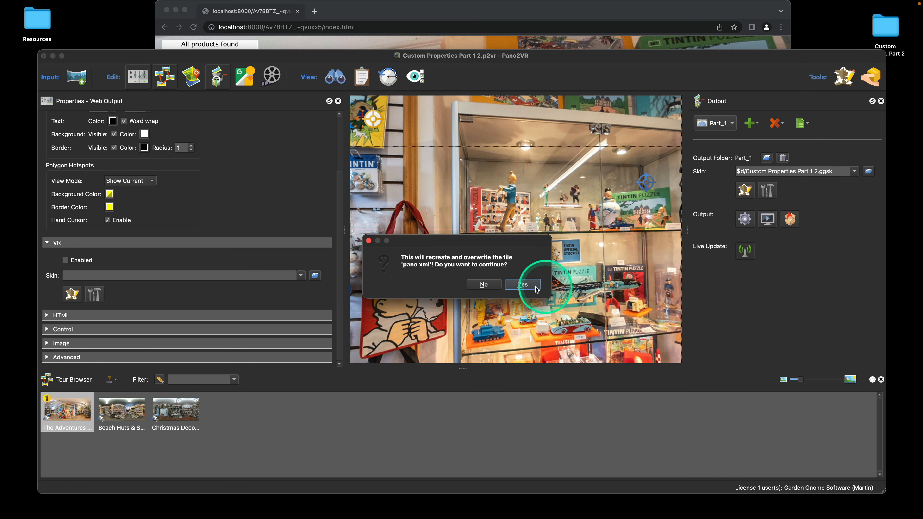
{"action": "left_click", "coordinate": [532, 283]}
- Reload the tour in the browser and test the counter by opening the Puzzle – Snowy, Tintin & Snowy bag, Tintin in America and Calculus Affair hotspots
{"action": "left_click", "coordinate": [524, 13]}
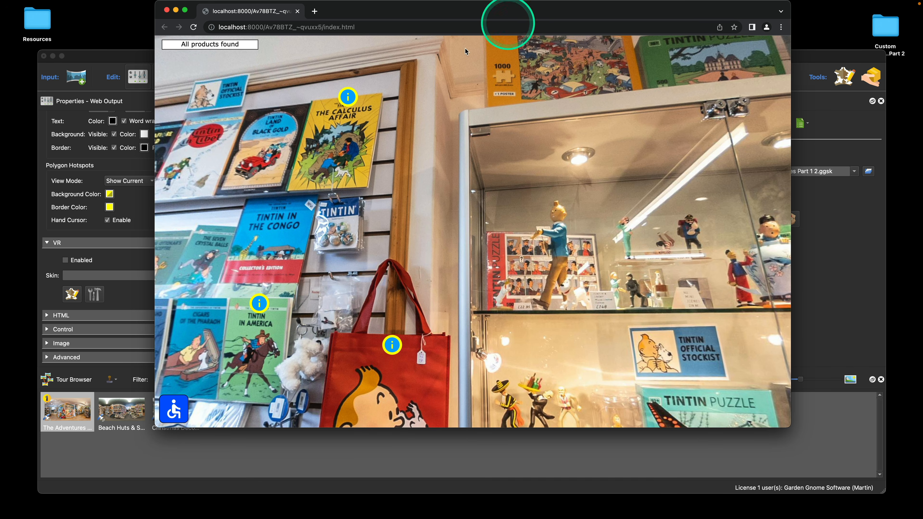
{"action": "left_click", "coordinate": [194, 27]}
{"action": "left_click_drag", "start_coordinate": [529, 138], "coordinate": [677, 188]}
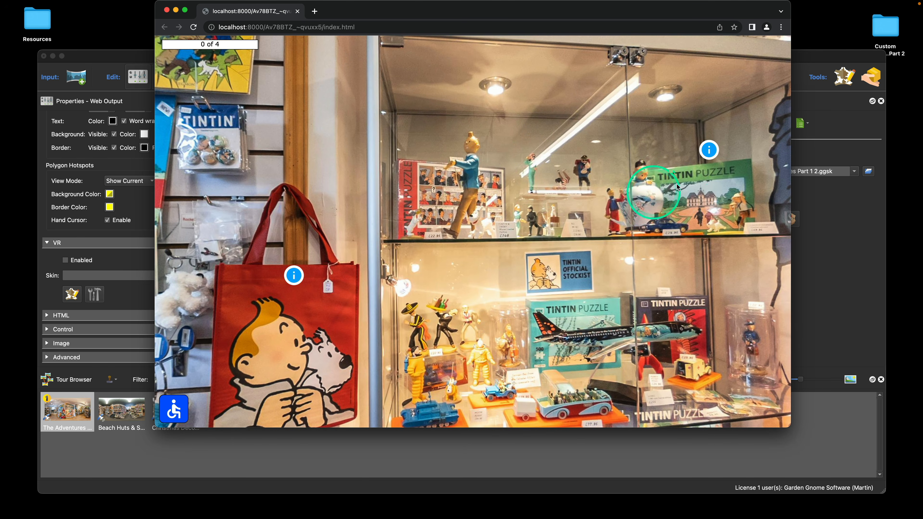
{"action": "left_click", "coordinate": [707, 155]}
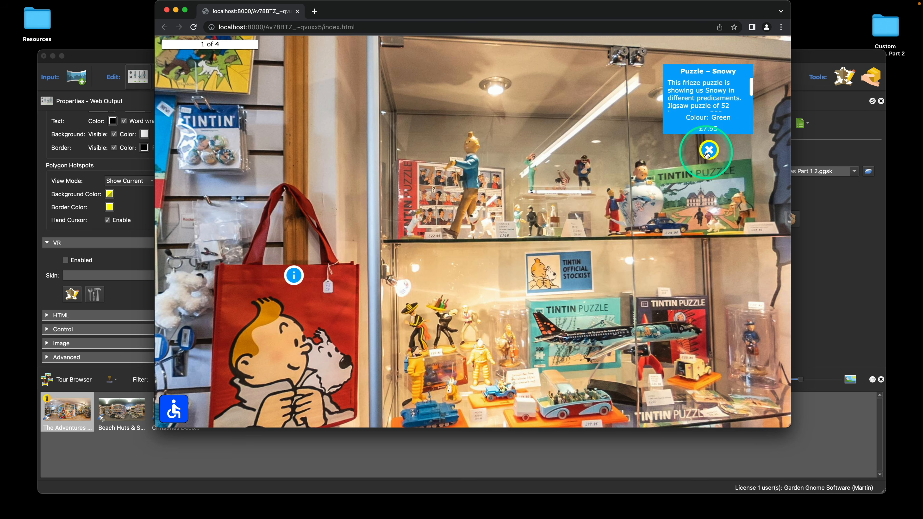
{"action": "left_click", "coordinate": [293, 277]}
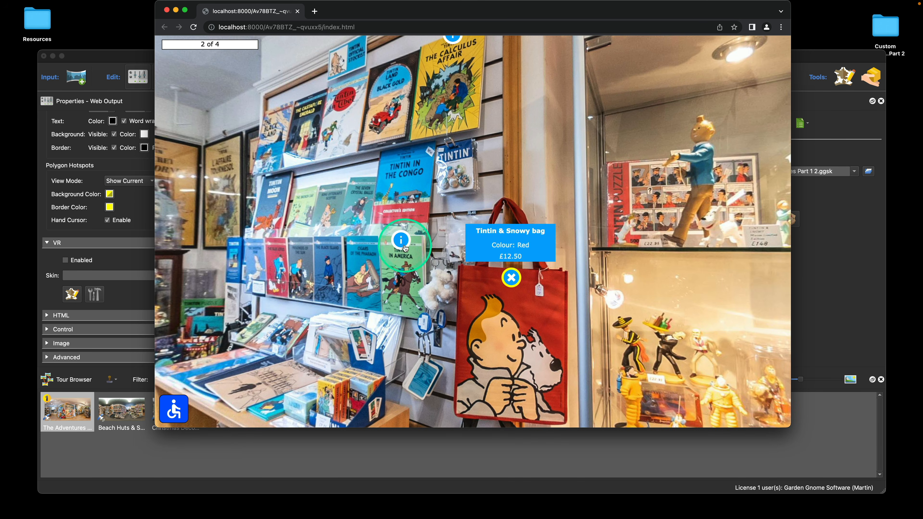
{"action": "left_click", "coordinate": [402, 241]}
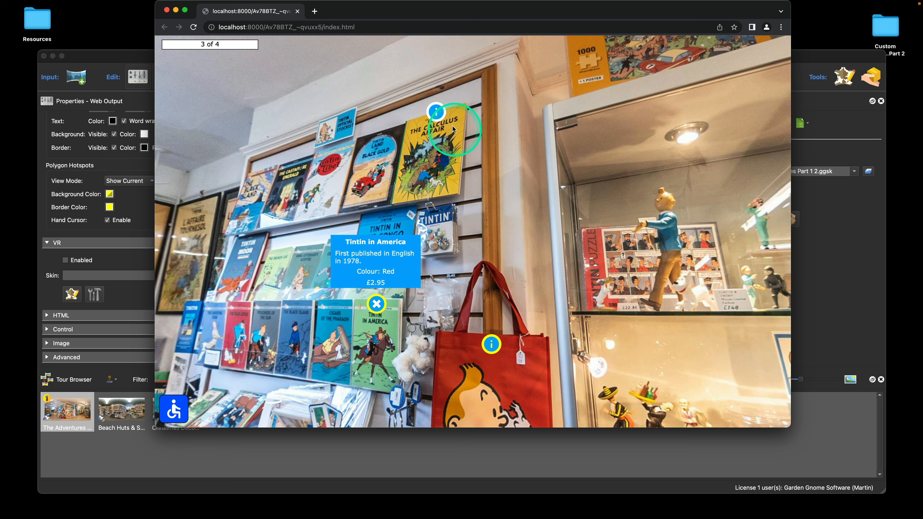
{"action": "left_click", "coordinate": [436, 113]}
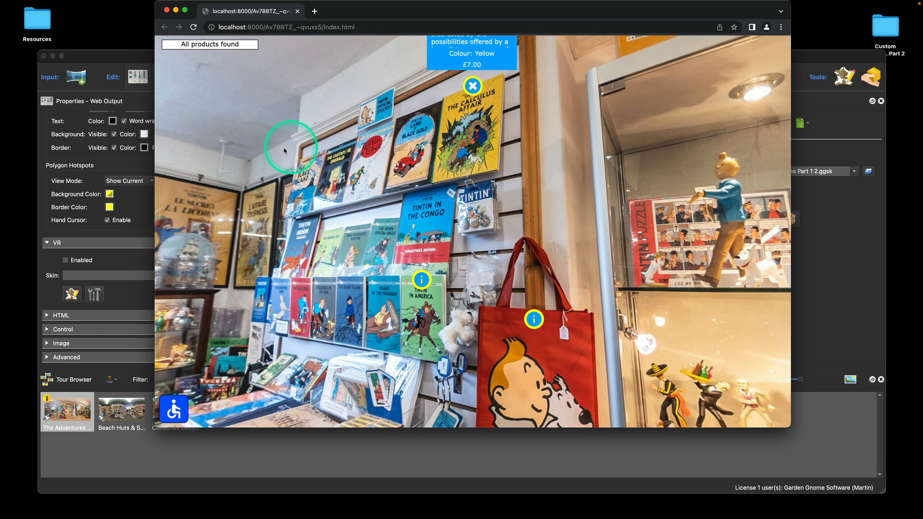
- Go to the neighbouring Beach Huts & Soft Toys node in the tour to check its counter, and close the browser preview
{"action": "left_click_drag", "start_coordinate": [292, 148], "coordinate": [591, 206]}
{"action": "left_click_drag", "start_coordinate": [515, 227], "coordinate": [556, 227]}
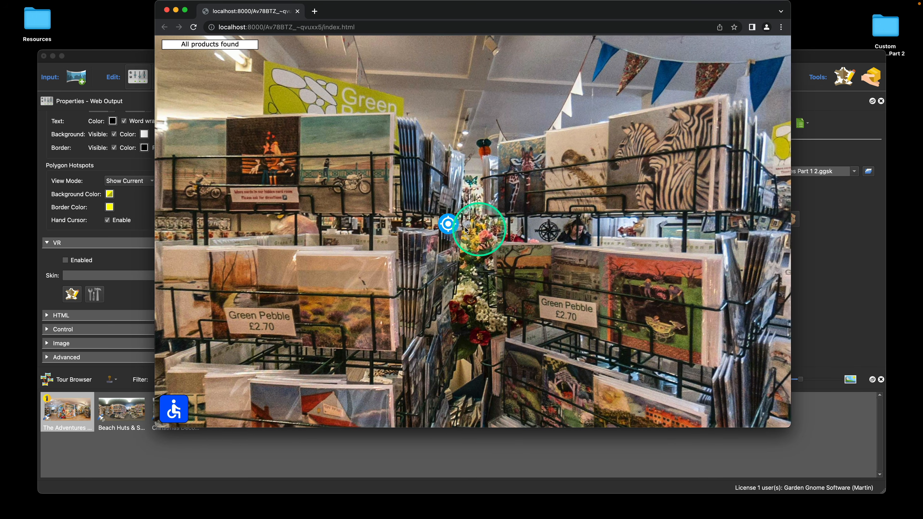
{"action": "left_click_drag", "start_coordinate": [416, 14], "coordinate": [488, 16]}
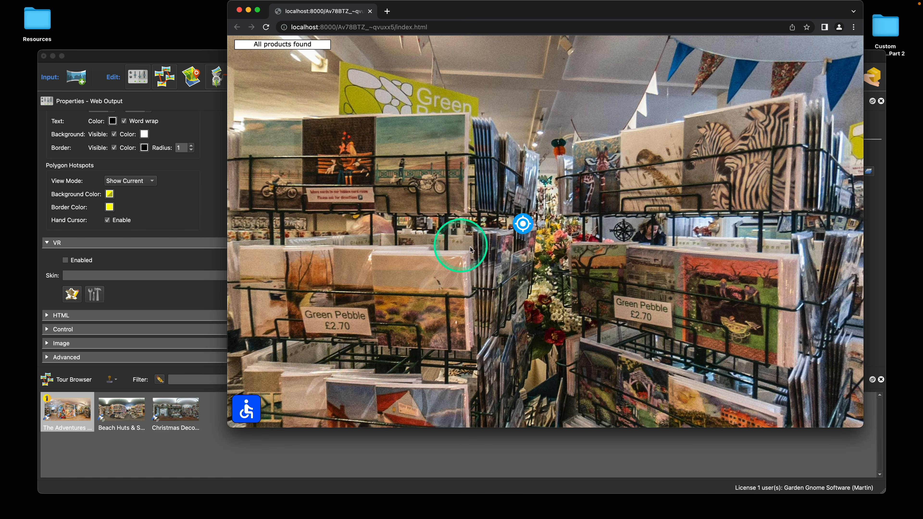
{"action": "left_click", "coordinate": [522, 225]}
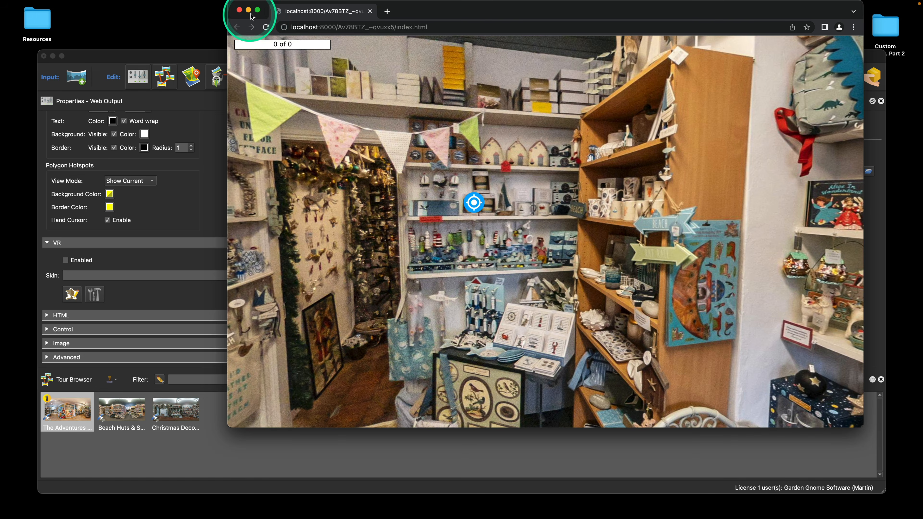
{"action": "left_click", "coordinate": [239, 10]}
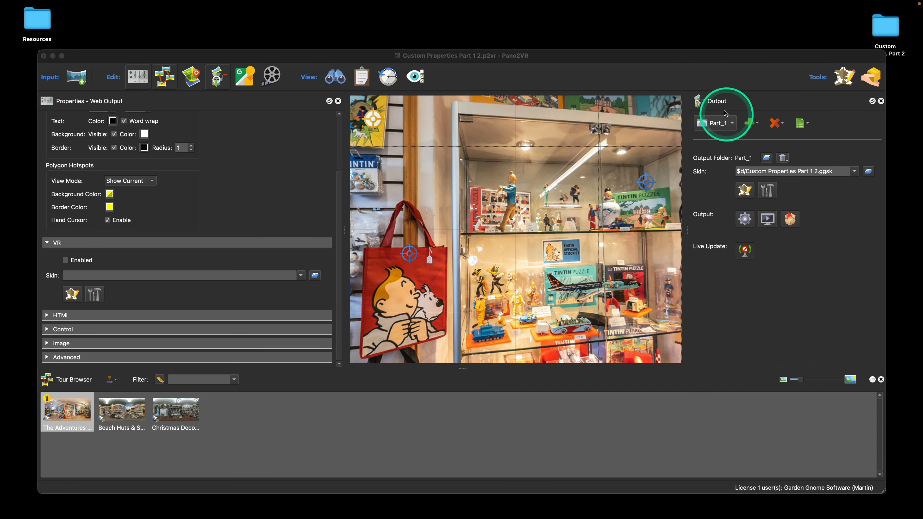
- Copy The Calculus Affair and Puzzle – Snowy hotspots from the Tintin node and paste them into the Beach Huts & Soft Toys node
{"action": "left_click", "coordinate": [362, 76]}
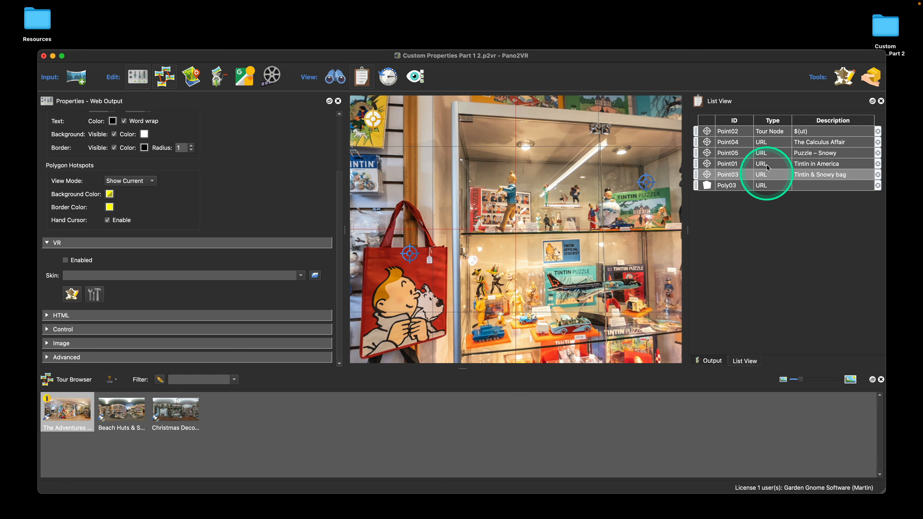
{"action": "left_click", "coordinate": [770, 146]}
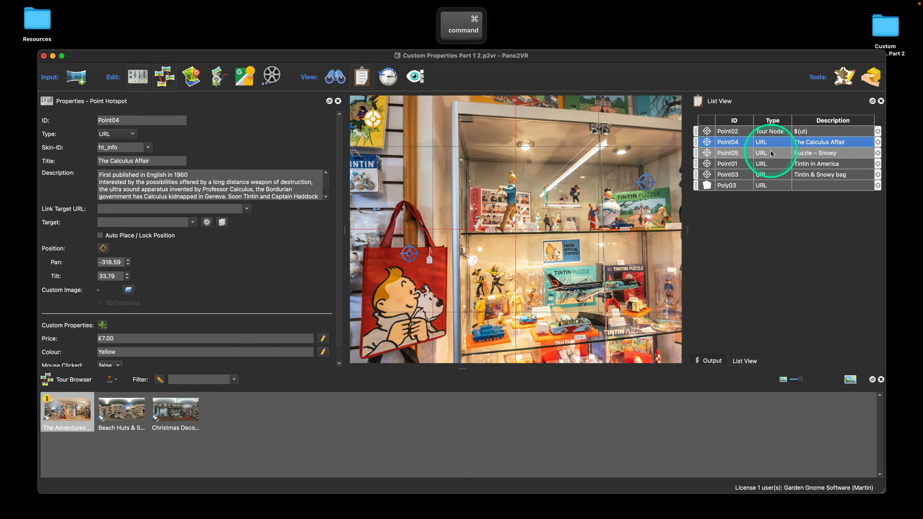
{"action": "left_click_drag", "start_coordinate": [770, 147], "coordinate": [772, 154]}
{"action": "right_click", "coordinate": [771, 151]}
{"action": "left_click", "coordinate": [781, 157]}
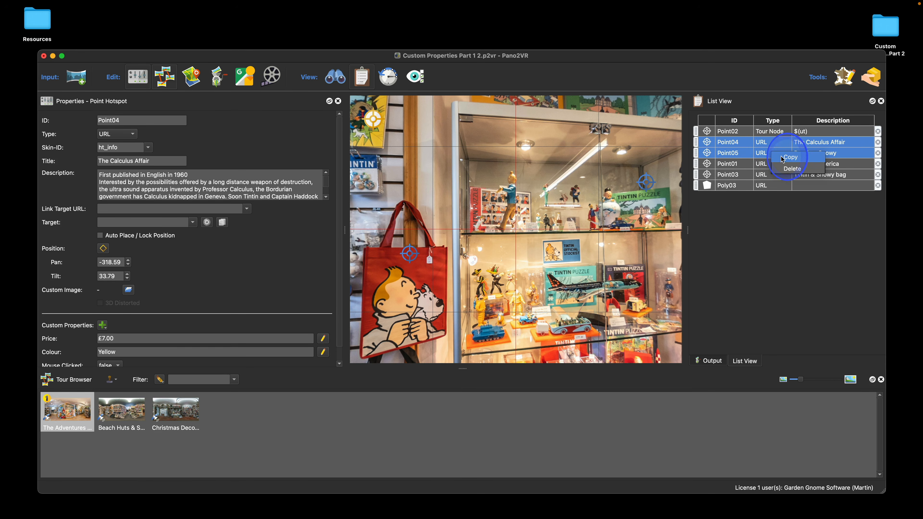
{"action": "left_click", "coordinate": [136, 405]}
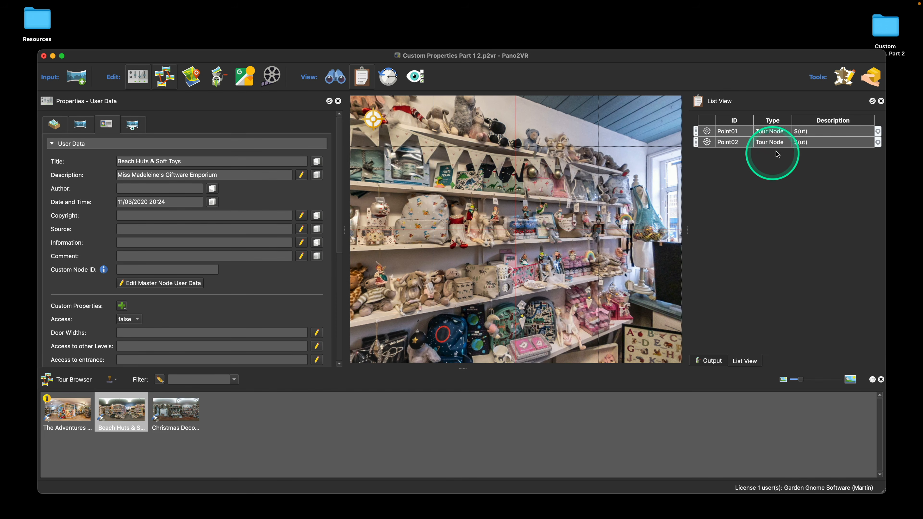
{"action": "right_click", "coordinate": [820, 143]}
{"action": "left_click", "coordinate": [839, 160]}
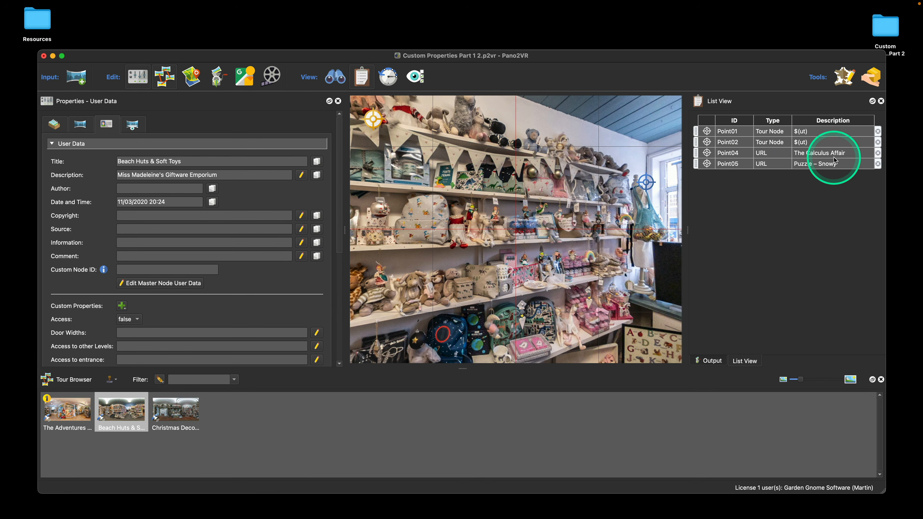
- Reposition the pasted Puzzle – Snowy and The Calculus Affair hotspots side by side on the soft toy shelf
{"action": "left_click_drag", "start_coordinate": [637, 183], "coordinate": [585, 214]}
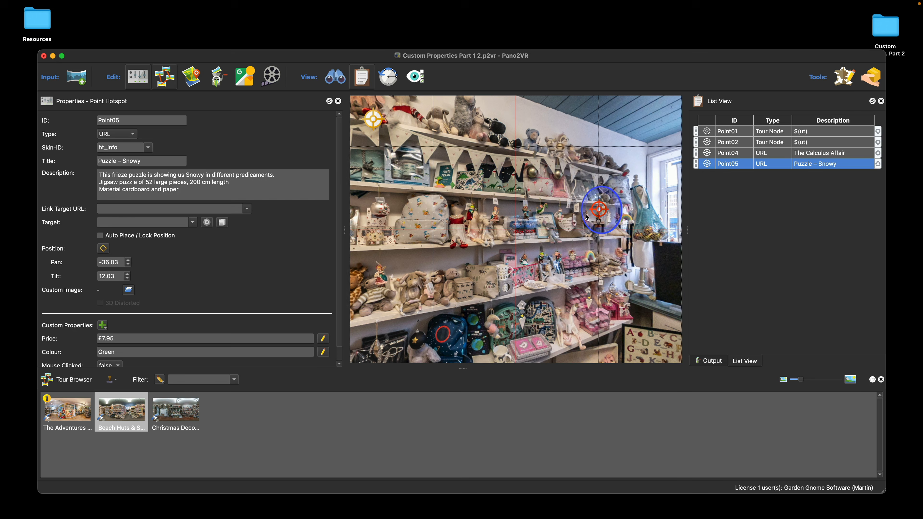
{"action": "left_click_drag", "start_coordinate": [439, 196], "coordinate": [538, 220]}
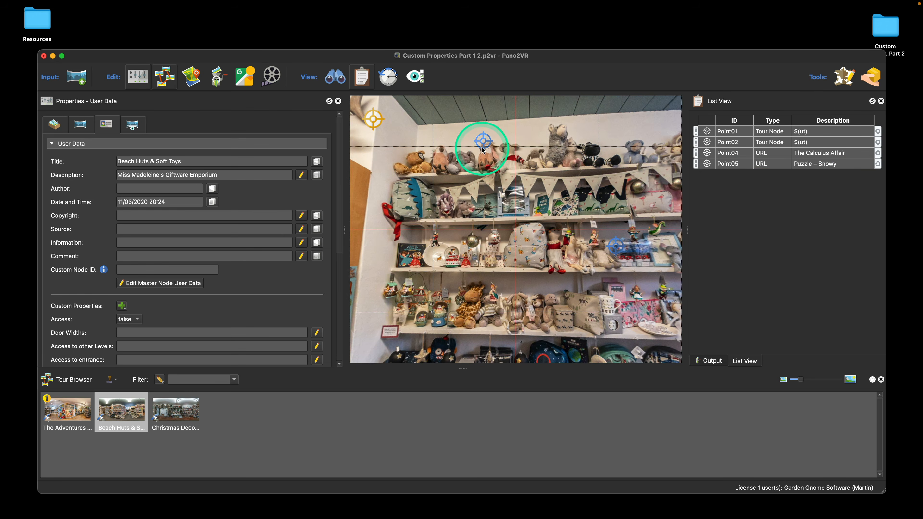
{"action": "left_click_drag", "start_coordinate": [484, 150], "coordinate": [540, 215]}
{"action": "left_click", "coordinate": [492, 293]}
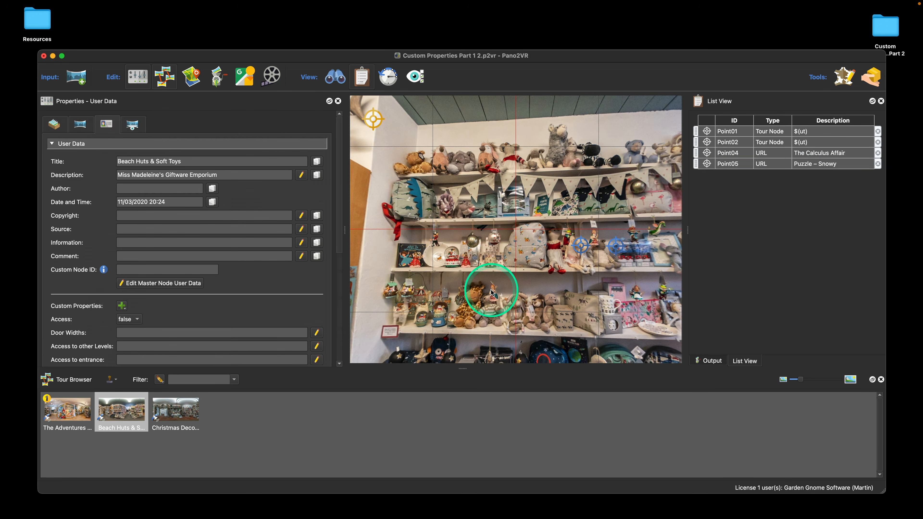
- Set the Total HS custom property of the Beach Huts & Soft Toys node to 2 and return to the output settings
{"action": "scroll", "coordinate": [240, 258], "scroll_direction": "down", "scroll_amount": 6}
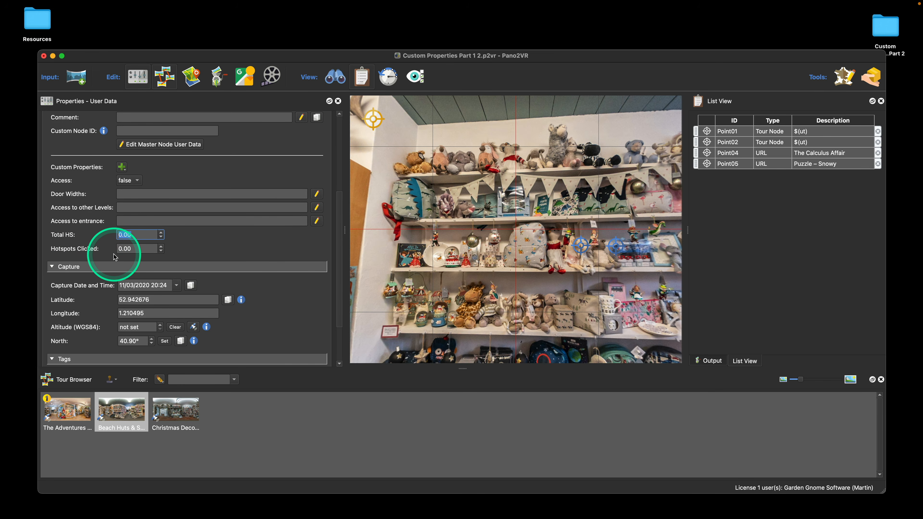
{"action": "type", "text": "2"}
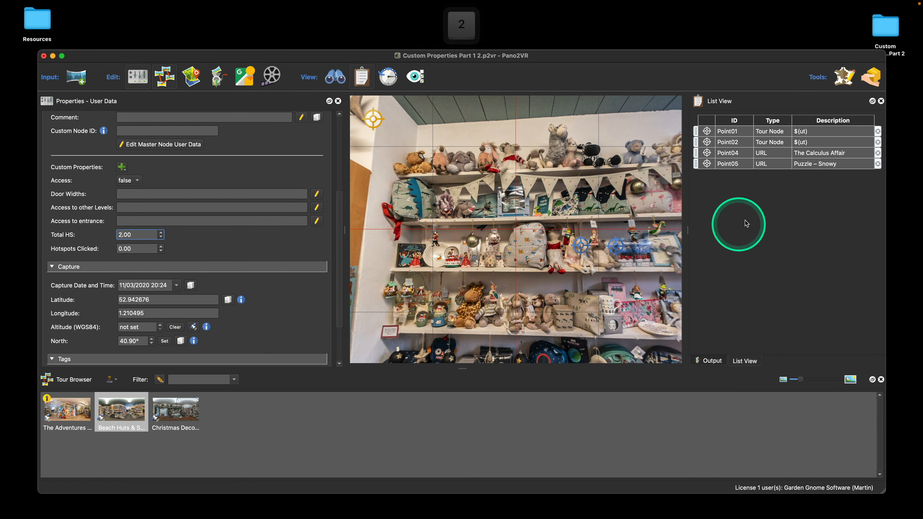
{"action": "left_click", "coordinate": [361, 77]}
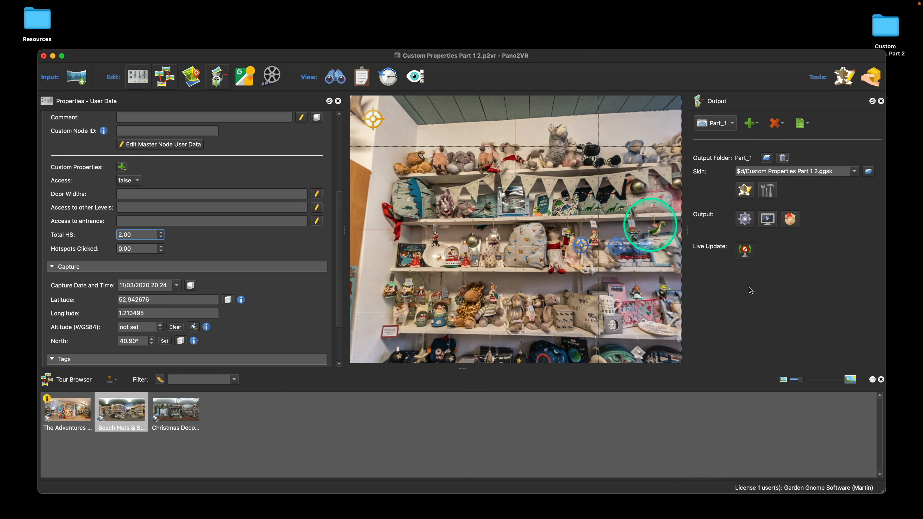
- Open and close the skin editor without changes, and regenerate the web output, overwriting pano.xml
{"action": "left_click", "coordinate": [745, 189]}
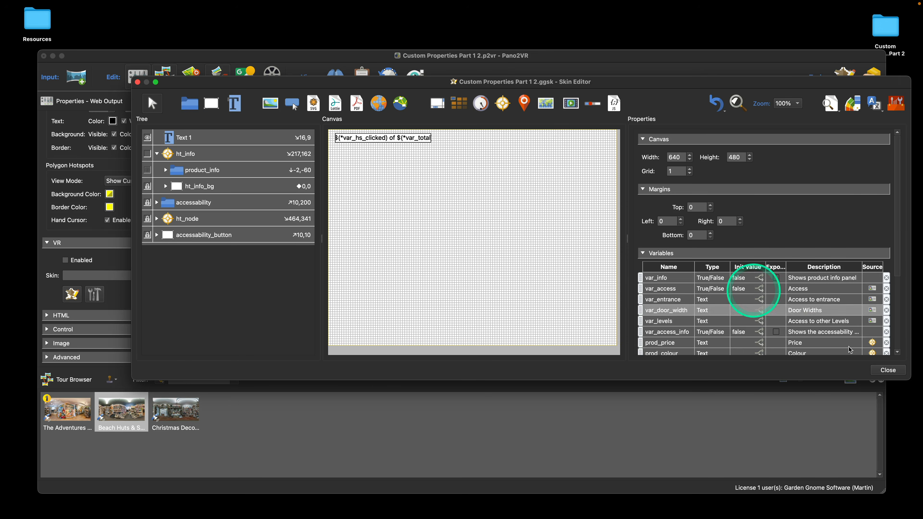
{"action": "left_click", "coordinate": [887, 370]}
{"action": "left_click", "coordinate": [745, 219]}
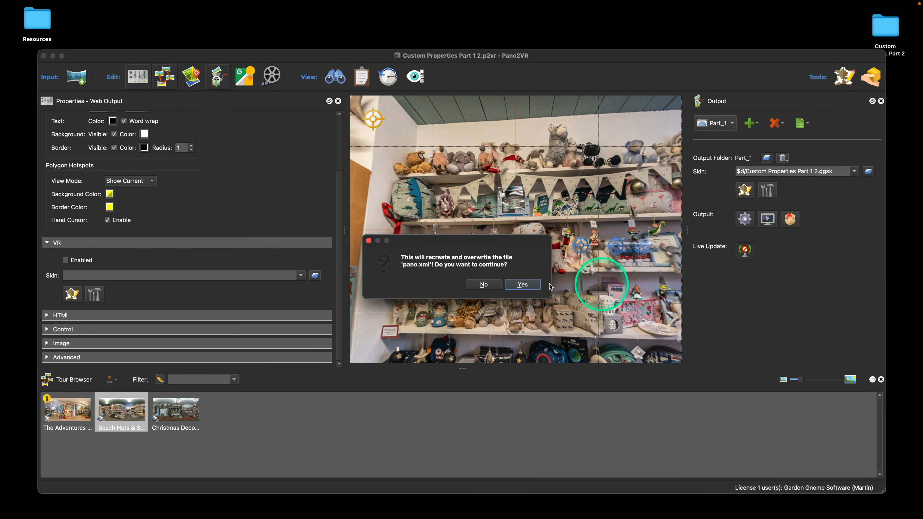
{"action": "left_click", "coordinate": [520, 284]}
{"action": "key", "text": "Return"}
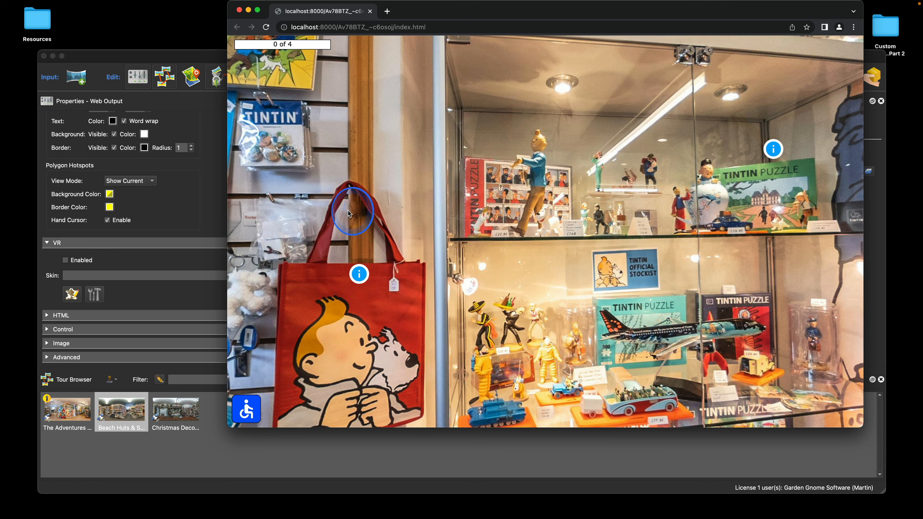
- Test the counter in the Beach Huts & Soft Toys node of the tour with The Calculus Affair hotspot
{"action": "left_click_drag", "start_coordinate": [349, 213], "coordinate": [505, 202]}
{"action": "left_click_drag", "start_coordinate": [429, 204], "coordinate": [618, 218]}
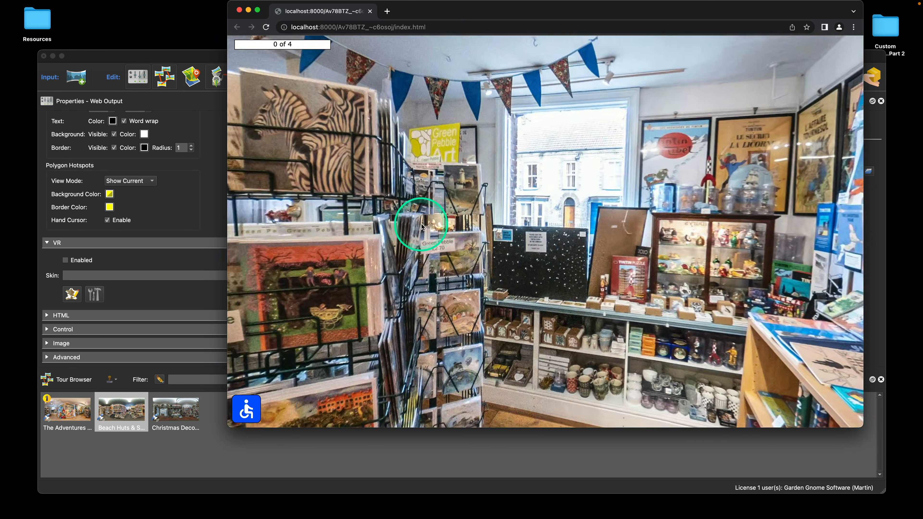
{"action": "left_click_drag", "start_coordinate": [423, 220], "coordinate": [640, 228]}
{"action": "left_click", "coordinate": [569, 211]}
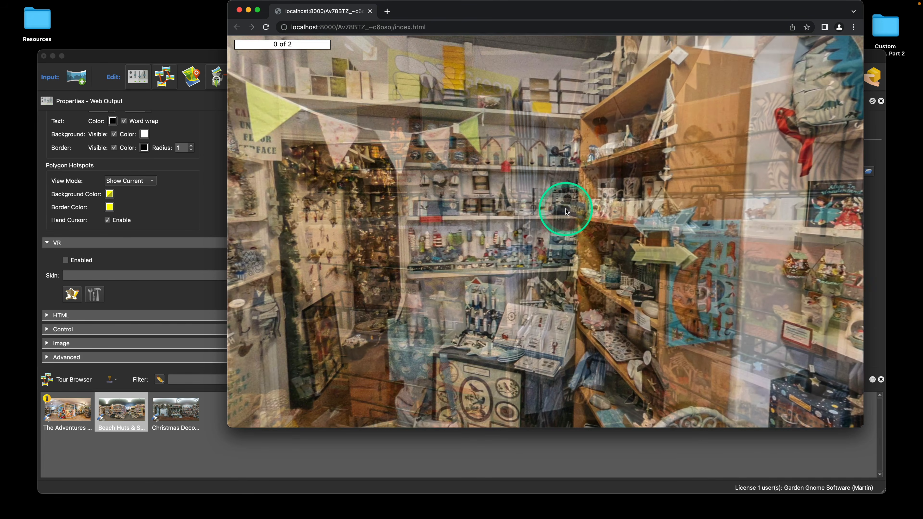
{"action": "left_click_drag", "start_coordinate": [679, 221], "coordinate": [532, 228]}
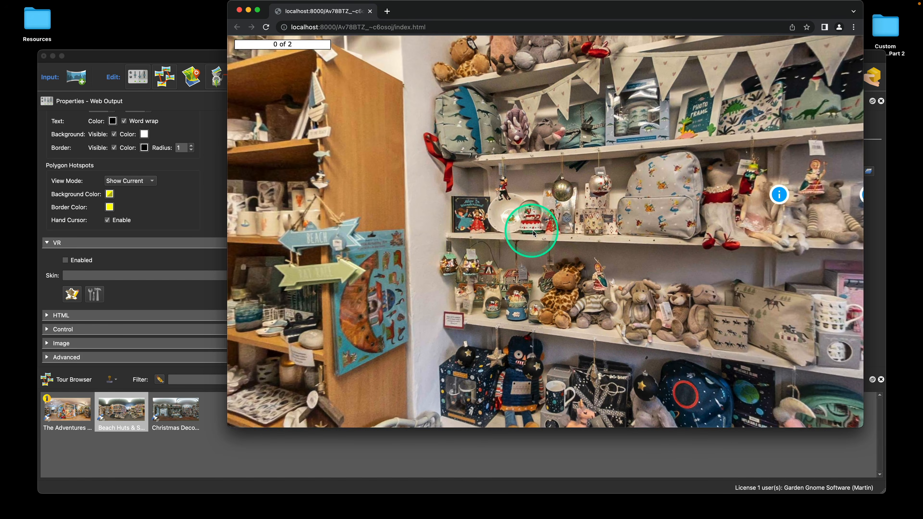
{"action": "left_click_drag", "start_coordinate": [704, 277], "coordinate": [636, 271]}
{"action": "left_click", "coordinate": [636, 201]}
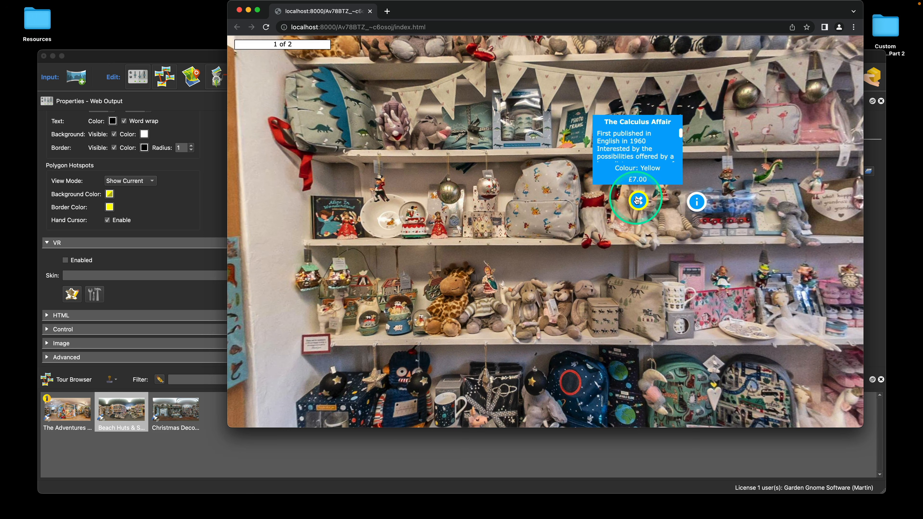
- Return to The Adventures of Tintin node and test its counter with the Puzzle – Snowy, Tintin & Snowy bag and Tintin in America hotspots
{"action": "left_click_drag", "start_coordinate": [380, 207], "coordinate": [622, 206]}
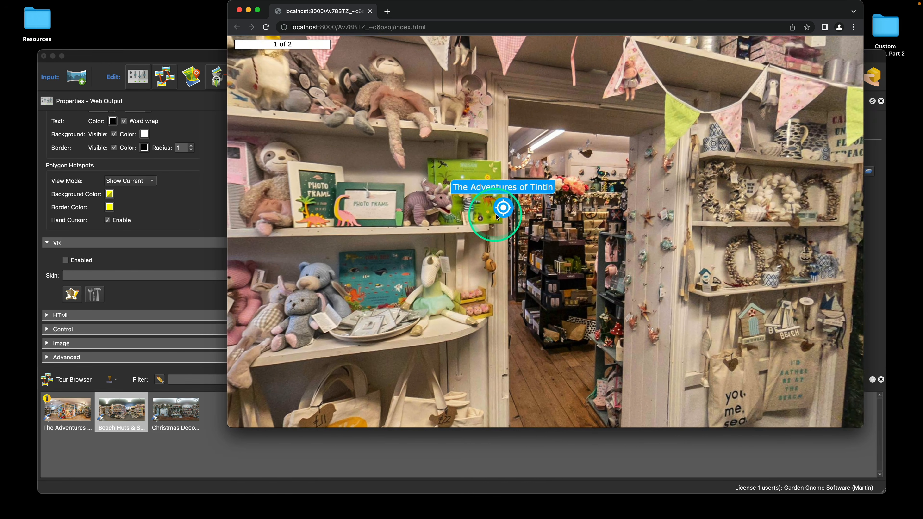
{"action": "left_click", "coordinate": [497, 217]}
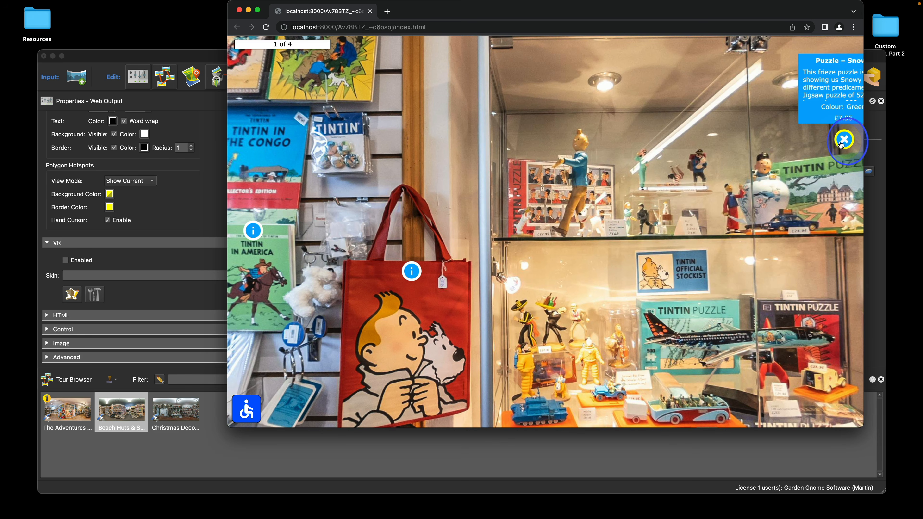
{"action": "left_click", "coordinate": [411, 272]}
{"action": "left_click", "coordinate": [253, 230]}
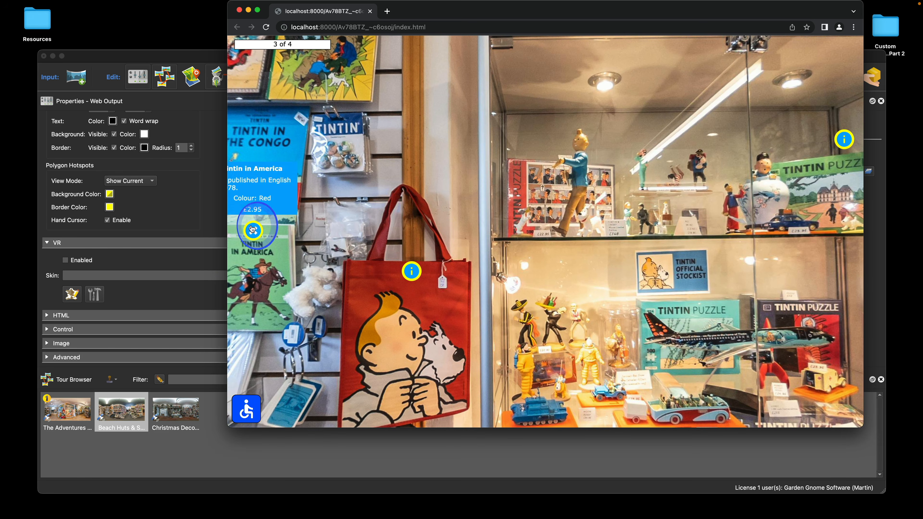
- Go back to the Beach Huts & Soft Toys node, test its counter with the Puzzle – Snowy hotspot and locate the link back to the Tintin node
{"action": "left_click_drag", "start_coordinate": [393, 208], "coordinate": [659, 226]}
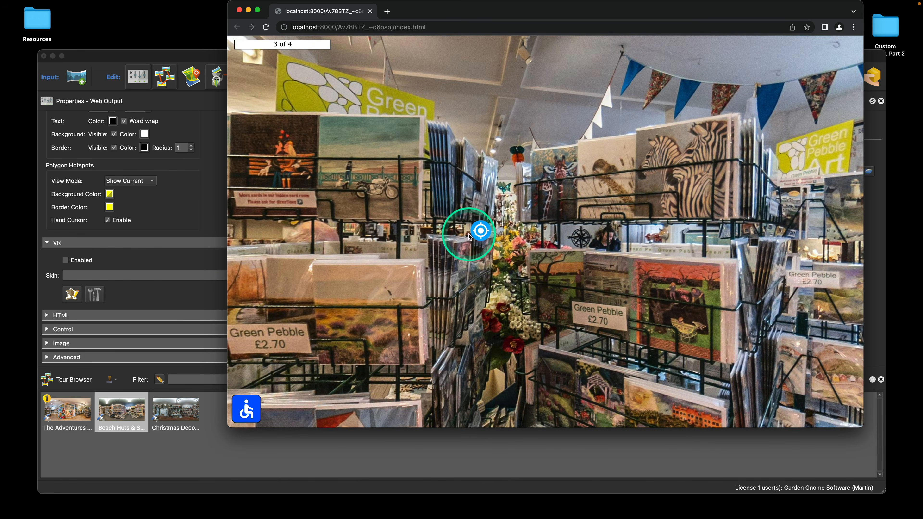
{"action": "left_click", "coordinate": [493, 232]}
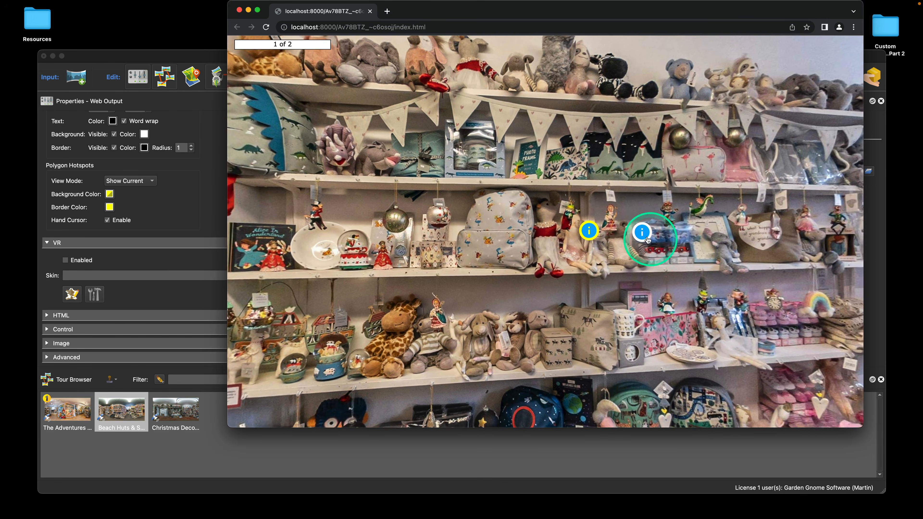
{"action": "left_click", "coordinate": [643, 250]}
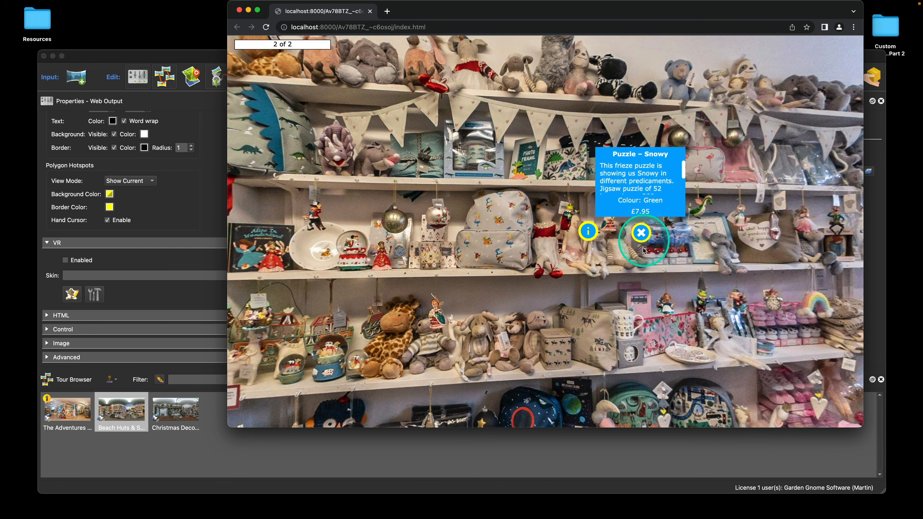
{"action": "left_click", "coordinate": [510, 242]}
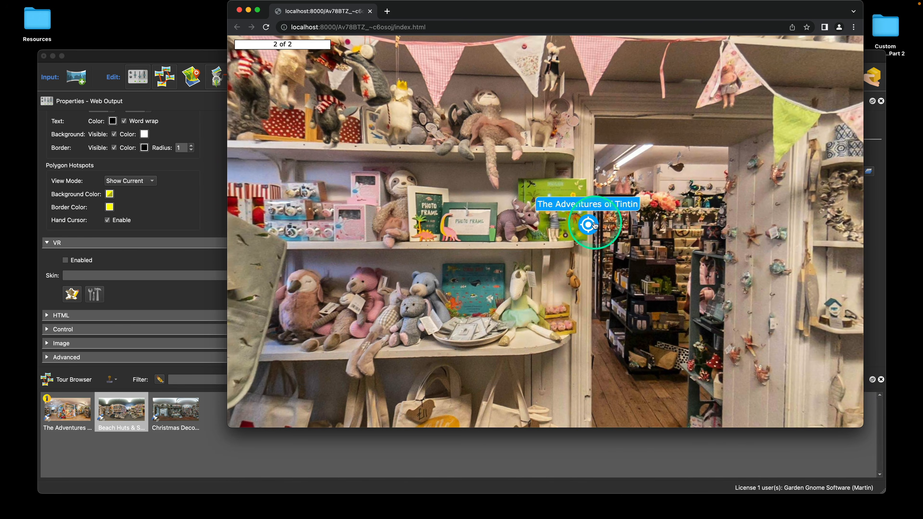
- Return to The Adventures of Tintin node, test its counter with The Calculus Affair hotspot and close the tour preview
{"action": "left_click", "coordinate": [593, 225]}
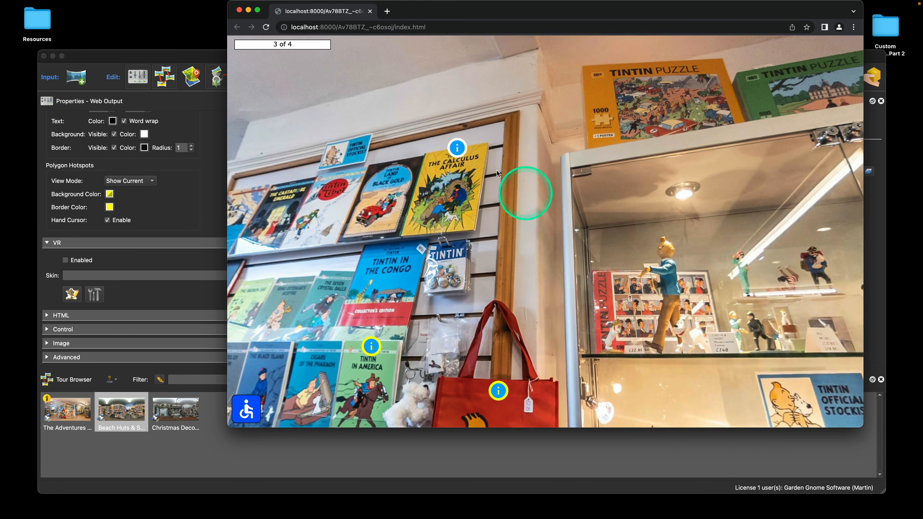
{"action": "left_click", "coordinate": [471, 158]}
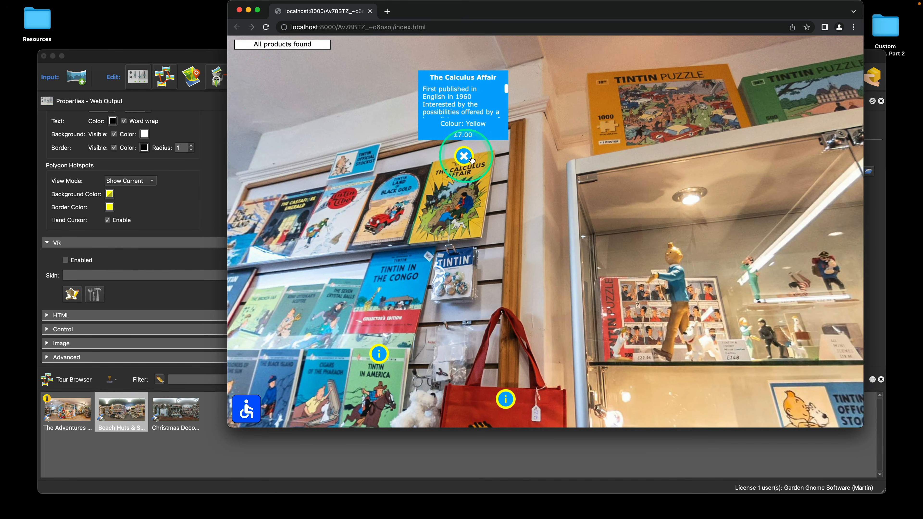
{"action": "left_click", "coordinate": [240, 13]}
- In the skin's Text 1 element, extend the text logic block's "All products found" condition with And Node ID = node1
{"action": "left_click", "coordinate": [767, 190]}
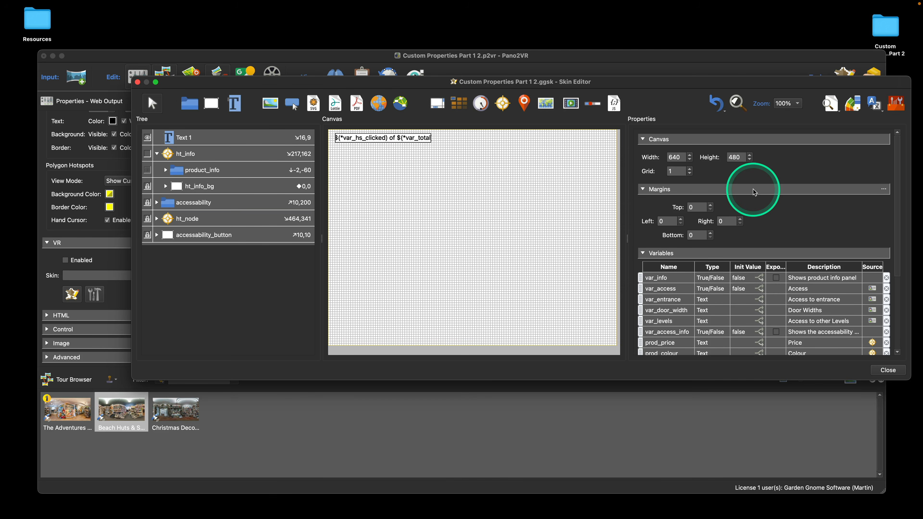
{"action": "left_click", "coordinate": [403, 143]}
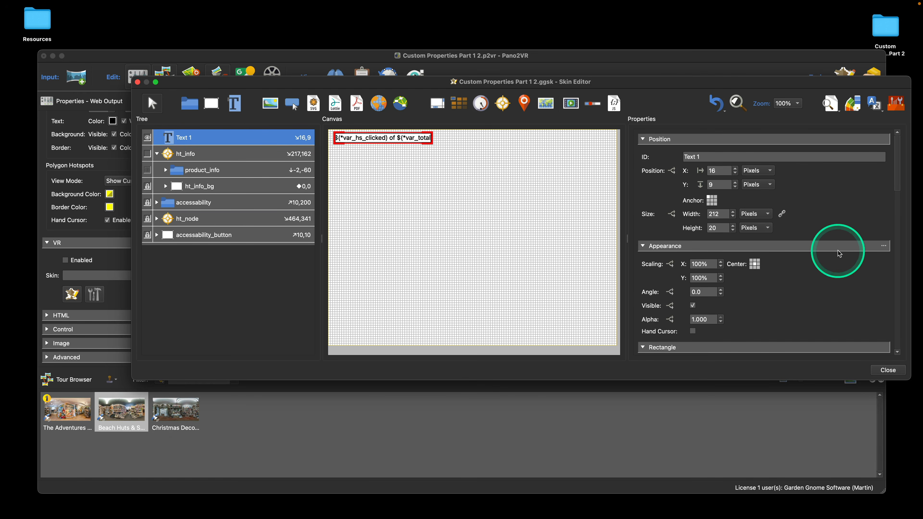
{"action": "scroll", "coordinate": [838, 250], "scroll_direction": "down", "scroll_amount": 10}
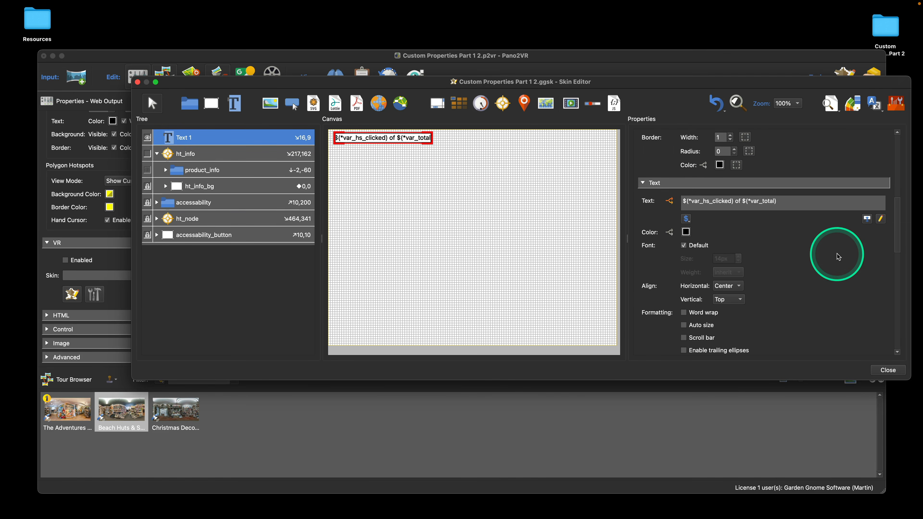
{"action": "left_click", "coordinate": [669, 200]}
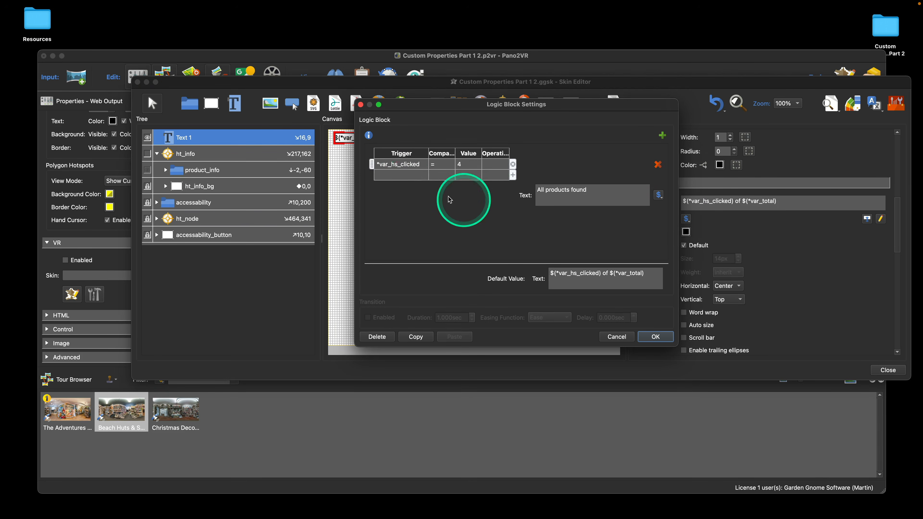
{"action": "left_click", "coordinate": [396, 179]}
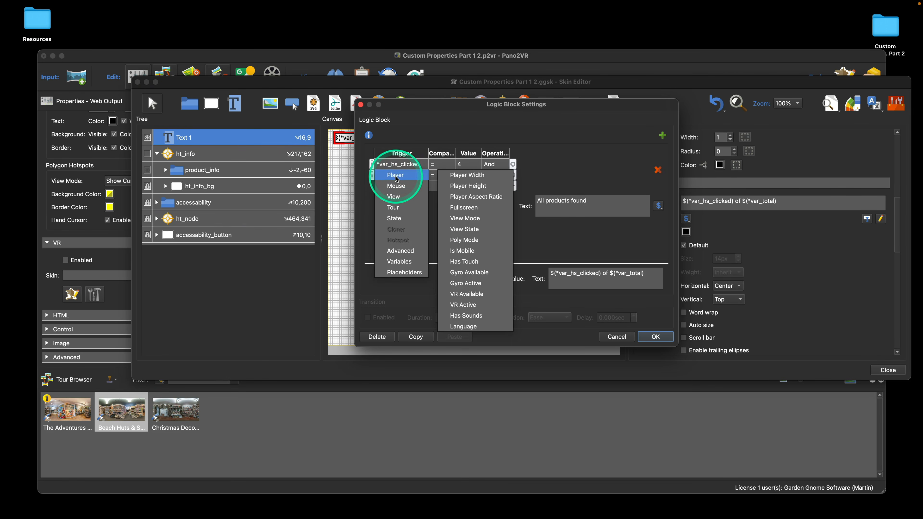
{"action": "mouse_move", "coordinate": [401, 211]}
{"action": "left_click", "coordinate": [460, 251]}
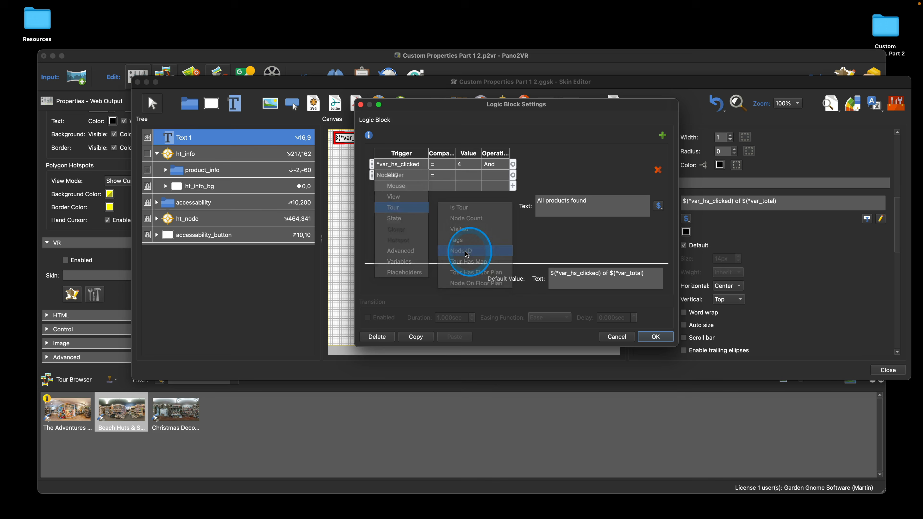
{"action": "left_click", "coordinate": [460, 177]}
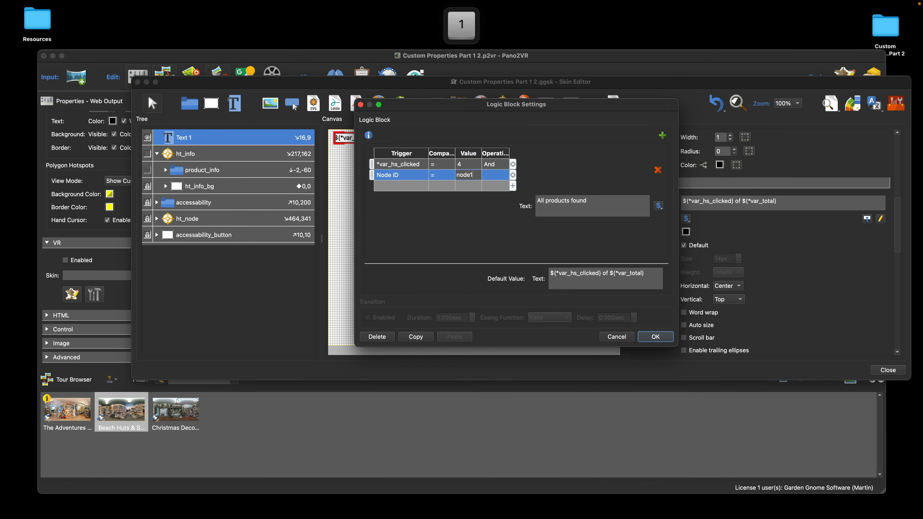
{"action": "key", "text": "Return"}
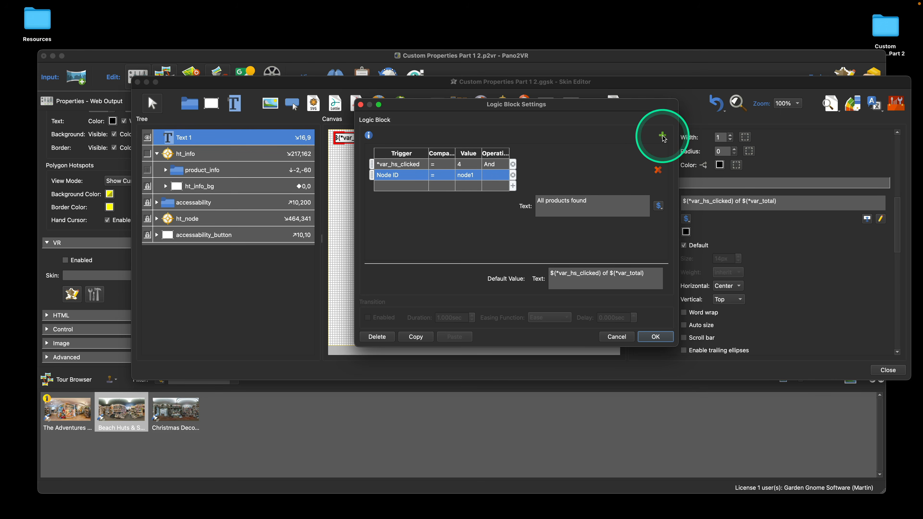
- Add a second expression to the logic block and copy the Node ID and *var_hs_clicked conditions into it
{"action": "left_click", "coordinate": [663, 138]}
{"action": "scroll", "coordinate": [436, 207], "scroll_direction": "down", "scroll_amount": 1}
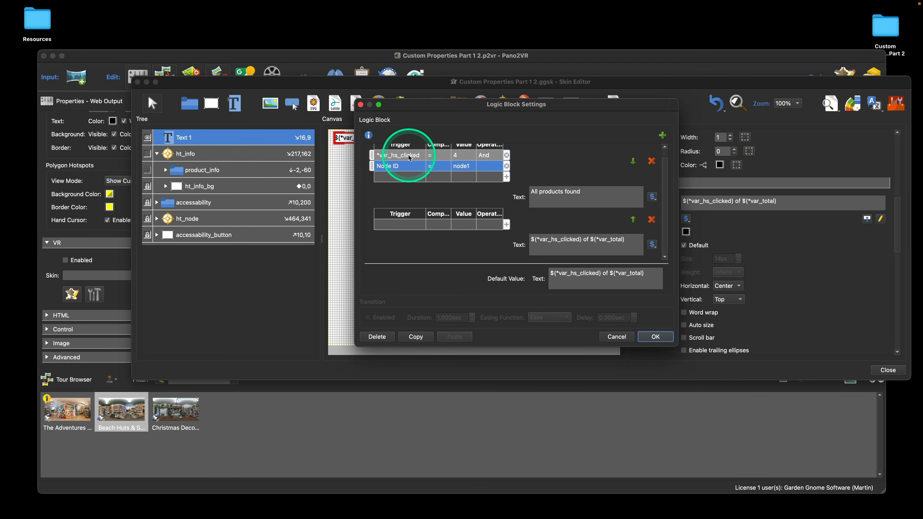
{"action": "key", "text": "super"}
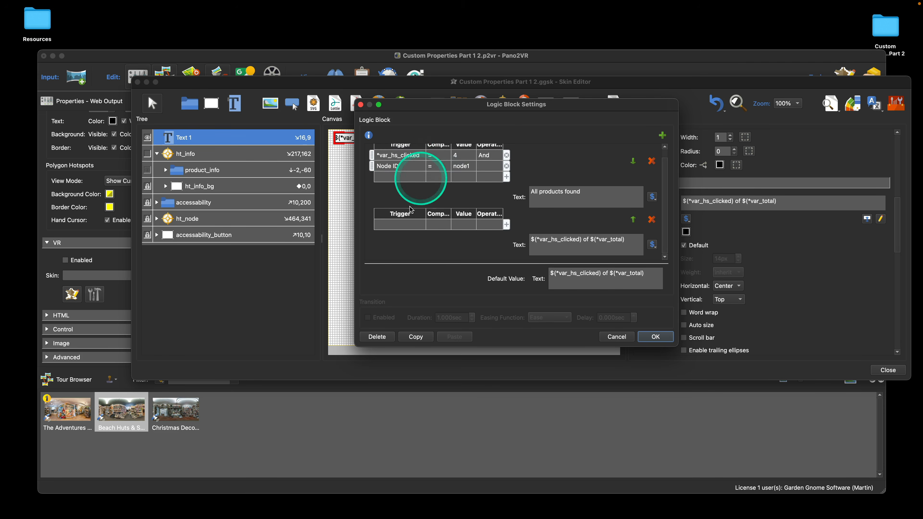
{"action": "right_click", "coordinate": [406, 226]}
{"action": "left_click", "coordinate": [417, 228]}
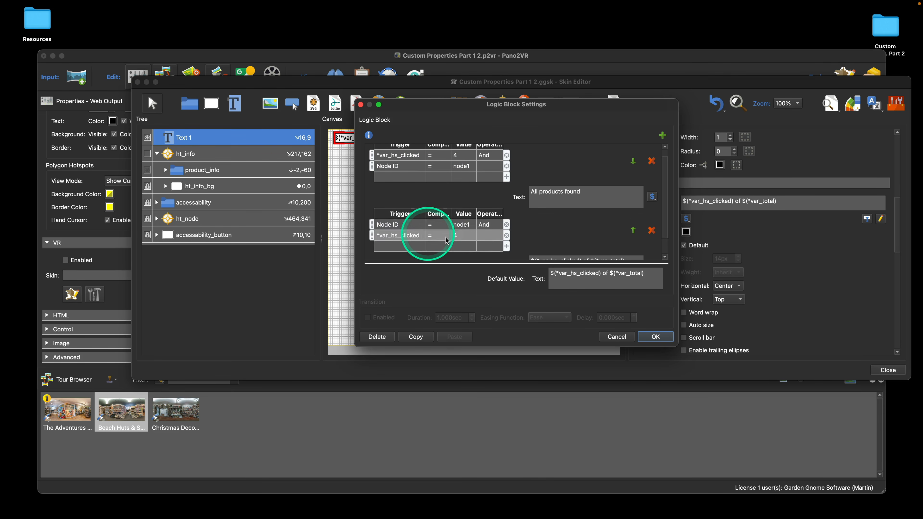
- Set the second expression's conditions to Node ID = node2 and *var_hs_clicked = 2
{"action": "double_click", "coordinate": [468, 224]}
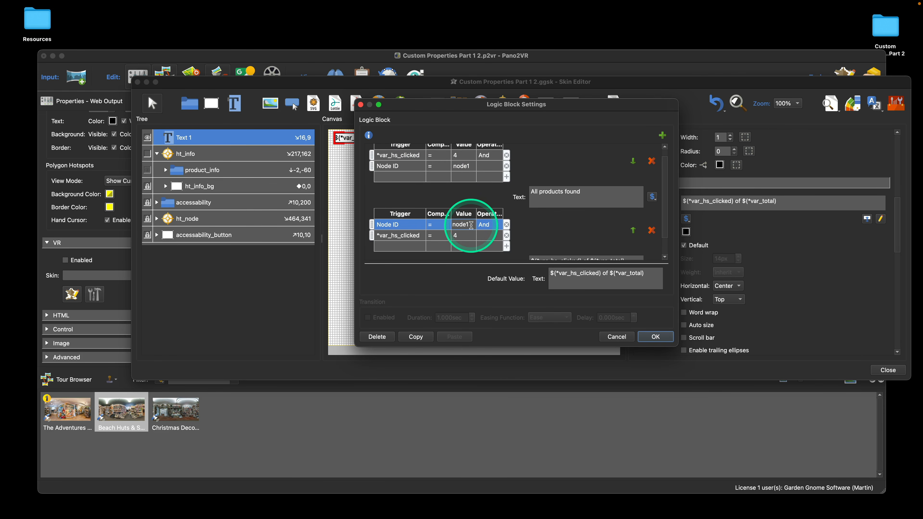
{"action": "type", "text": "node2"}
{"action": "double_click", "coordinate": [471, 236]}
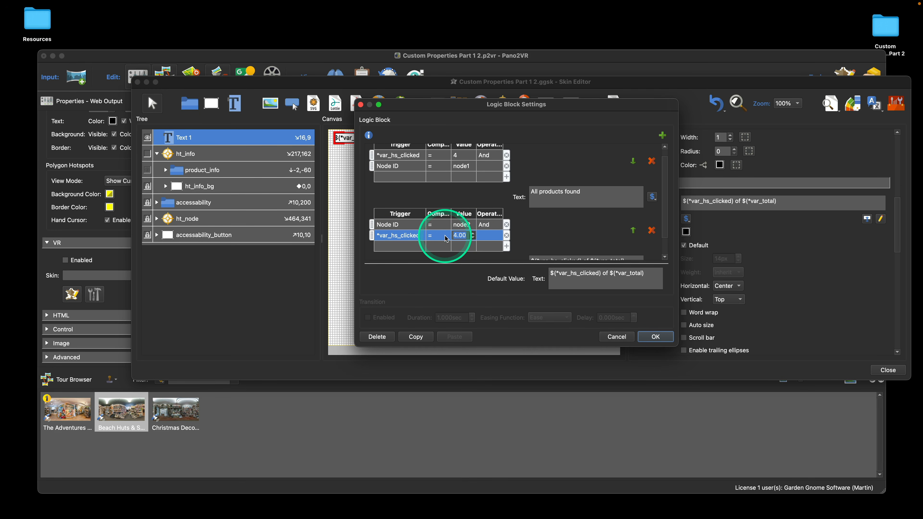
{"action": "type", "text": "2"}
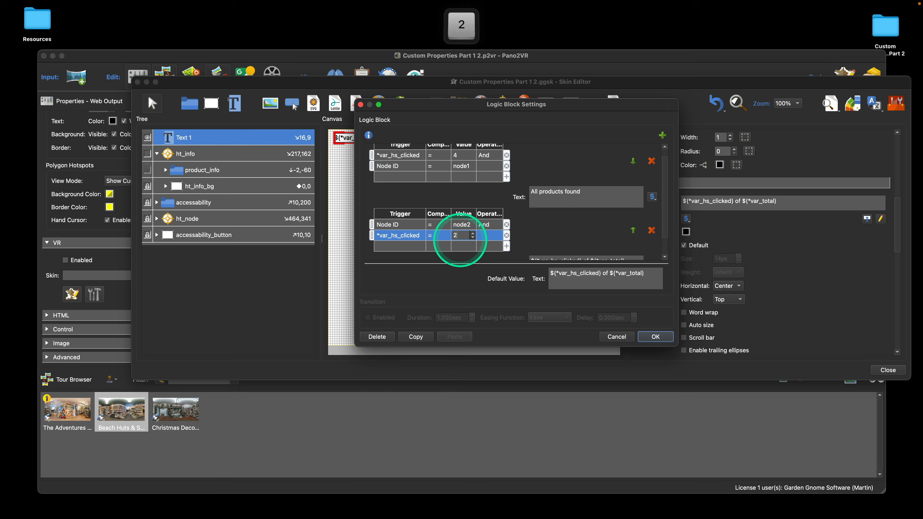
{"action": "key", "text": "Return"}
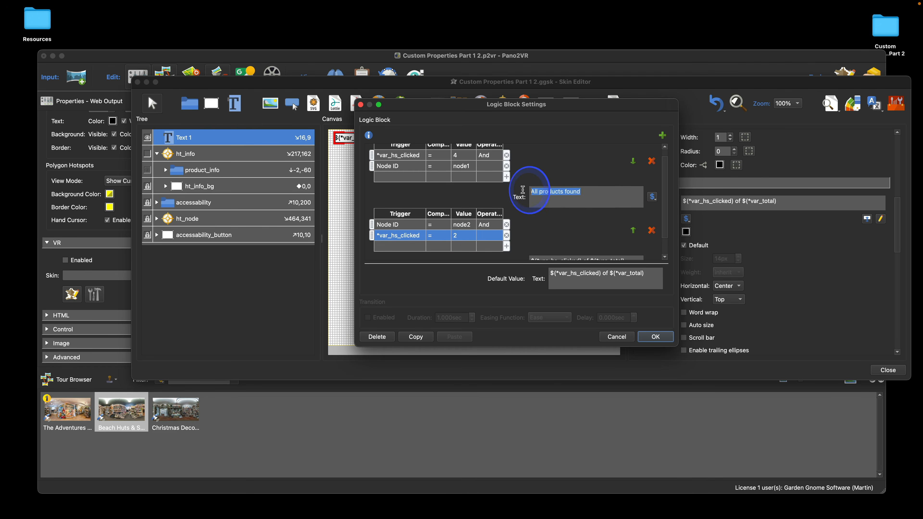
- Copy the text "All products found" into the second expression's text and accept the logic block settings
{"action": "key", "text": "super+c"}
{"action": "scroll", "coordinate": [596, 222], "scroll_direction": "down", "scroll_amount": 2}
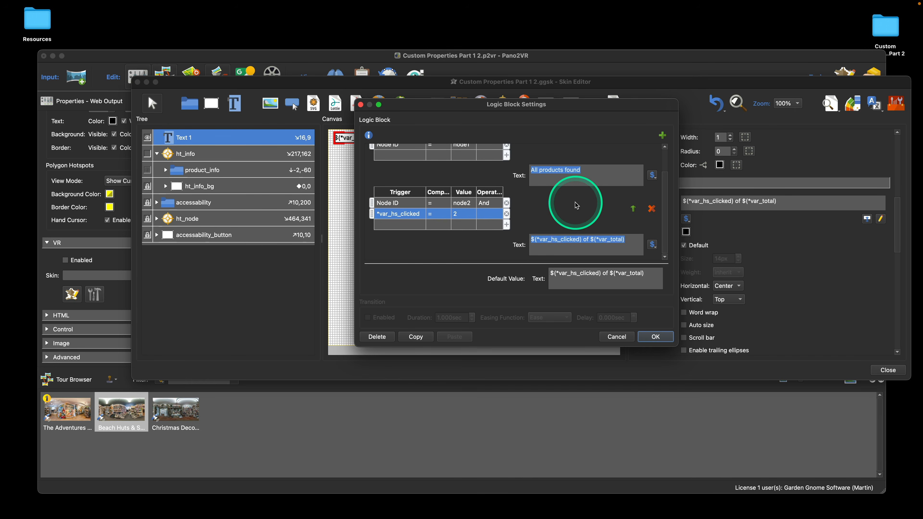
{"action": "key", "text": "super+v"}
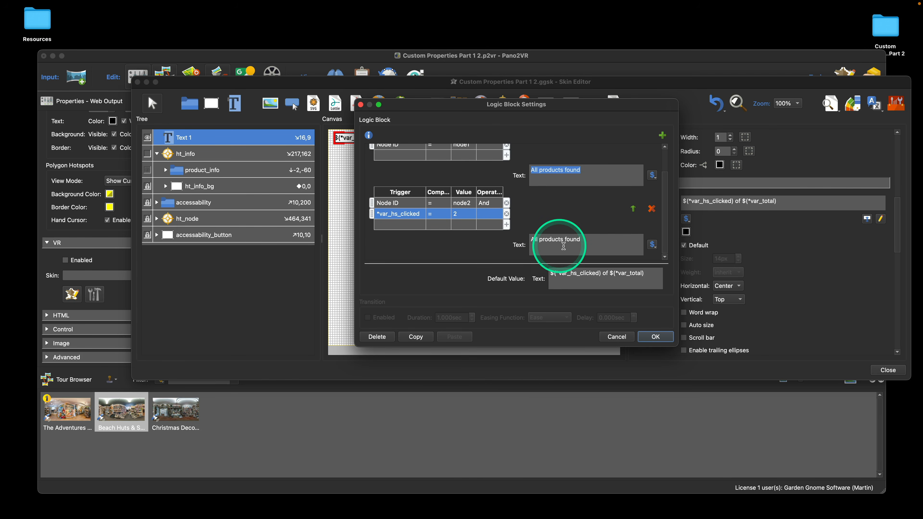
{"action": "scroll", "coordinate": [569, 229], "scroll_direction": "up", "scroll_amount": 2}
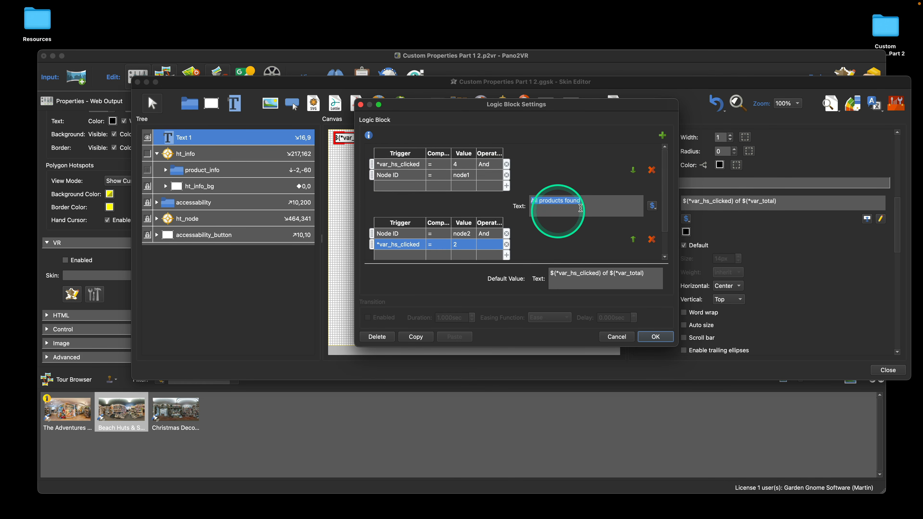
{"action": "scroll", "coordinate": [558, 234], "scroll_direction": "down", "scroll_amount": 2}
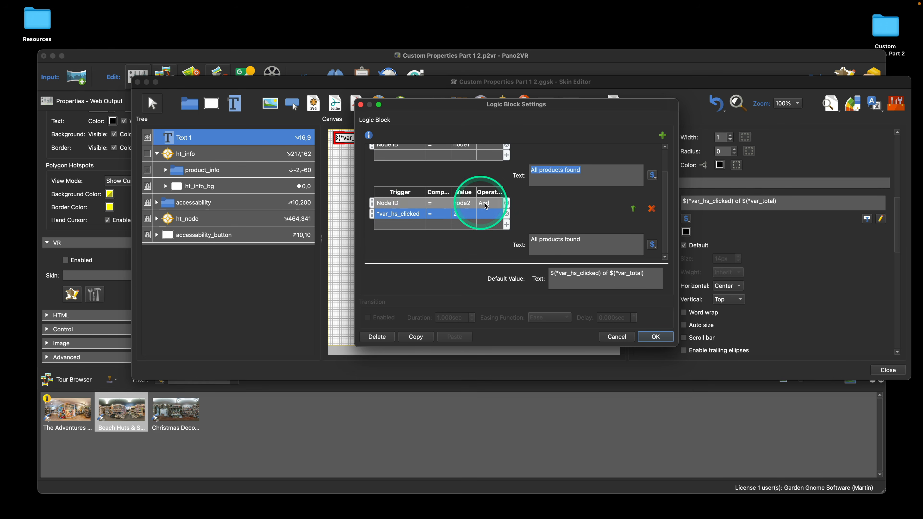
{"action": "left_click", "coordinate": [655, 337]}
- Close the skin editor saving the skin changes, and regenerate the web output, overwriting pano.xml
{"action": "left_click", "coordinate": [887, 370]}
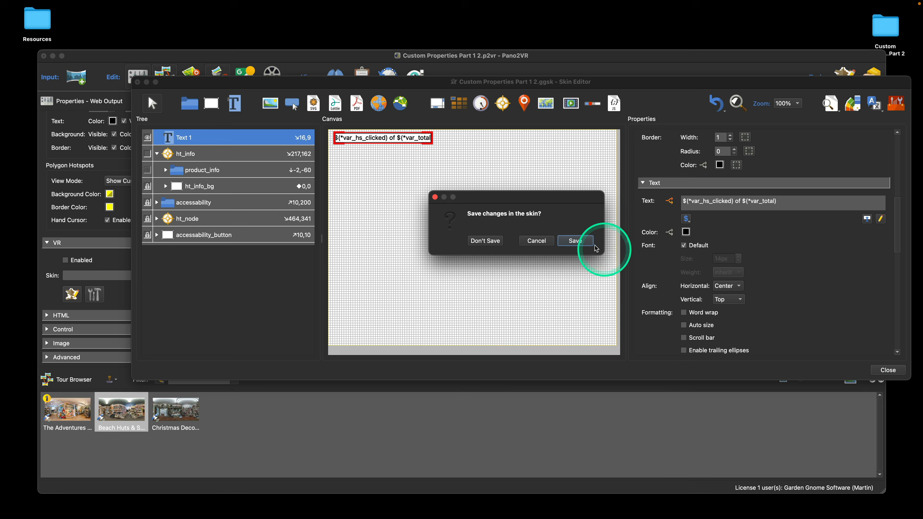
{"action": "left_click", "coordinate": [593, 242]}
{"action": "left_click", "coordinate": [745, 219]}
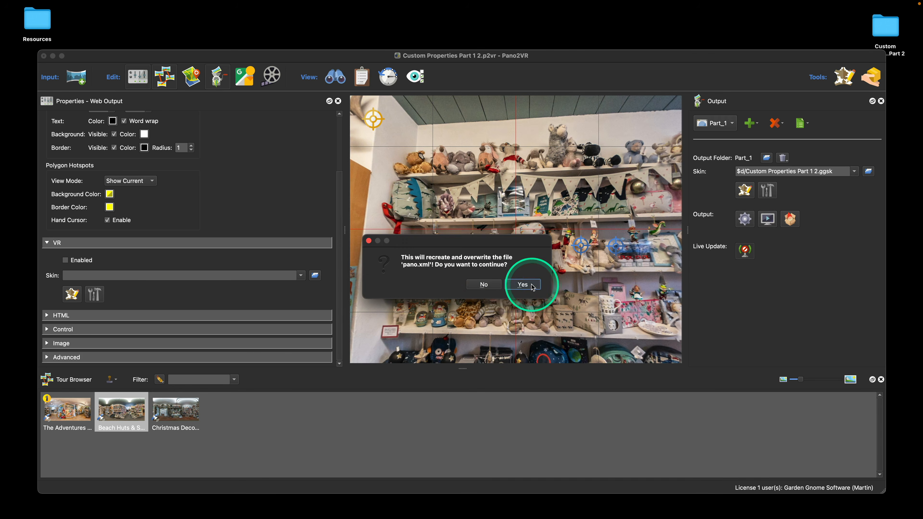
{"action": "left_click", "coordinate": [543, 282]}
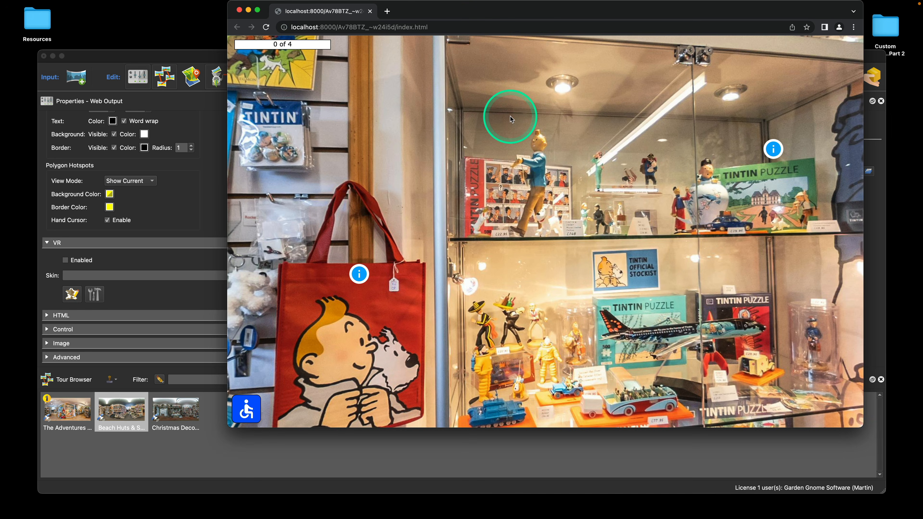
- Go to the Beach Huts & Soft Toys node in the tour and test its counter with both info hotspots
{"action": "left_click_drag", "start_coordinate": [422, 184], "coordinate": [624, 214]}
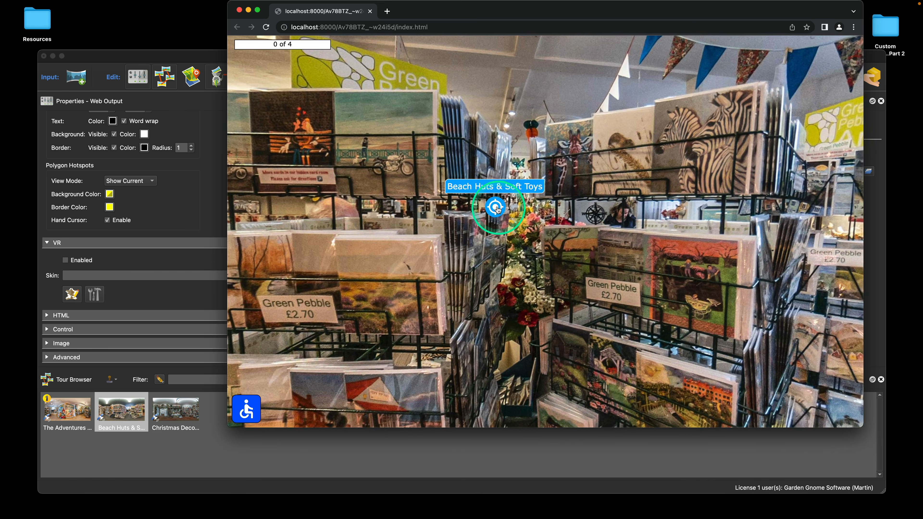
{"action": "left_click", "coordinate": [496, 206]}
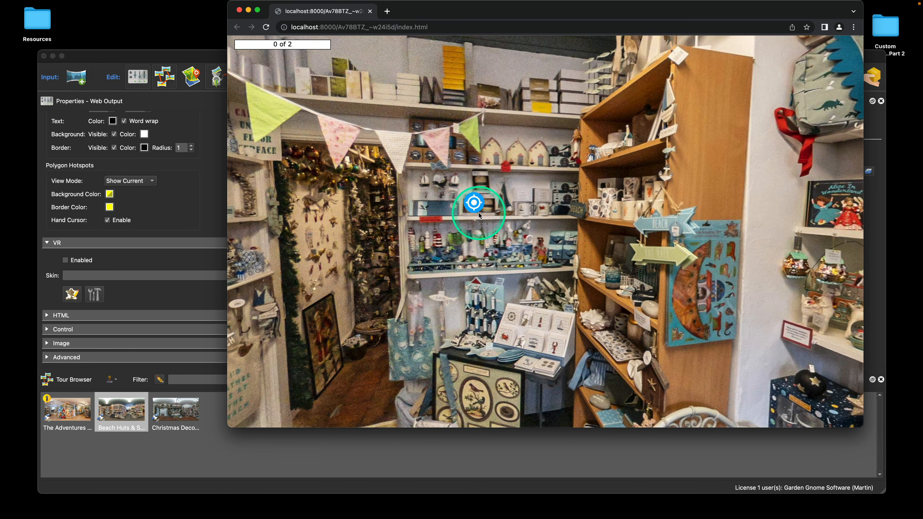
{"action": "left_click", "coordinate": [474, 203]}
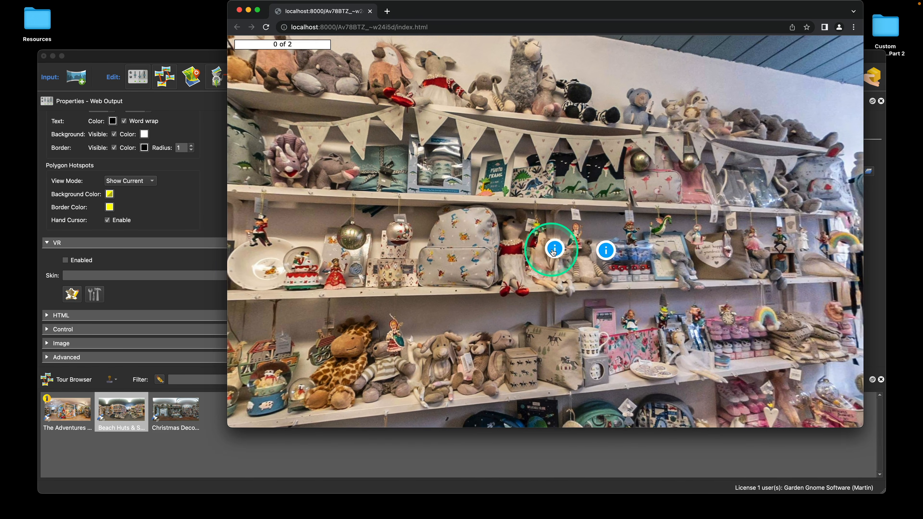
{"action": "left_click", "coordinate": [553, 251]}
{"action": "left_click", "coordinate": [605, 253]}
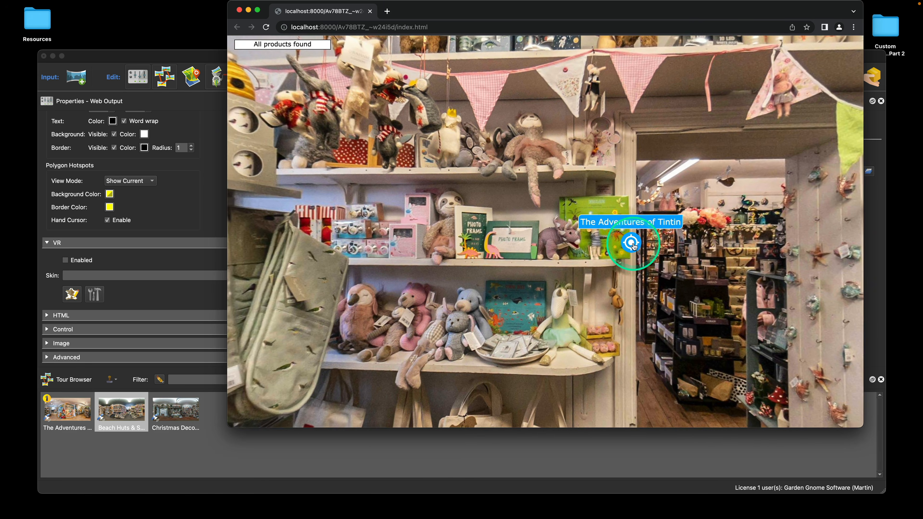
- Return to The Adventures of Tintin node and test its counter with the Tintin in America and Tintin & Snowy bag hotspots
{"action": "left_click", "coordinate": [630, 241]}
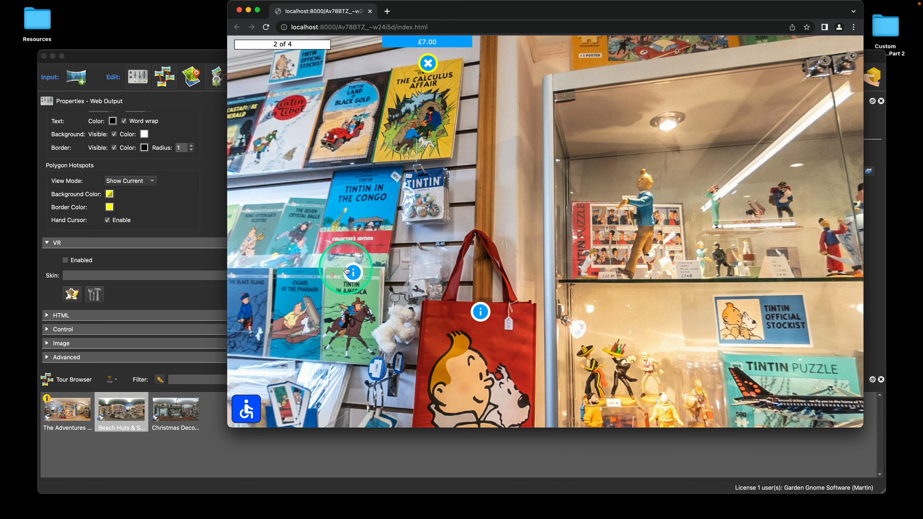
{"action": "left_click", "coordinate": [353, 272]}
{"action": "left_click", "coordinate": [480, 311]}
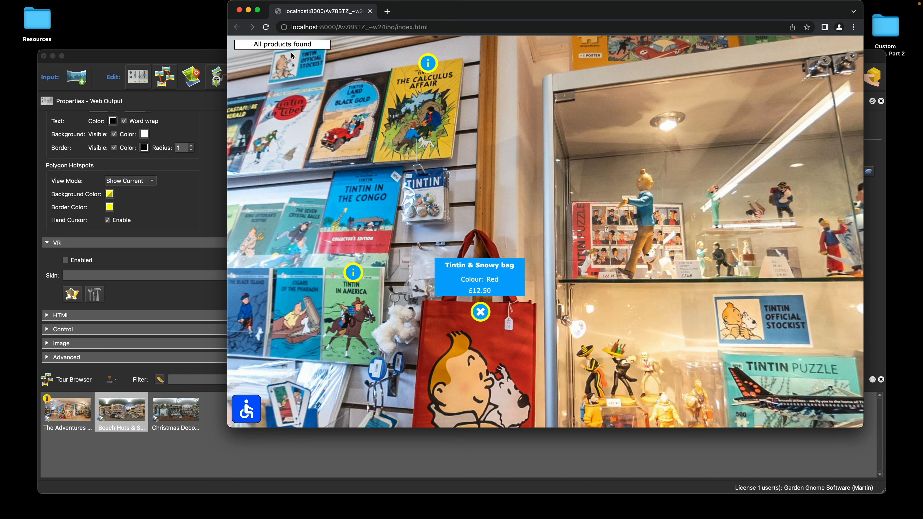
- Switch to Pano2VR and examine the user data of all three nodes, including Total HS, Hotspots Clicked and Custom Node ID
{"action": "left_click", "coordinate": [144, 58]}
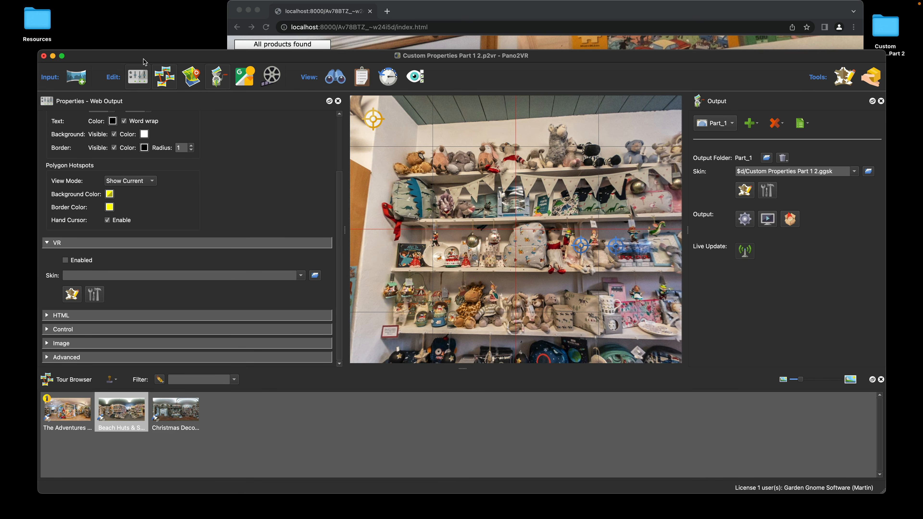
{"action": "left_click", "coordinate": [375, 134]}
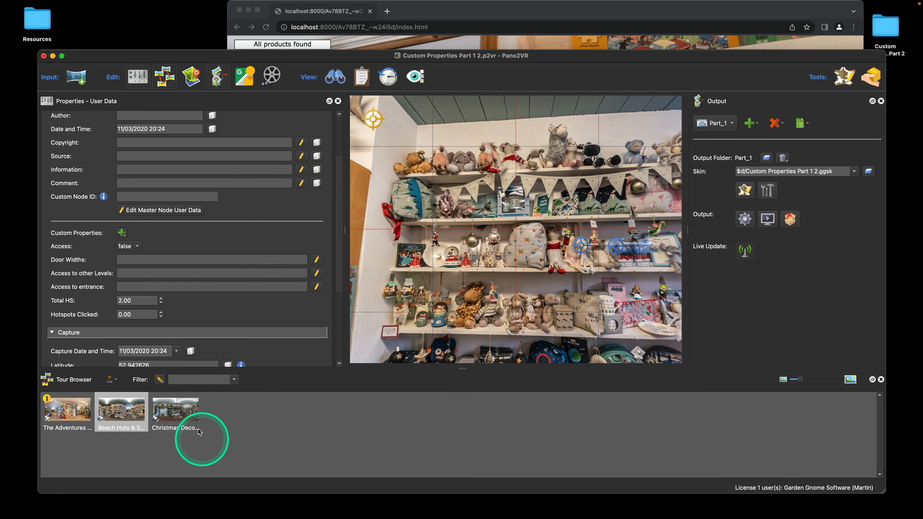
{"action": "left_click", "coordinate": [179, 412]}
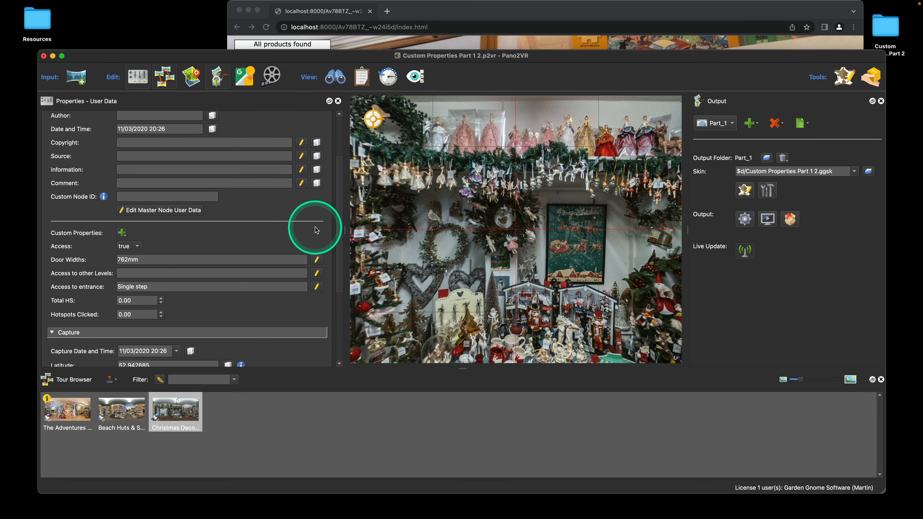
{"action": "scroll", "coordinate": [309, 233], "scroll_direction": "up", "scroll_amount": 5}
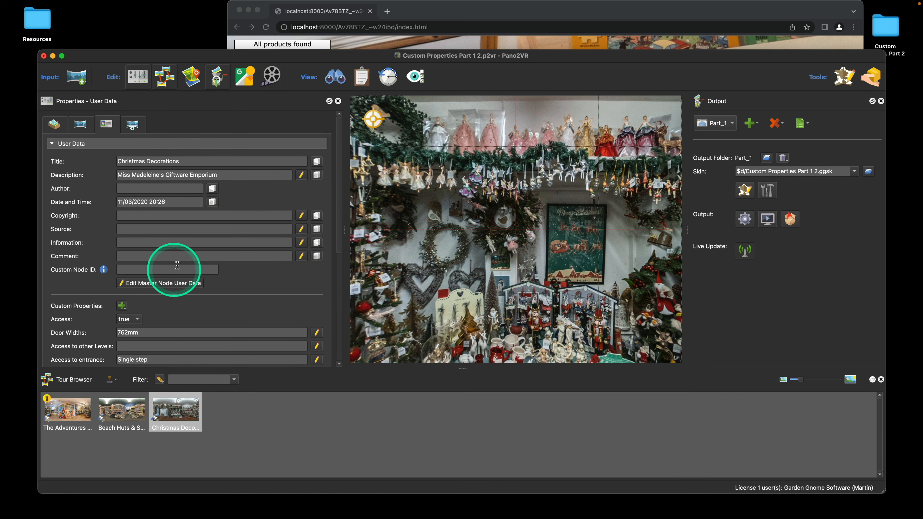
{"action": "scroll", "coordinate": [218, 219], "scroll_direction": "down", "scroll_amount": 5}
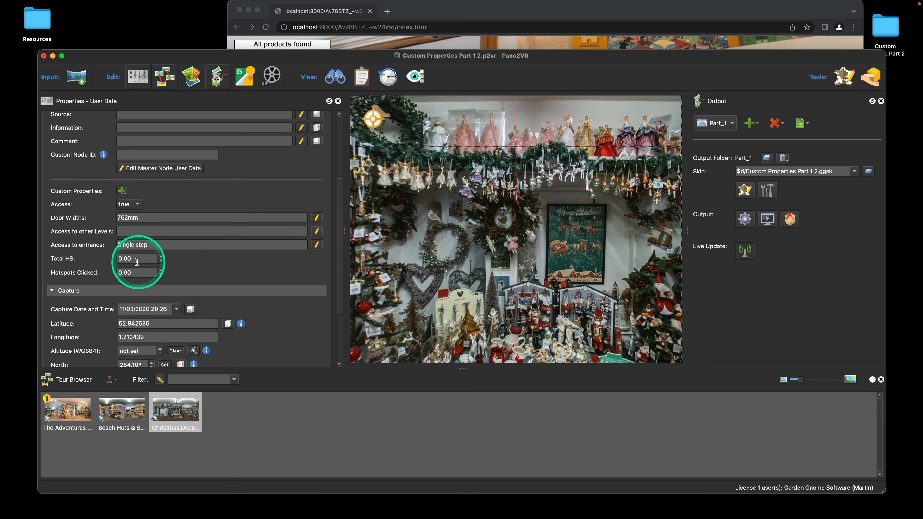
{"action": "left_click", "coordinate": [122, 410]}
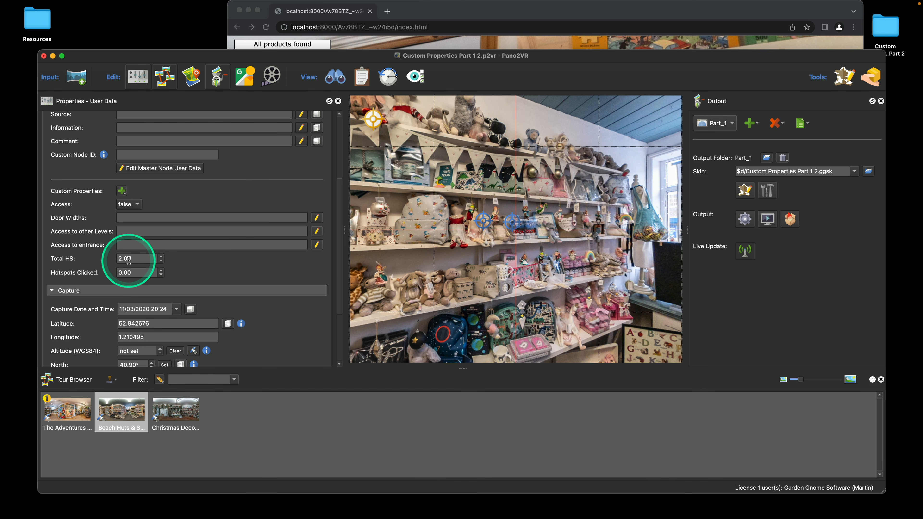
{"action": "left_click", "coordinate": [80, 400]}
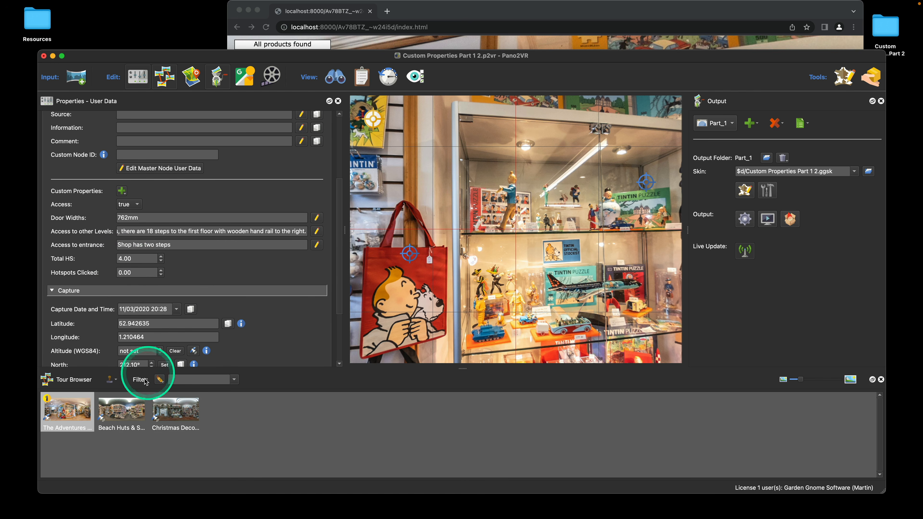
{"action": "left_click", "coordinate": [130, 412]}
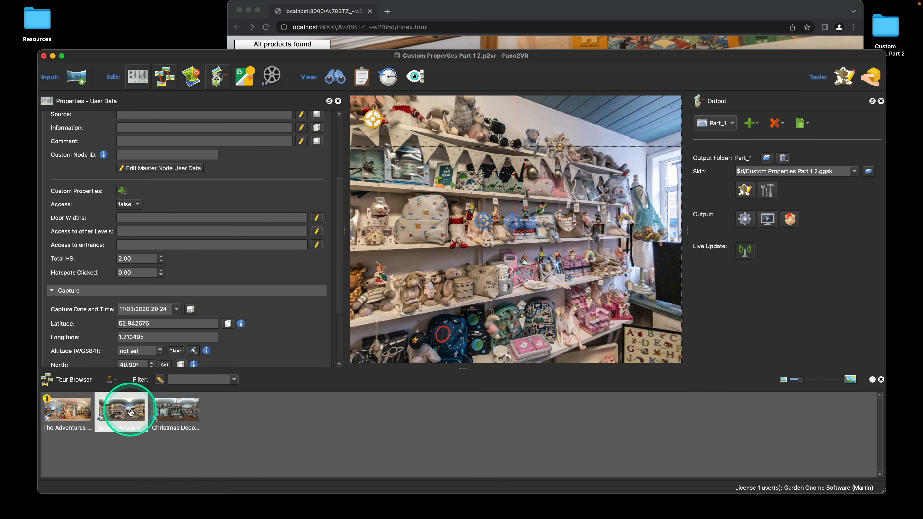
{"action": "left_click", "coordinate": [177, 412]}
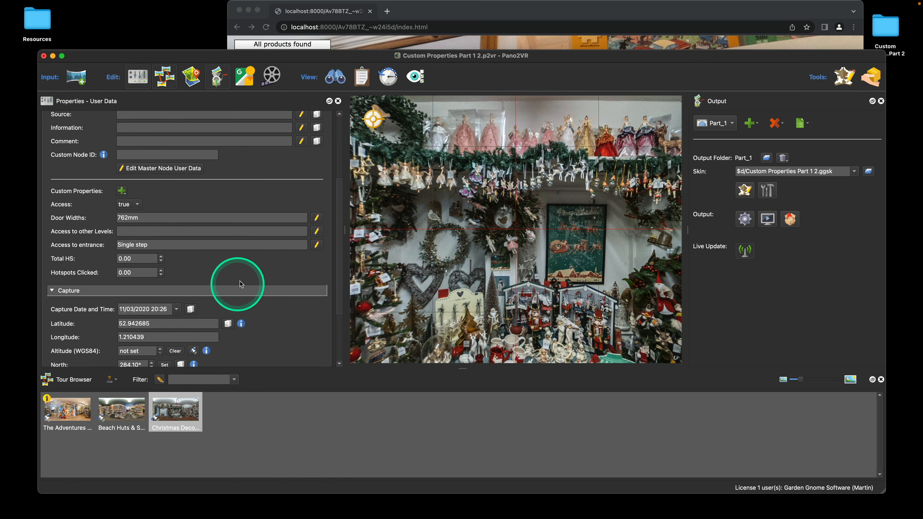
{"action": "scroll", "coordinate": [243, 283], "scroll_direction": "up", "scroll_amount": 3}
{"action": "scroll", "coordinate": [242, 283], "scroll_direction": "up", "scroll_amount": 1}
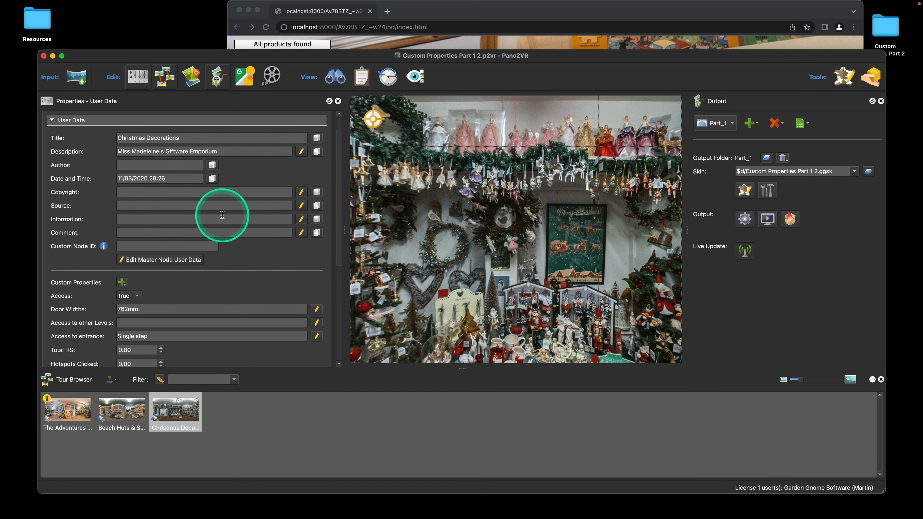
- Close the old tour preview in the browser and open the Part_1 output's skin in the Skin Editor
{"action": "scroll", "coordinate": [231, 261], "scroll_direction": "down", "scroll_amount": 5}
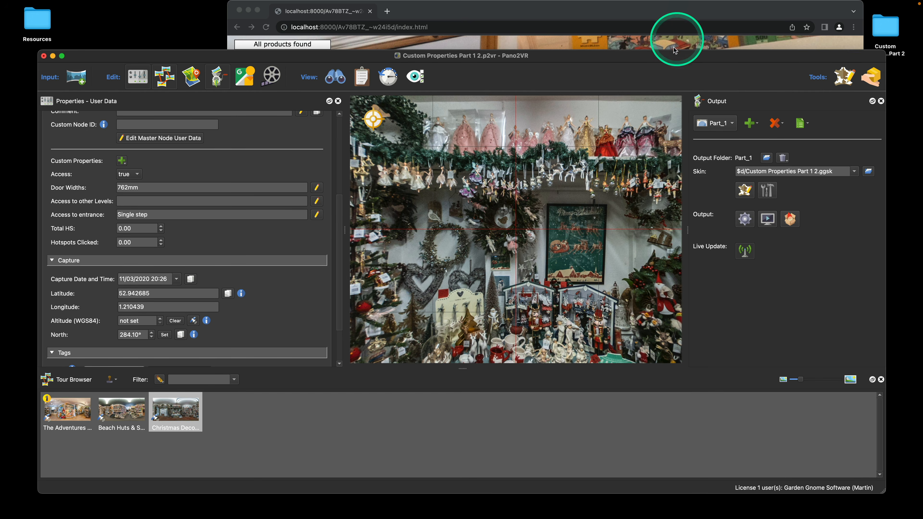
{"action": "left_click_drag", "start_coordinate": [674, 56], "coordinate": [657, 53]}
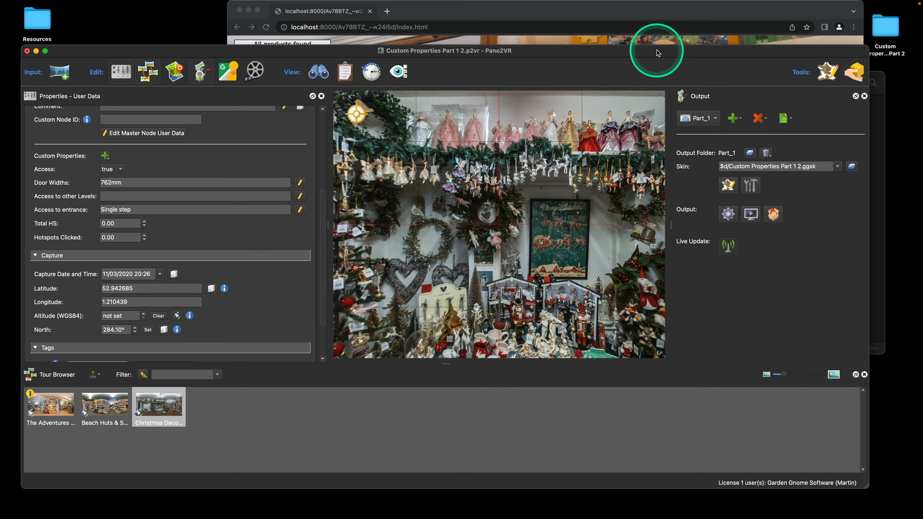
{"action": "left_click", "coordinate": [674, 15]}
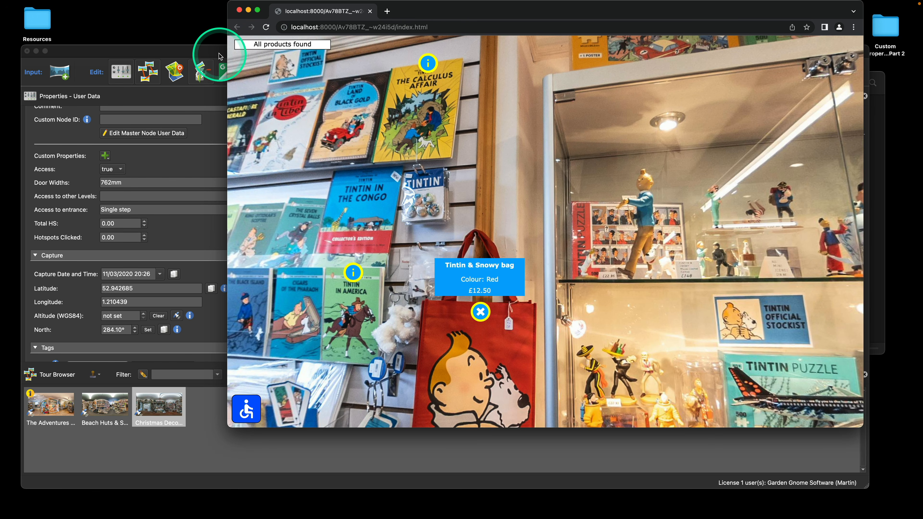
{"action": "left_click", "coordinate": [238, 10]}
{"action": "left_click", "coordinate": [734, 187]}
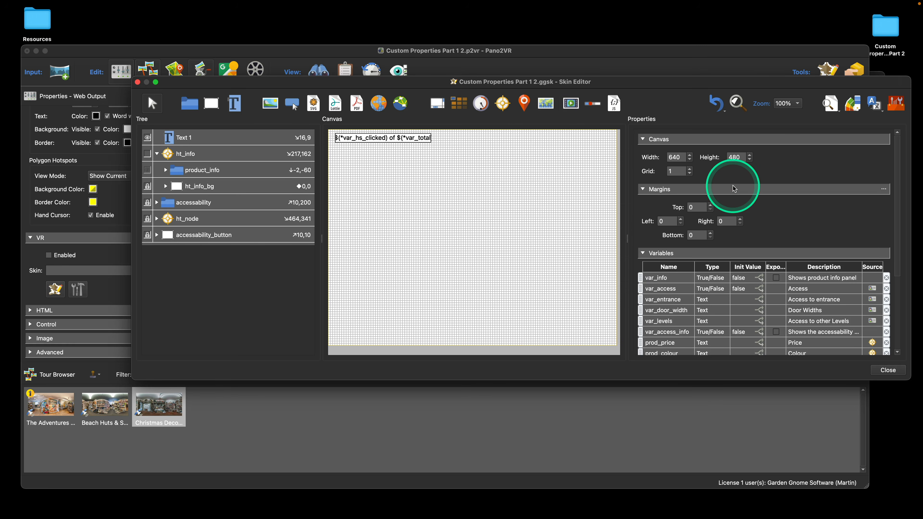
- Copy the logic block from the Text property of the Text 1 counter element, leaving its settings as they are
{"action": "left_click", "coordinate": [398, 138]}
{"action": "scroll", "coordinate": [781, 233], "scroll_direction": "down", "scroll_amount": 10}
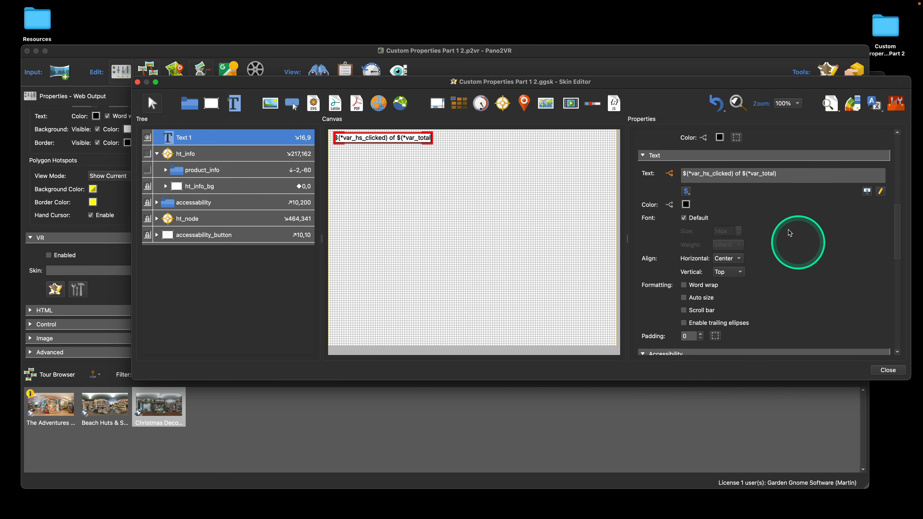
{"action": "left_click", "coordinate": [669, 173]}
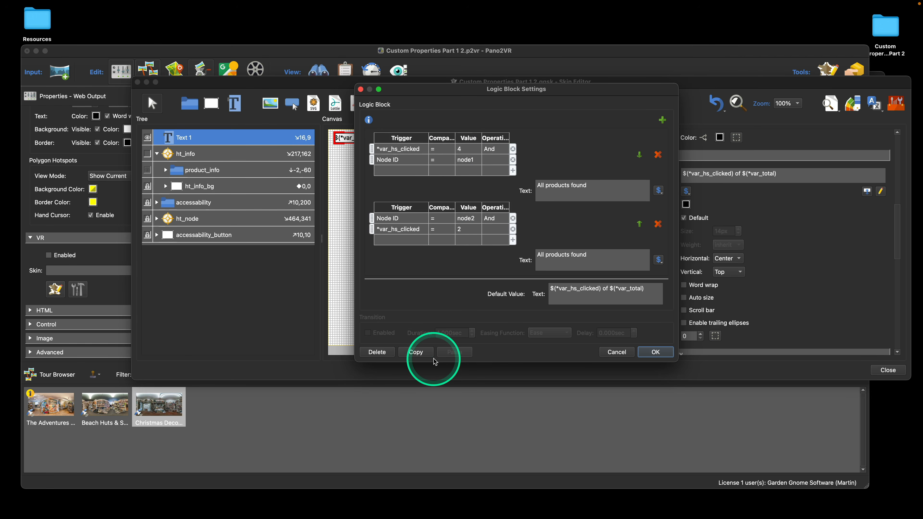
{"action": "left_click", "coordinate": [422, 352]}
{"action": "left_click", "coordinate": [616, 352]}
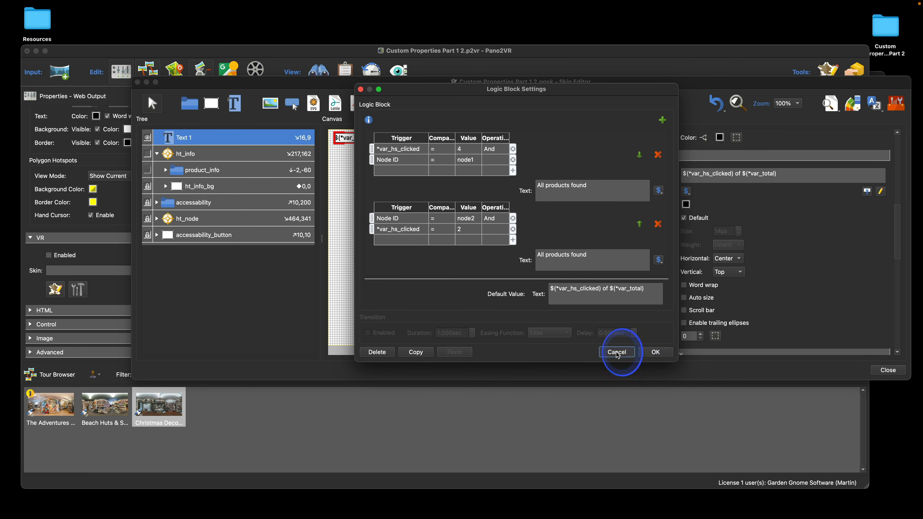
- Paste the copied logic block into the background color of the Text 1 element
{"action": "scroll", "coordinate": [833, 279], "scroll_direction": "down", "scroll_amount": 3}
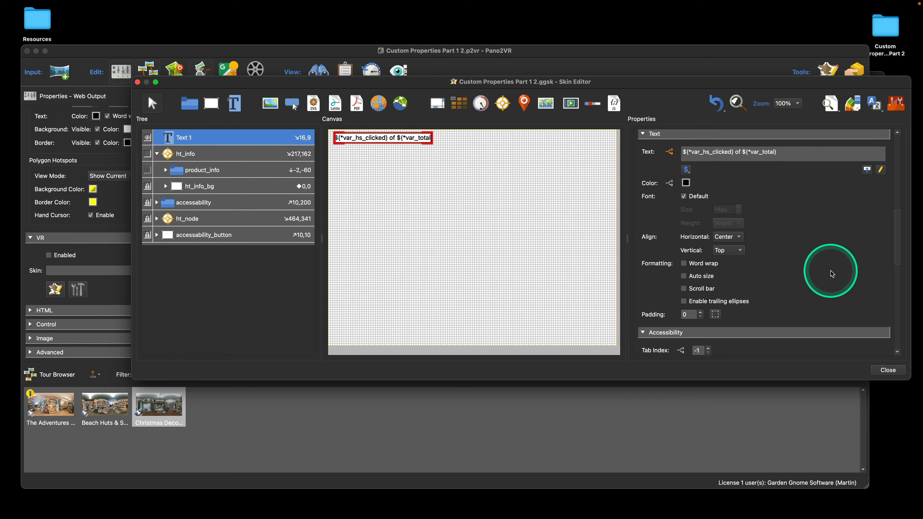
{"action": "scroll", "coordinate": [830, 271], "scroll_direction": "down", "scroll_amount": 5}
{"action": "scroll", "coordinate": [830, 270], "scroll_direction": "up", "scroll_amount": 10}
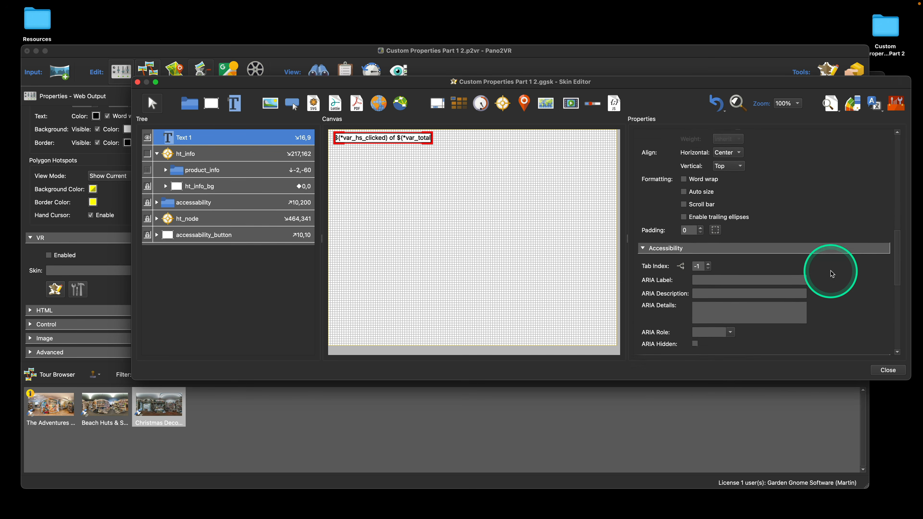
{"action": "scroll", "coordinate": [830, 270], "scroll_direction": "up", "scroll_amount": 1}
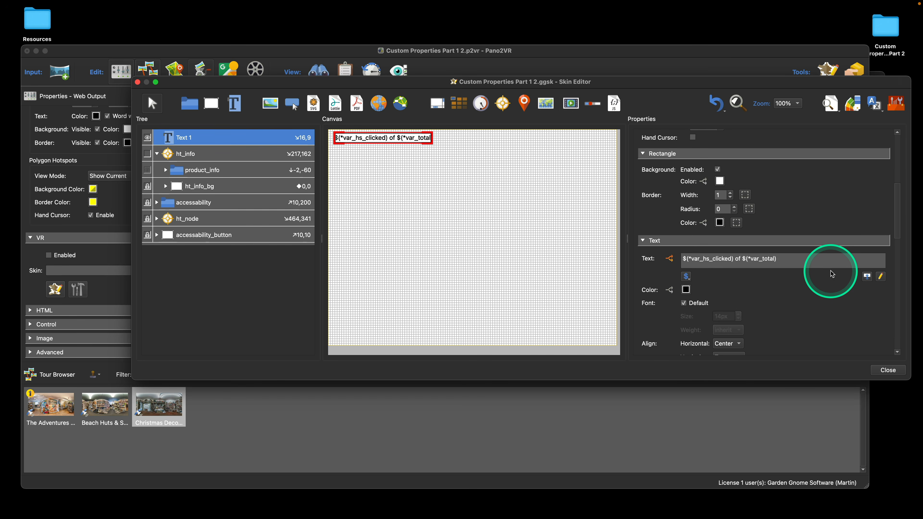
{"action": "left_click", "coordinate": [704, 183]}
{"action": "left_click", "coordinate": [454, 330]}
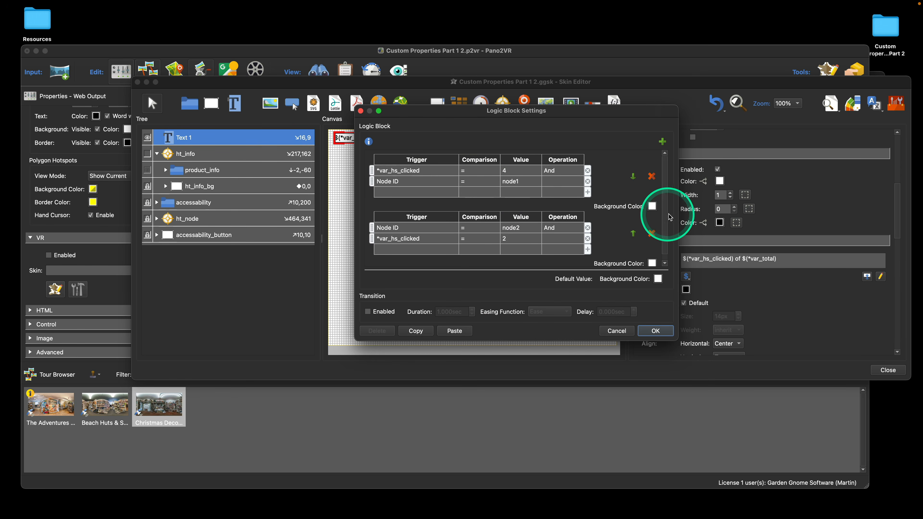
- Set the background color to red (#ff0000) for both the node1 and node2 conditions and accept the logic block
{"action": "left_click", "coordinate": [652, 206]}
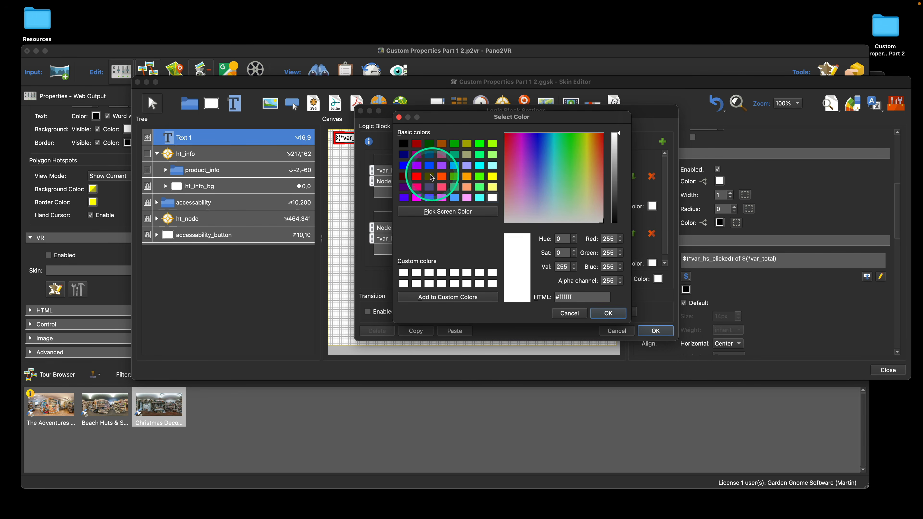
{"action": "left_click", "coordinate": [416, 177]}
{"action": "left_click", "coordinate": [608, 313]}
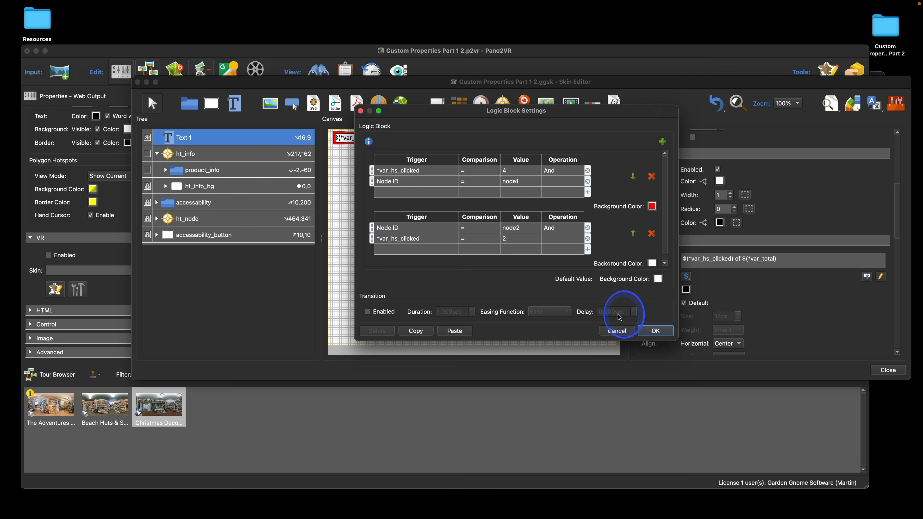
{"action": "scroll", "coordinate": [566, 207], "scroll_direction": "down", "scroll_amount": 1}
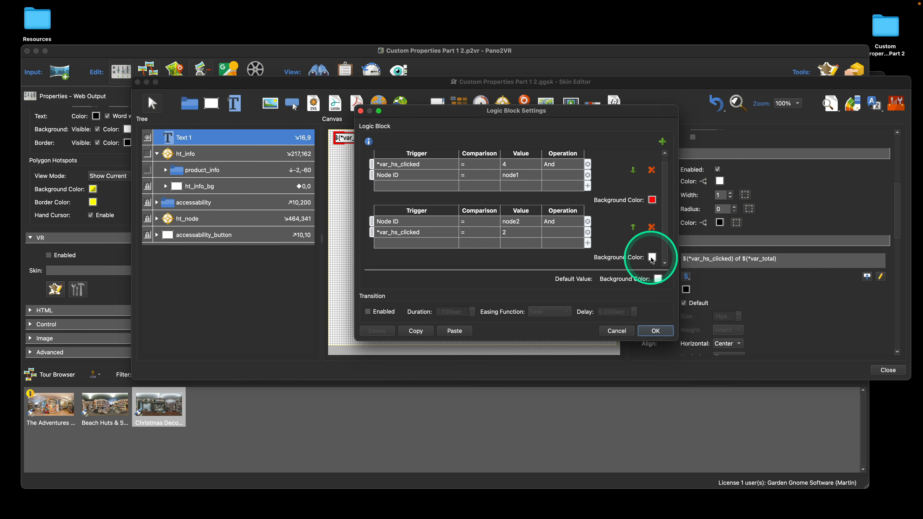
{"action": "left_click", "coordinate": [650, 257]}
{"action": "left_click", "coordinate": [417, 178]}
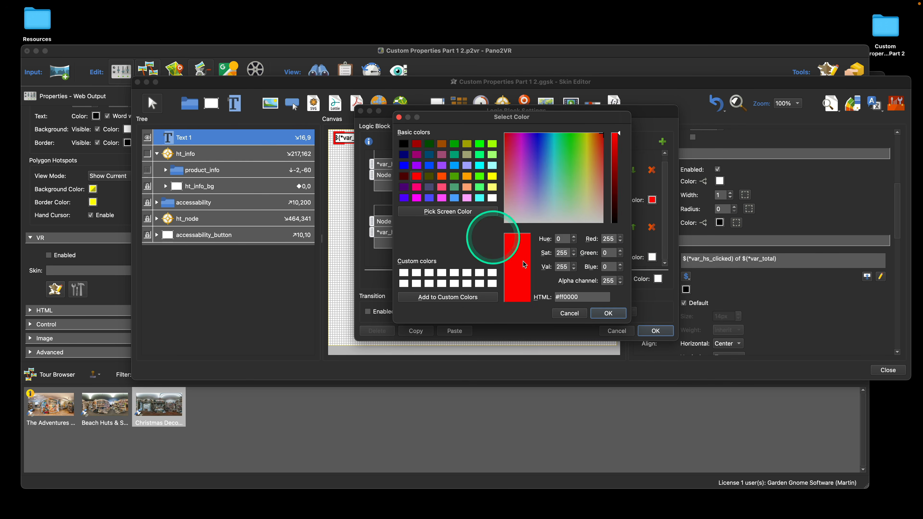
{"action": "left_click", "coordinate": [608, 313]}
{"action": "left_click", "coordinate": [656, 330]}
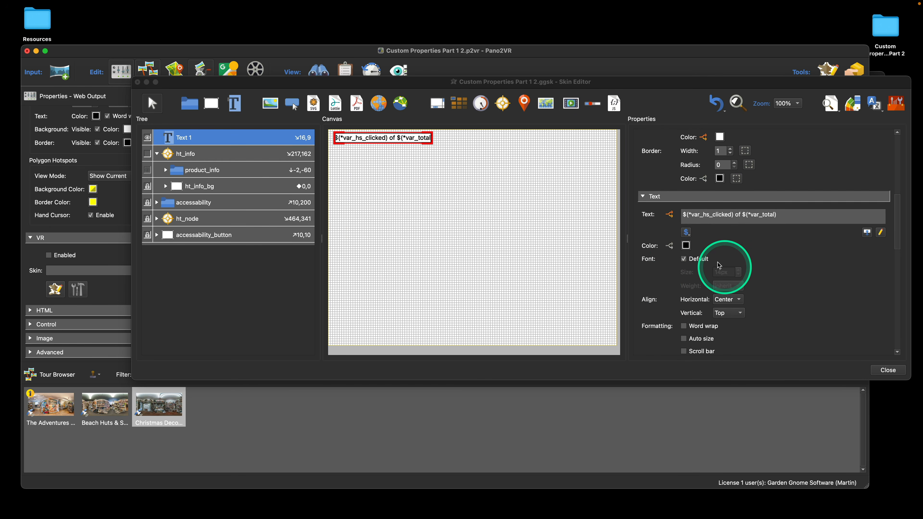
- Paste the copied logic block into Text 1's text color and set both conditions to white (#ffffff)
{"action": "left_click", "coordinate": [668, 246]}
{"action": "left_click", "coordinate": [454, 331]}
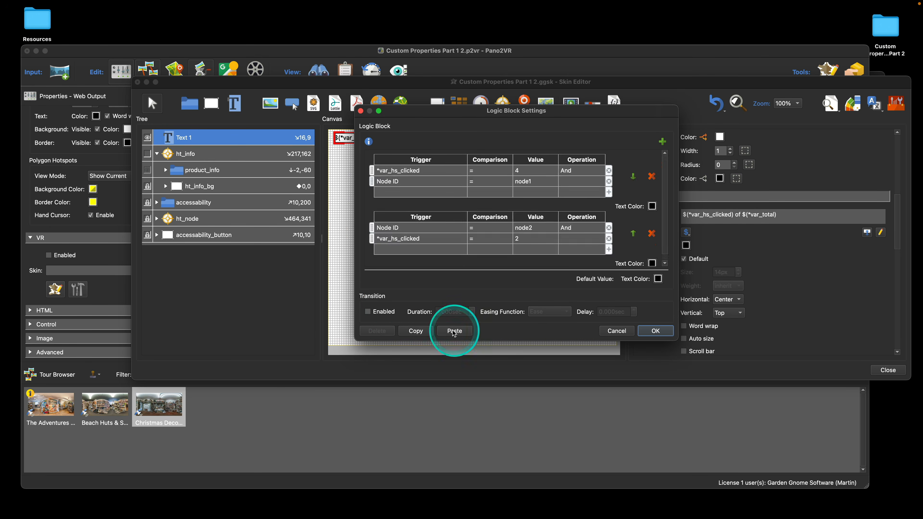
{"action": "left_click", "coordinate": [653, 207]}
{"action": "left_click", "coordinate": [492, 198]}
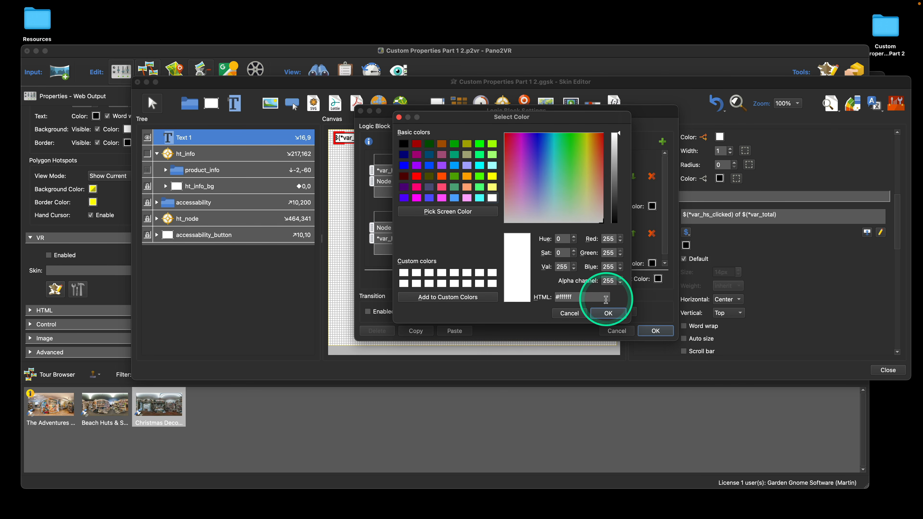
{"action": "left_click", "coordinate": [609, 313]}
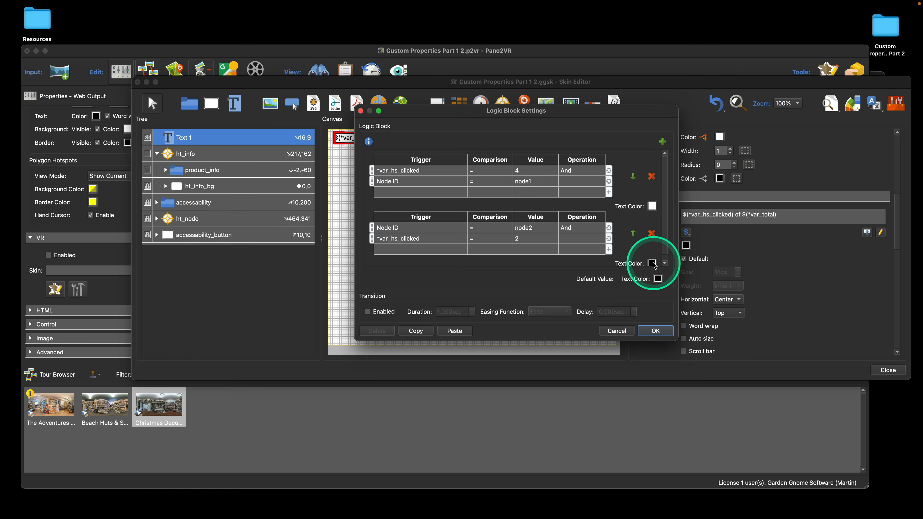
{"action": "left_click", "coordinate": [652, 263]}
{"action": "left_click", "coordinate": [492, 197]}
{"action": "left_click", "coordinate": [608, 313]}
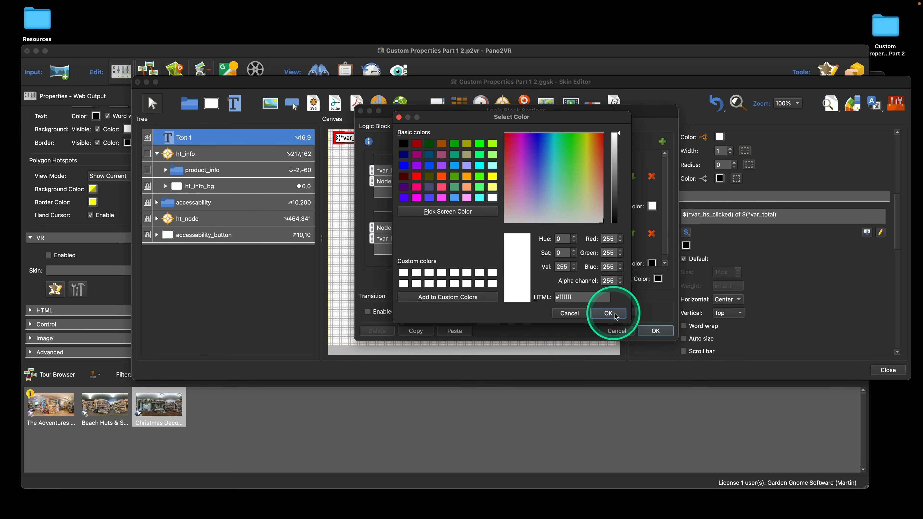
{"action": "left_click", "coordinate": [654, 332]}
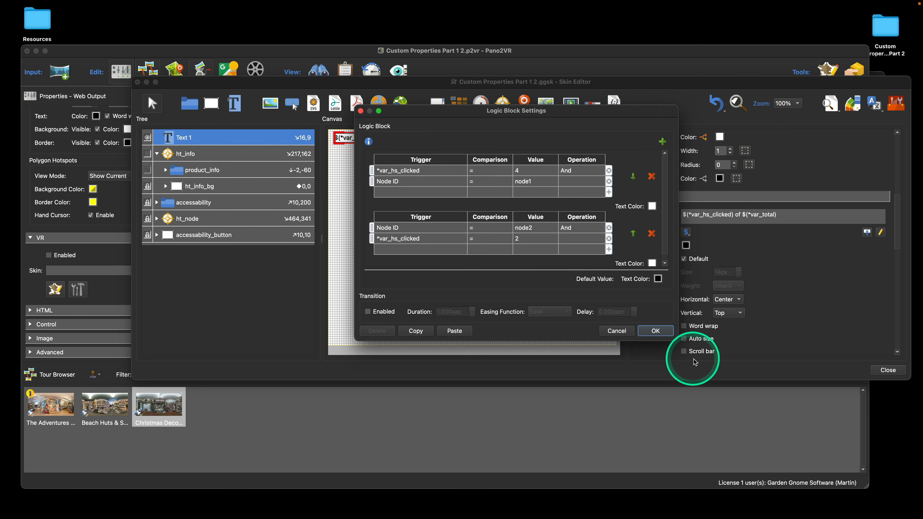
{"action": "left_click", "coordinate": [656, 331]}
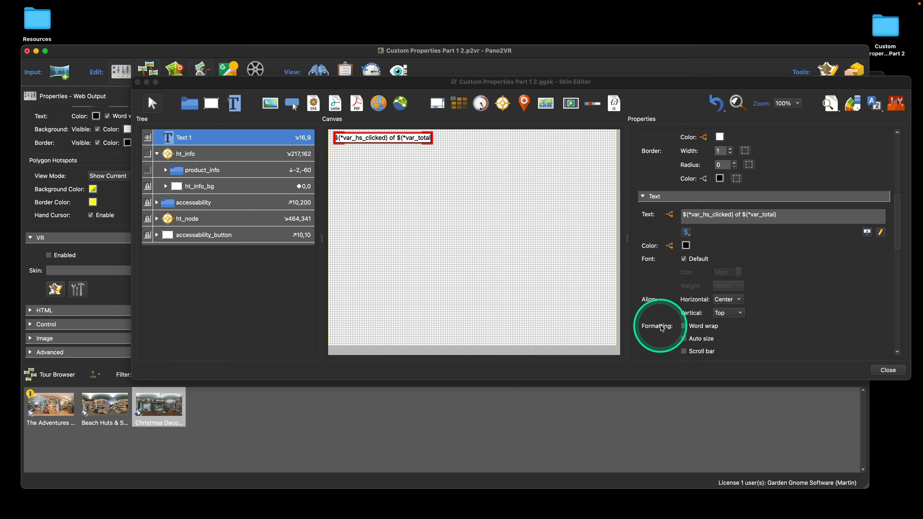
- Close the Skin Editor with the skin changes saved and regenerate the tour output, overwriting pano.xml
{"action": "left_click", "coordinate": [877, 371]}
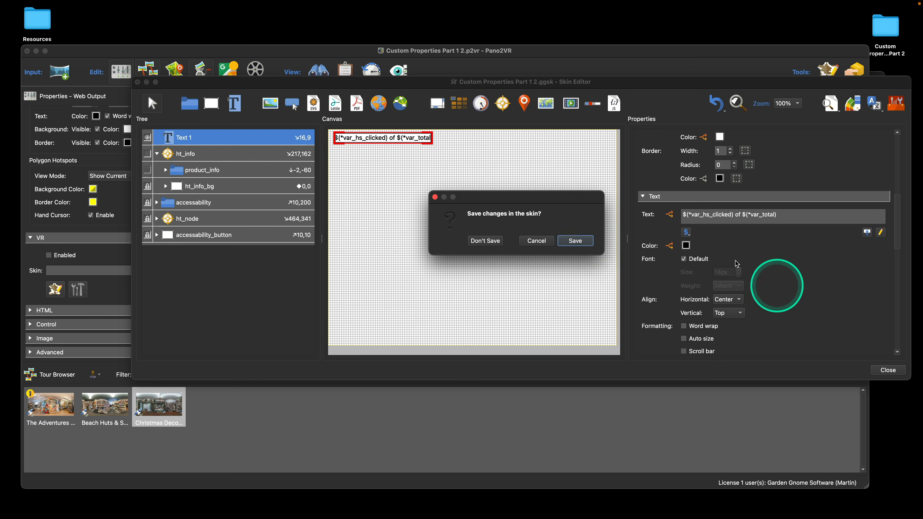
{"action": "left_click", "coordinate": [581, 241]}
{"action": "left_click", "coordinate": [722, 220]}
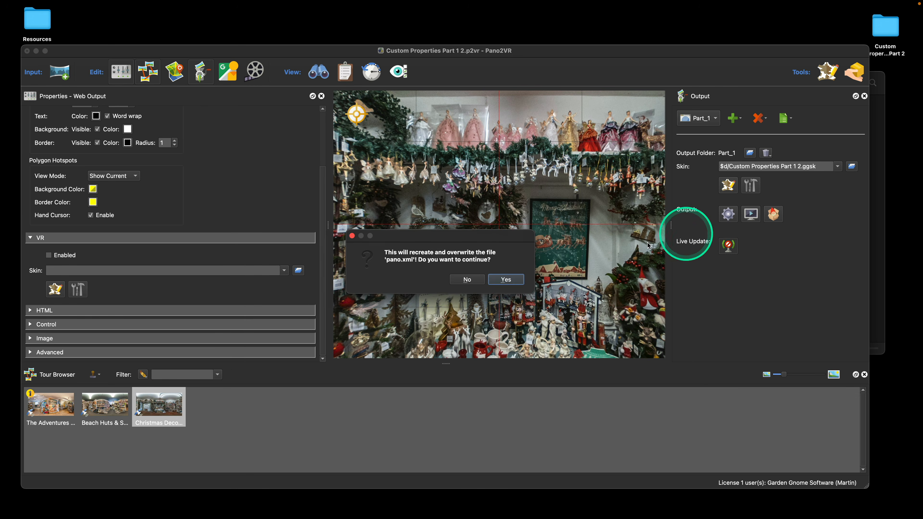
{"action": "left_click", "coordinate": [523, 278]}
{"action": "left_click", "coordinate": [522, 195]}
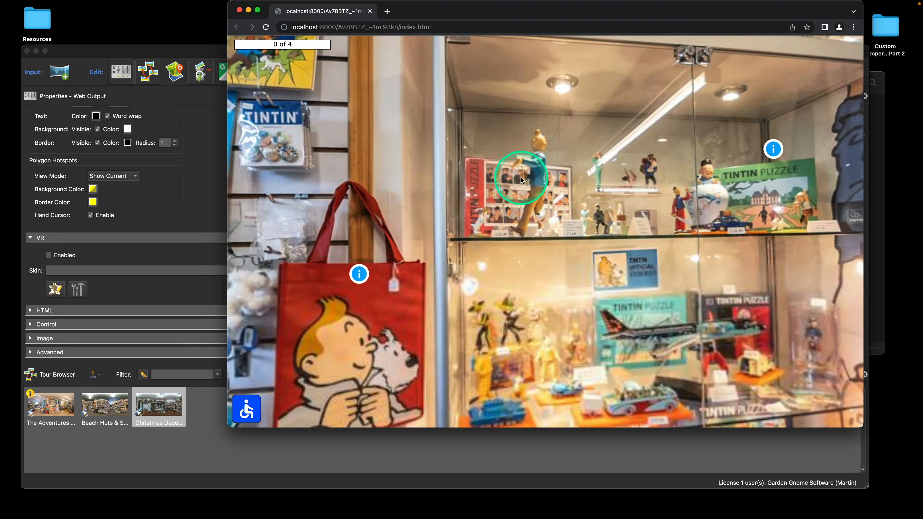
- Test the product counter in the browser tour by opening all four product hotspots in the Tintin scene
{"action": "left_click", "coordinate": [358, 271]}
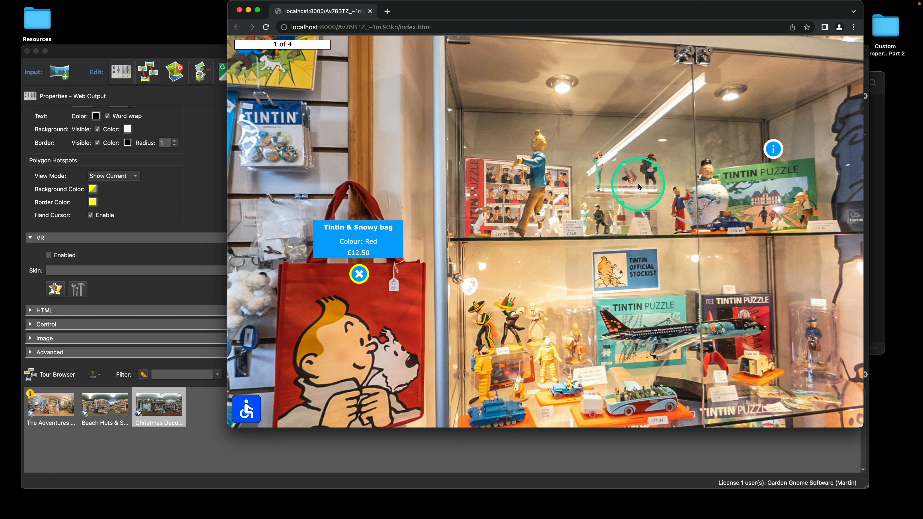
{"action": "left_click", "coordinate": [771, 149]}
{"action": "left_click_drag", "start_coordinate": [521, 173], "coordinate": [624, 240]}
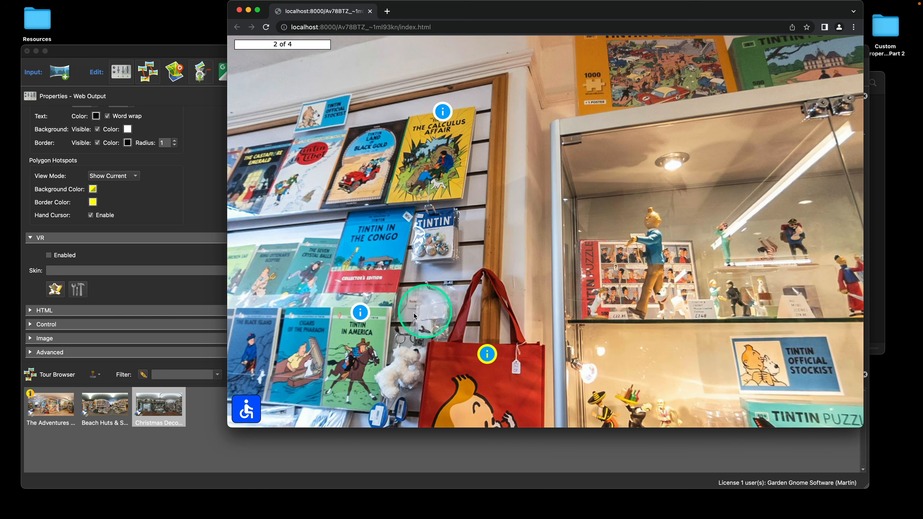
{"action": "left_click", "coordinate": [360, 313]}
{"action": "left_click", "coordinate": [444, 113]}
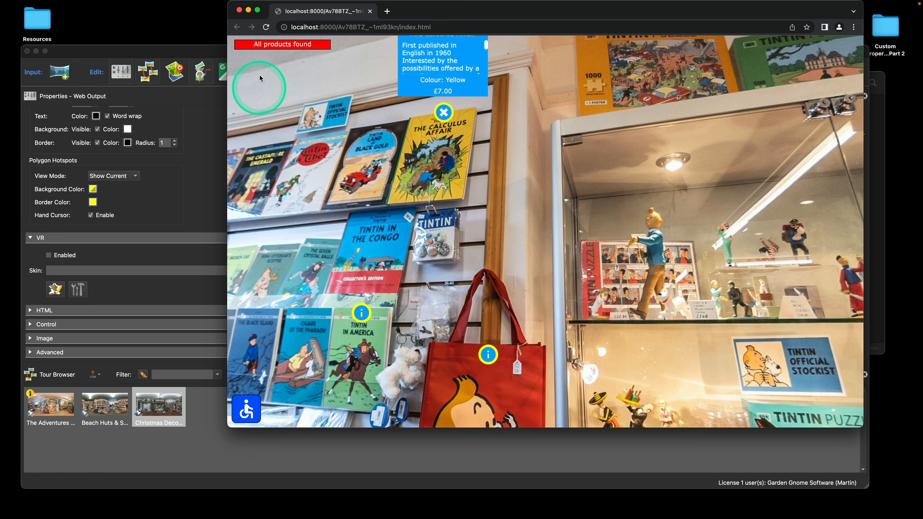
- Close the tour preview and the Part 1 project, saving the project's changes
{"action": "left_click", "coordinate": [240, 10]}
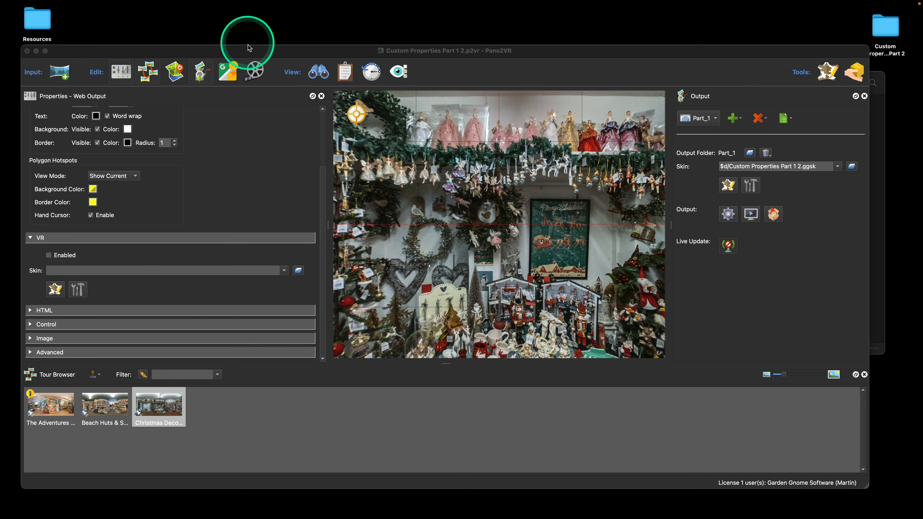
{"action": "left_click_drag", "start_coordinate": [250, 52], "coordinate": [269, 51]}
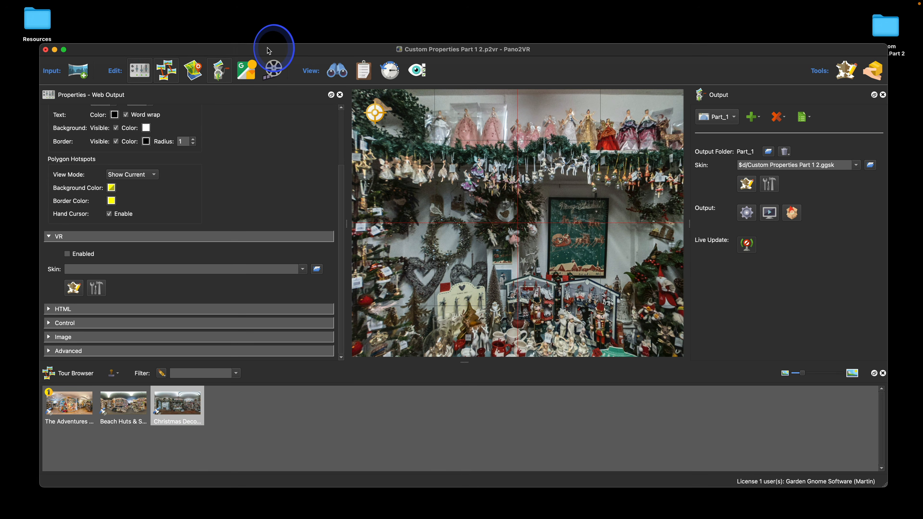
{"action": "left_click", "coordinate": [47, 52]}
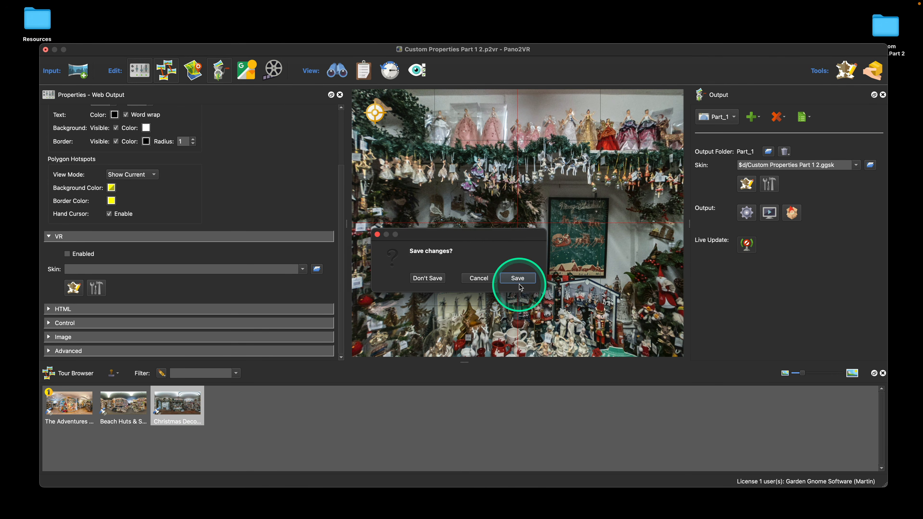
{"action": "left_click", "coordinate": [520, 276]}
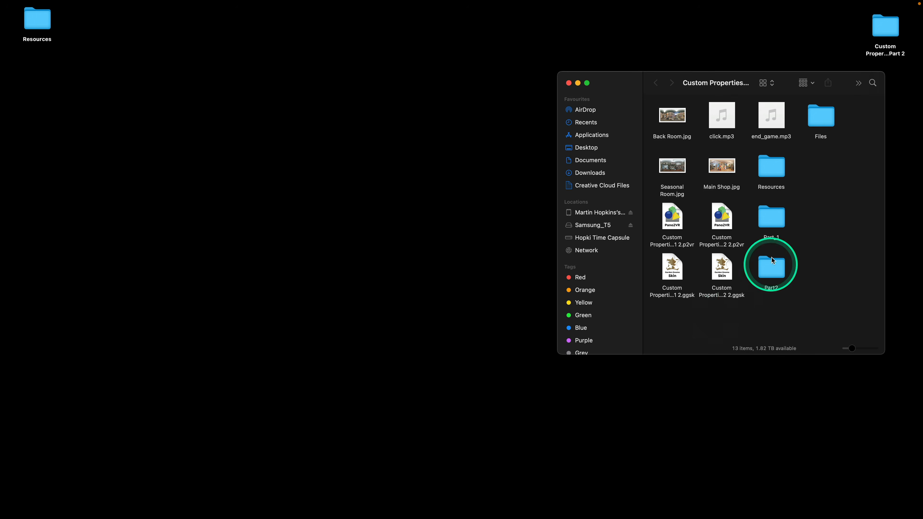
- Open the project Custom Properties Part 2 2.p2vr and preview its Part2 output in the browser
{"action": "left_click", "coordinate": [723, 218]}
{"action": "double_click", "coordinate": [725, 225]}
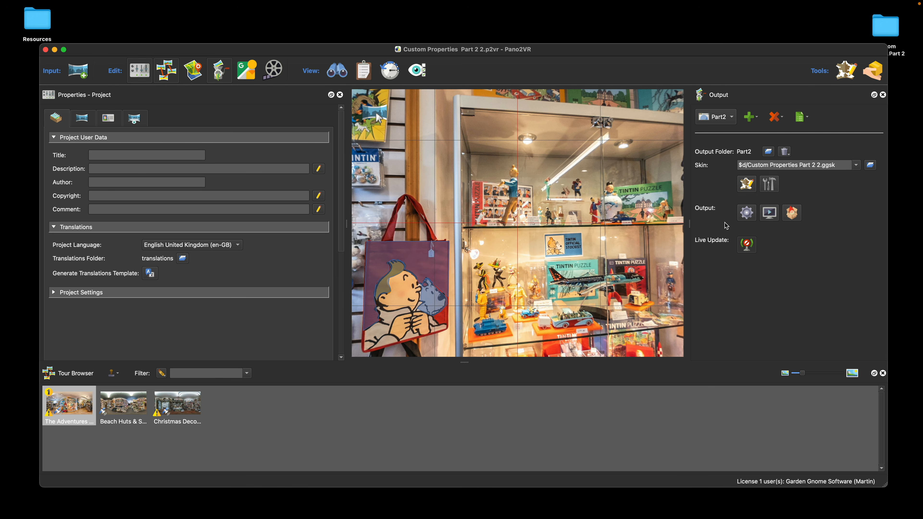
{"action": "left_click", "coordinate": [769, 213]}
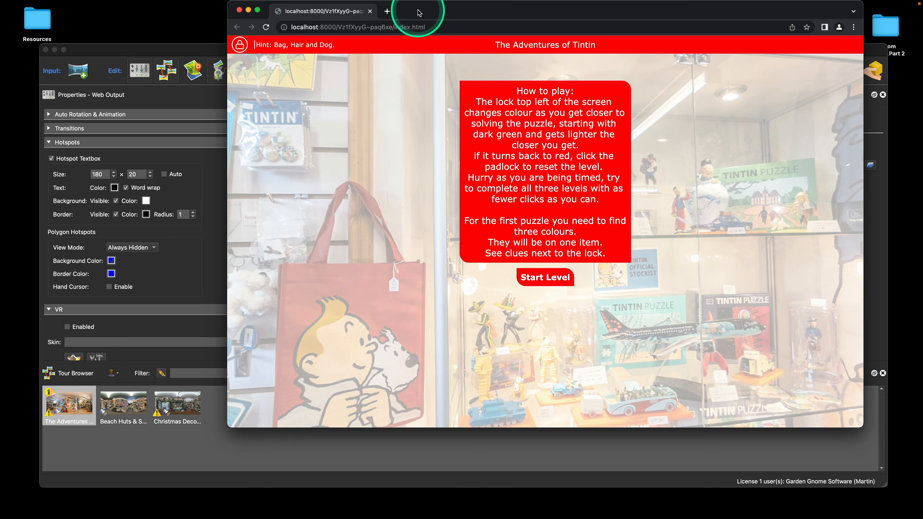
{"action": "left_click_drag", "start_coordinate": [422, 11], "coordinate": [354, 22]}
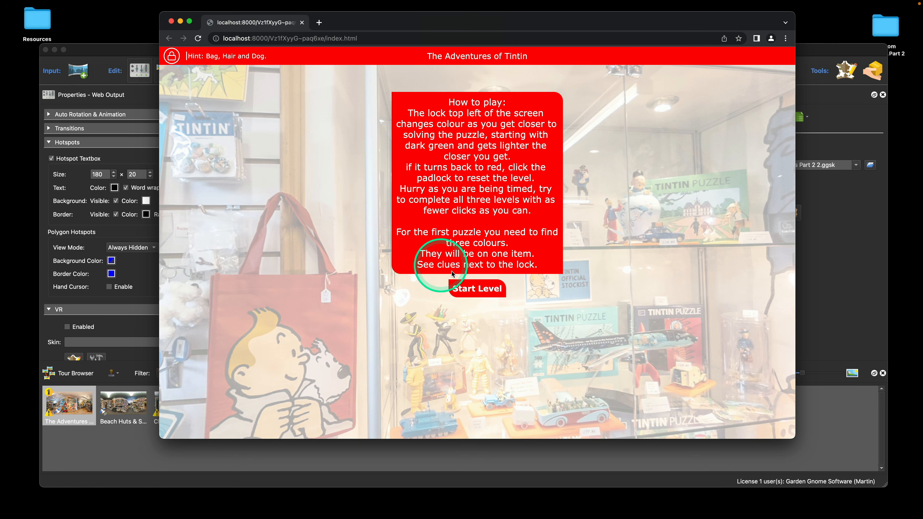
- Reload the tour preview, start the Tintin level and solve the bag, hair and dog puzzle on the red Tintin bag
{"action": "left_click", "coordinate": [469, 289]}
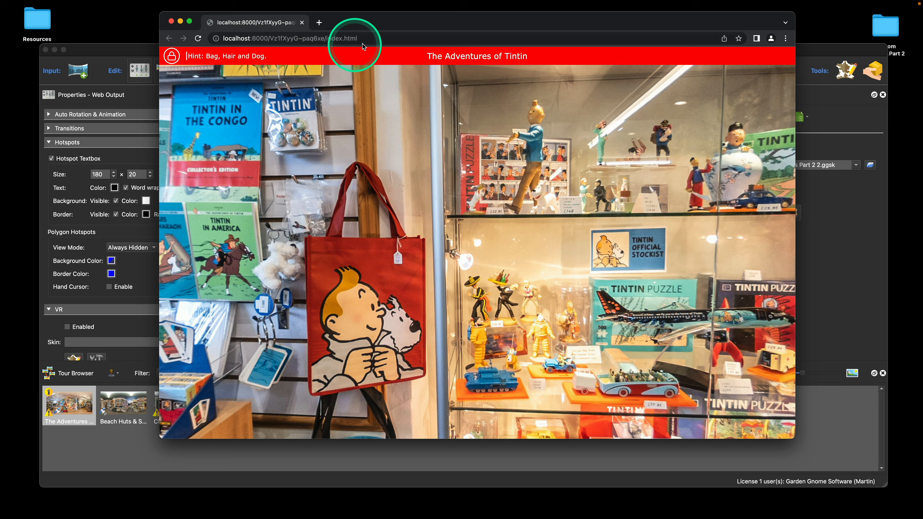
{"action": "left_click", "coordinate": [197, 39]}
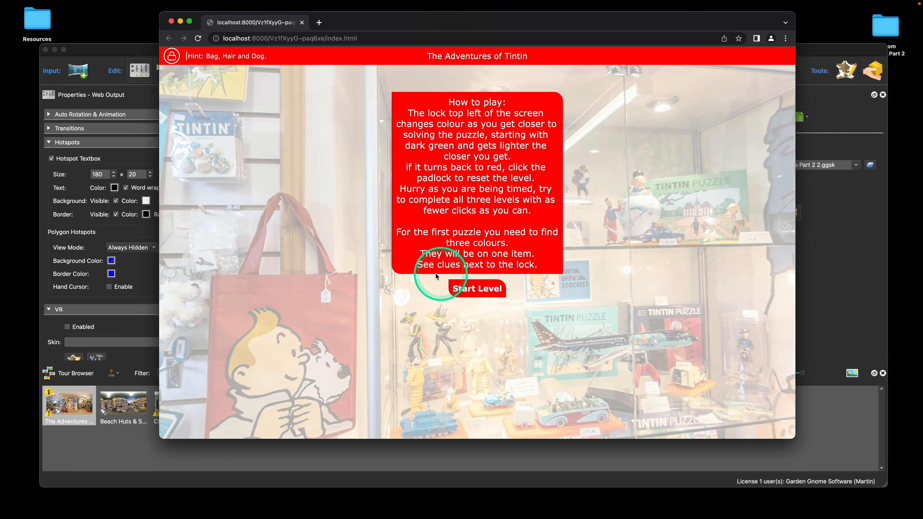
{"action": "left_click", "coordinate": [481, 292]}
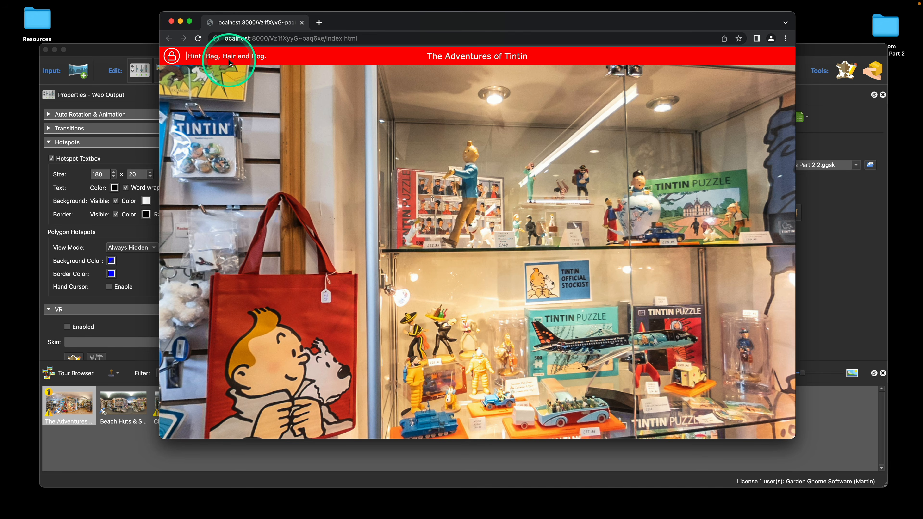
{"action": "left_click_drag", "start_coordinate": [363, 159], "coordinate": [439, 78]}
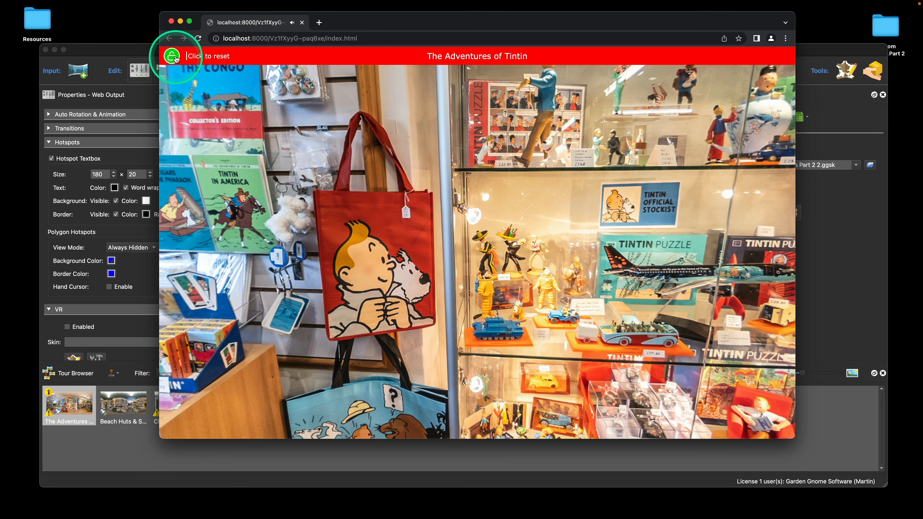
- Find the doorway hotspot in the Tintin scene, reset the level with the padlock and test the locked door
{"action": "left_click", "coordinate": [179, 67]}
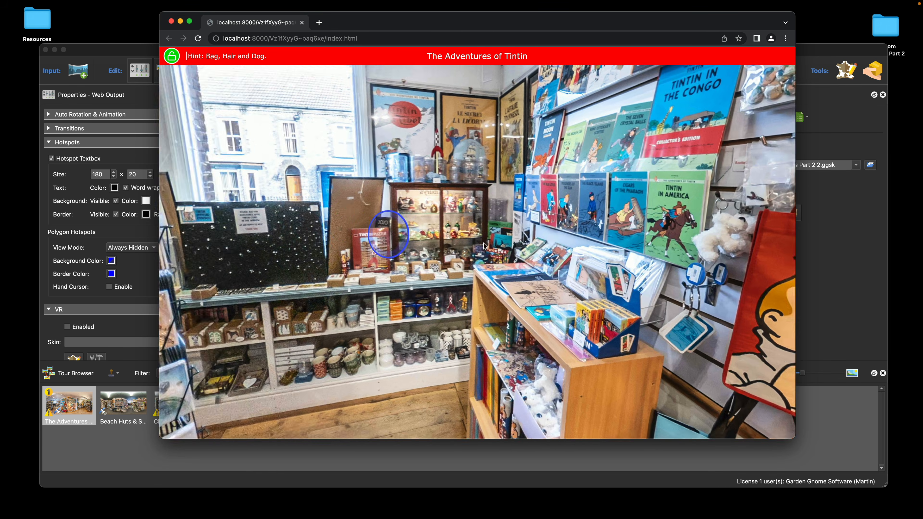
{"action": "left_click", "coordinate": [489, 261]}
{"action": "left_click_drag", "start_coordinate": [488, 258], "coordinate": [536, 258]}
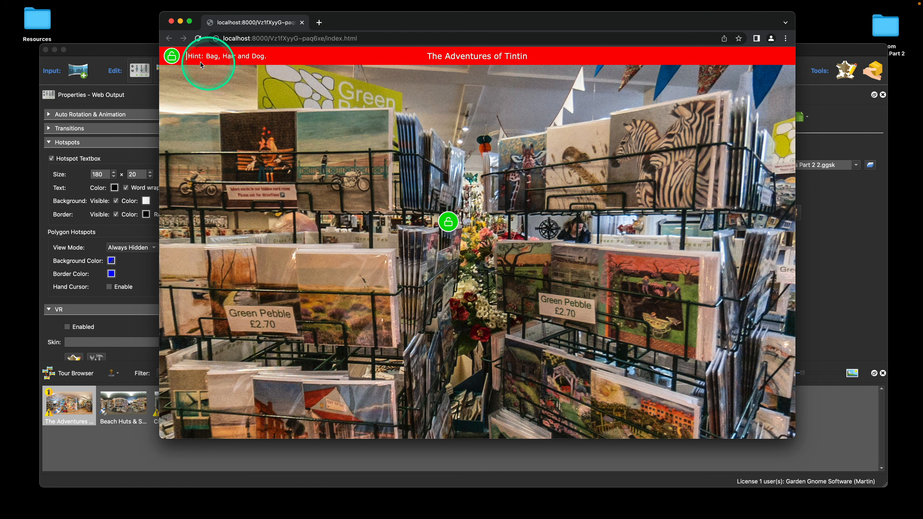
{"action": "left_click", "coordinate": [172, 60]}
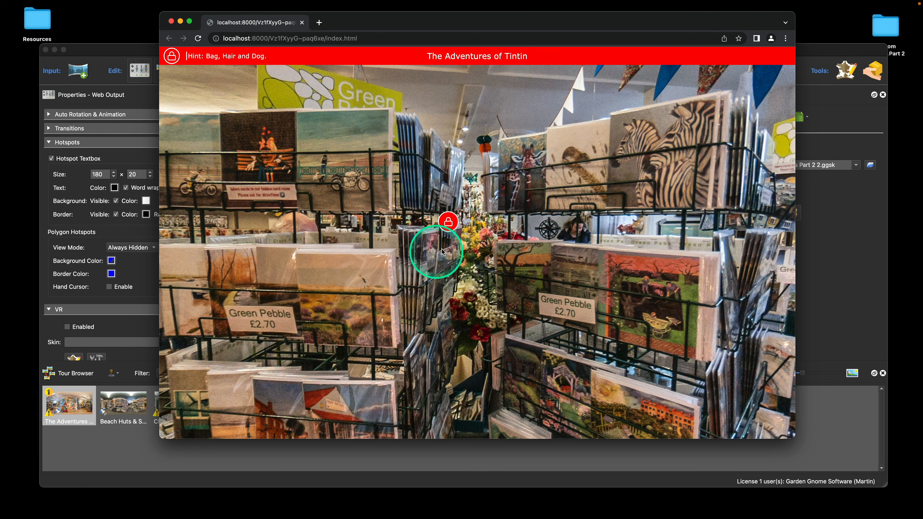
{"action": "left_click", "coordinate": [448, 222]}
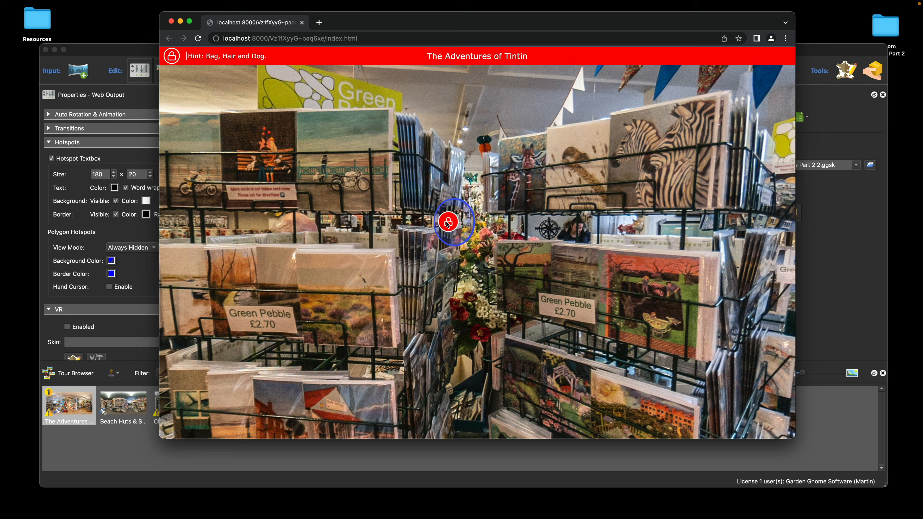
- Solve the Tintin bag puzzle again and go through the unlocked doorway to the Beach Huts & Soft Toys scene
{"action": "left_click_drag", "start_coordinate": [275, 220], "coordinate": [392, 237]}
{"action": "left_click", "coordinate": [412, 261]}
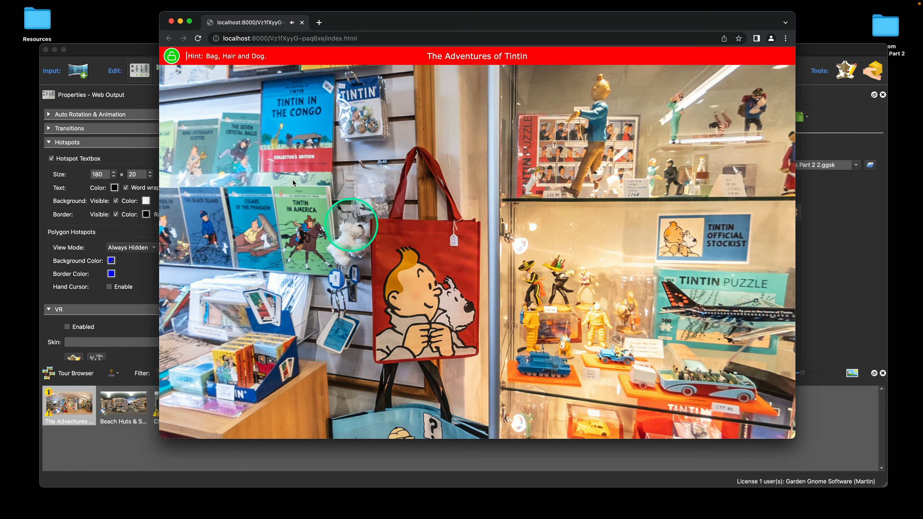
{"action": "left_click_drag", "start_coordinate": [285, 169], "coordinate": [604, 245]}
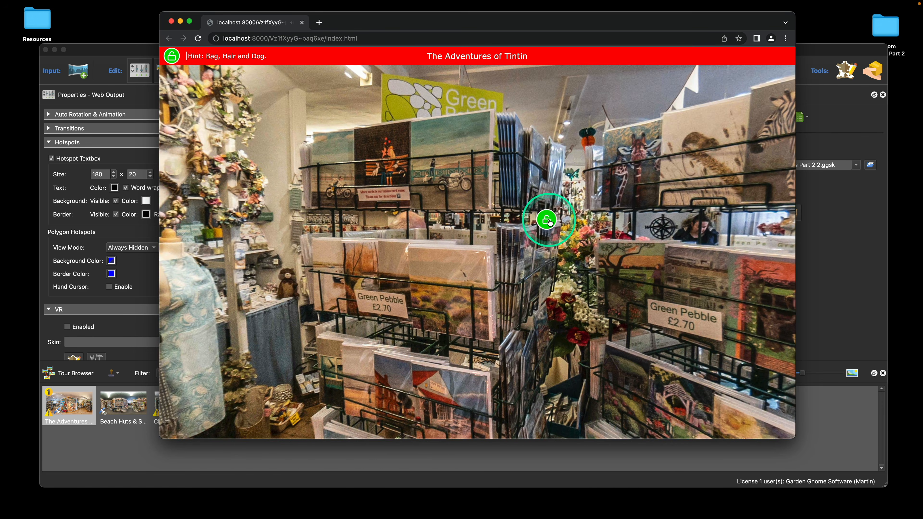
{"action": "left_click", "coordinate": [545, 215]}
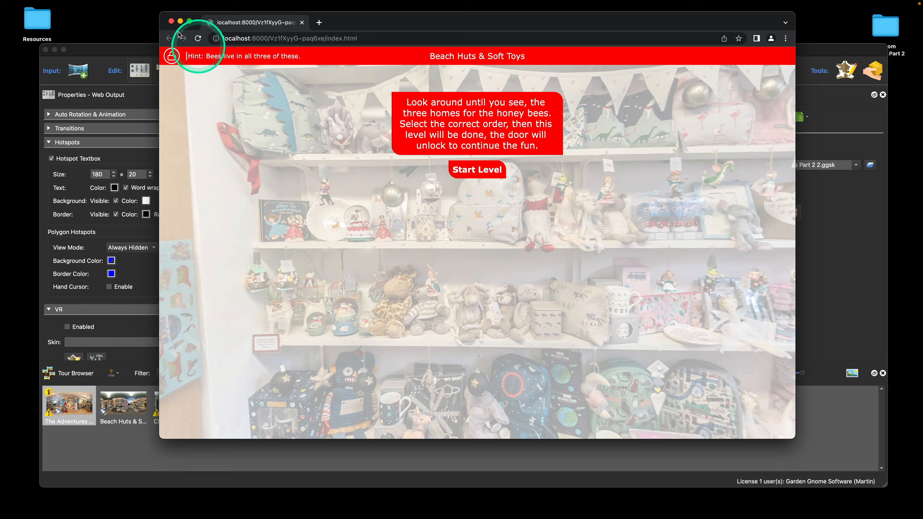
- Start the Beach Huts & Soft Toys level and solve it by selecting the three beehives in order, resetting with the padlock between attempts
{"action": "left_click", "coordinate": [468, 173]}
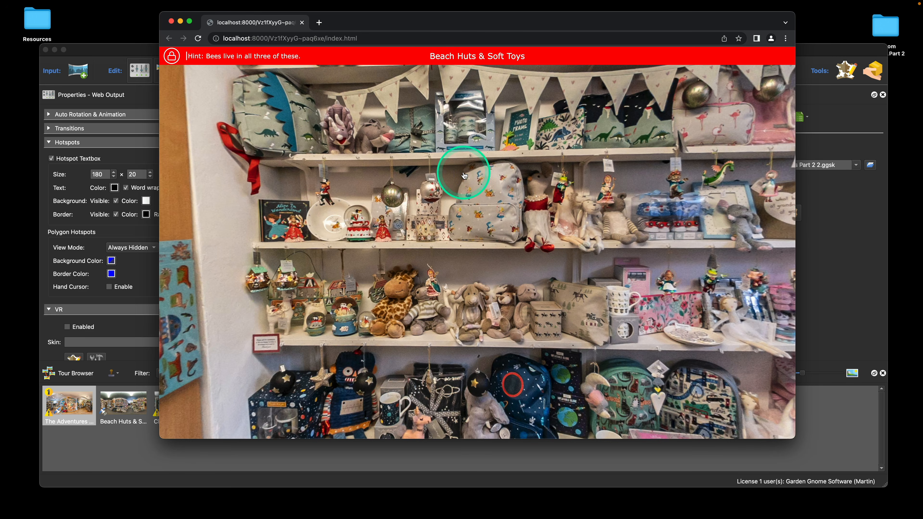
{"action": "left_click_drag", "start_coordinate": [350, 237], "coordinate": [370, 223]}
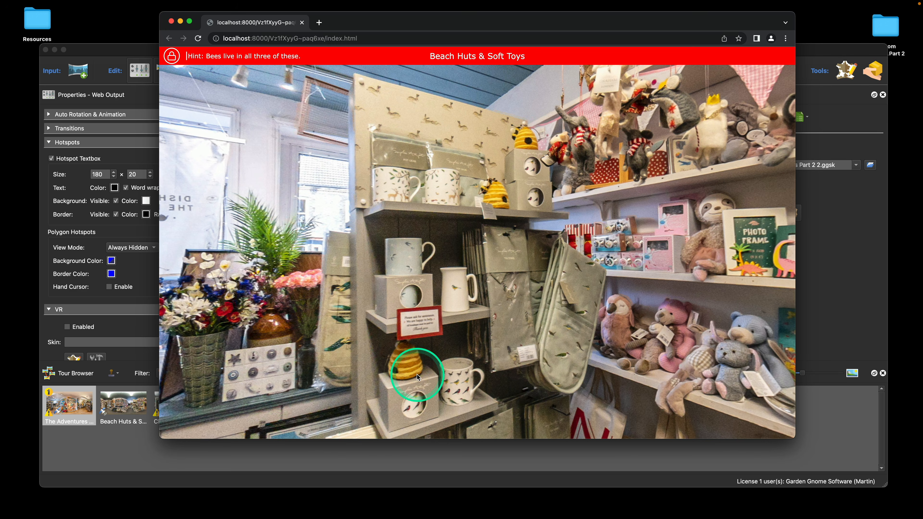
{"action": "left_click_drag", "start_coordinate": [552, 252], "coordinate": [583, 233]}
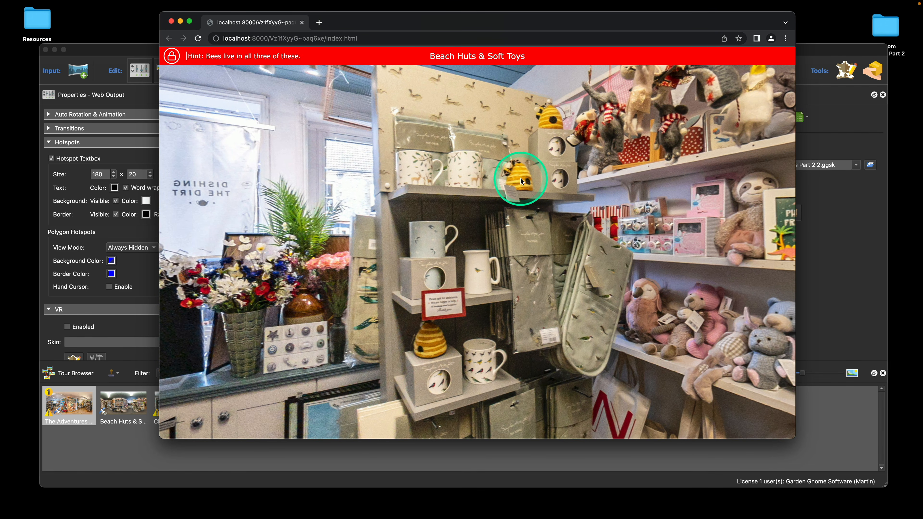
{"action": "left_click", "coordinate": [173, 59]}
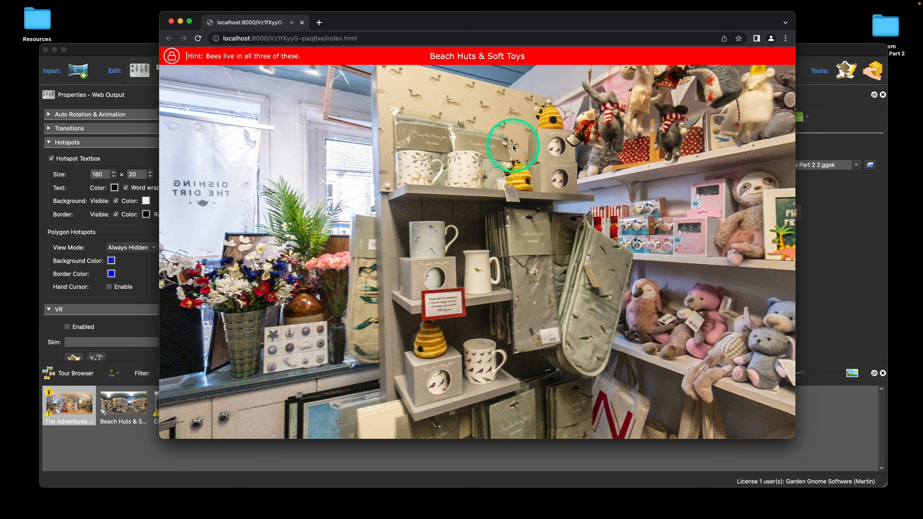
{"action": "left_click", "coordinate": [430, 343]}
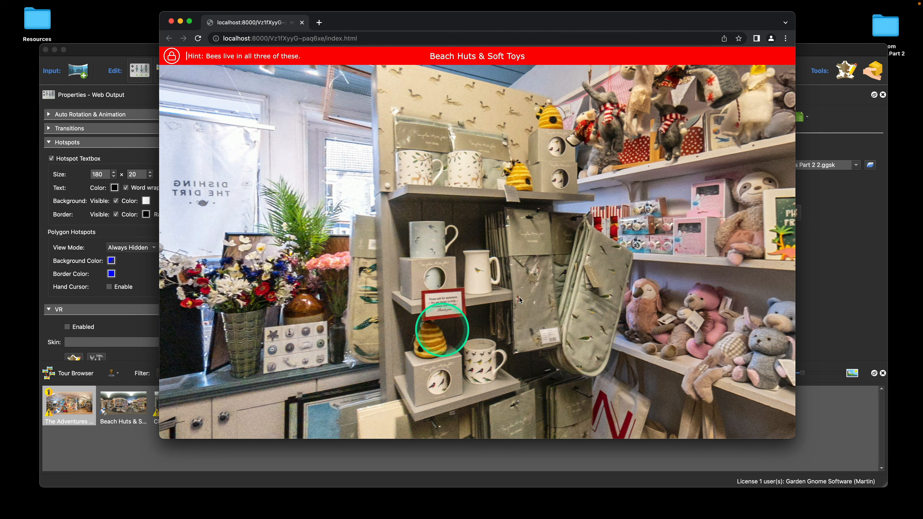
{"action": "left_click", "coordinate": [555, 128]}
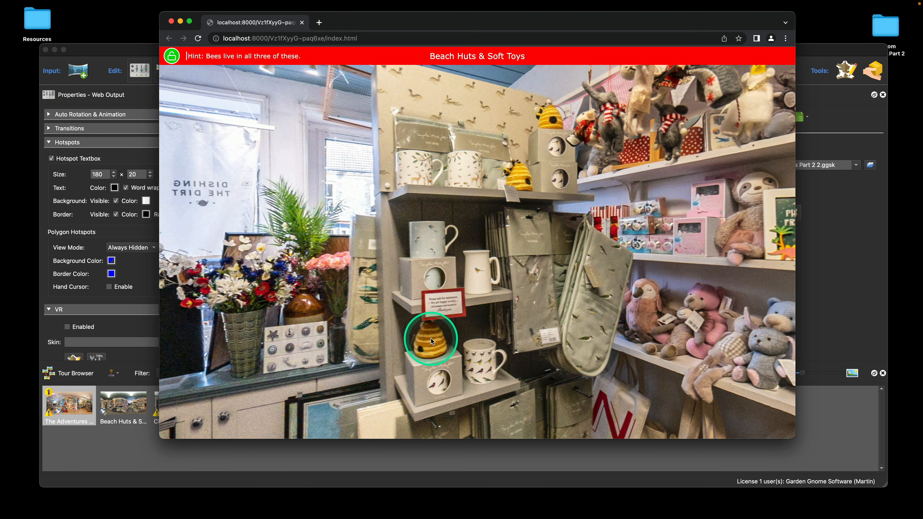
- Go through the unlocked doorway in Beach Huts & Soft Toys to the Christmas Decorations scene
{"action": "scroll", "coordinate": [431, 338], "scroll_direction": "up", "scroll_amount": 3}
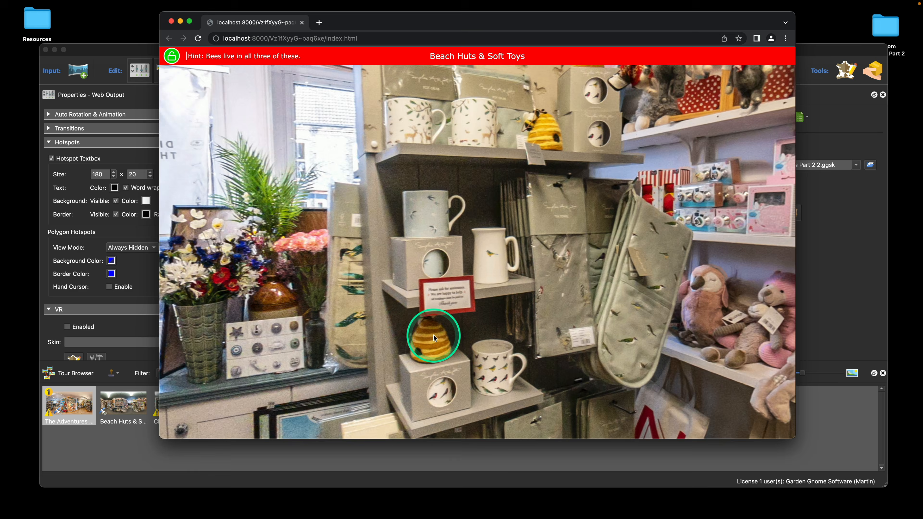
{"action": "scroll", "coordinate": [433, 337], "scroll_direction": "down", "scroll_amount": 3}
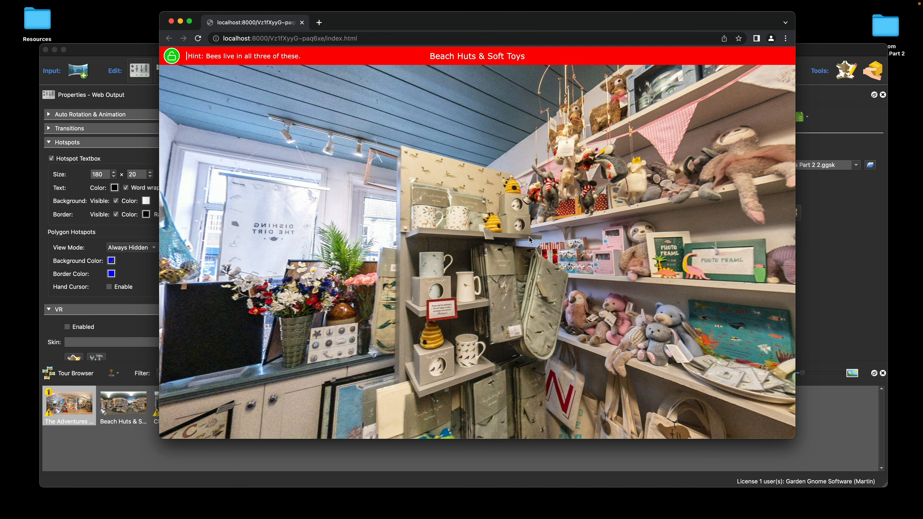
{"action": "left_click_drag", "start_coordinate": [599, 270], "coordinate": [406, 261]}
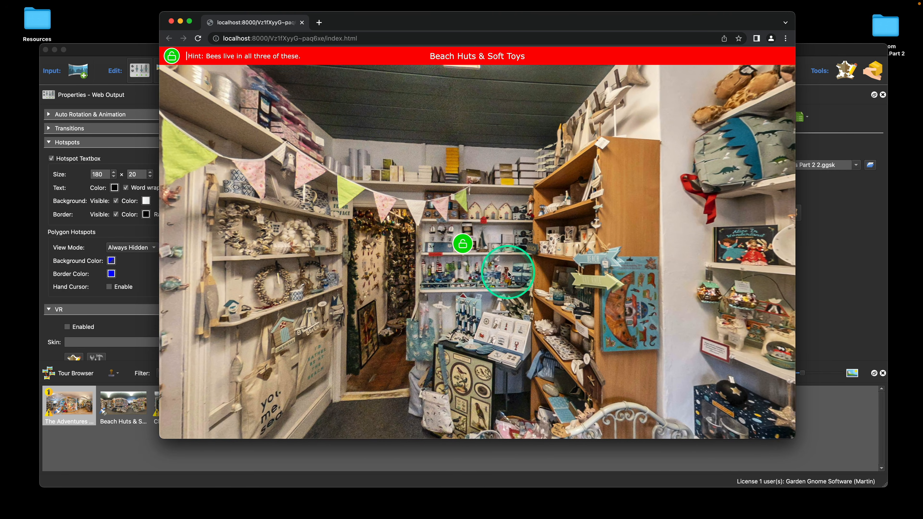
{"action": "left_click", "coordinate": [459, 243]}
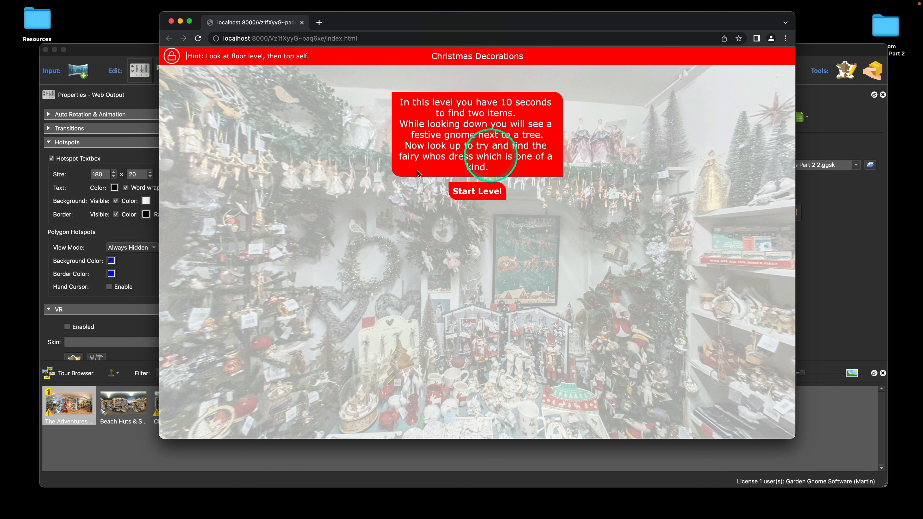
- Start the 10-second Christmas Decorations level, select the floor-level gnome and look up at the fairies until the time runs out
{"action": "left_click", "coordinate": [475, 191]}
{"action": "left_click_drag", "start_coordinate": [469, 322], "coordinate": [495, 268]}
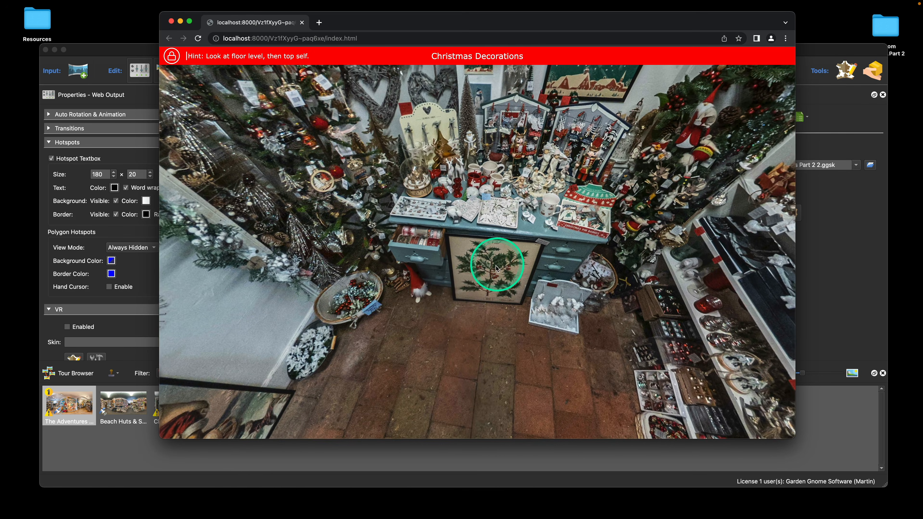
{"action": "left_click", "coordinate": [419, 288]}
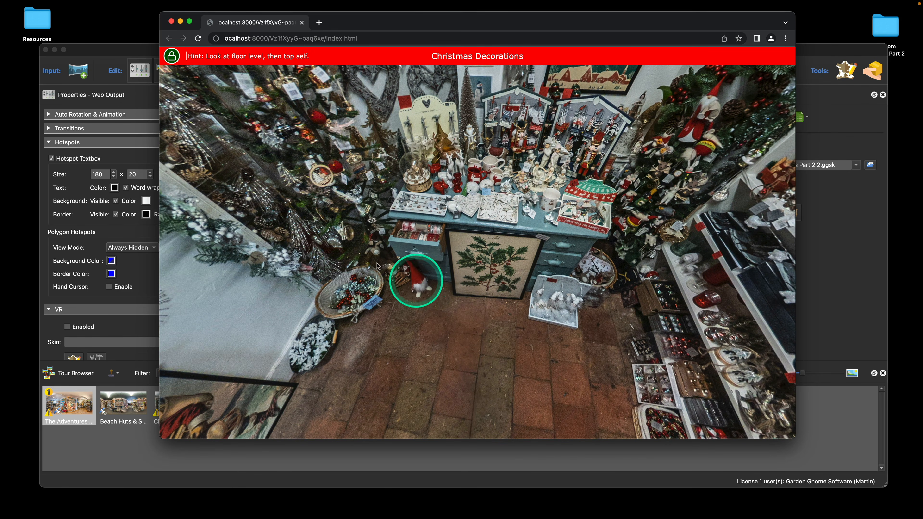
{"action": "left_click_drag", "start_coordinate": [566, 191], "coordinate": [540, 273]}
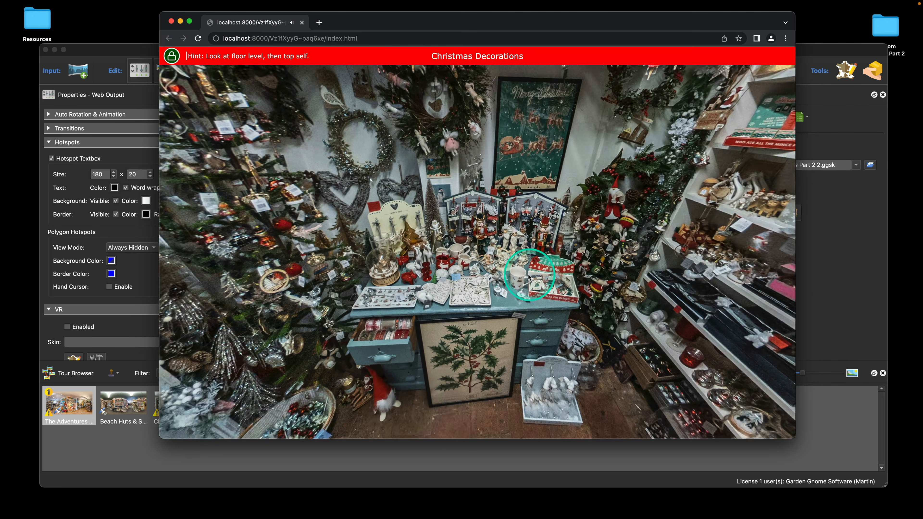
{"action": "left_click_drag", "start_coordinate": [567, 214], "coordinate": [571, 283]}
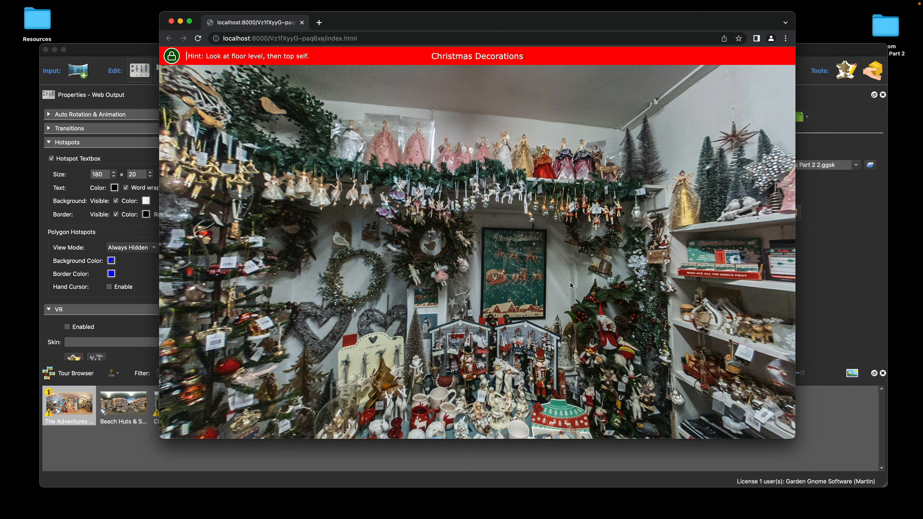
{"action": "left_click_drag", "start_coordinate": [573, 275], "coordinate": [573, 242]}
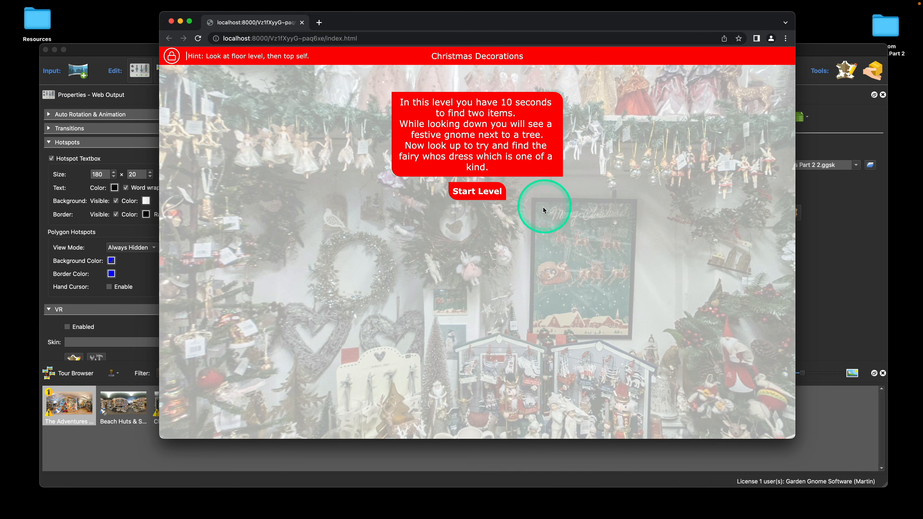
- Complete the Christmas Decorations level by selecting the gnome and the fairy in the red dress, and restart the game from the trophy
{"action": "left_click", "coordinate": [487, 195]}
{"action": "left_click_drag", "start_coordinate": [608, 196], "coordinate": [608, 254]}
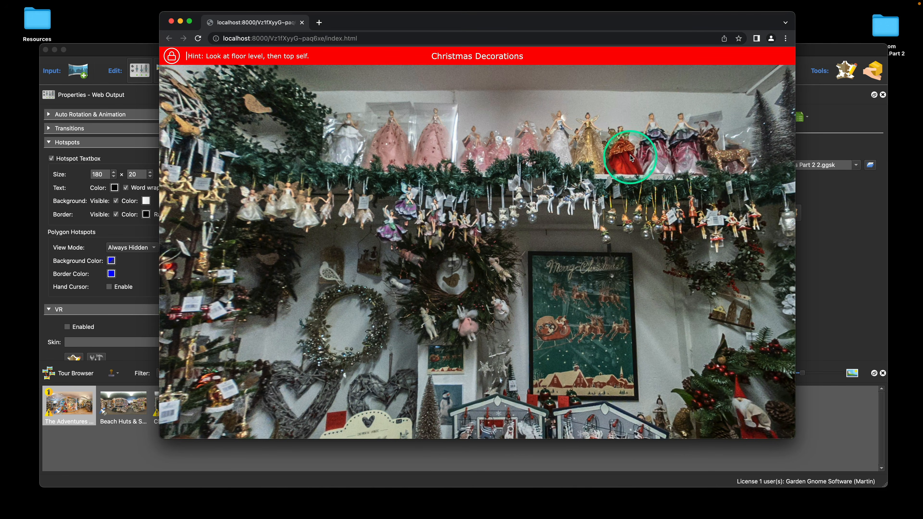
{"action": "left_click_drag", "start_coordinate": [496, 298], "coordinate": [541, 160]}
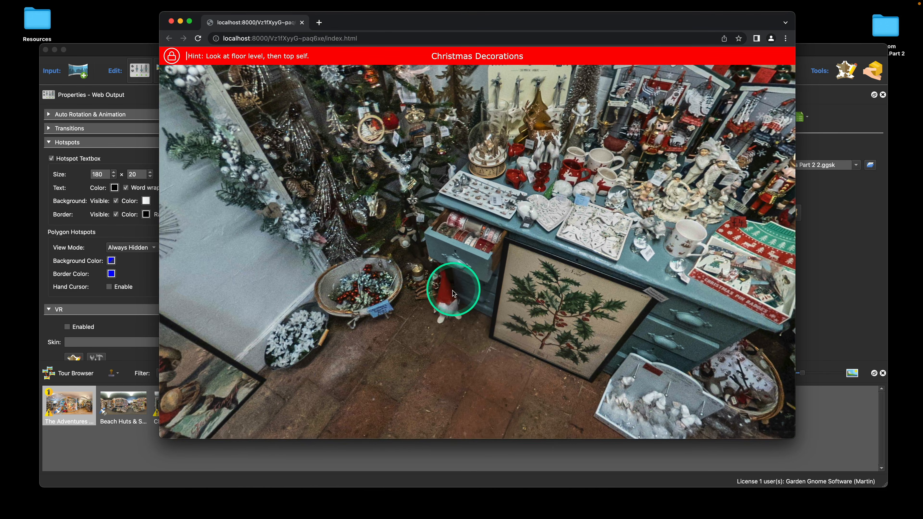
{"action": "left_click", "coordinate": [449, 293]}
{"action": "left_click_drag", "start_coordinate": [517, 238], "coordinate": [576, 297]}
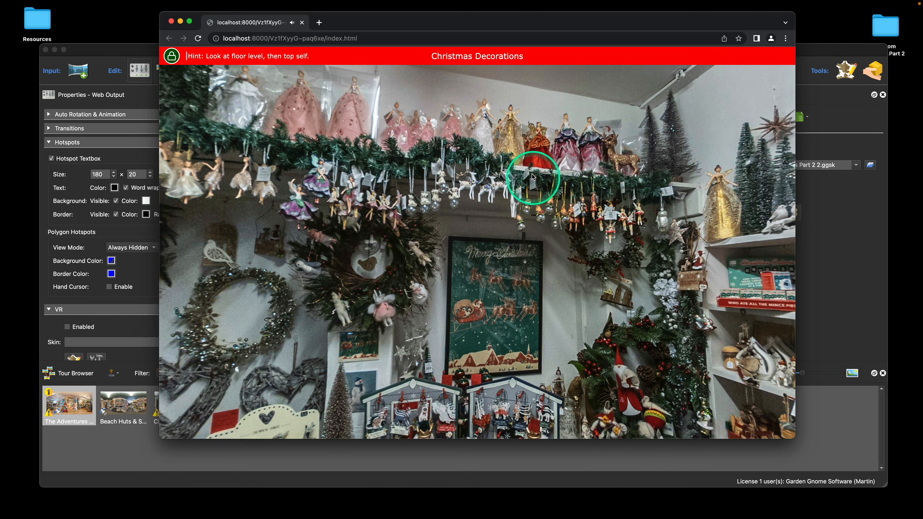
{"action": "left_click", "coordinate": [532, 162]}
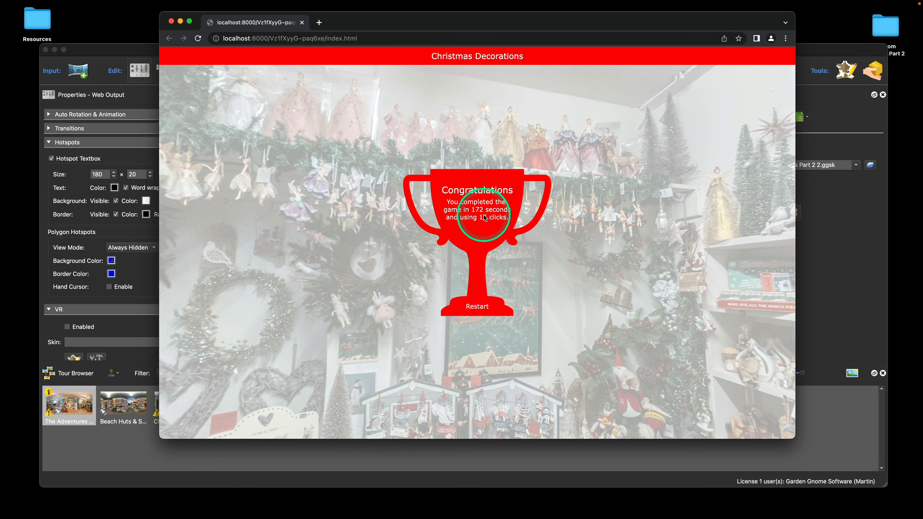
{"action": "left_click", "coordinate": [478, 307]}
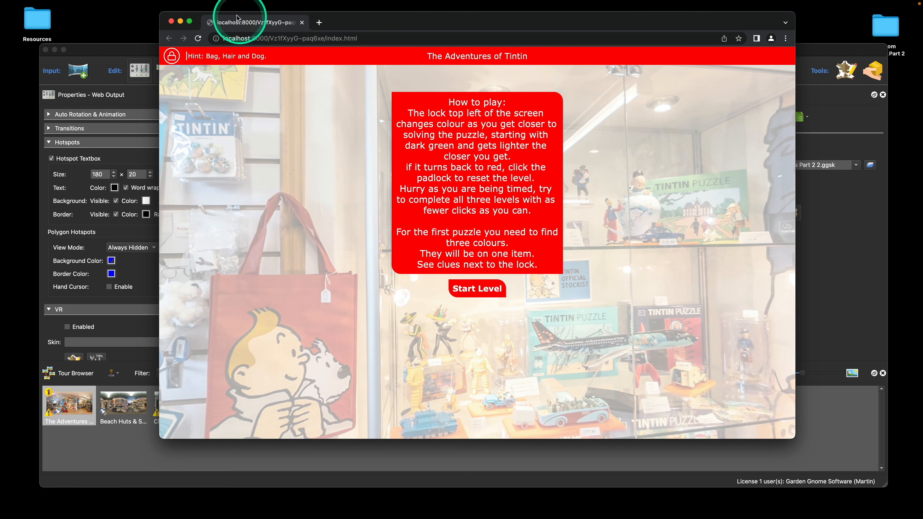
- Close the browser preview and show the Part 2 project's properties in Pano2VR
{"action": "left_click", "coordinate": [171, 22]}
{"action": "left_click_drag", "start_coordinate": [254, 51], "coordinate": [251, 42]}
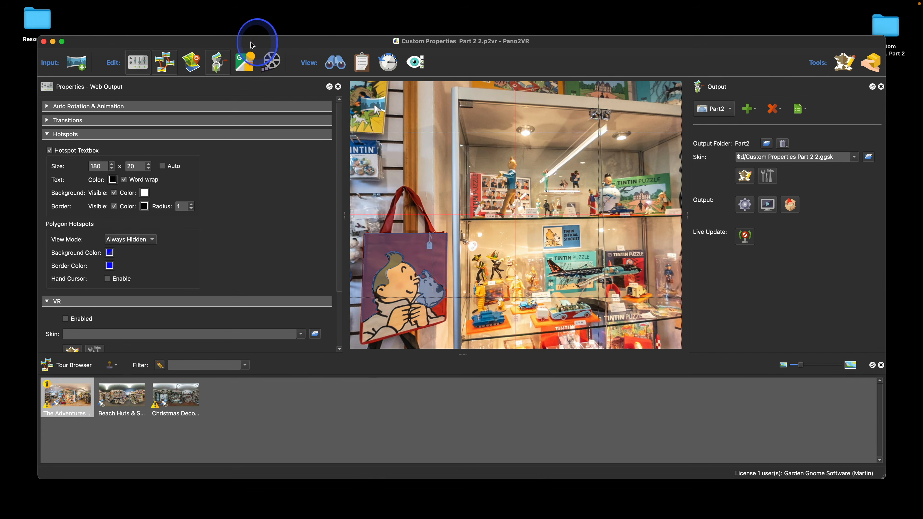
{"action": "scroll", "coordinate": [574, 218], "scroll_direction": "up", "scroll_amount": 3}
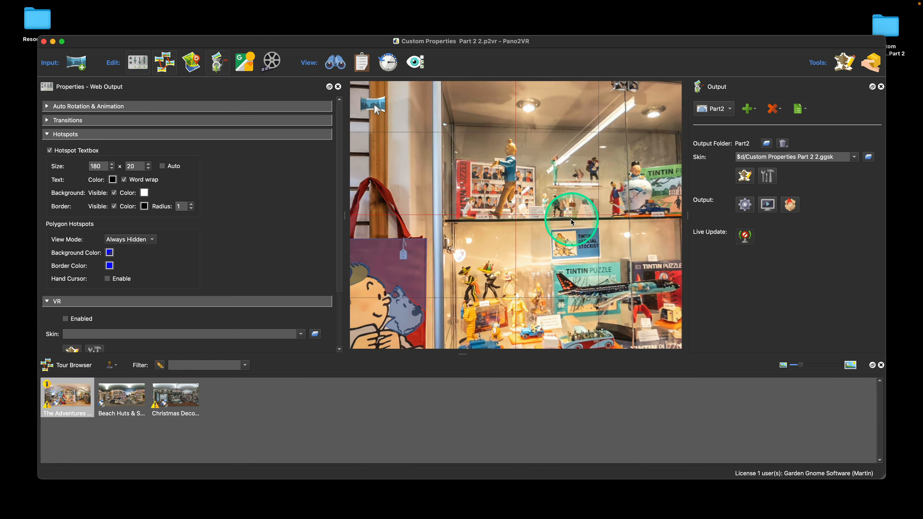
{"action": "scroll", "coordinate": [286, 215], "scroll_direction": "down", "scroll_amount": 5}
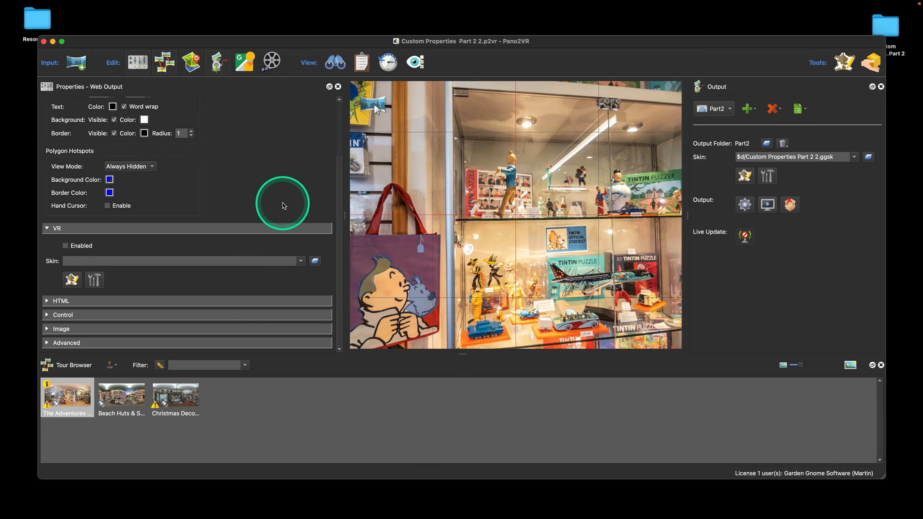
{"action": "scroll", "coordinate": [276, 207], "scroll_direction": "up", "scroll_amount": 3}
{"action": "left_click", "coordinate": [519, 223]}
{"action": "scroll", "coordinate": [198, 187], "scroll_direction": "up", "scroll_amount": 3}
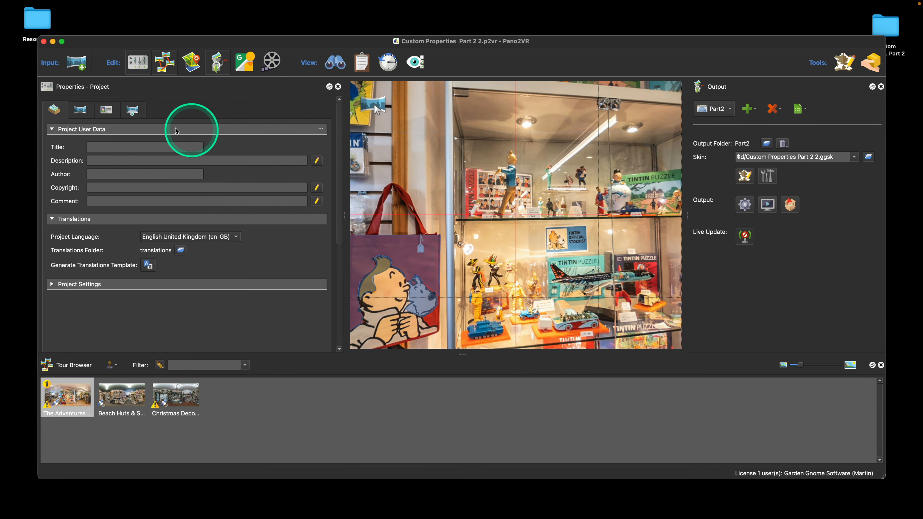
- Show the custom properties in The Adventures of Tintin node's user data and open the Part2 output in a browser preview
{"action": "left_click", "coordinate": [105, 111]}
{"action": "scroll", "coordinate": [314, 155], "scroll_direction": "down", "scroll_amount": 5}
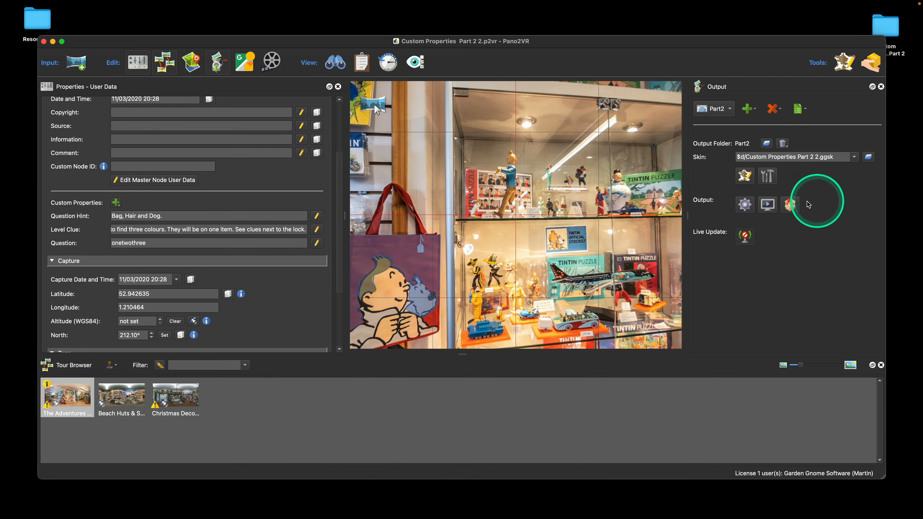
{"action": "left_click", "coordinate": [767, 204]}
{"action": "left_click_drag", "start_coordinate": [356, 18], "coordinate": [475, 7]}
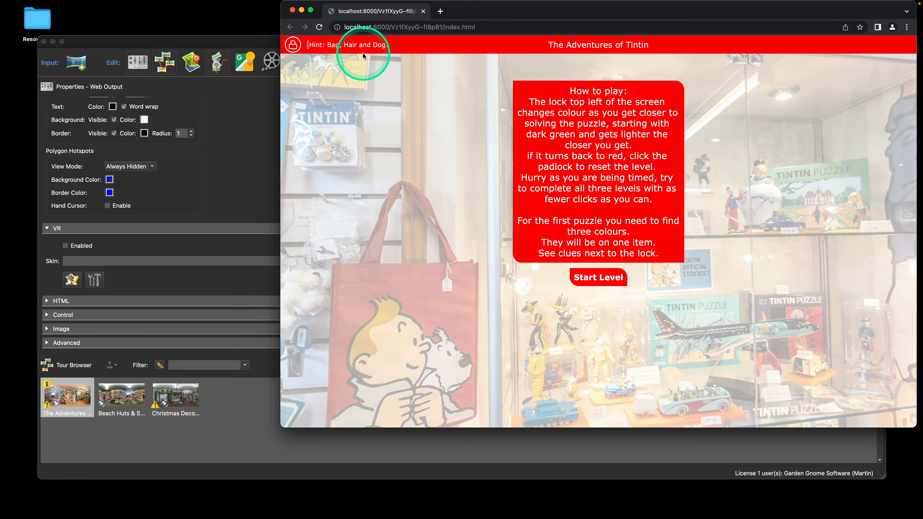
- Compare the Tintin node's Question Hint, Level Clue and Question properties with the hint and clue texts in the browser preview
{"action": "left_click", "coordinate": [196, 213]}
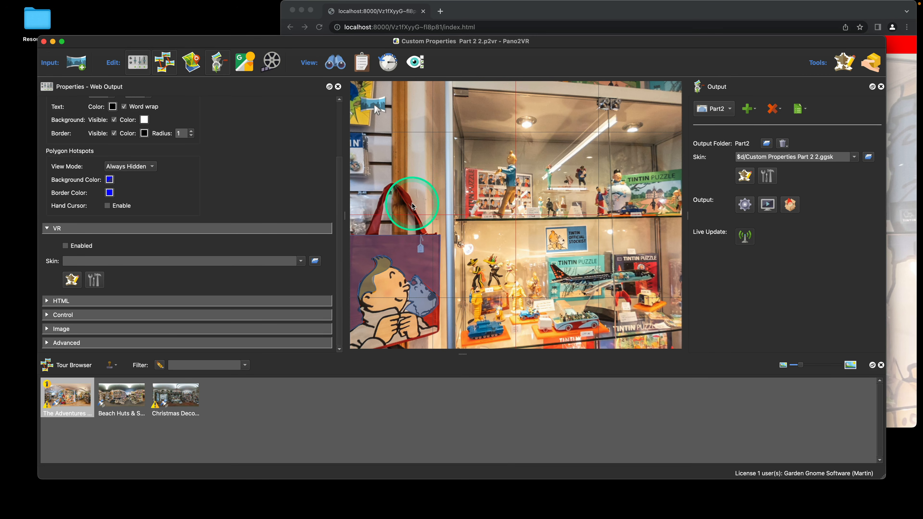
{"action": "left_click", "coordinate": [400, 198]}
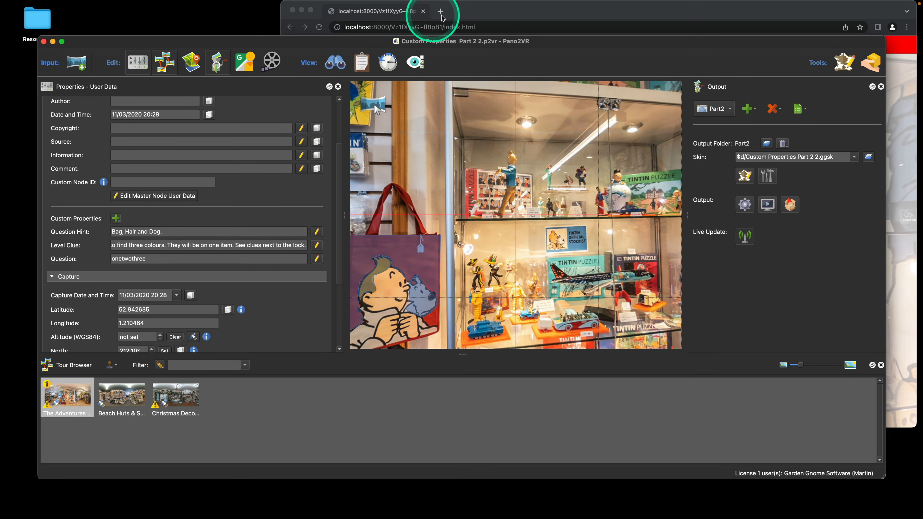
{"action": "left_click", "coordinate": [490, 11]}
{"action": "scroll", "coordinate": [204, 197], "scroll_direction": "down", "scroll_amount": 2}
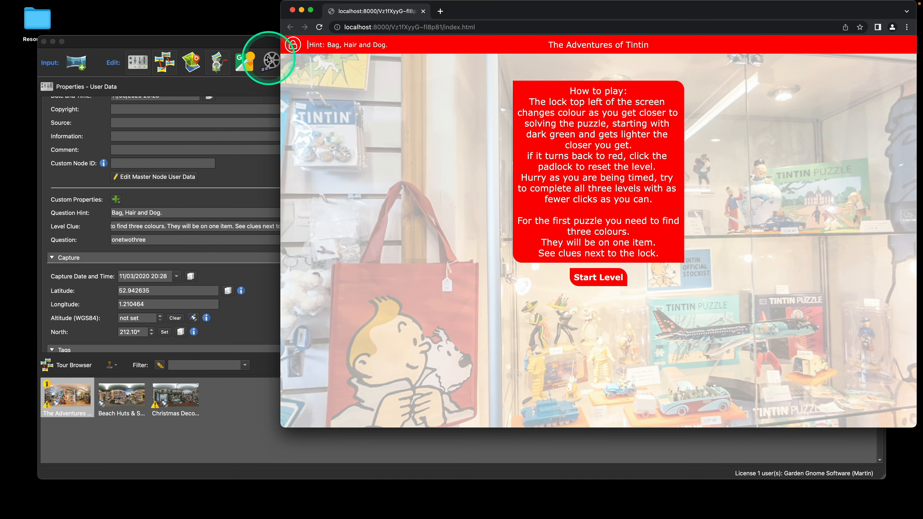
- Inspect the descriptions of the three polygon hotspots on the Tintin bag: the bag, the hair and the dog
{"action": "left_click", "coordinate": [269, 42]}
{"action": "left_click_drag", "start_coordinate": [482, 231], "coordinate": [516, 208]}
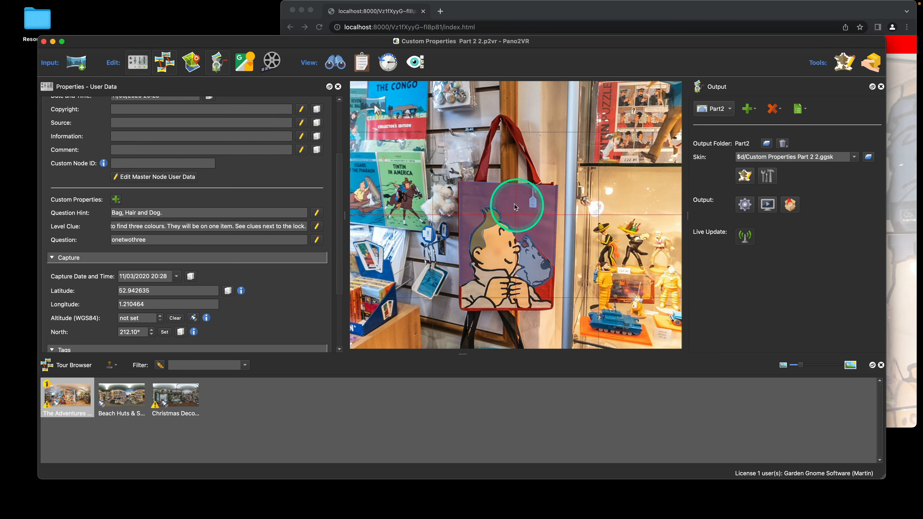
{"action": "left_click", "coordinate": [484, 197]}
{"action": "left_click", "coordinate": [154, 165]}
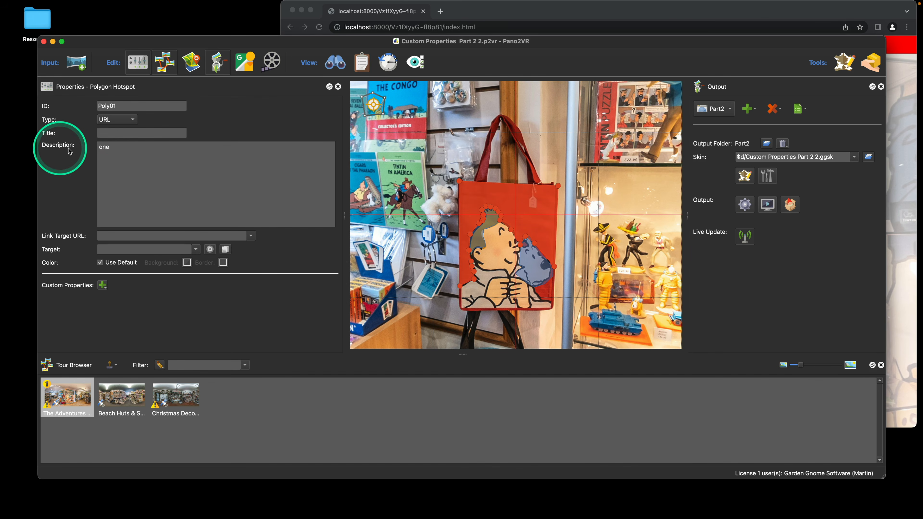
{"action": "left_click", "coordinate": [474, 240]}
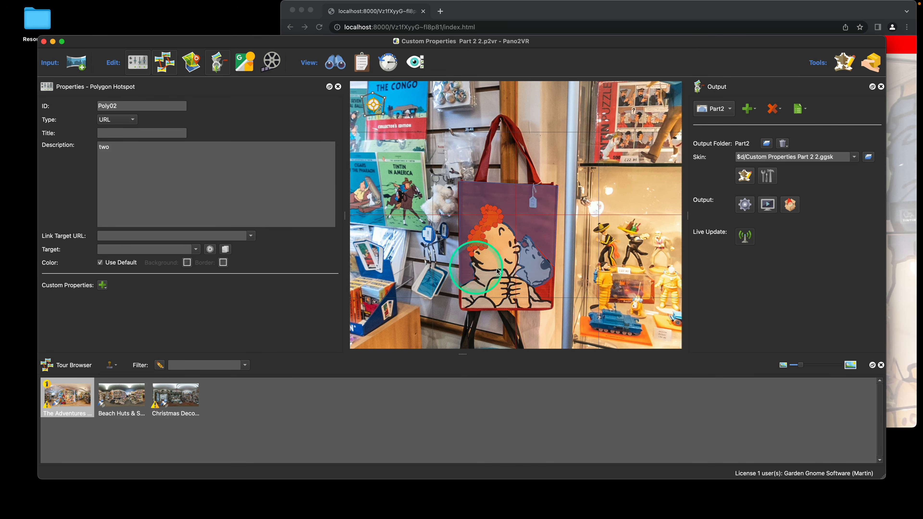
{"action": "left_click", "coordinate": [530, 263]}
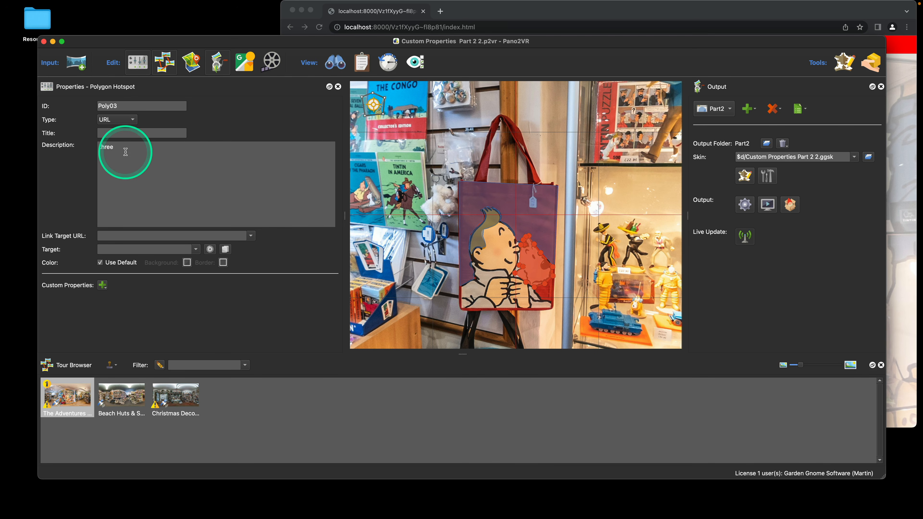
- Open the skin in the Skin Editor and examine the Hotspot Proxy ID of the poly_click container
{"action": "left_click", "coordinate": [744, 177]}
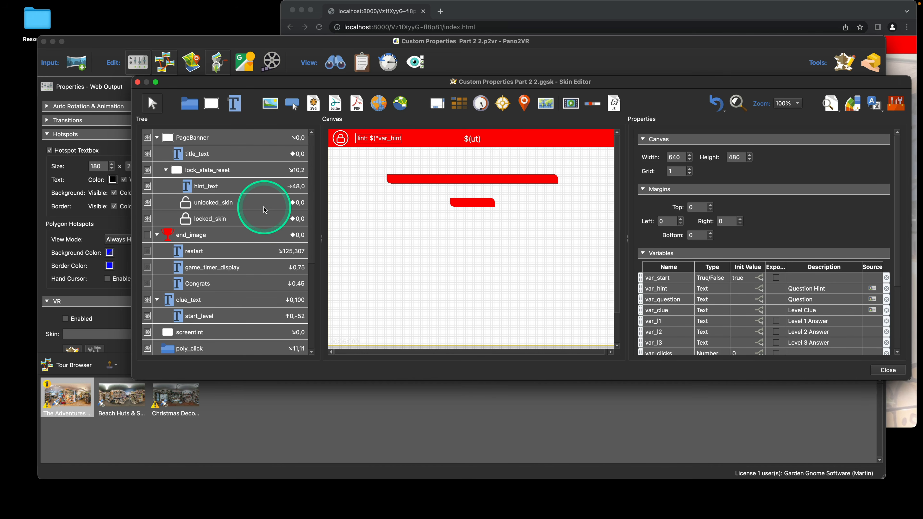
{"action": "scroll", "coordinate": [264, 208], "scroll_direction": "down", "scroll_amount": 5}
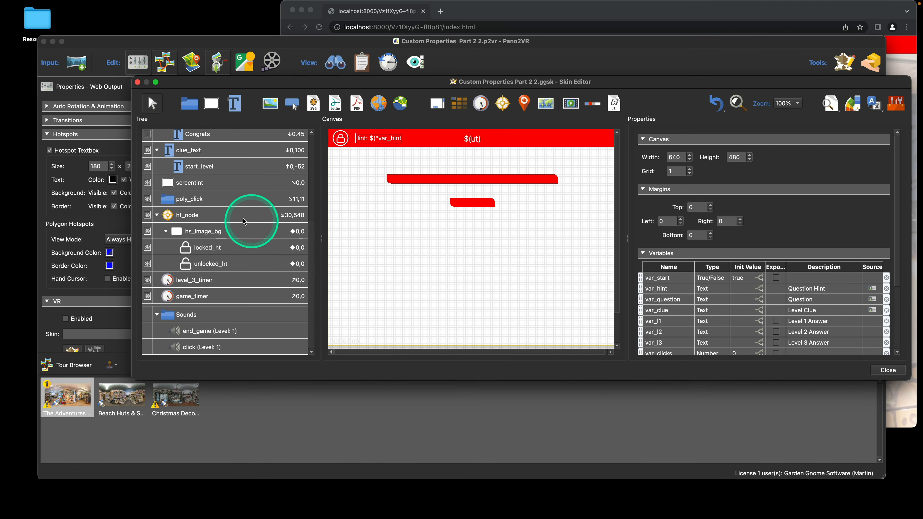
{"action": "left_click", "coordinate": [197, 203]}
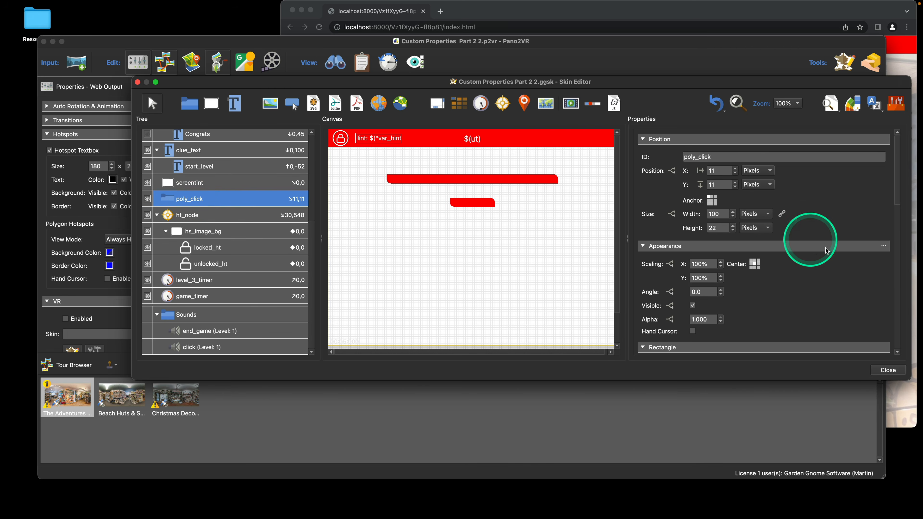
{"action": "scroll", "coordinate": [827, 265], "scroll_direction": "down", "scroll_amount": 5}
{"action": "scroll", "coordinate": [827, 264], "scroll_direction": "down", "scroll_amount": 12}
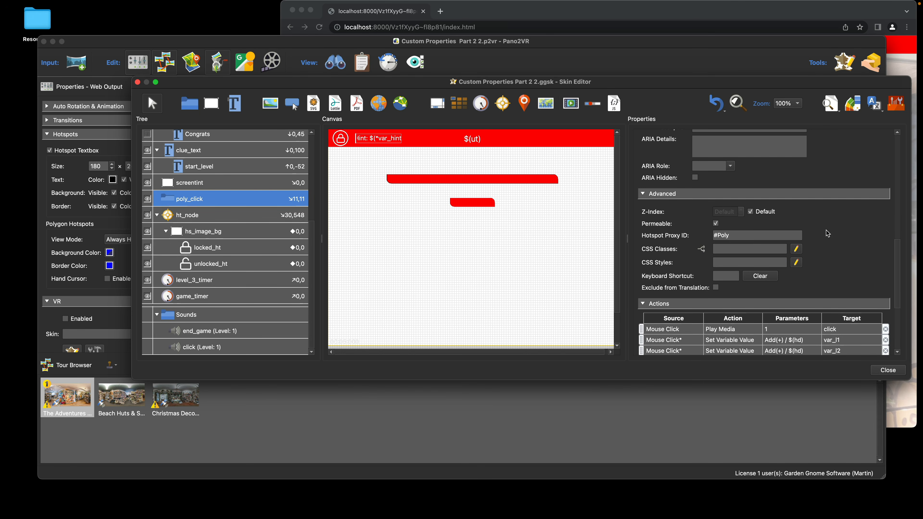
{"action": "scroll", "coordinate": [826, 230], "scroll_direction": "down", "scroll_amount": 2}
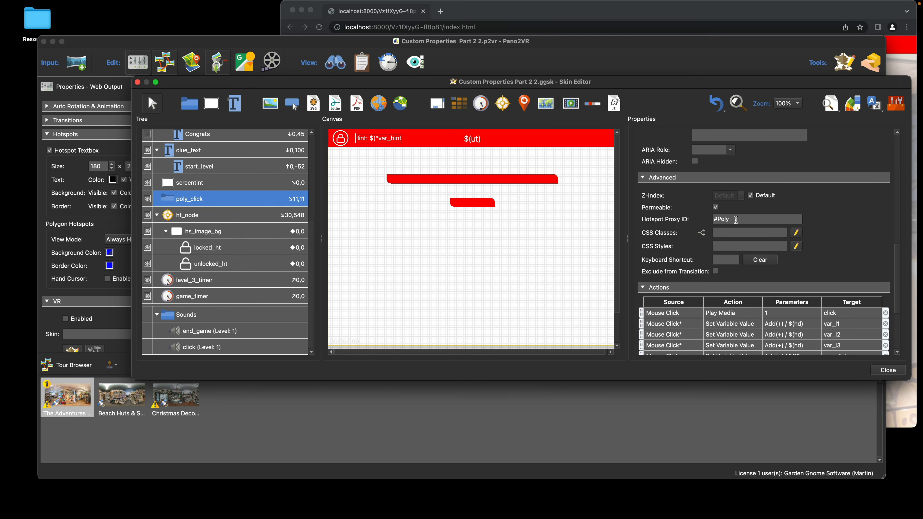
- Check the polygon hotspot IDs on the Tintin bag and in Beach Huts & Soft Toys, and return to the Tintin node
{"action": "left_click", "coordinate": [650, 45]}
{"action": "left_click", "coordinate": [480, 202]}
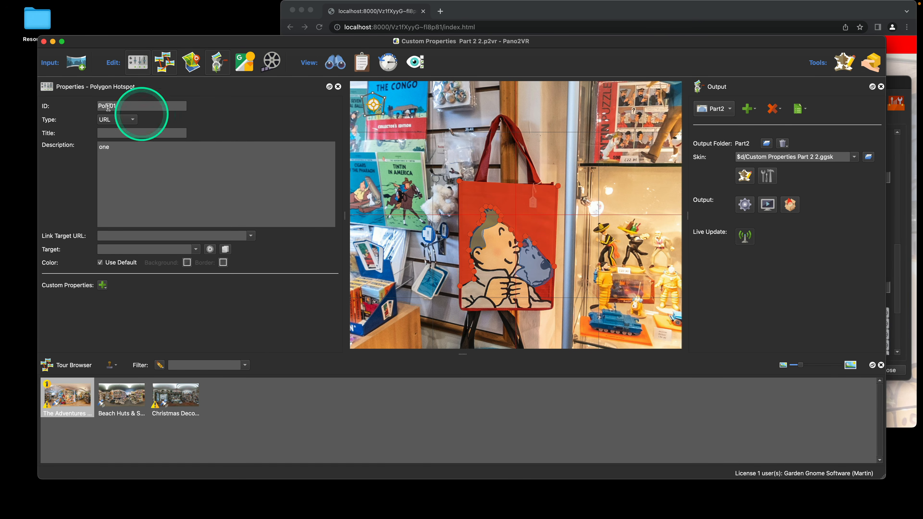
{"action": "left_click", "coordinate": [493, 225]}
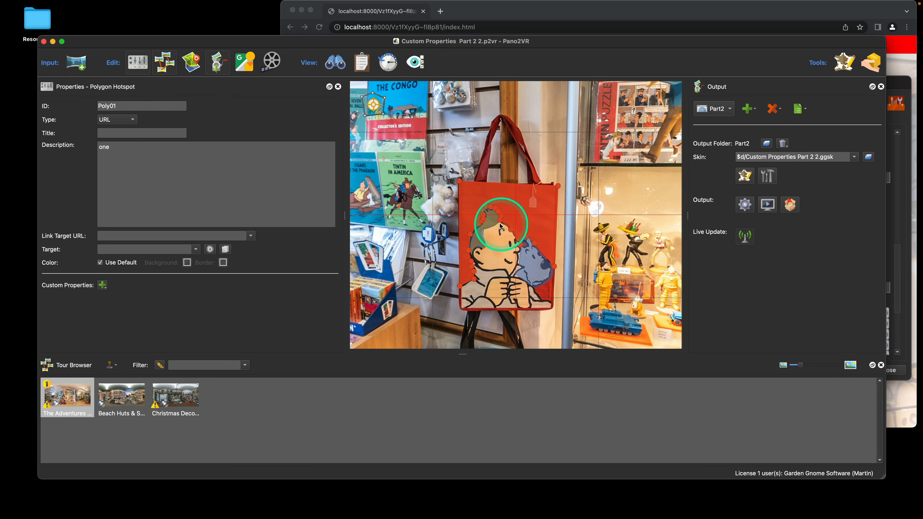
{"action": "left_click", "coordinate": [531, 258]}
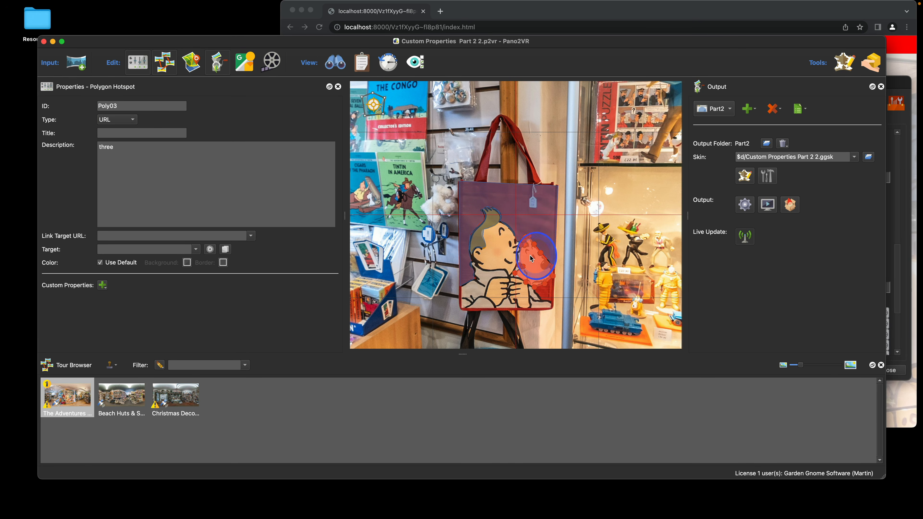
{"action": "left_click", "coordinate": [136, 394]}
{"action": "left_click_drag", "start_coordinate": [464, 309], "coordinate": [532, 256]}
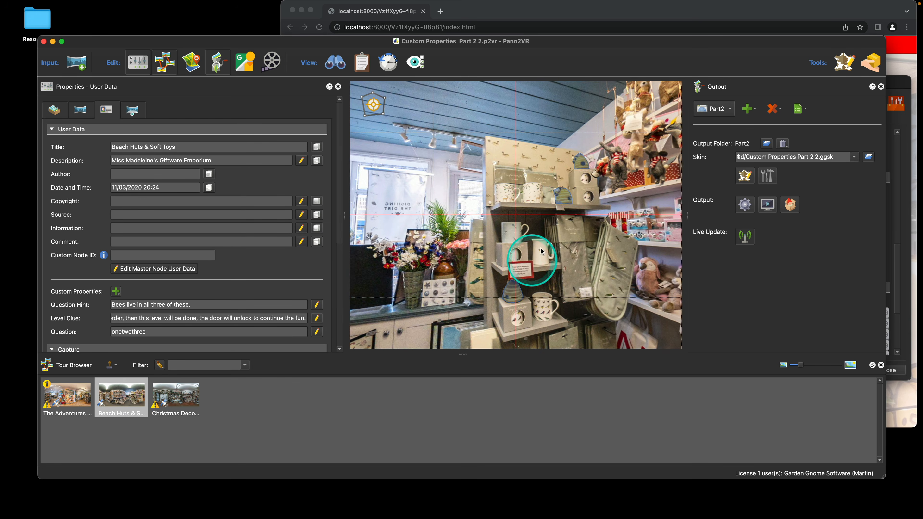
{"action": "left_click", "coordinate": [578, 167]}
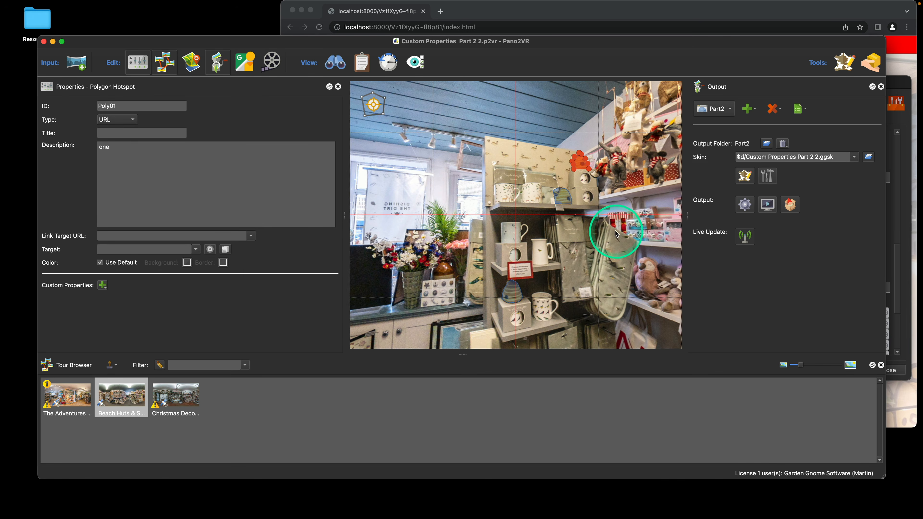
{"action": "left_click", "coordinate": [67, 400]}
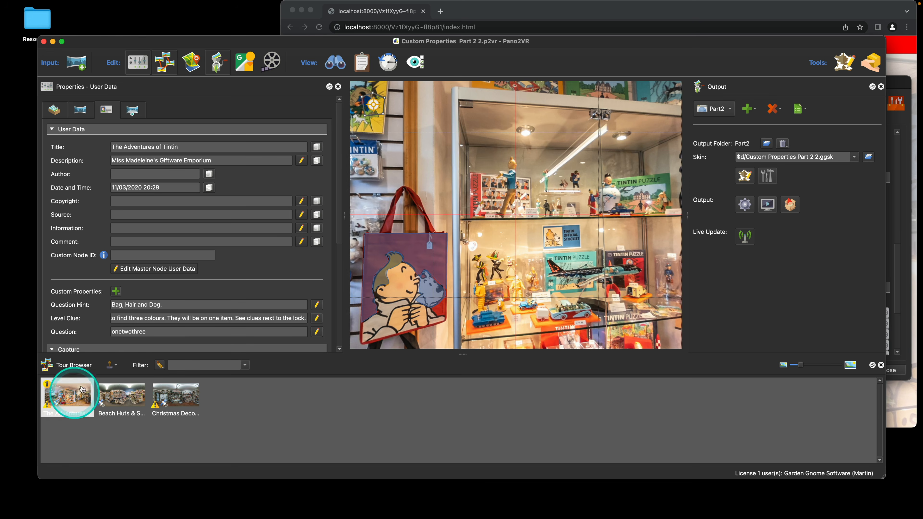
- Return to the Skin Editor and review the mouse-click actions of the poly_click container
{"action": "left_click", "coordinate": [897, 82]}
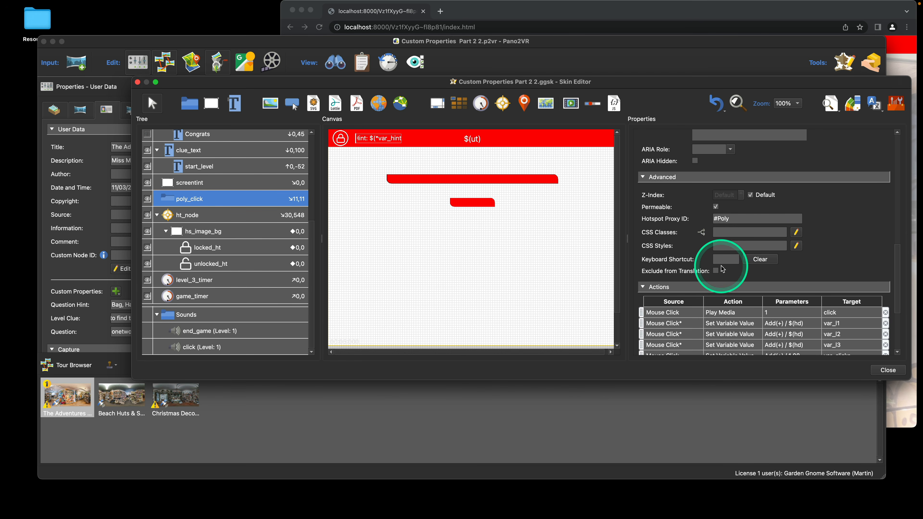
{"action": "scroll", "coordinate": [691, 250], "scroll_direction": "down", "scroll_amount": 3}
{"action": "scroll", "coordinate": [692, 249], "scroll_direction": "down", "scroll_amount": 1}
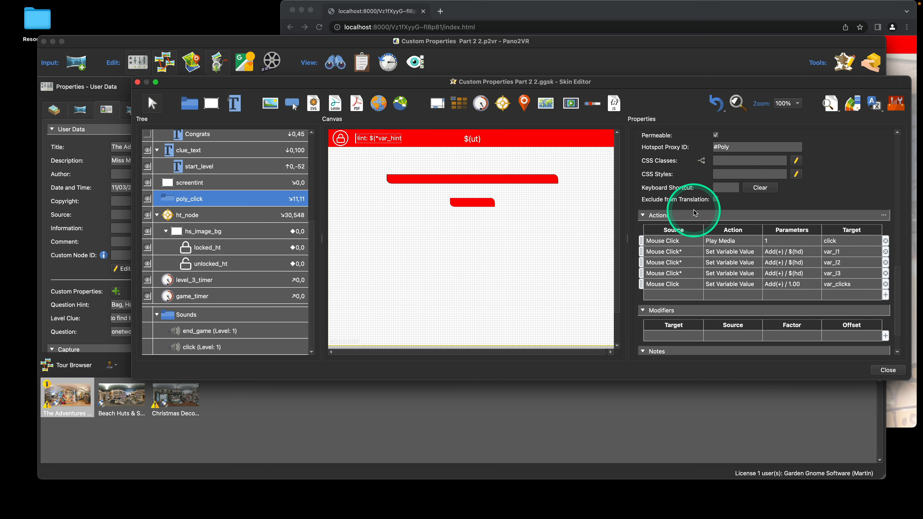
{"action": "scroll", "coordinate": [695, 199], "scroll_direction": "up", "scroll_amount": 1}
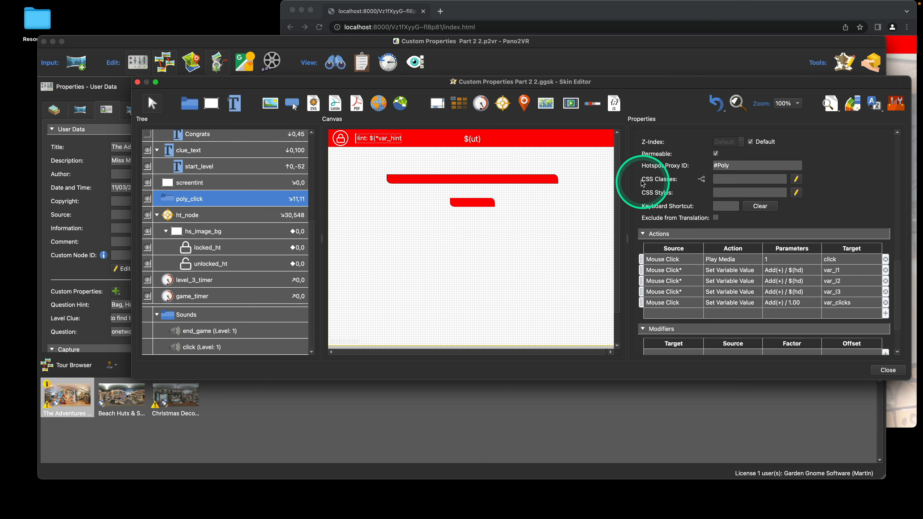
{"action": "scroll", "coordinate": [682, 181], "scroll_direction": "down", "scroll_amount": 1}
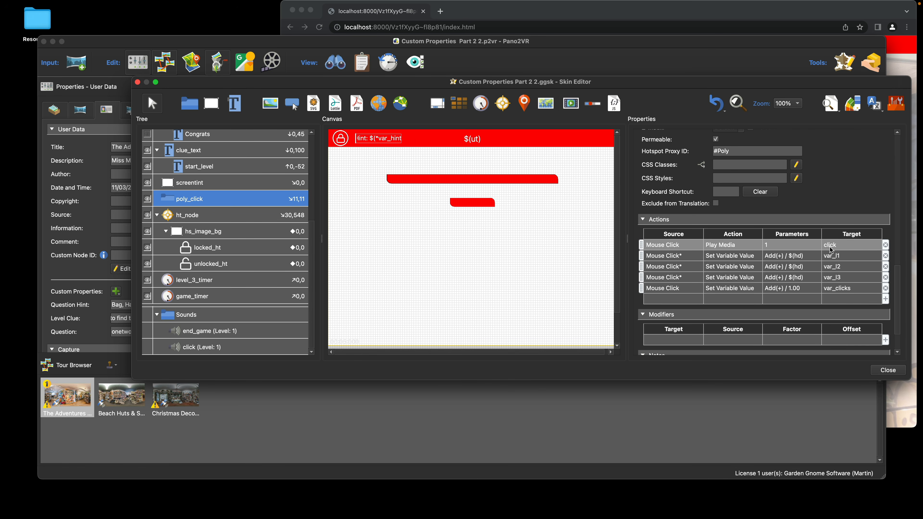
{"action": "scroll", "coordinate": [831, 250], "scroll_direction": "down", "scroll_amount": 1}
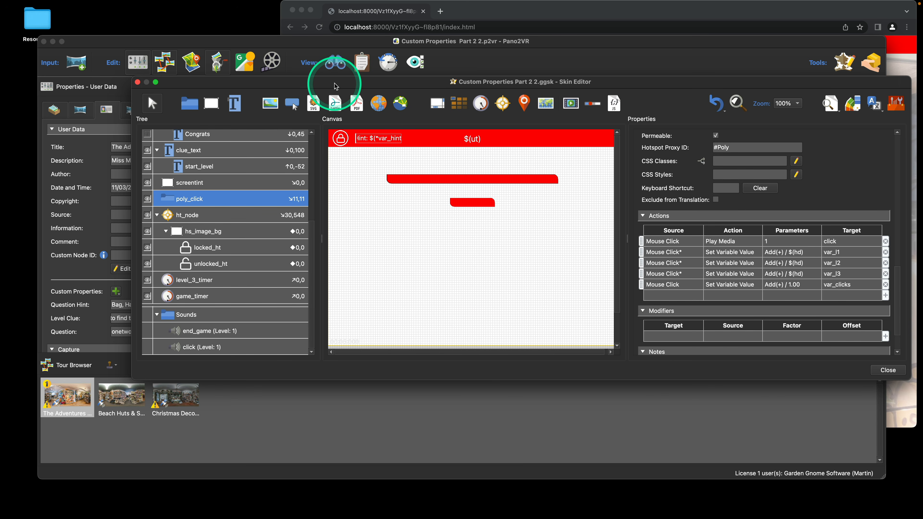
- Inspect the settings and the Node ID filter of poly_click's Set Variable Value action for var_l1, and close them without changes
{"action": "left_click_drag", "start_coordinate": [338, 85], "coordinate": [347, 100]}
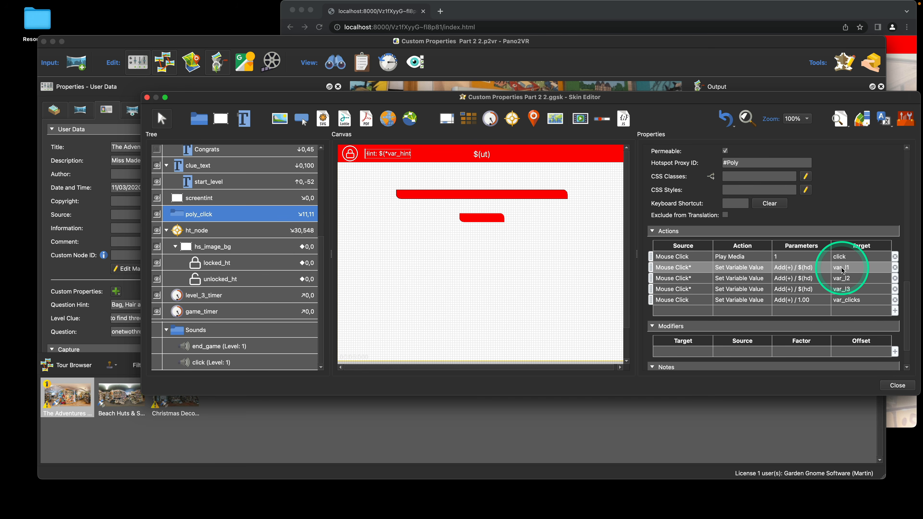
{"action": "left_click", "coordinate": [842, 268]}
{"action": "double_click", "coordinate": [749, 268]}
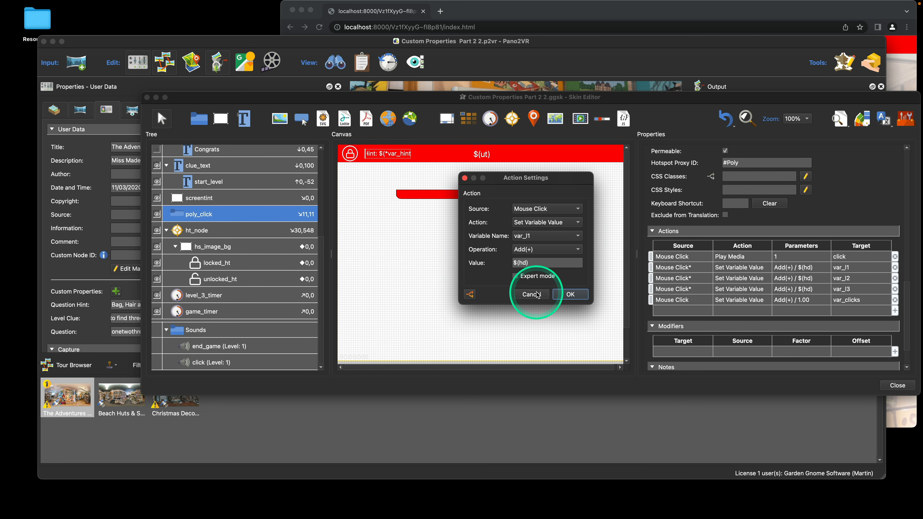
{"action": "left_click", "coordinate": [469, 294]}
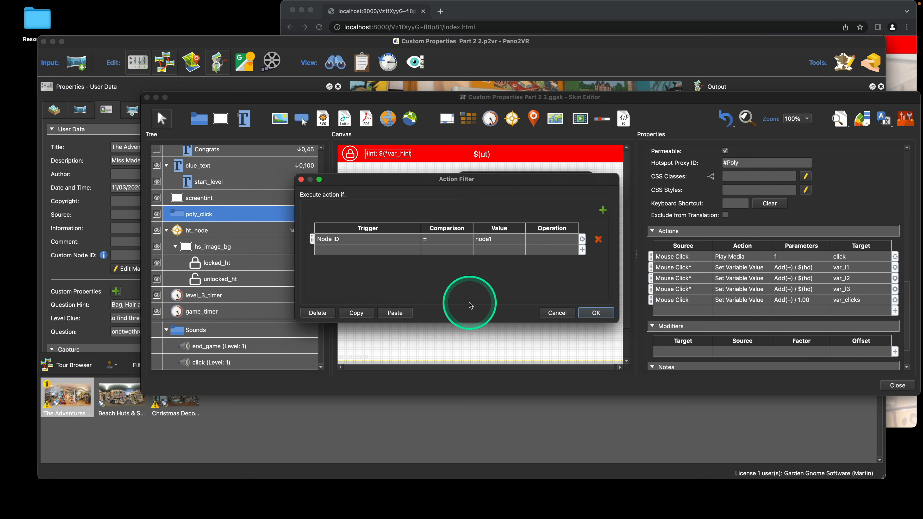
{"action": "left_click", "coordinate": [555, 319]}
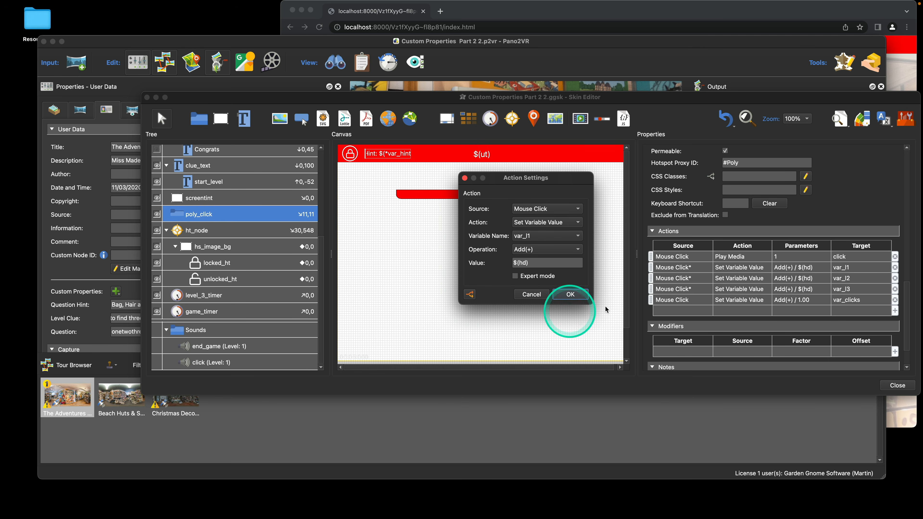
{"action": "left_click", "coordinate": [531, 294]}
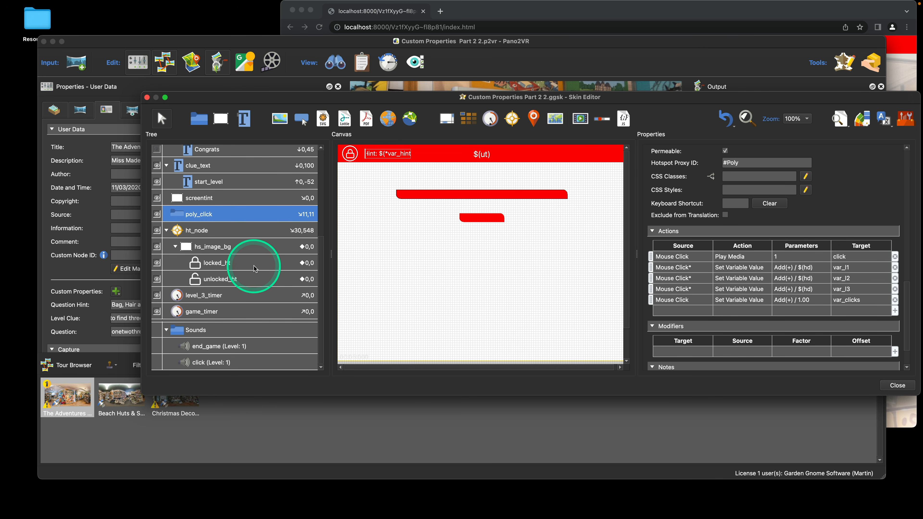
- Open the logic block on the background color of the lock_state_reset rectangle
{"action": "scroll", "coordinate": [254, 267], "scroll_direction": "up", "scroll_amount": 4}
{"action": "scroll", "coordinate": [255, 269], "scroll_direction": "up", "scroll_amount": 4}
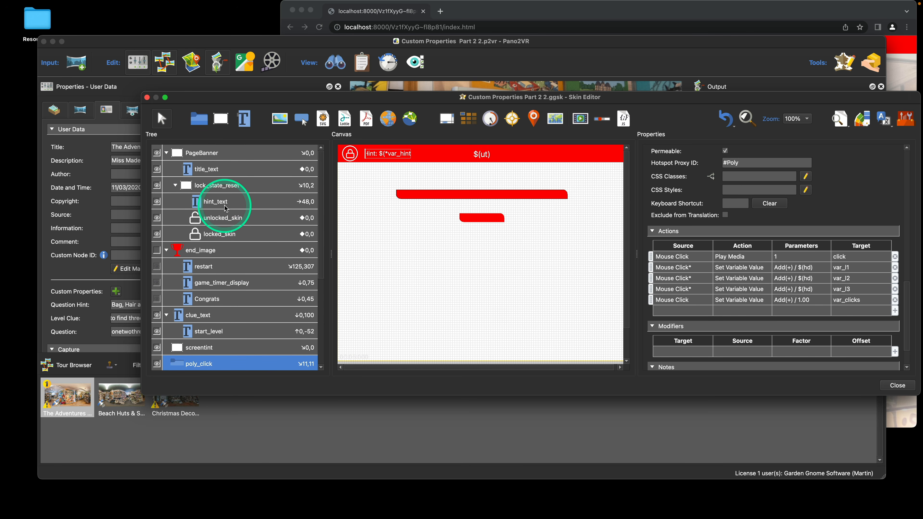
{"action": "left_click", "coordinate": [293, 188]}
{"action": "scroll", "coordinate": [843, 285], "scroll_direction": "down", "scroll_amount": 5}
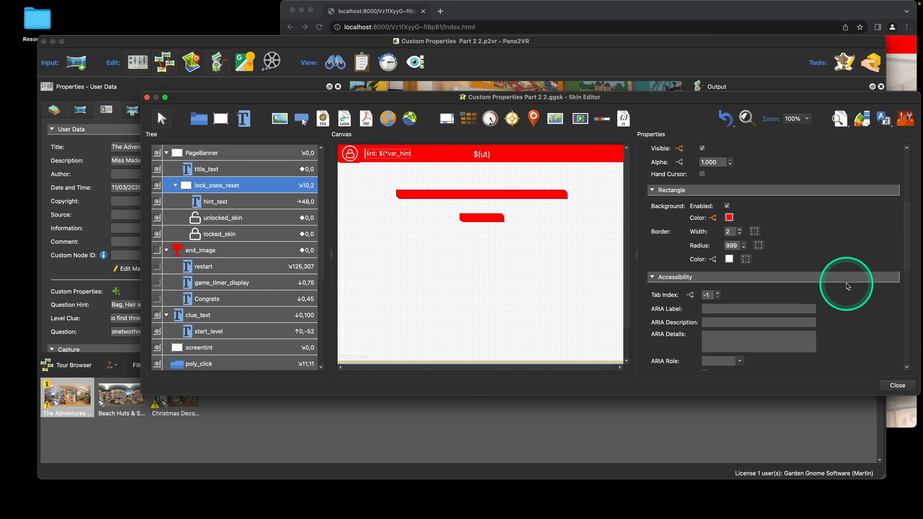
{"action": "scroll", "coordinate": [836, 283], "scroll_direction": "down", "scroll_amount": 2}
{"action": "scroll", "coordinate": [834, 255], "scroll_direction": "up", "scroll_amount": 3}
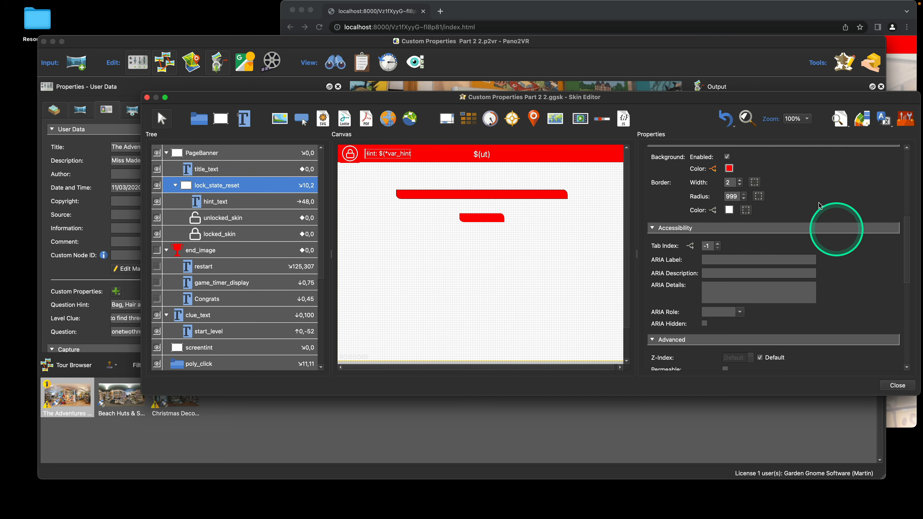
{"action": "left_click", "coordinate": [714, 170]}
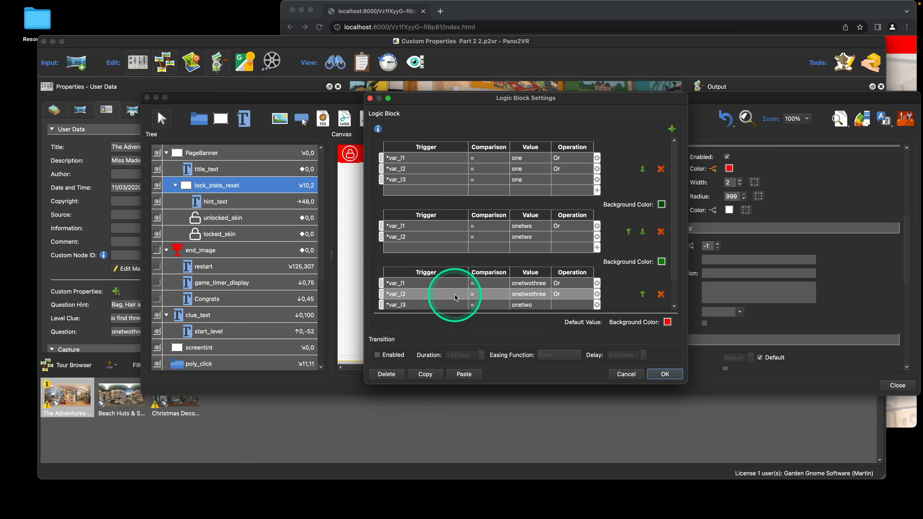
- Examine the var_l1, var_l2 and var_l3 conditions with their background colors in the logic block, enlarging the dialog, and close it
{"action": "scroll", "coordinate": [499, 268], "scroll_direction": "down", "scroll_amount": 1}
{"action": "scroll", "coordinate": [498, 268], "scroll_direction": "down", "scroll_amount": 1}
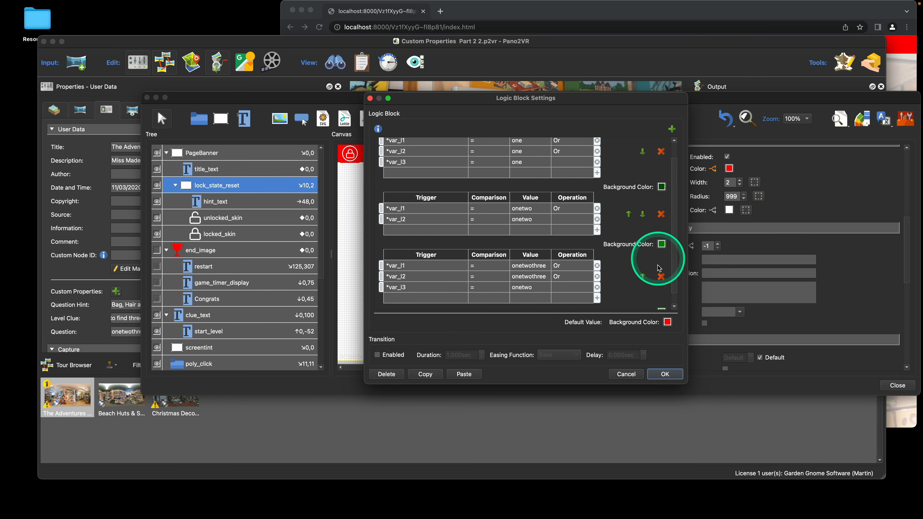
{"action": "scroll", "coordinate": [657, 269], "scroll_direction": "down", "scroll_amount": 1}
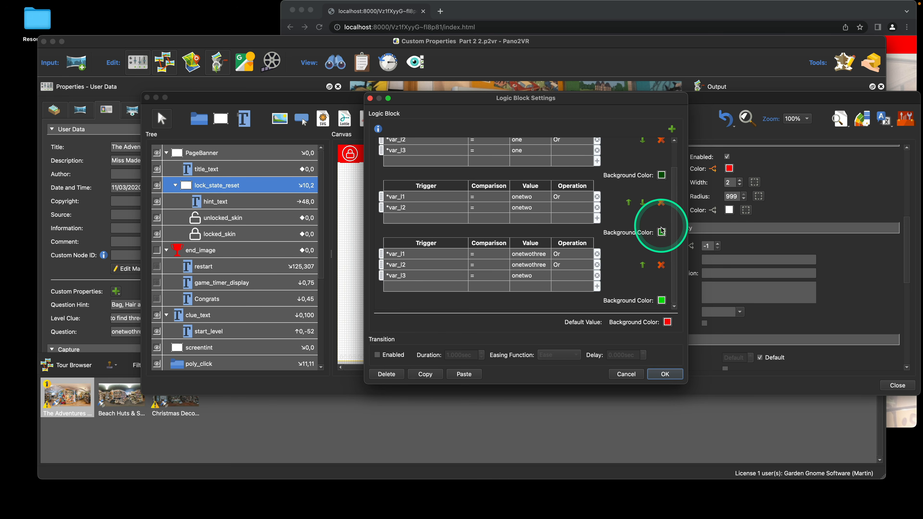
{"action": "scroll", "coordinate": [618, 265], "scroll_direction": "up", "scroll_amount": 2}
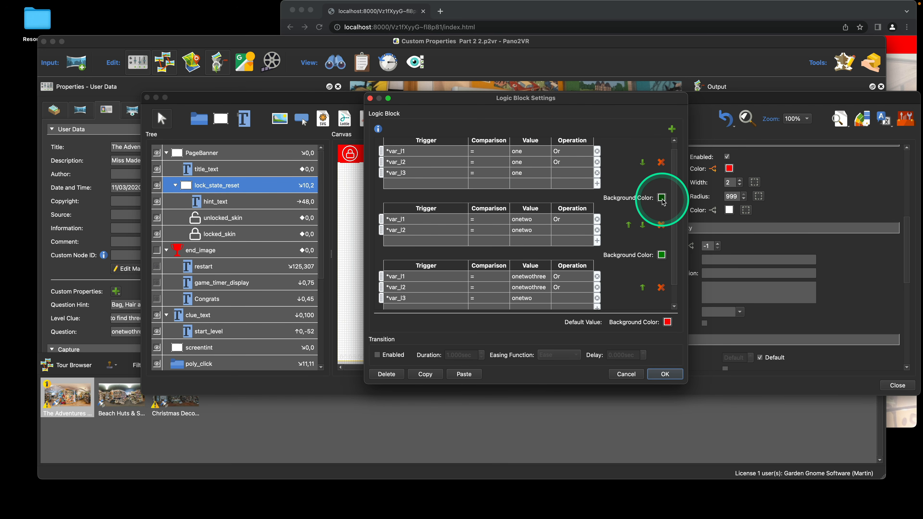
{"action": "scroll", "coordinate": [532, 181], "scroll_direction": "down", "scroll_amount": 2}
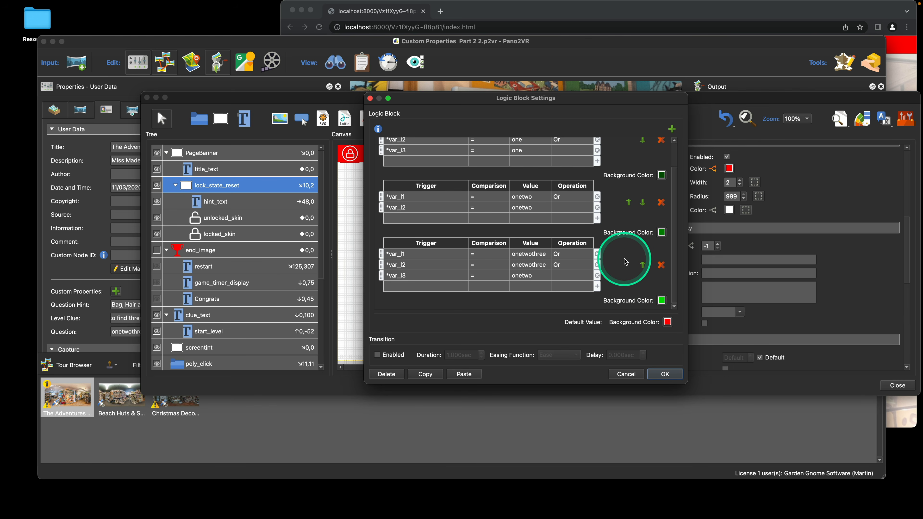
{"action": "scroll", "coordinate": [625, 262], "scroll_direction": "up", "scroll_amount": 3}
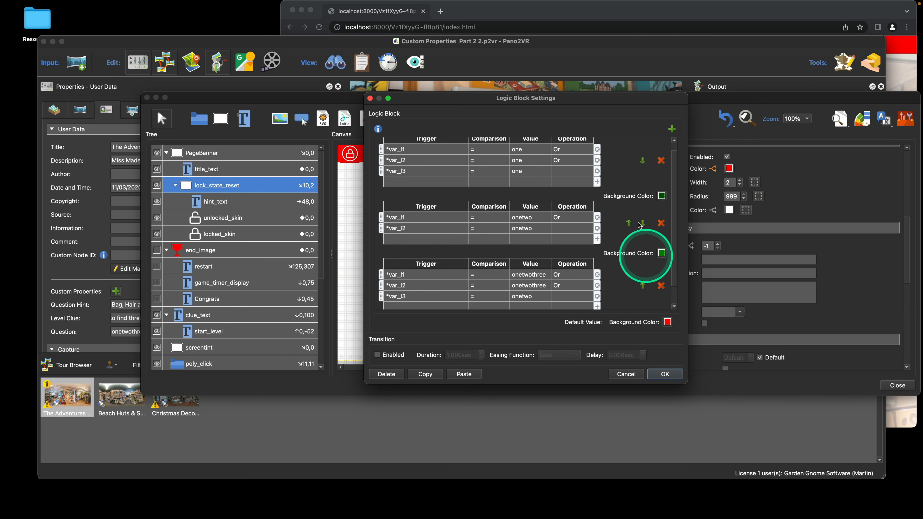
{"action": "left_click_drag", "start_coordinate": [563, 93], "coordinate": [563, 71]}
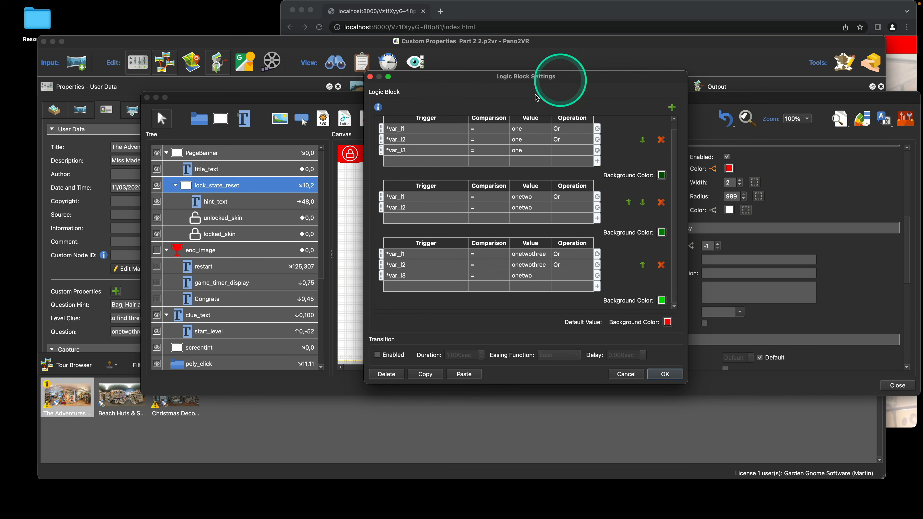
{"action": "scroll", "coordinate": [433, 184], "scroll_direction": "up", "scroll_amount": 1}
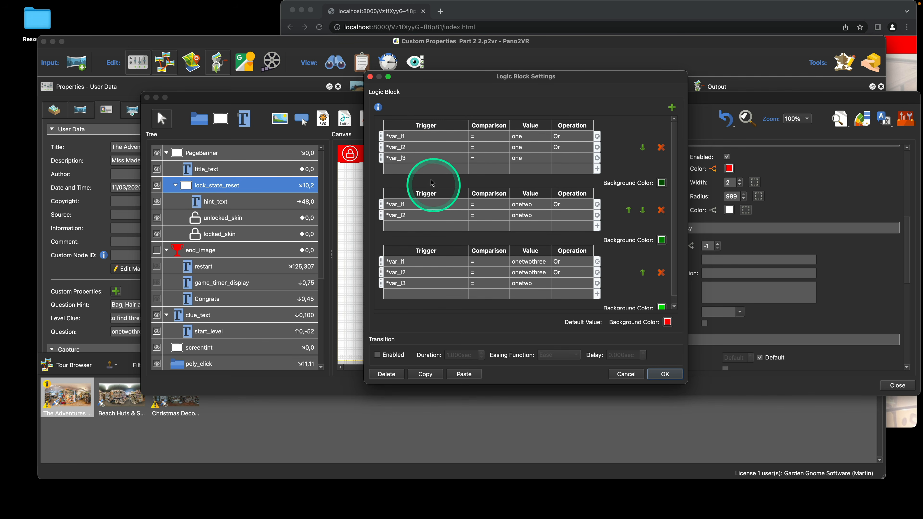
{"action": "scroll", "coordinate": [432, 183], "scroll_direction": "down", "scroll_amount": 1}
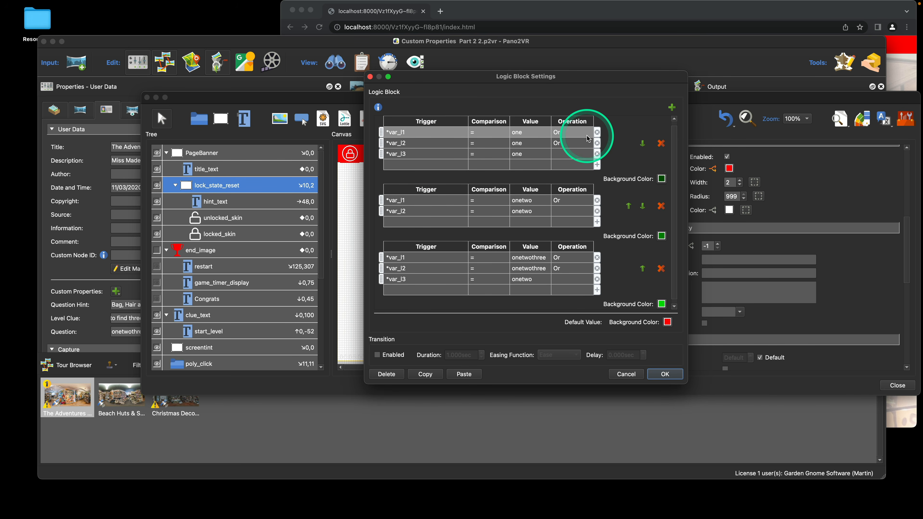
{"action": "scroll", "coordinate": [578, 140], "scroll_direction": "up", "scroll_amount": 1}
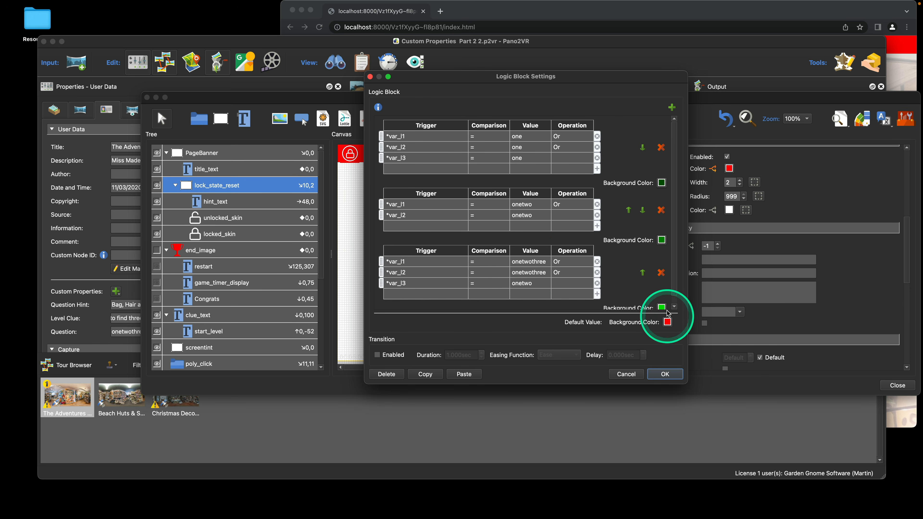
{"action": "scroll", "coordinate": [648, 292], "scroll_direction": "down", "scroll_amount": 1}
{"action": "scroll", "coordinate": [649, 295], "scroll_direction": "down", "scroll_amount": 1}
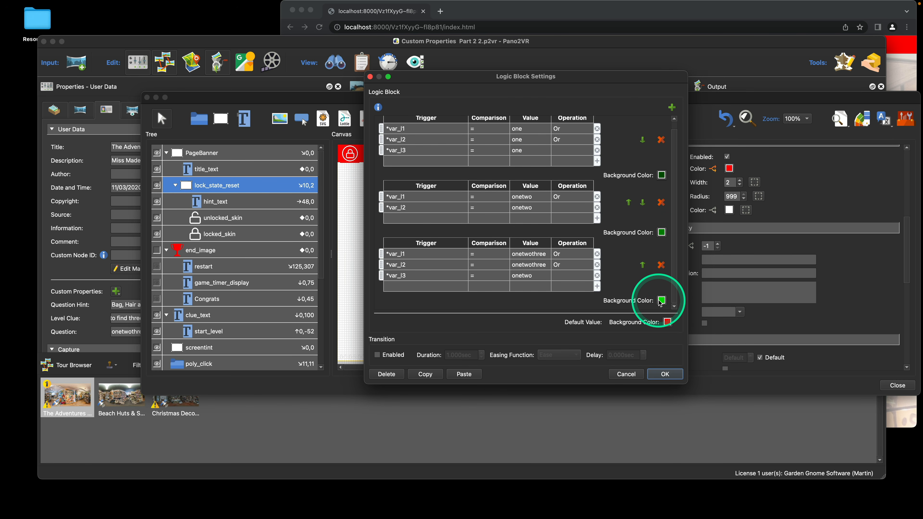
{"action": "left_click", "coordinate": [665, 374]}
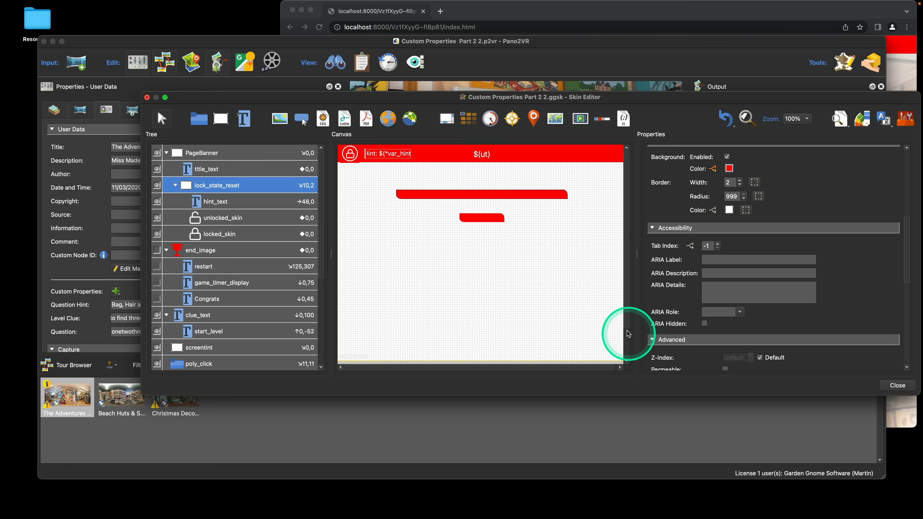
- Return to the main project window and review the custom properties in the Tintin node's user data
{"action": "left_click", "coordinate": [159, 45]}
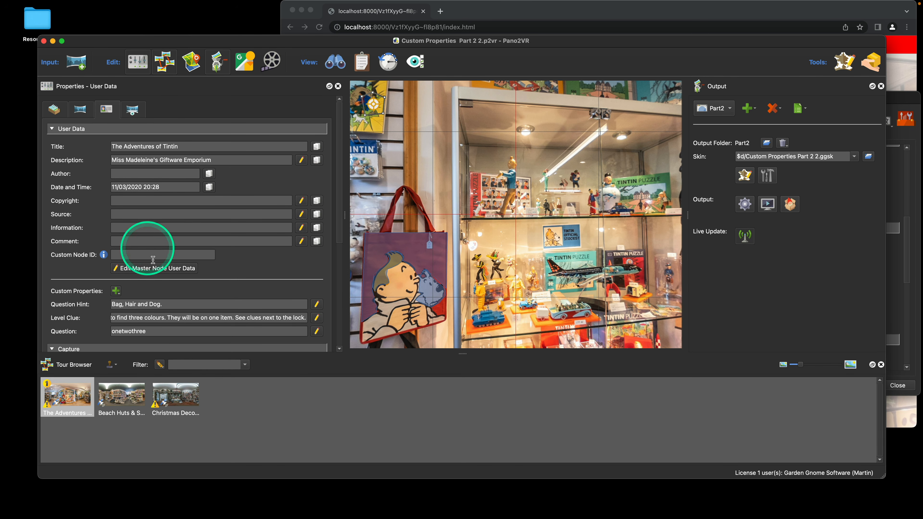
{"action": "scroll", "coordinate": [169, 272], "scroll_direction": "down", "scroll_amount": 5}
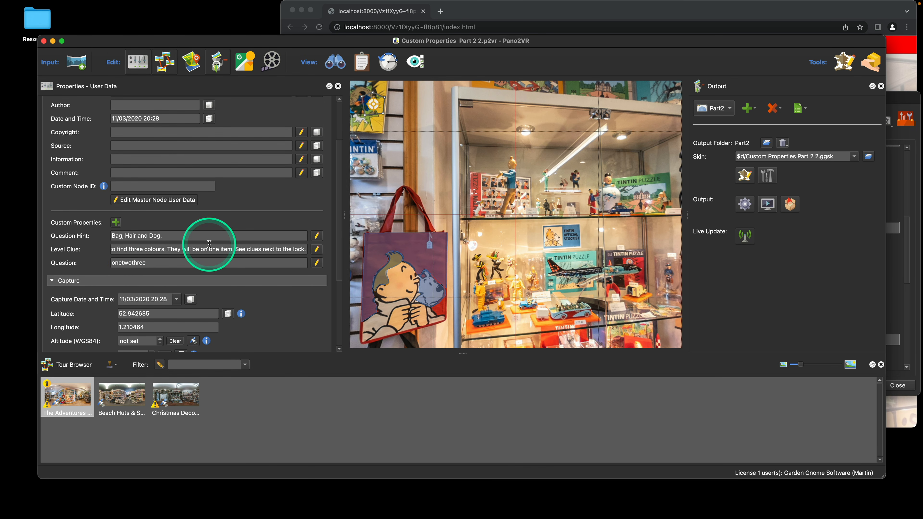
{"action": "scroll", "coordinate": [206, 254], "scroll_direction": "up", "scroll_amount": 2}
{"action": "scroll", "coordinate": [204, 259], "scroll_direction": "up", "scroll_amount": 3}
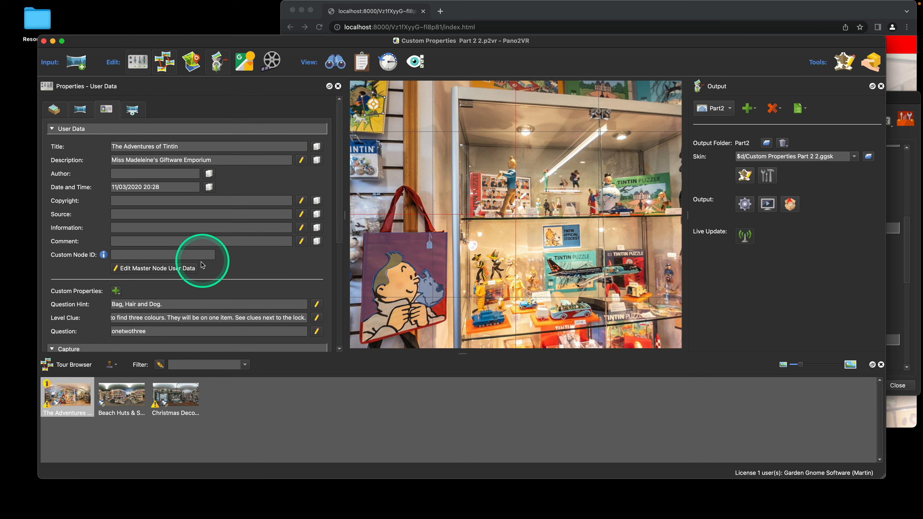
{"action": "scroll", "coordinate": [202, 262], "scroll_direction": "down", "scroll_amount": 4}
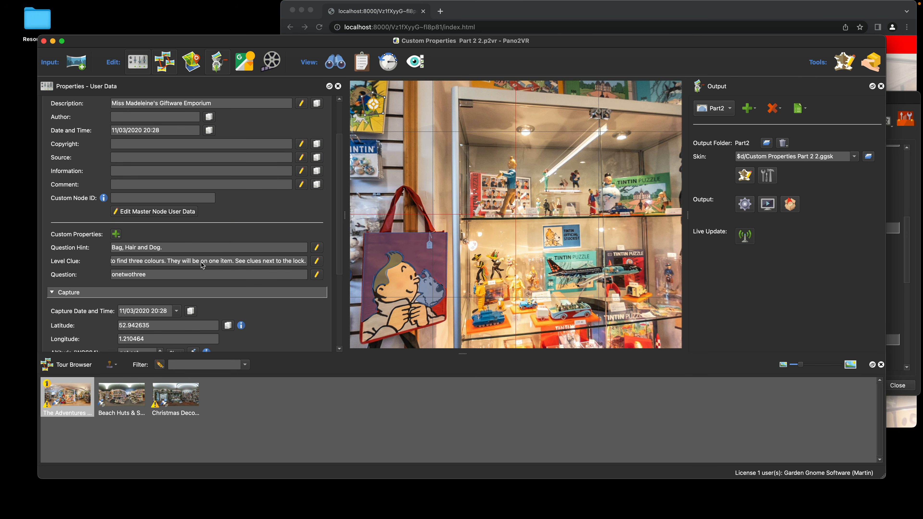
{"action": "left_click", "coordinate": [522, 219]}
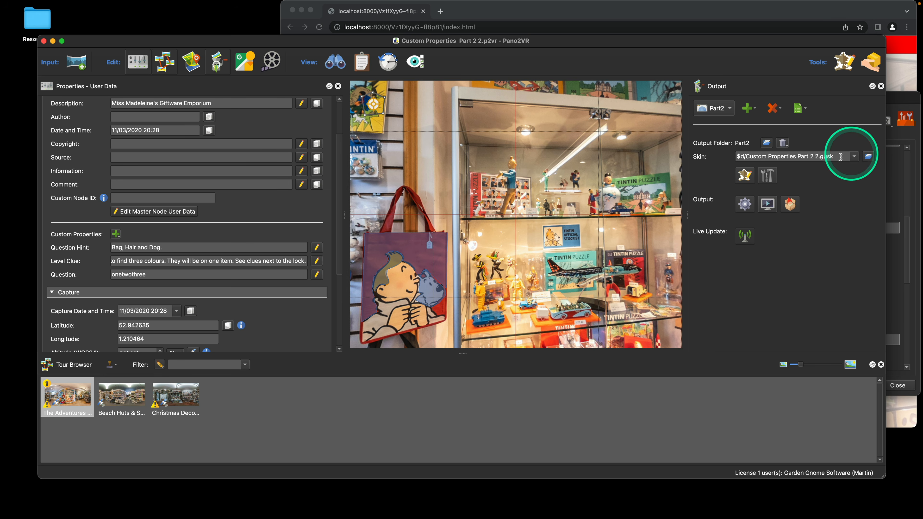
- Bring back the Skin Editor and hide the screentint rectangle on the canvas
{"action": "left_click", "coordinate": [760, 181]}
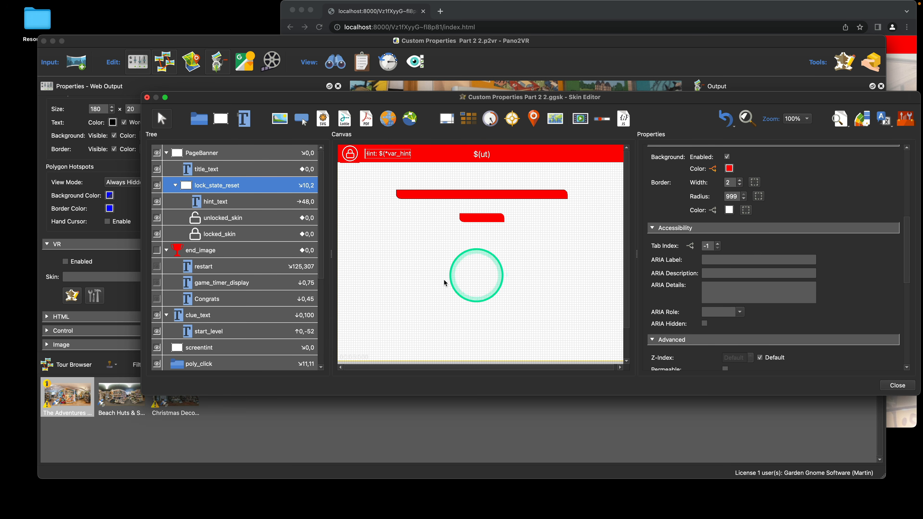
{"action": "scroll", "coordinate": [206, 206], "scroll_direction": "down", "scroll_amount": 5}
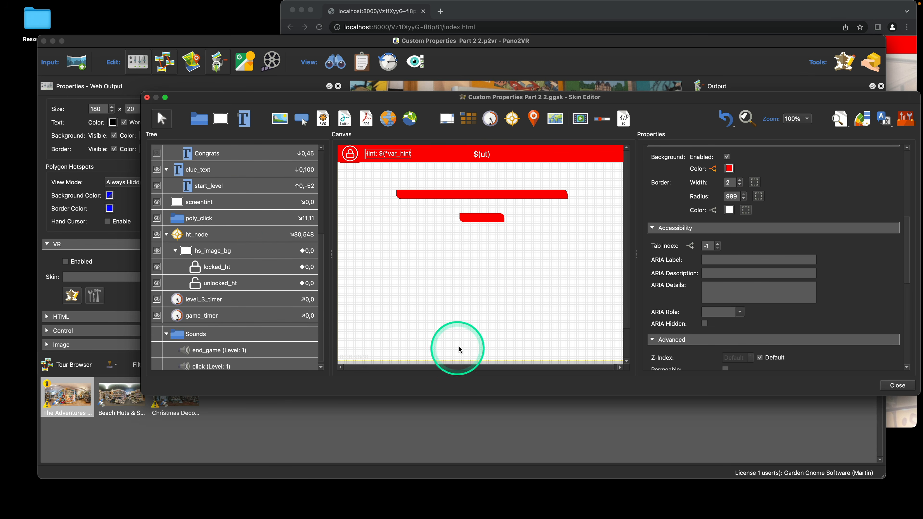
{"action": "left_click", "coordinate": [469, 328]}
{"action": "left_click", "coordinate": [156, 201]}
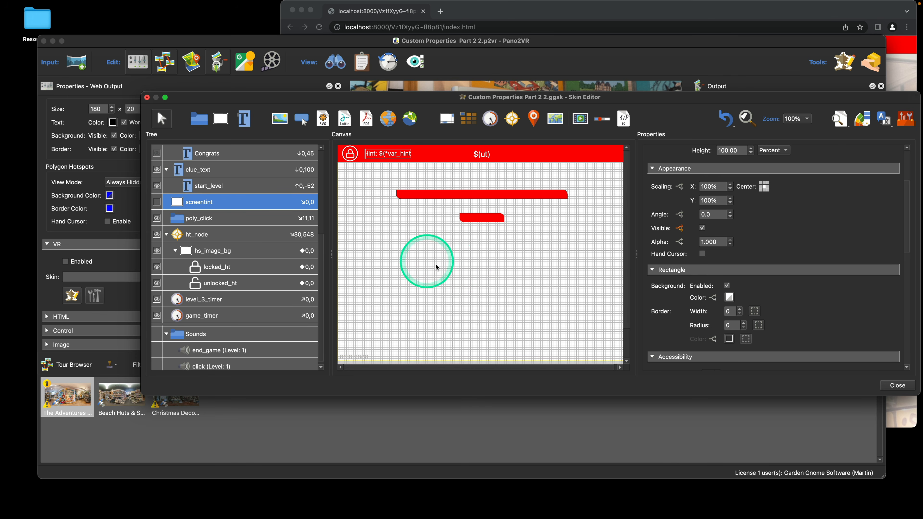
- Review the skin's variables and inspect the level_3_timer settings and the game_timer settings and actions
{"action": "left_click", "coordinate": [468, 272]}
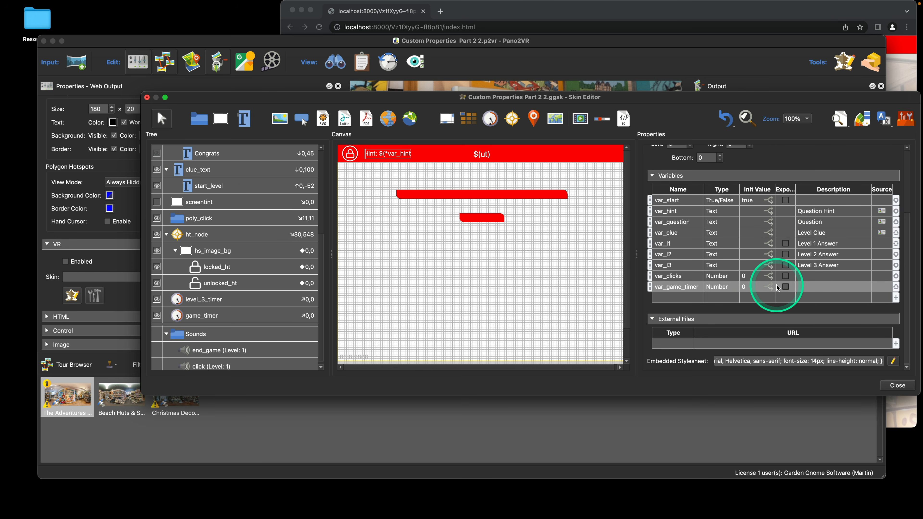
{"action": "scroll", "coordinate": [280, 292], "scroll_direction": "down", "scroll_amount": 1}
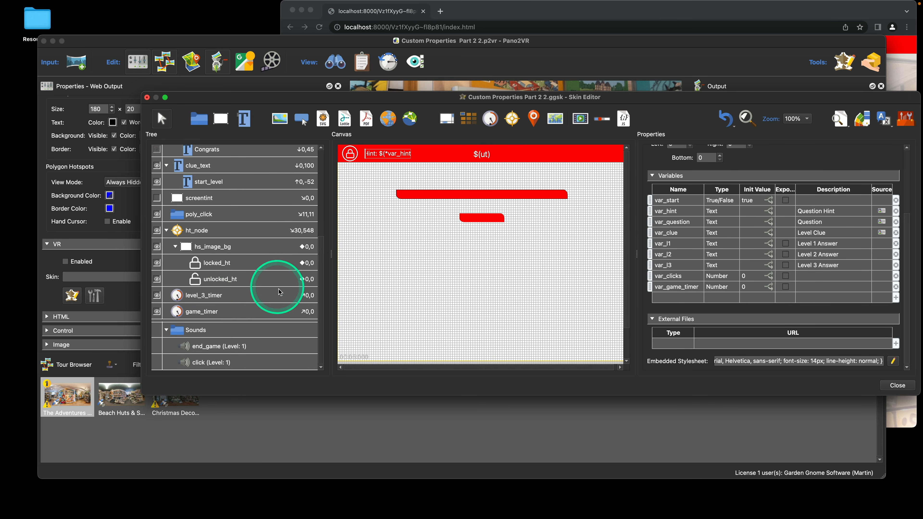
{"action": "left_click", "coordinate": [216, 295]}
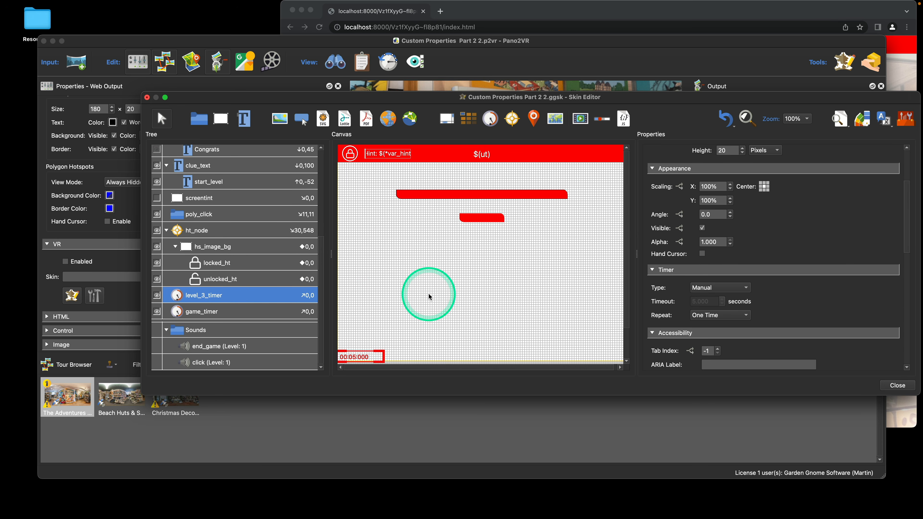
{"action": "scroll", "coordinate": [452, 274], "scroll_direction": "down", "scroll_amount": 3}
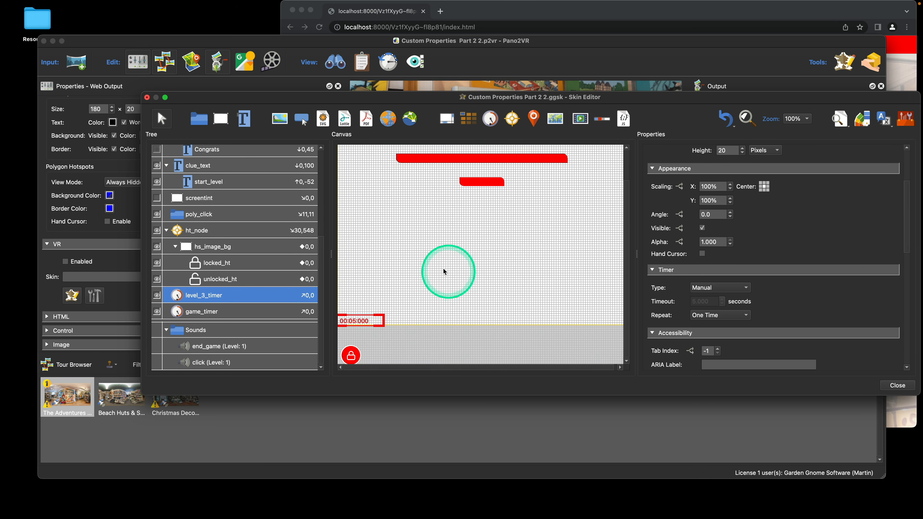
{"action": "left_click", "coordinate": [191, 312]}
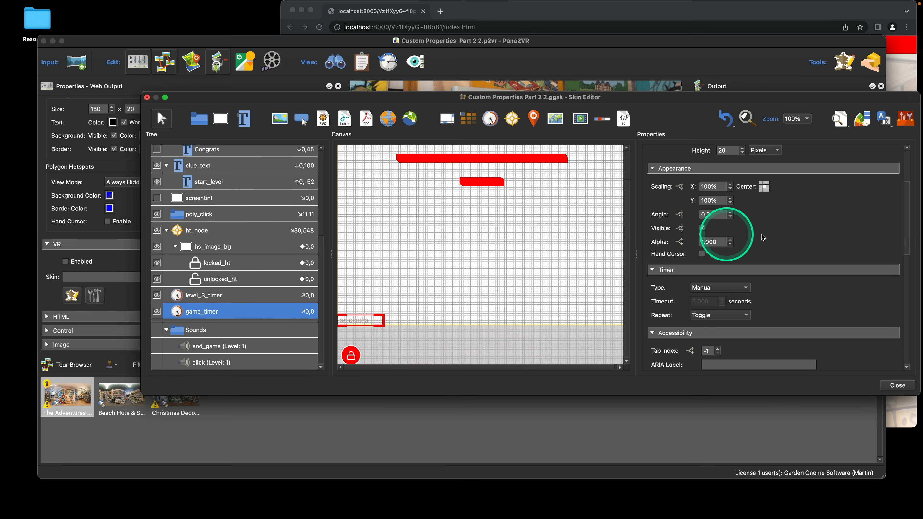
{"action": "scroll", "coordinate": [780, 236], "scroll_direction": "down", "scroll_amount": 4}
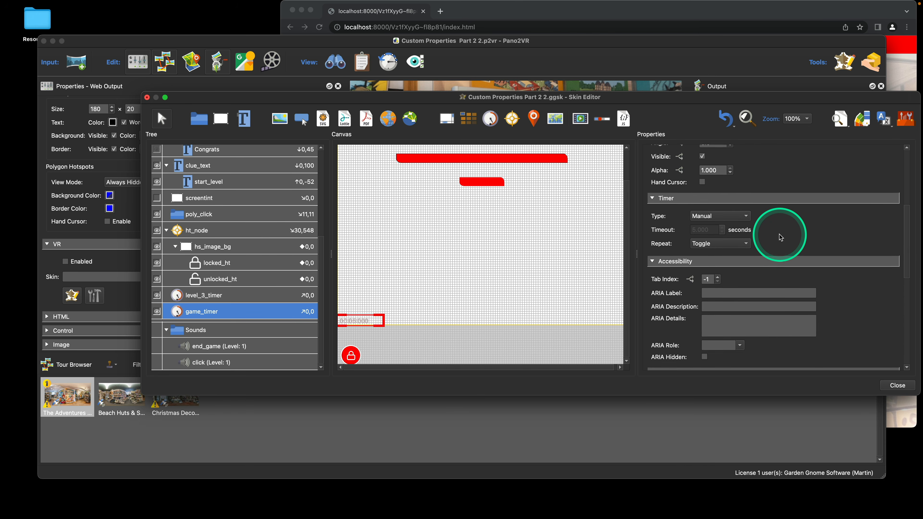
{"action": "scroll", "coordinate": [781, 237], "scroll_direction": "down", "scroll_amount": 10}
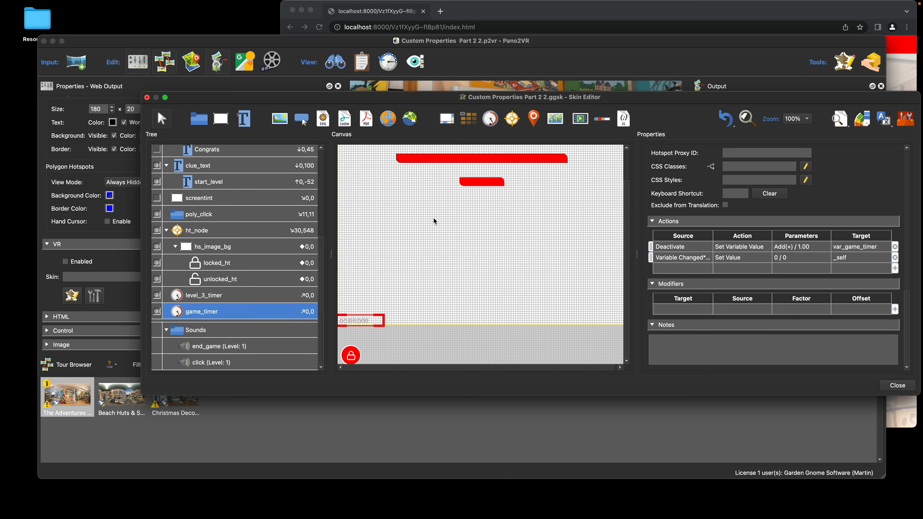
- Check the skin's variables again and reopen the background color logic block of lock_state_reset
{"action": "left_click", "coordinate": [449, 232]}
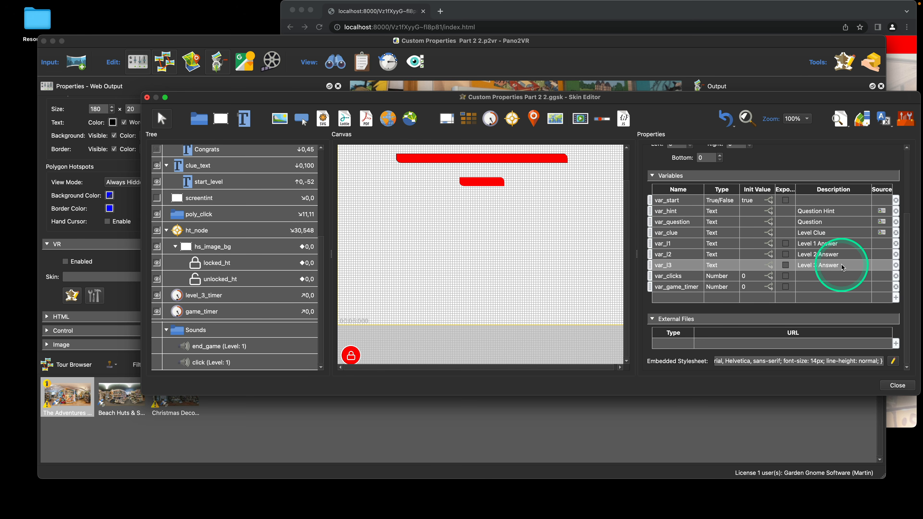
{"action": "scroll", "coordinate": [237, 231], "scroll_direction": "up", "scroll_amount": 3}
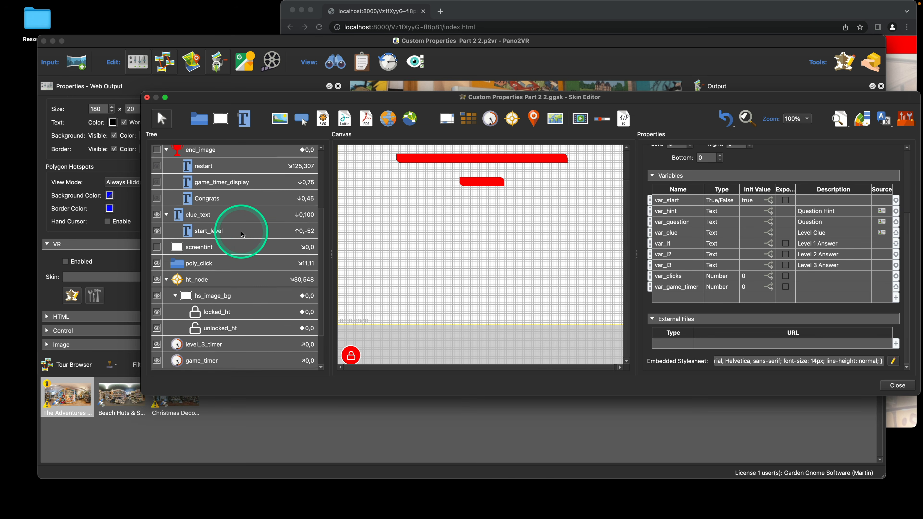
{"action": "scroll", "coordinate": [243, 234], "scroll_direction": "up", "scroll_amount": 5}
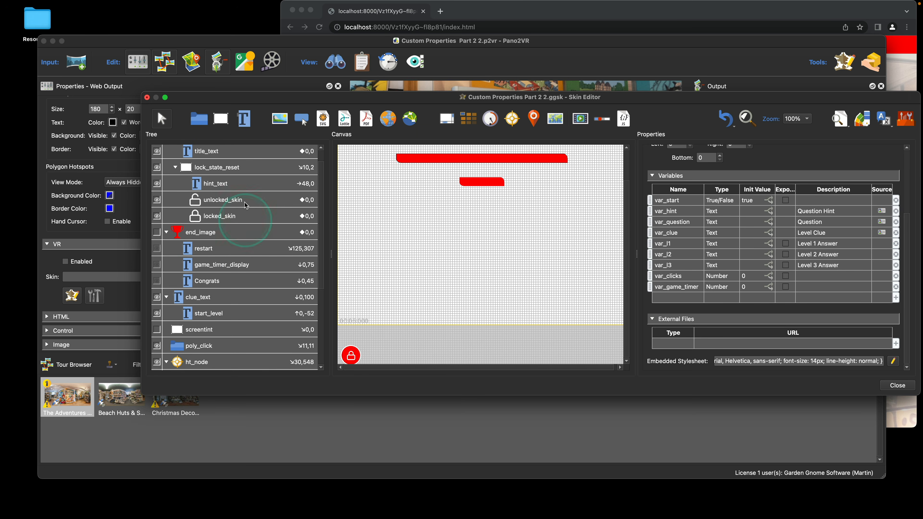
{"action": "left_click", "coordinate": [241, 173]}
{"action": "scroll", "coordinate": [755, 251], "scroll_direction": "down", "scroll_amount": 3}
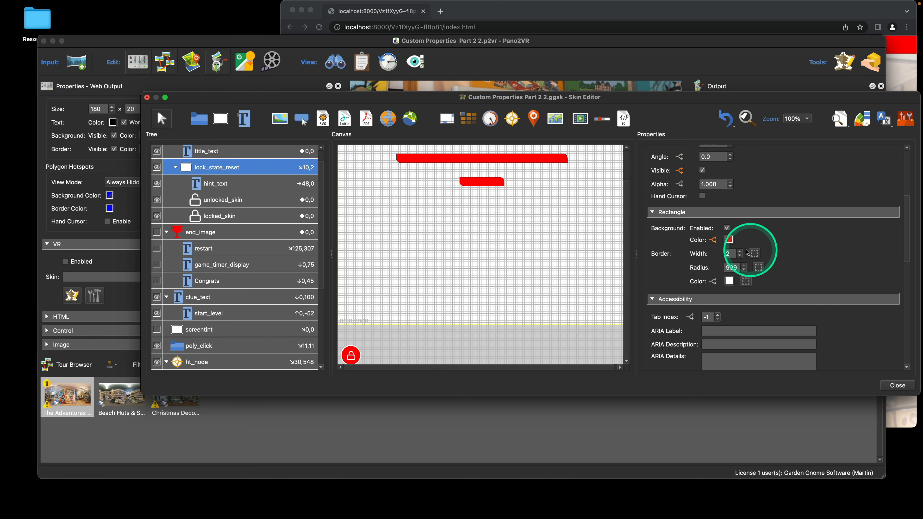
{"action": "left_click", "coordinate": [713, 241]}
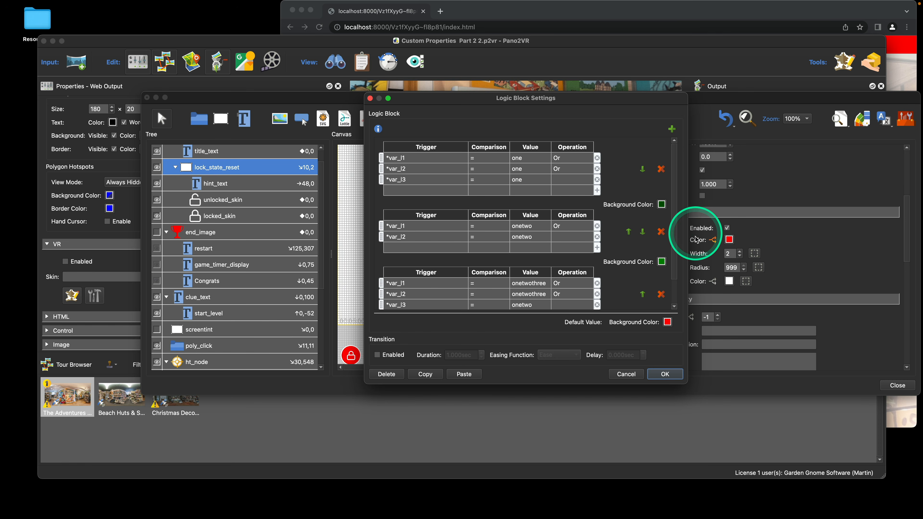
- Enlarge and reposition the logic block window to review all of lock_state_reset's background color conditions, then close it
{"action": "left_click_drag", "start_coordinate": [688, 386], "coordinate": [691, 422]}
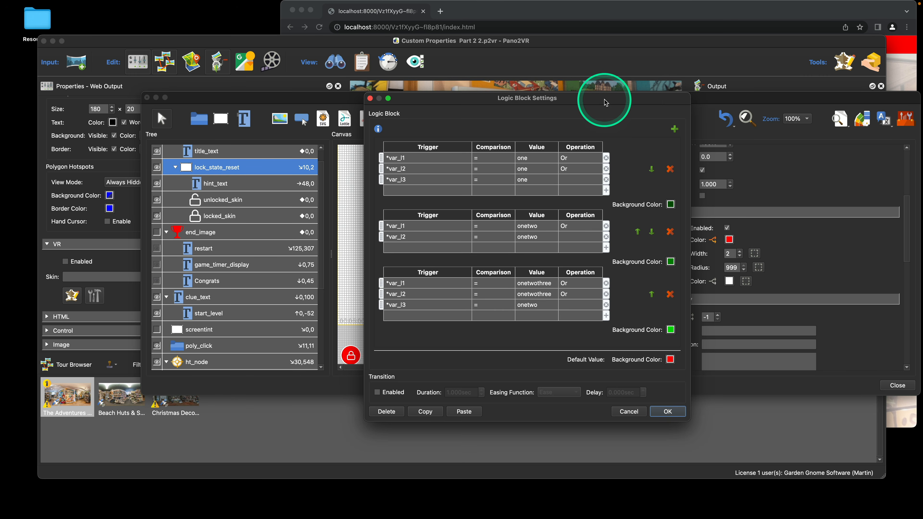
{"action": "left_click_drag", "start_coordinate": [604, 100], "coordinate": [553, 74]}
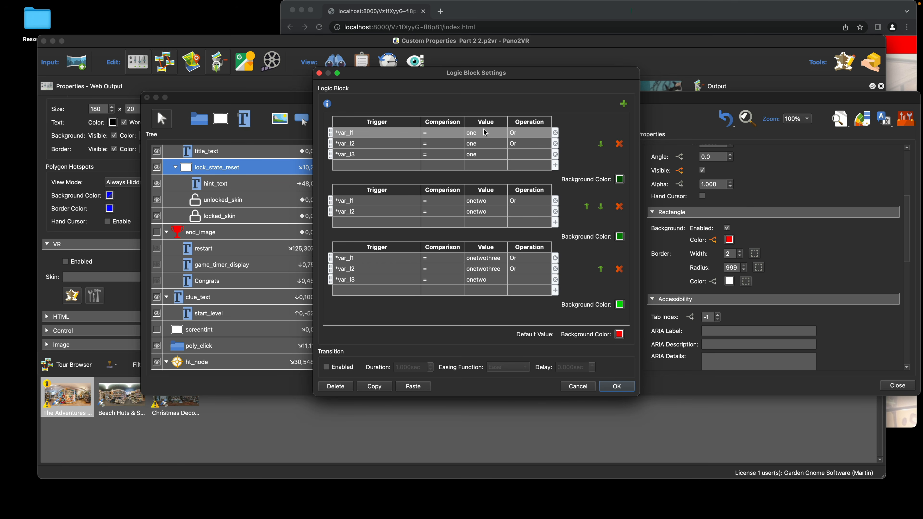
{"action": "left_click", "coordinate": [485, 133]}
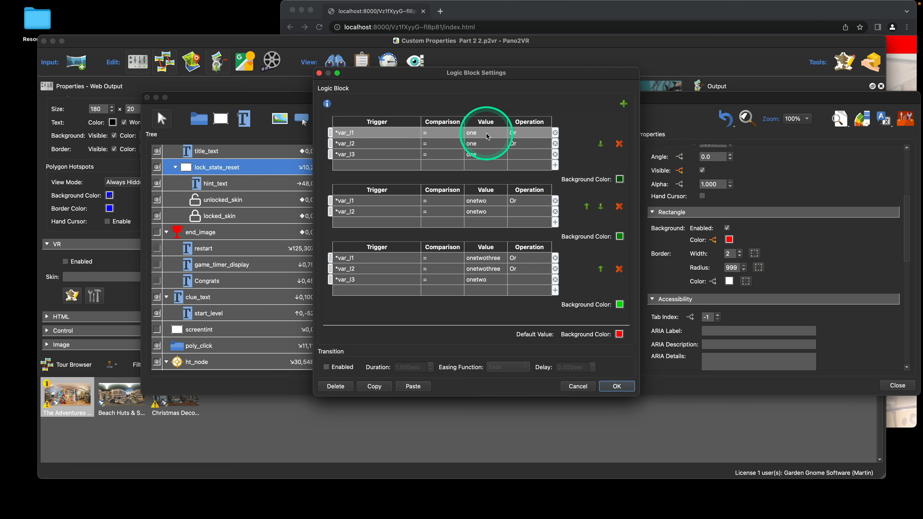
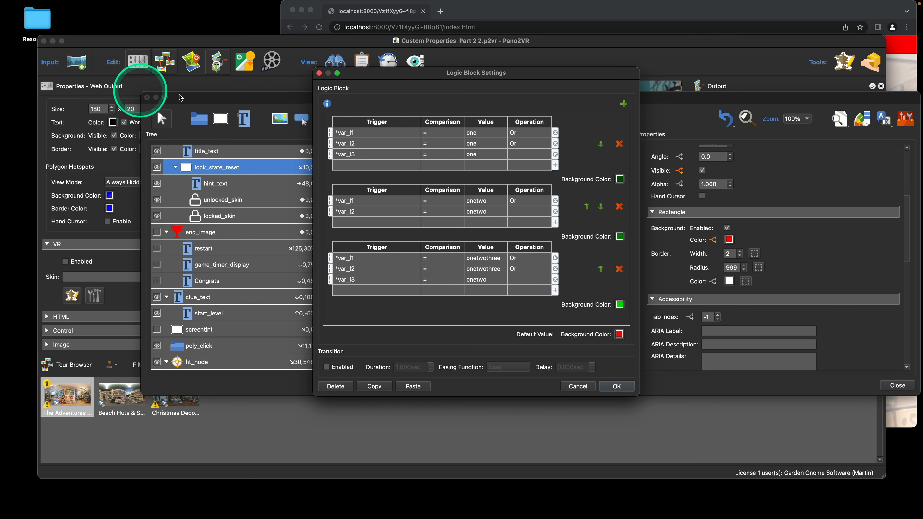
{"action": "left_click", "coordinate": [332, 132]}
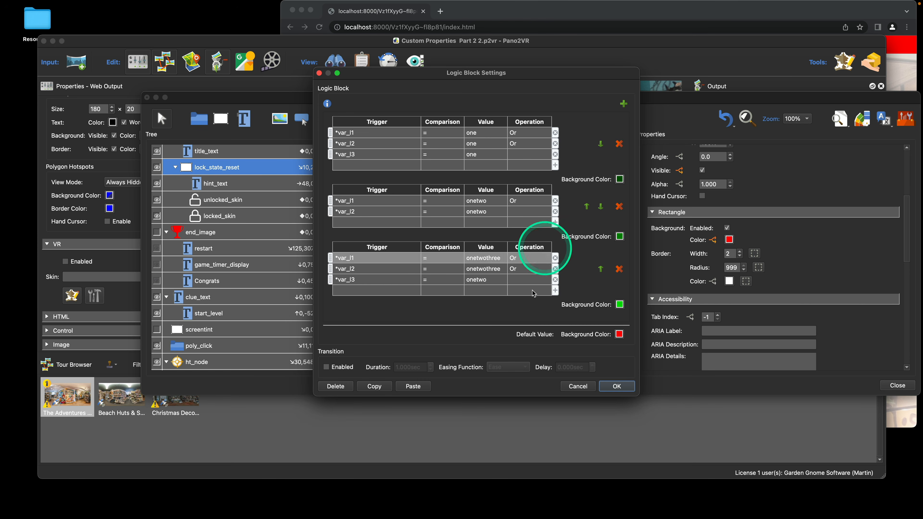
{"action": "left_click", "coordinate": [622, 387]}
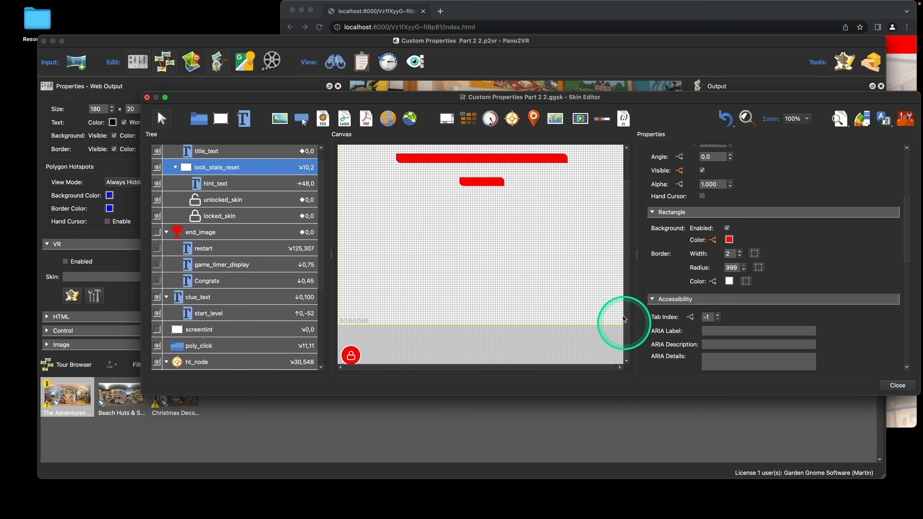
- Inspect the background color logic block of the hs_image_bg rectangle inside ht_node
{"action": "scroll", "coordinate": [233, 275], "scroll_direction": "down", "scroll_amount": 5}
{"action": "scroll", "coordinate": [232, 275], "scroll_direction": "down", "scroll_amount": 1}
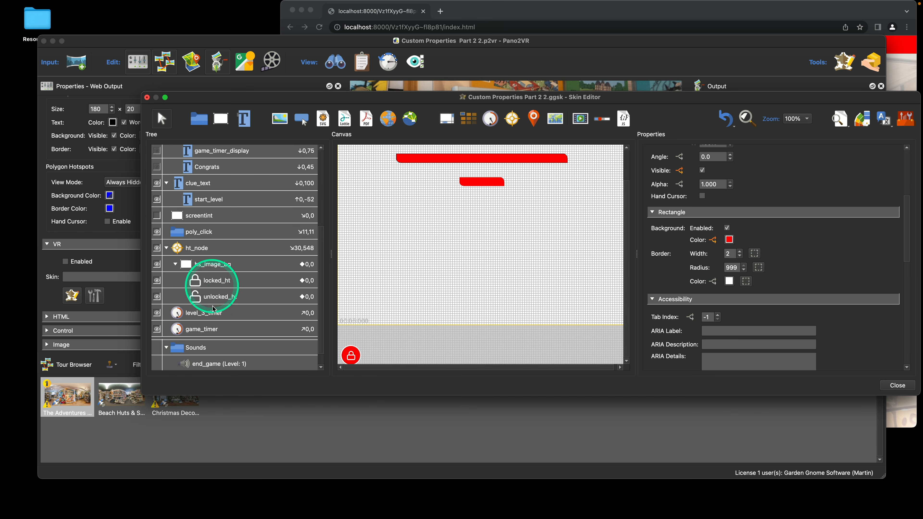
{"action": "left_click", "coordinate": [213, 266]}
{"action": "scroll", "coordinate": [770, 268], "scroll_direction": "down", "scroll_amount": 2}
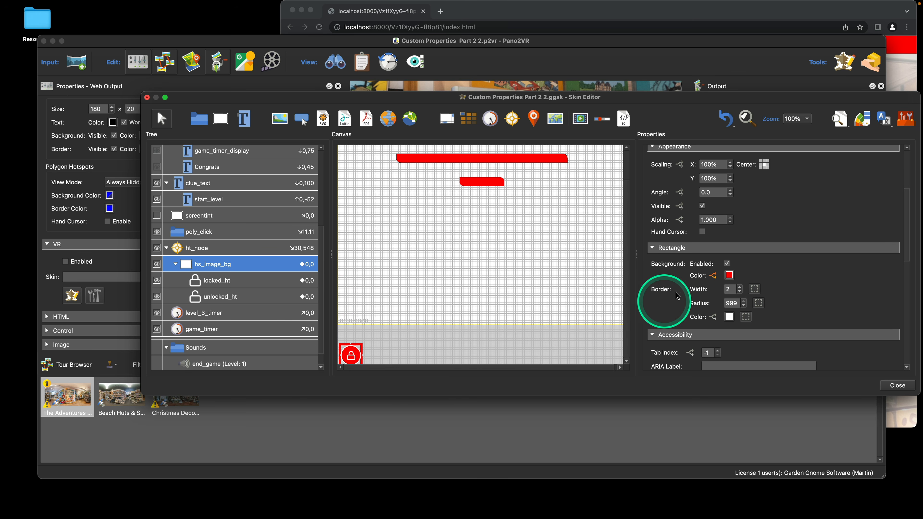
{"action": "left_click", "coordinate": [713, 276]}
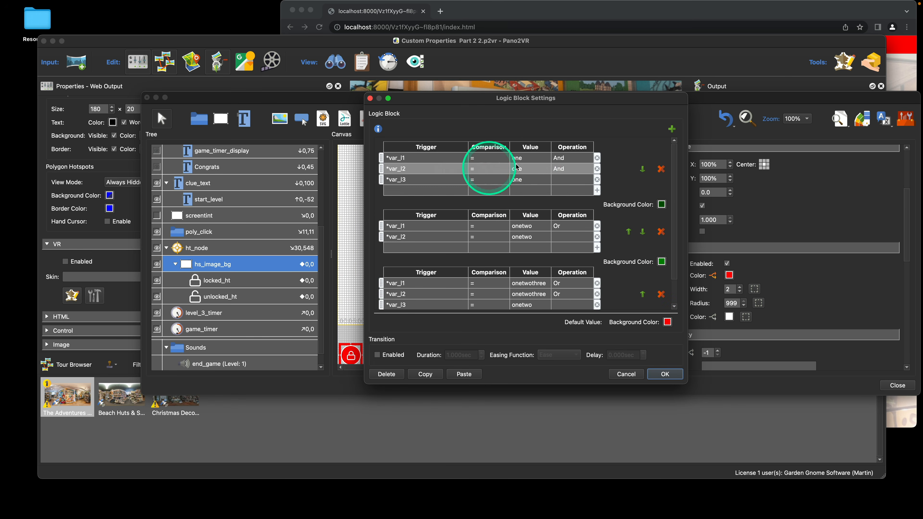
{"action": "scroll", "coordinate": [542, 248], "scroll_direction": "down", "scroll_amount": 2}
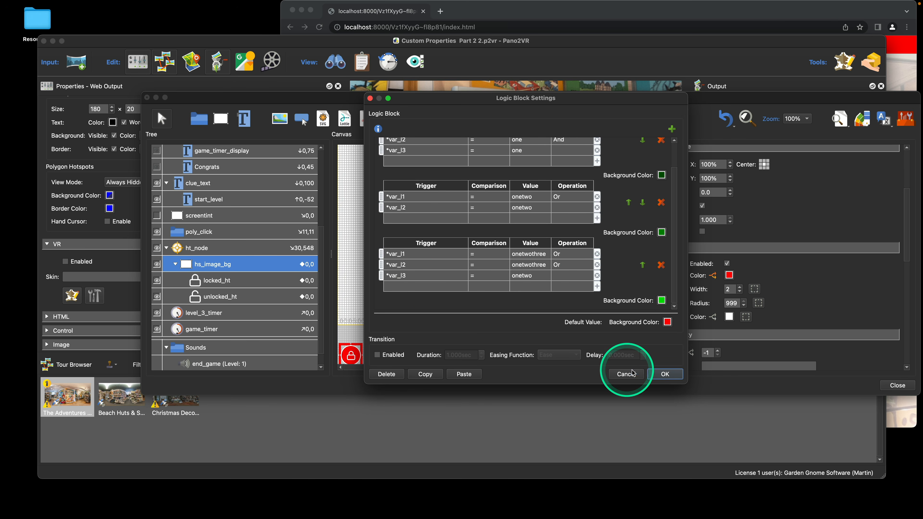
{"action": "left_click", "coordinate": [626, 375]}
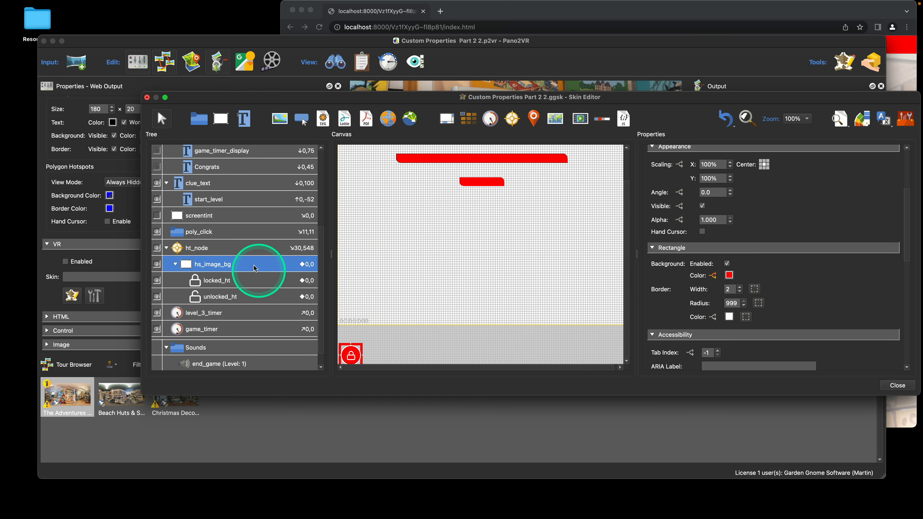
- Inspect the visibility logic block of the locked_ht icon, reading its variable and Node ID conditions
{"action": "left_click", "coordinate": [224, 283]}
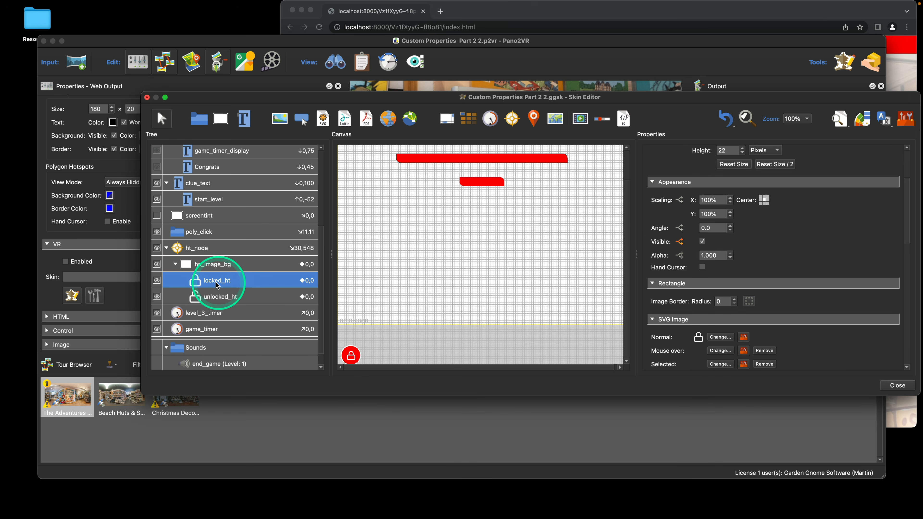
{"action": "left_click", "coordinate": [685, 246]}
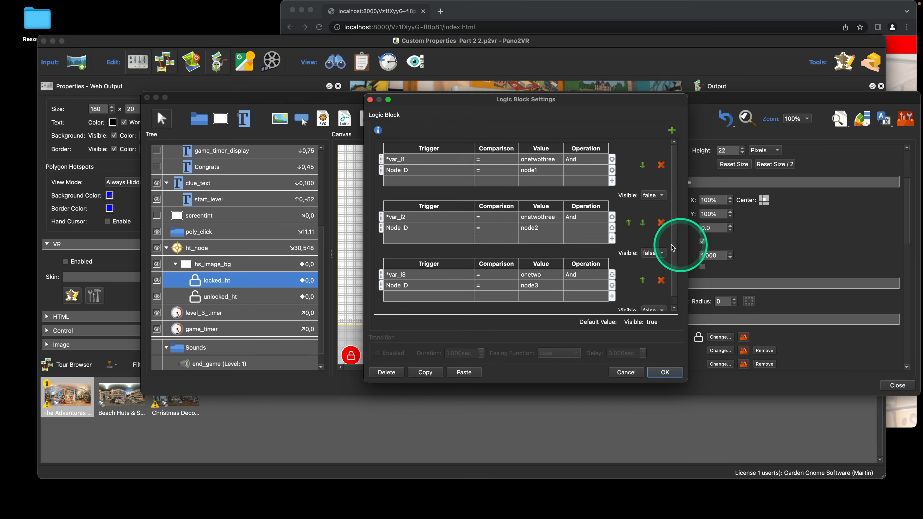
{"action": "scroll", "coordinate": [440, 176], "scroll_direction": "down", "scroll_amount": 1}
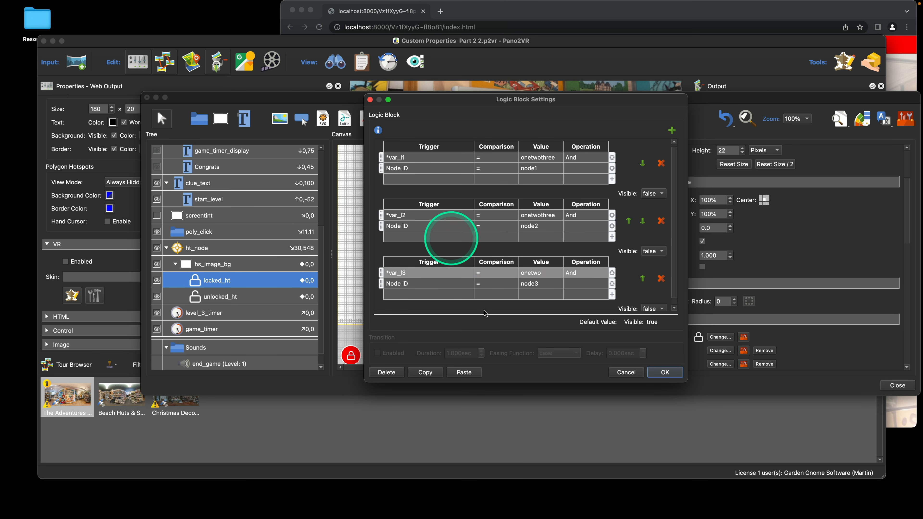
{"action": "scroll", "coordinate": [402, 167], "scroll_direction": "down", "scroll_amount": 1}
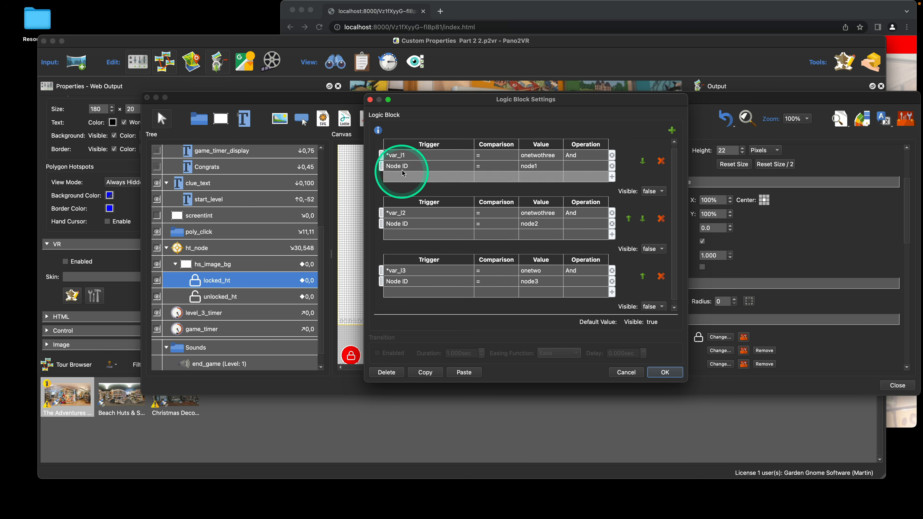
{"action": "scroll", "coordinate": [413, 162], "scroll_direction": "up", "scroll_amount": 2}
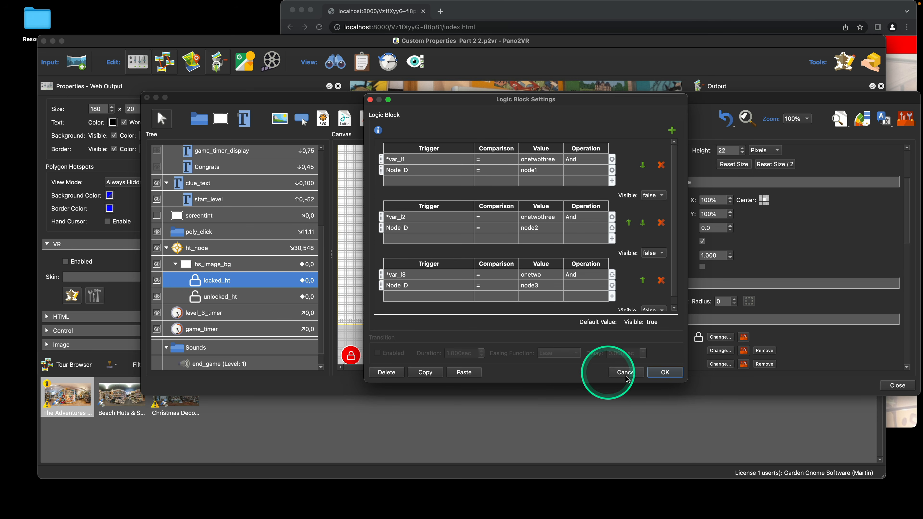
{"action": "left_click", "coordinate": [633, 373]}
- Inspect the visibility logic block of the unlocked_ht icon
{"action": "left_click", "coordinate": [240, 295]}
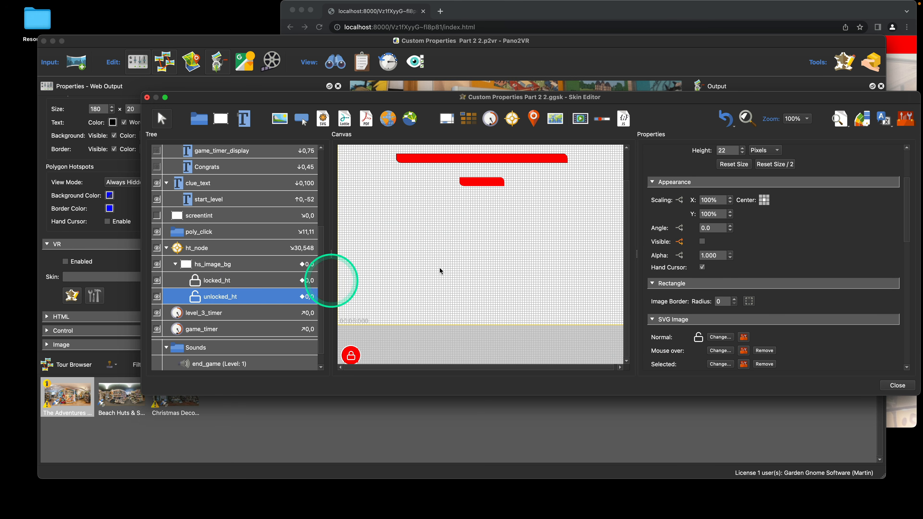
{"action": "left_click", "coordinate": [680, 237]}
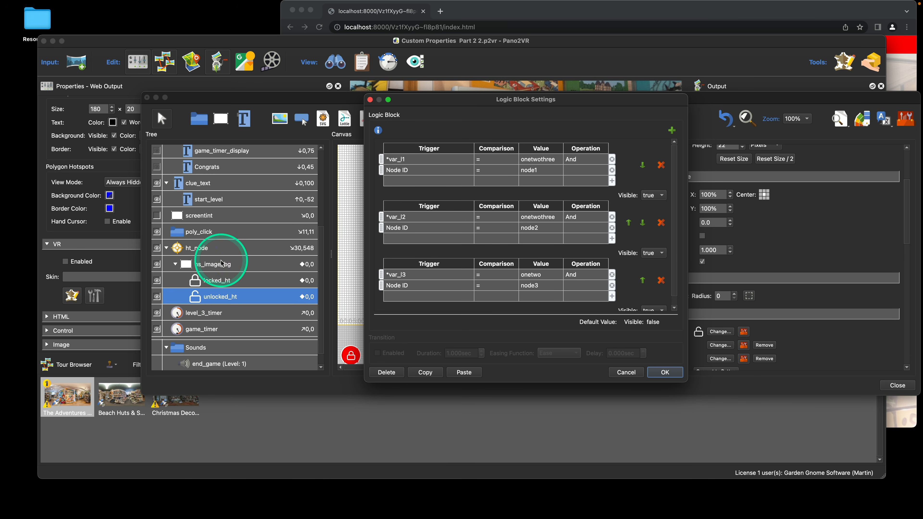
{"action": "left_click", "coordinate": [658, 372]}
- Review the hs_image_bg rectangle's background color logic block again, through to its last condition and default color
{"action": "left_click", "coordinate": [210, 264]}
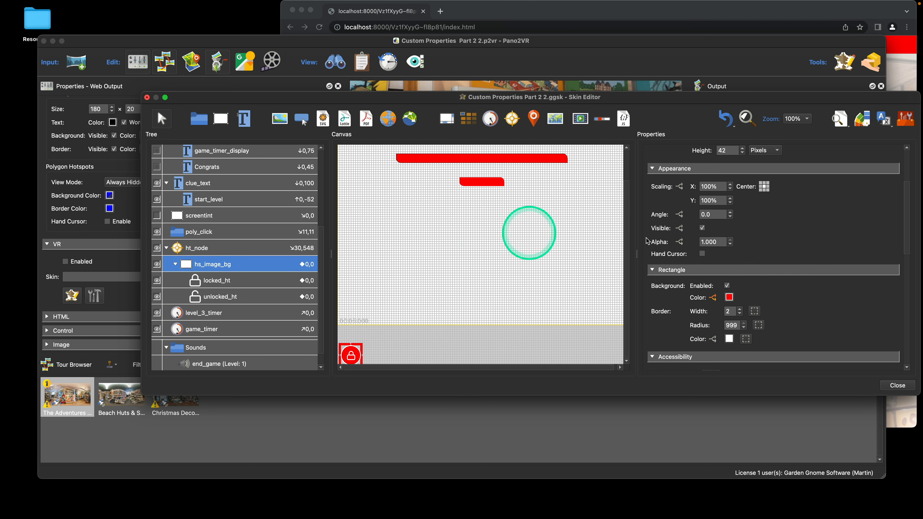
{"action": "scroll", "coordinate": [740, 259], "scroll_direction": "down", "scroll_amount": 3}
{"action": "left_click", "coordinate": [713, 250]}
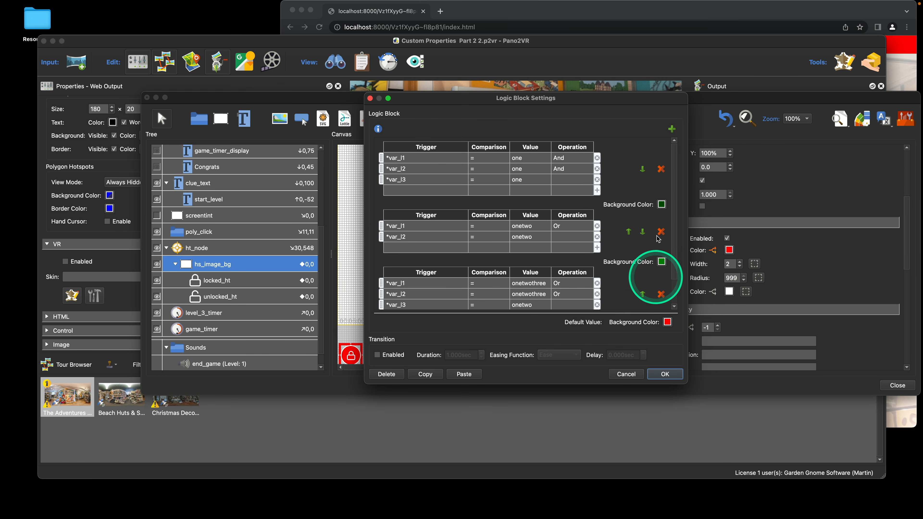
{"action": "scroll", "coordinate": [655, 287], "scroll_direction": "down", "scroll_amount": 2}
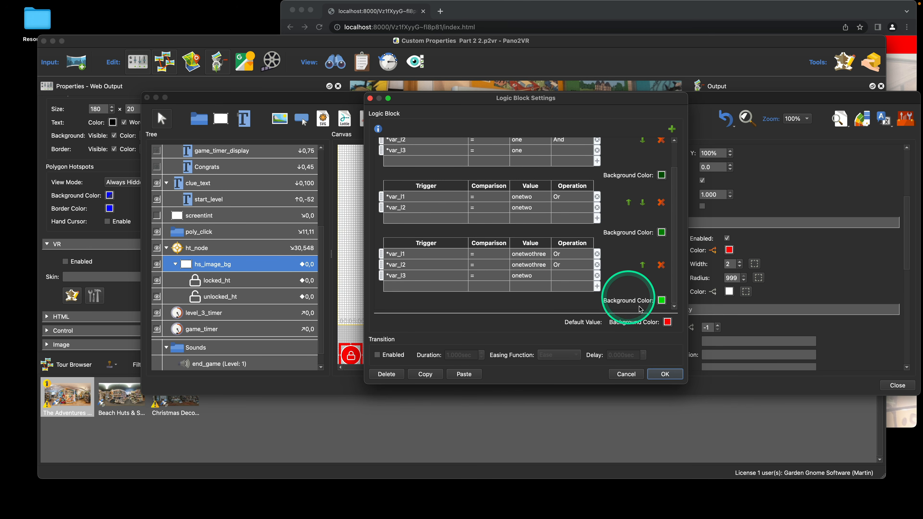
{"action": "left_click", "coordinate": [626, 374]}
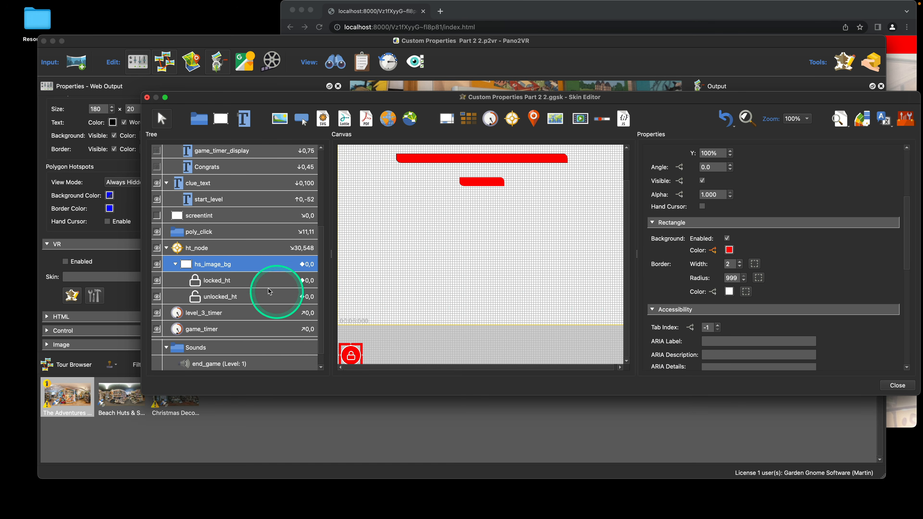
- Check the timer settings of level_3_timer and look back over the other skin elements in the tree
{"action": "scroll", "coordinate": [270, 288], "scroll_direction": "down", "scroll_amount": 1}
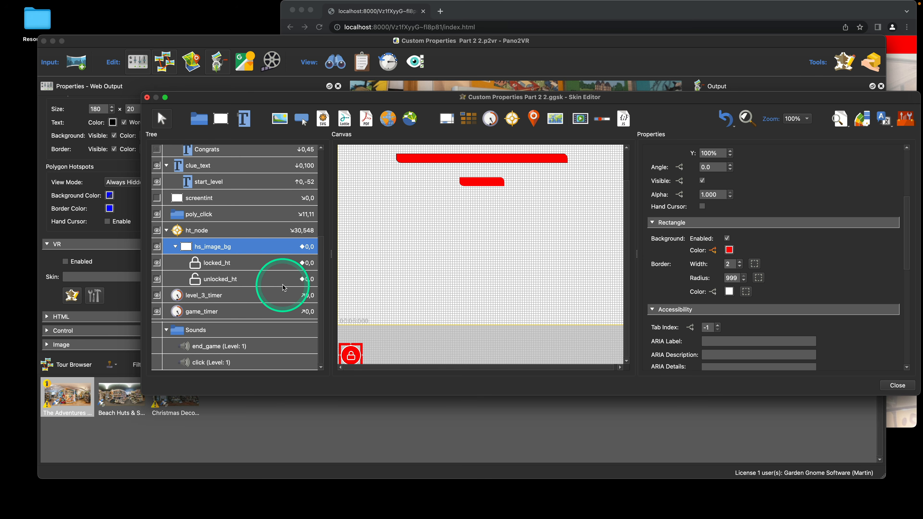
{"action": "left_click", "coordinate": [216, 300]}
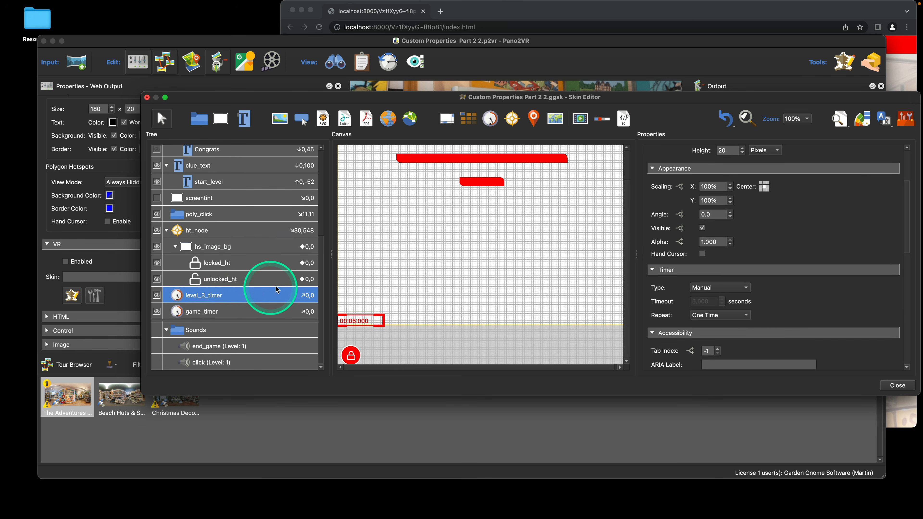
{"action": "scroll", "coordinate": [278, 287], "scroll_direction": "up", "scroll_amount": 3}
{"action": "scroll", "coordinate": [280, 287], "scroll_direction": "down", "scroll_amount": 2}
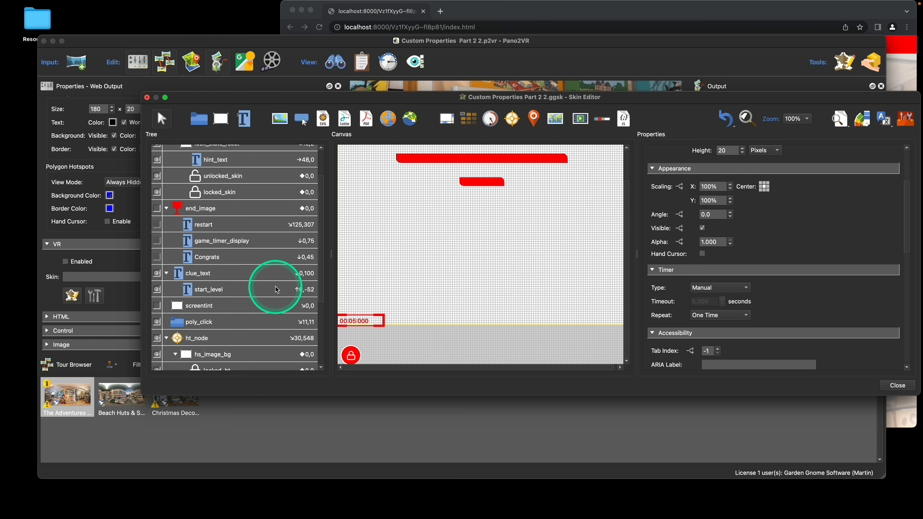
{"action": "scroll", "coordinate": [276, 287], "scroll_direction": "up", "scroll_amount": 1}
{"action": "scroll", "coordinate": [276, 286], "scroll_direction": "up", "scroll_amount": 1}
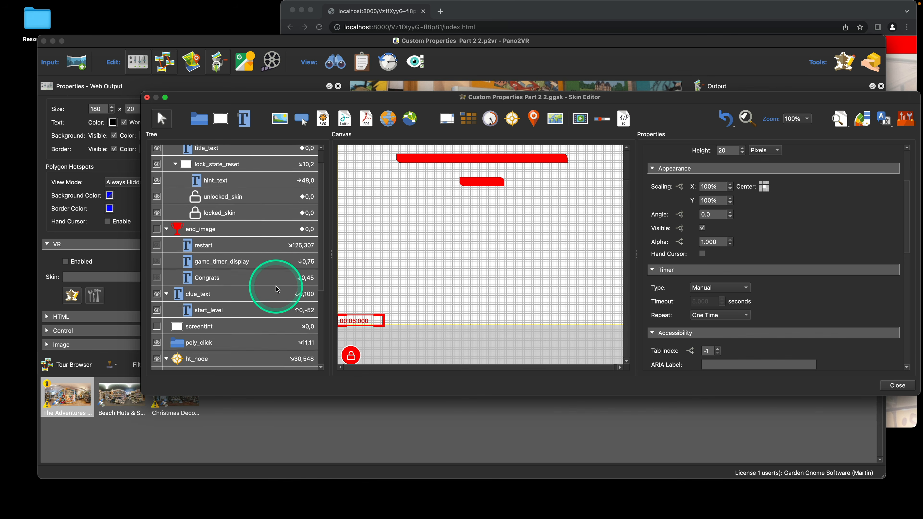
- Inspect the visibility logic block of the screentint rectangle
{"action": "scroll", "coordinate": [275, 286], "scroll_direction": "down", "scroll_amount": 3}
{"action": "left_click", "coordinate": [222, 288]}
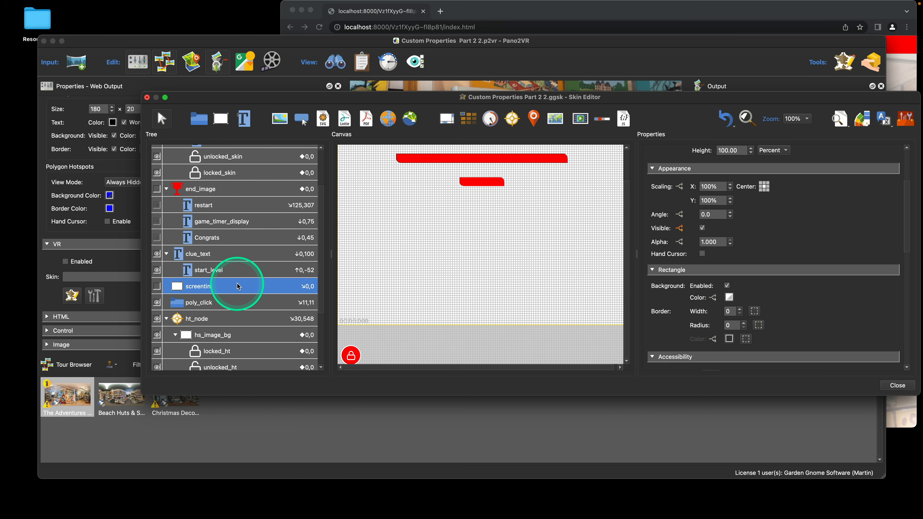
{"action": "left_click", "coordinate": [680, 228]}
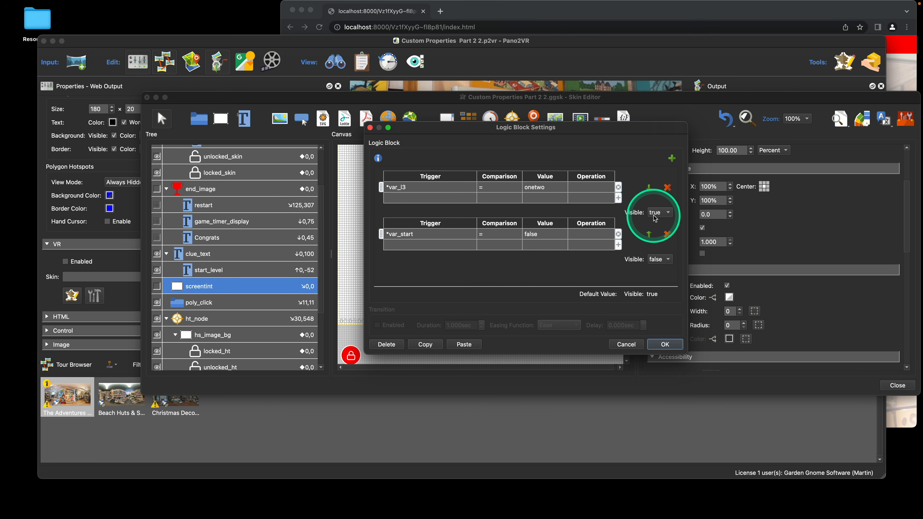
{"action": "left_click", "coordinate": [656, 345]}
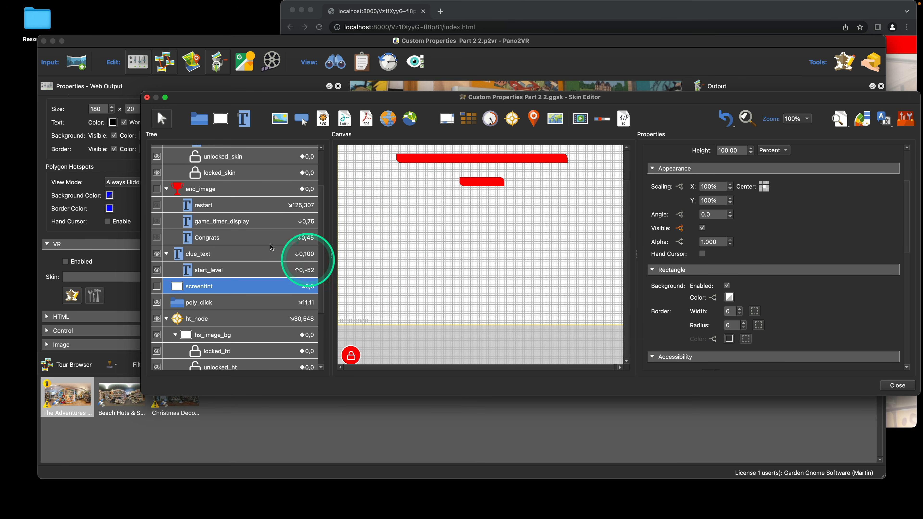
- Check the end_image element's properties and reopen screentint's visibility logic block to review its conditions
{"action": "left_click", "coordinate": [224, 189]}
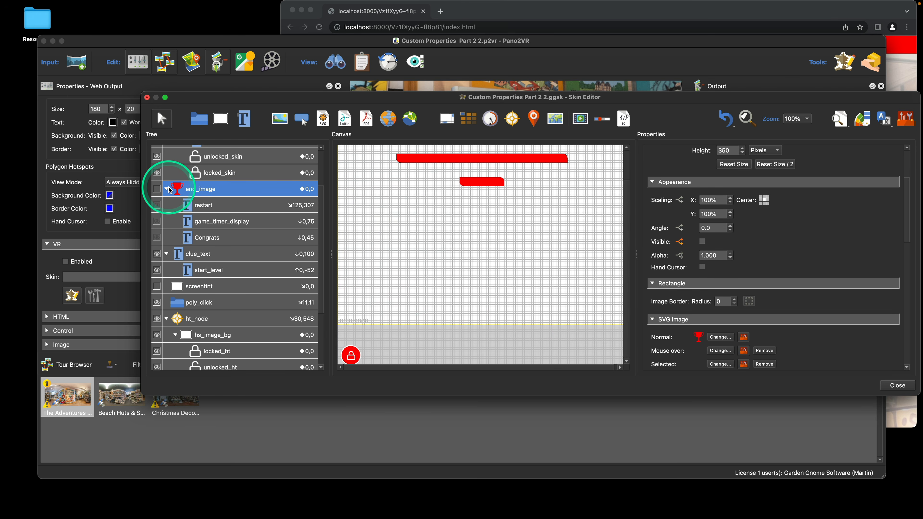
{"action": "left_click", "coordinate": [220, 287]}
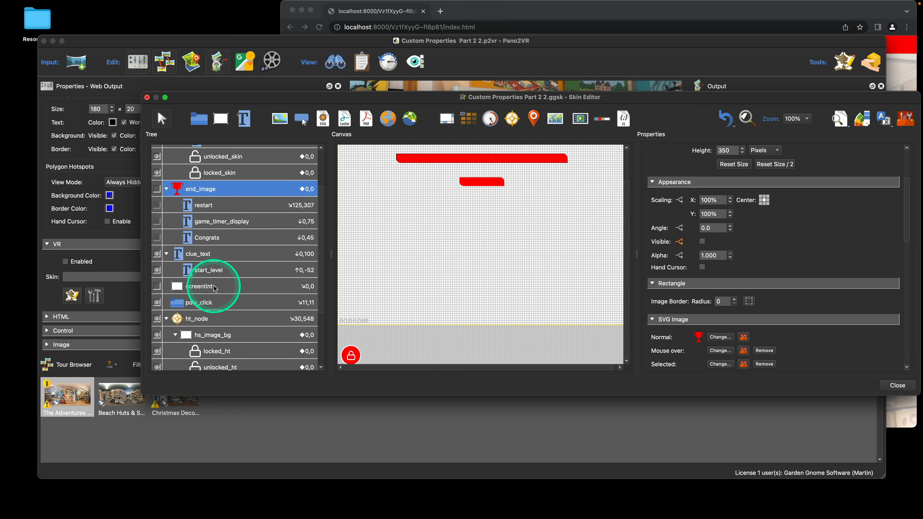
{"action": "left_click", "coordinate": [680, 232]}
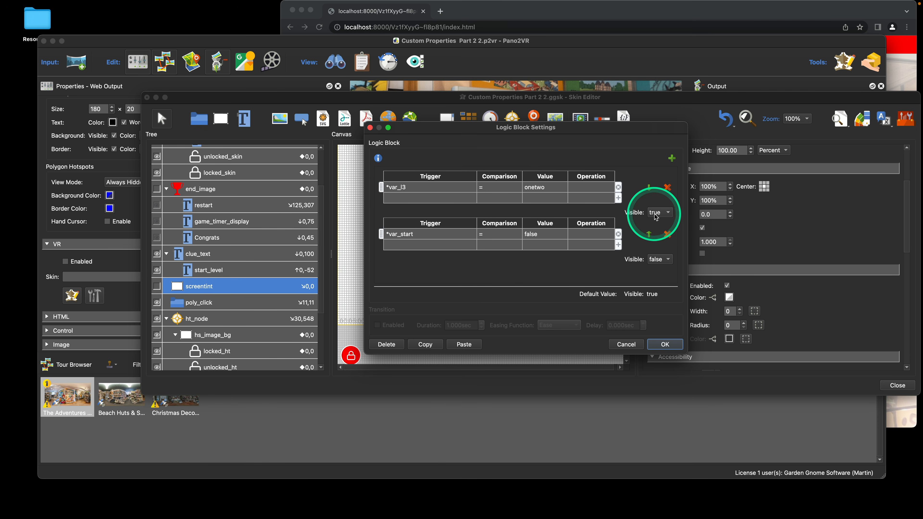
{"action": "left_click", "coordinate": [665, 345]}
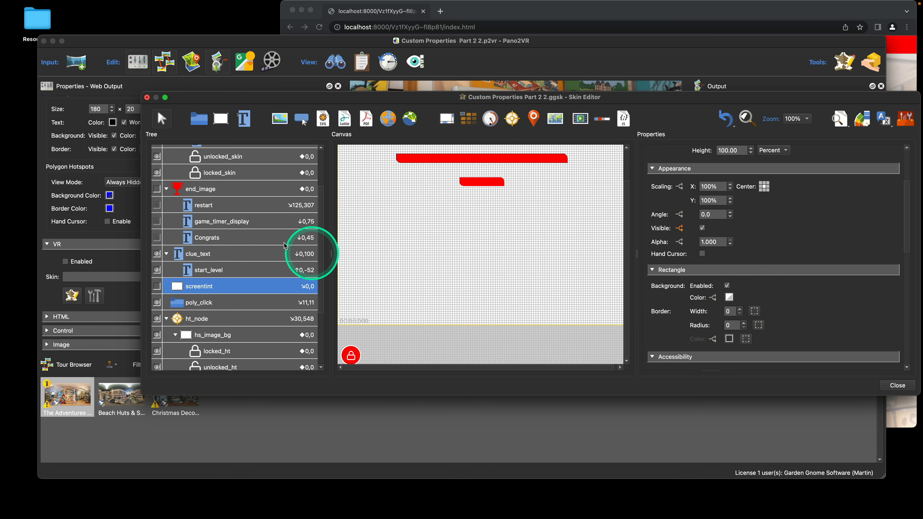
{"action": "scroll", "coordinate": [273, 238], "scroll_direction": "up", "scroll_amount": 3}
{"action": "scroll", "coordinate": [273, 238], "scroll_direction": "up", "scroll_amount": 2}
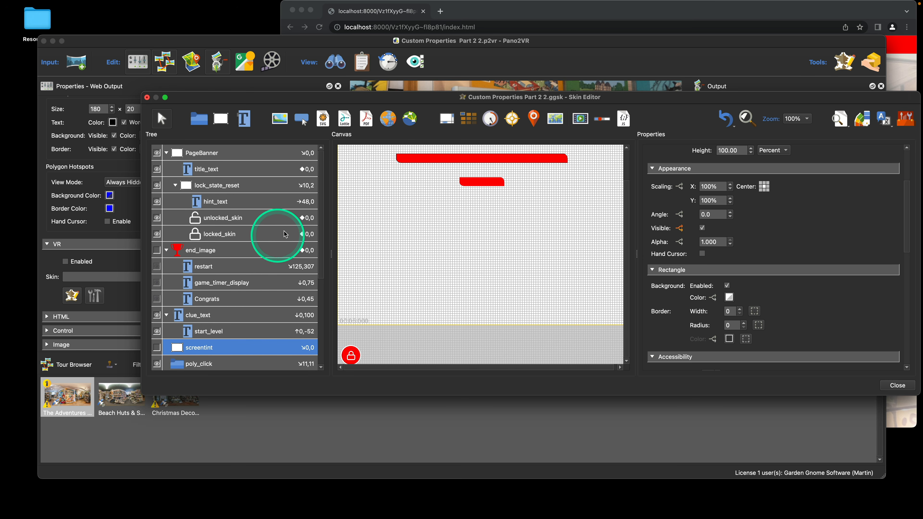
{"action": "scroll", "coordinate": [247, 191], "scroll_direction": "down", "scroll_amount": 8}
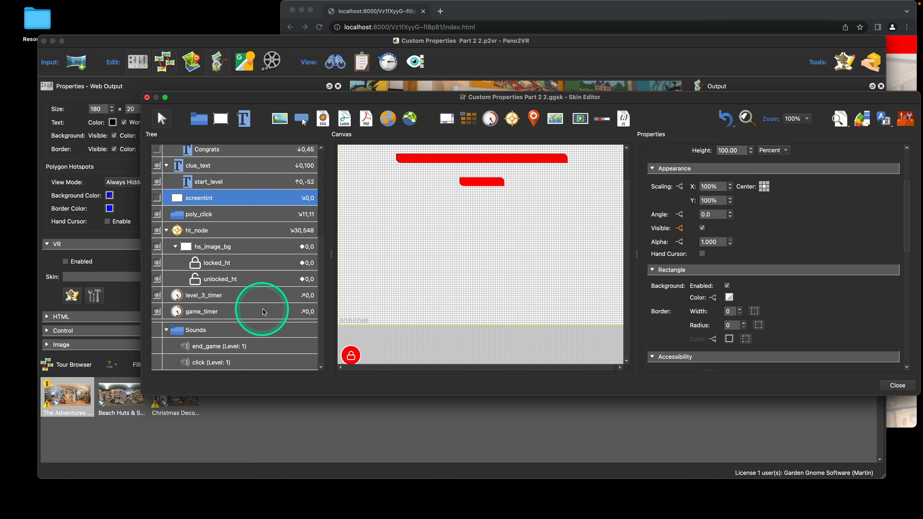
- Close the Skin Editor and save the changes to the skin
{"action": "scroll", "coordinate": [265, 257], "scroll_direction": "up", "scroll_amount": 2}
{"action": "scroll", "coordinate": [267, 255], "scroll_direction": "down", "scroll_amount": 2}
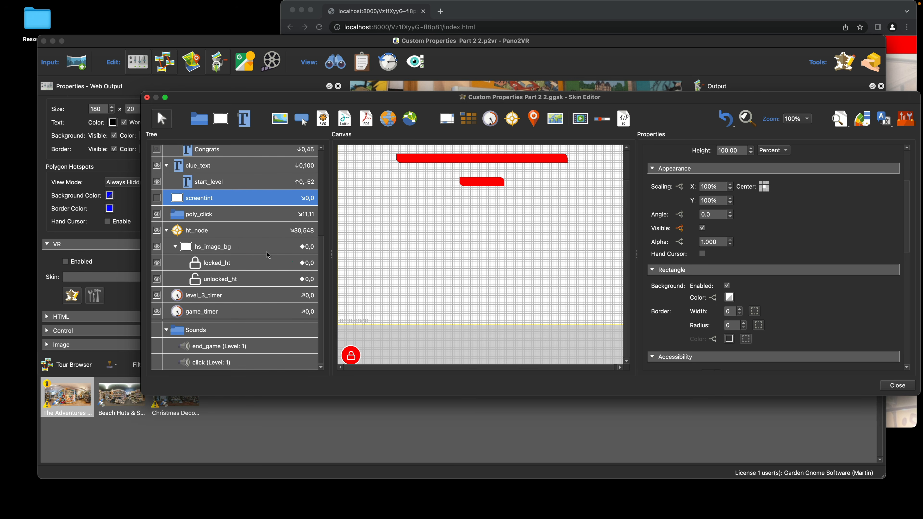
{"action": "left_click", "coordinate": [254, 234]}
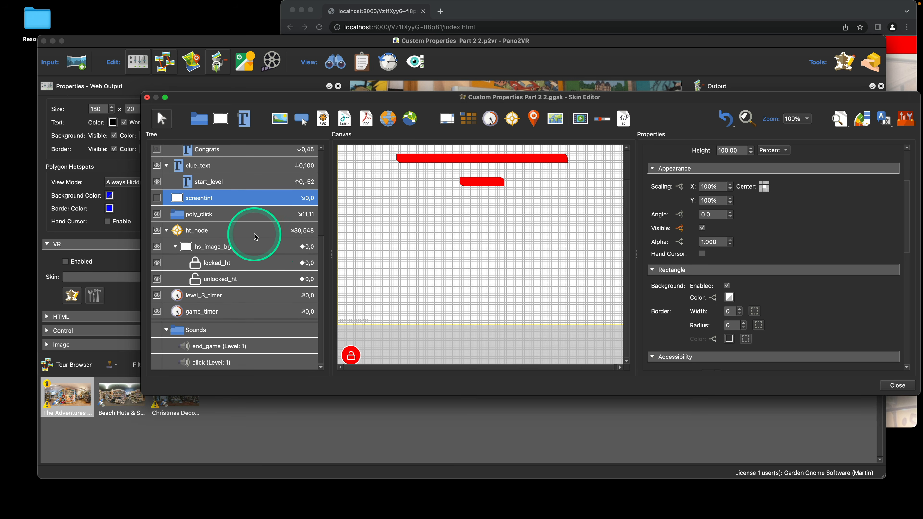
{"action": "scroll", "coordinate": [260, 257], "scroll_direction": "up", "scroll_amount": 5}
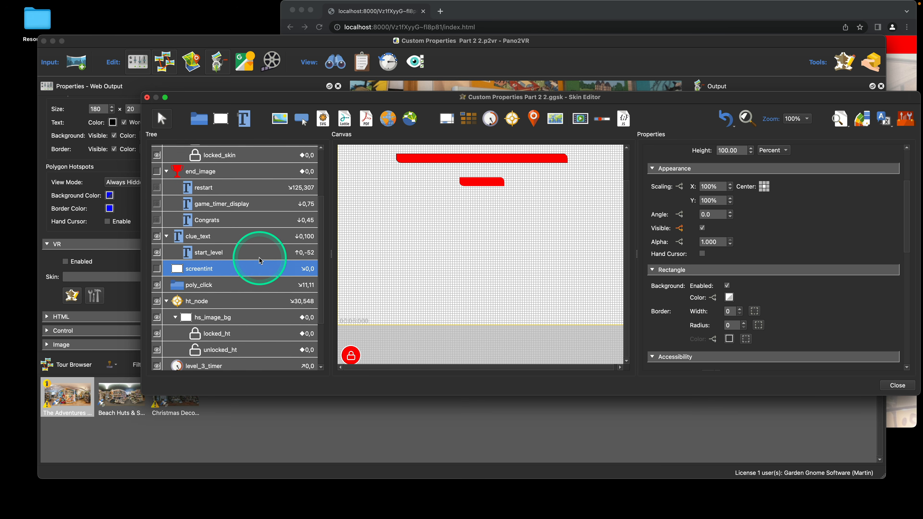
{"action": "left_click", "coordinate": [897, 385]}
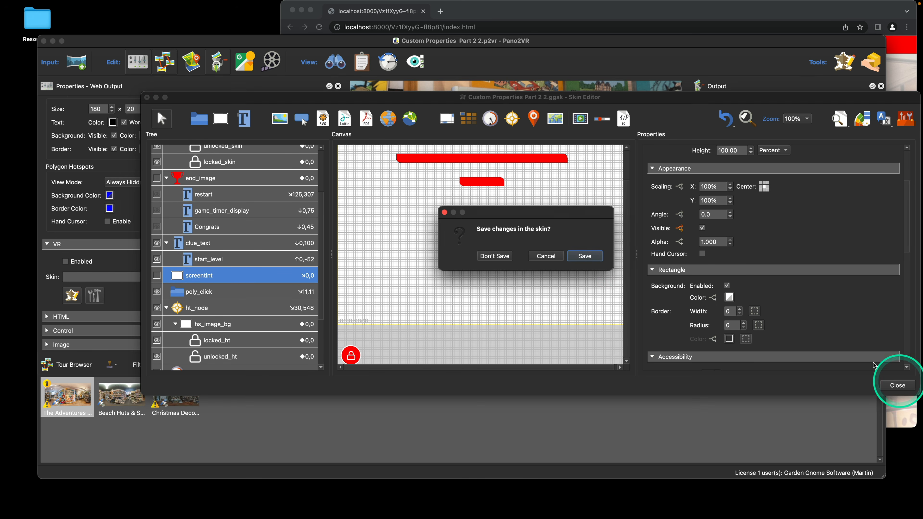
{"action": "left_click", "coordinate": [588, 257]}
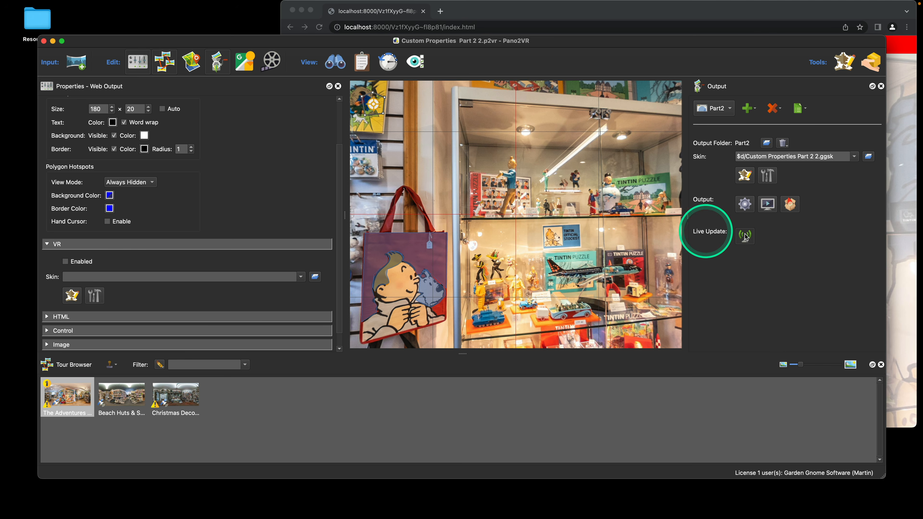
- Switch to the tour in the browser, check the padlock and hint in the banner, and return to Pano2VR
{"action": "left_click", "coordinate": [540, 21]}
{"action": "left_click_drag", "start_coordinate": [550, 11], "coordinate": [392, 24]}
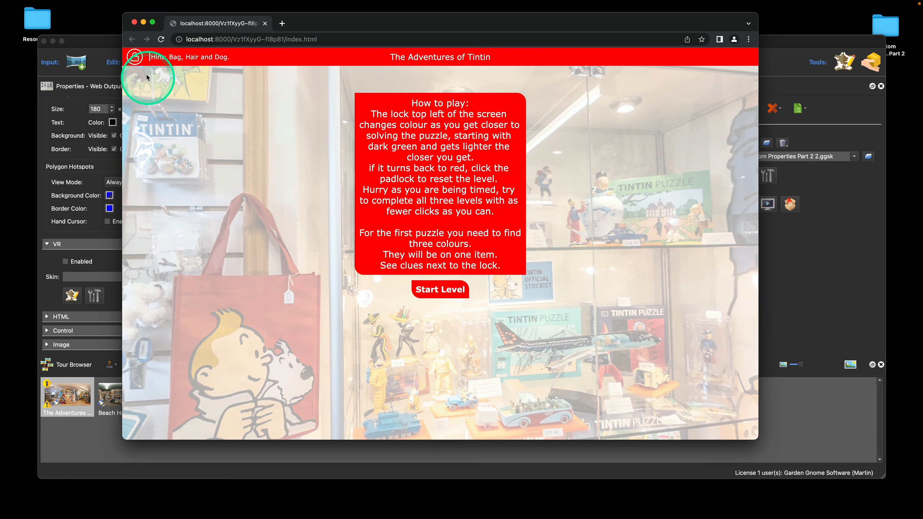
{"action": "left_click", "coordinate": [135, 58]}
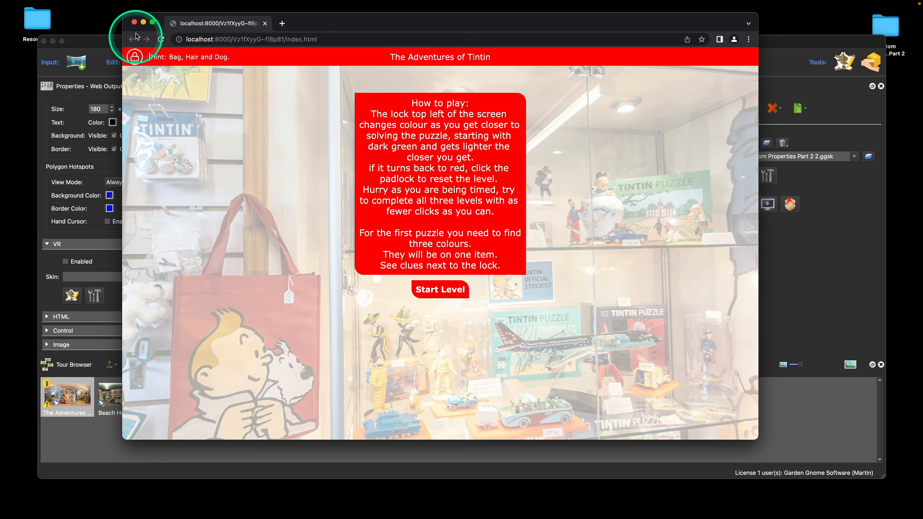
{"action": "left_click", "coordinate": [781, 61]}
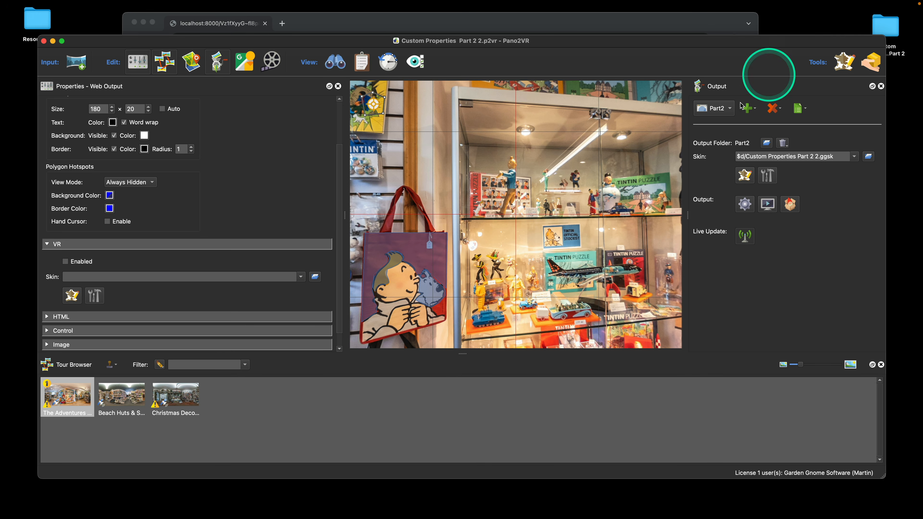
- Reopen the skin in the Skin Editor and inspect the text placeholder of the title_text element
{"action": "left_click", "coordinate": [745, 176]}
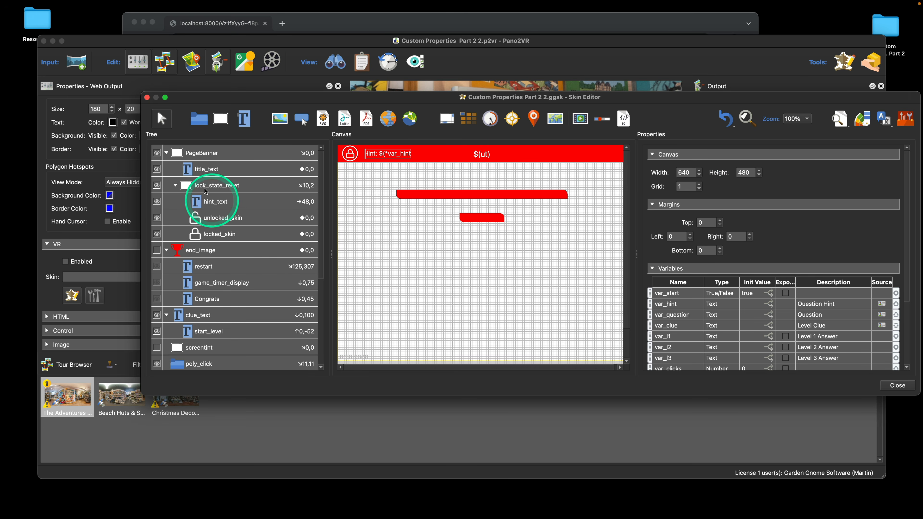
{"action": "left_click", "coordinate": [196, 170]}
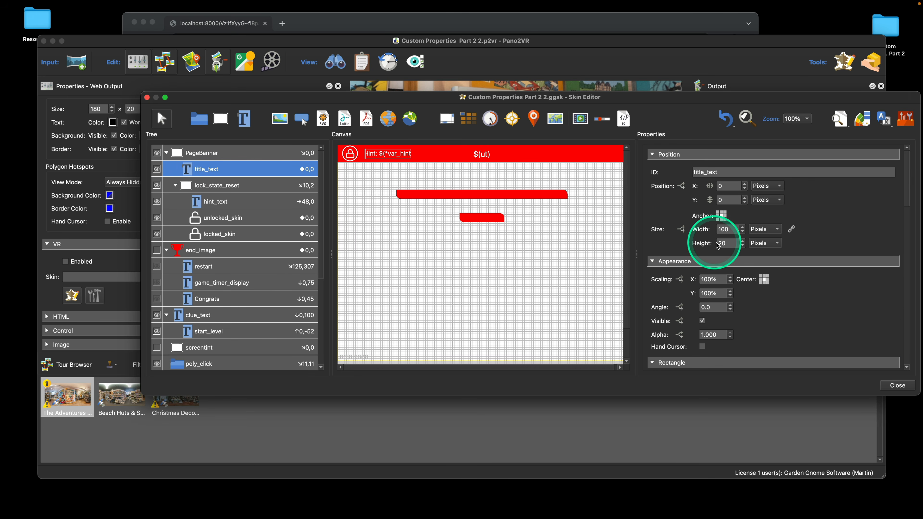
{"action": "scroll", "coordinate": [788, 262], "scroll_direction": "down", "scroll_amount": 8}
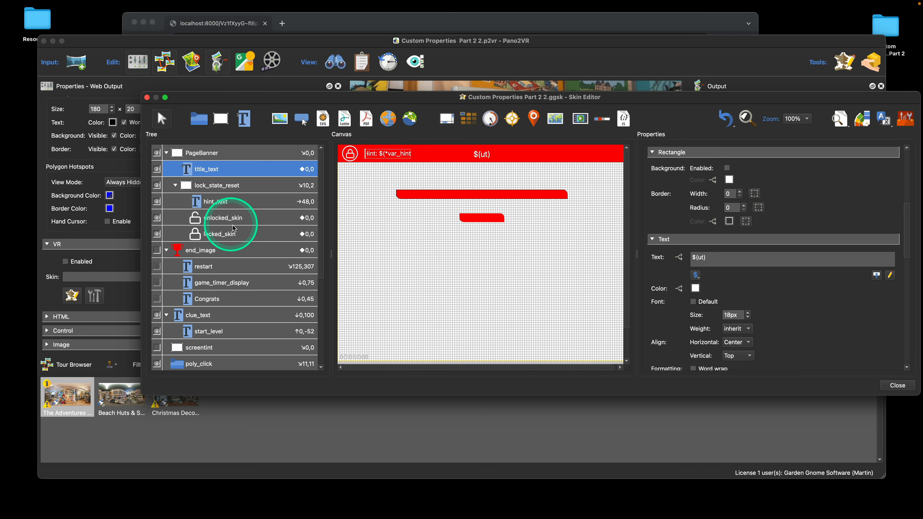
- Inspect the hint_text element's text and review the conditions in its text logic block
{"action": "left_click", "coordinate": [215, 201]}
{"action": "scroll", "coordinate": [796, 268], "scroll_direction": "down", "scroll_amount": 5}
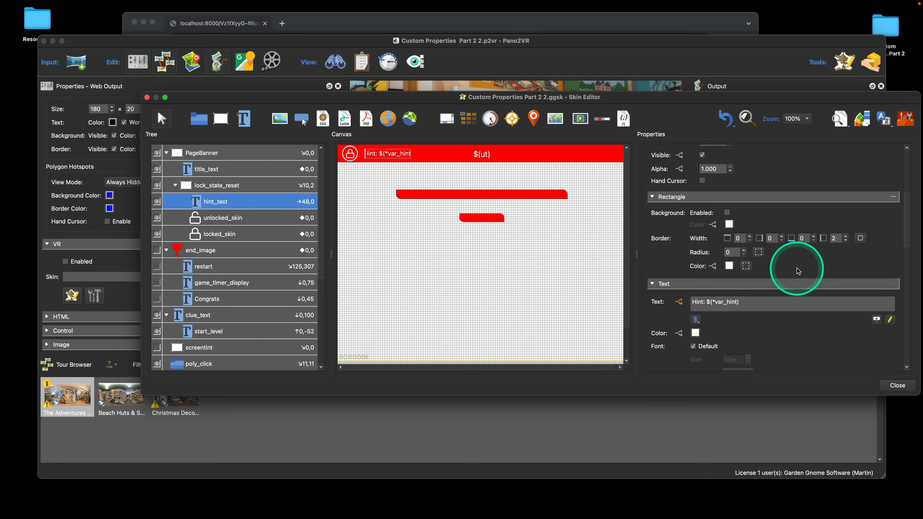
{"action": "left_click", "coordinate": [680, 255]}
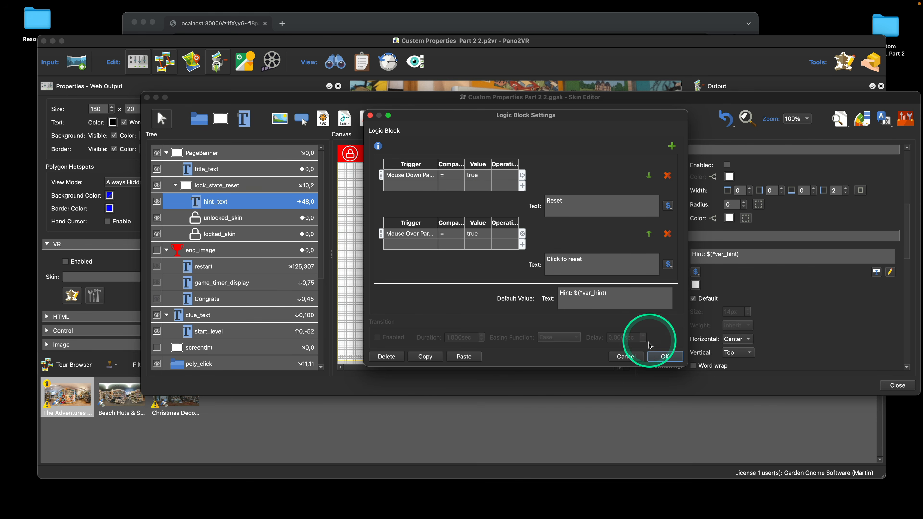
{"action": "left_click", "coordinate": [629, 356]}
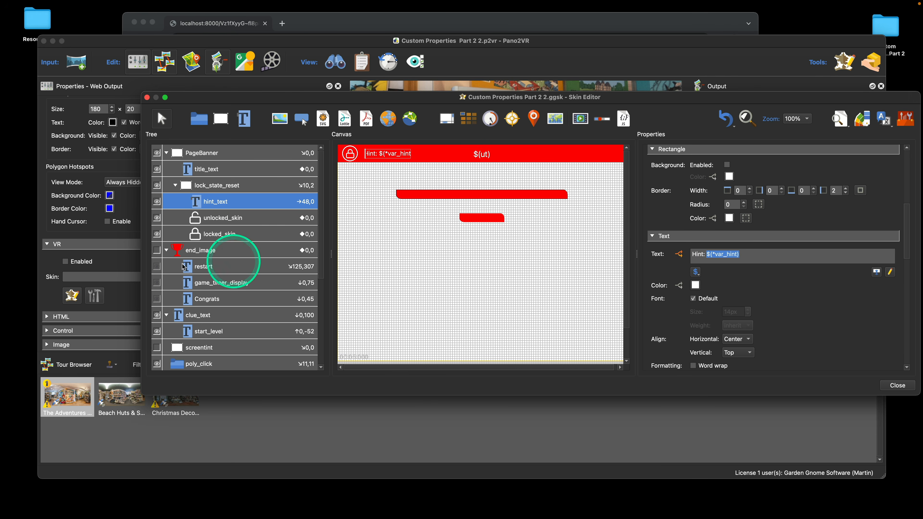
- Review the custom properties of the Tintin and Beach Huts panoramas, reading the full Level Clue of the Beach Huts one
{"action": "left_click", "coordinate": [132, 213]}
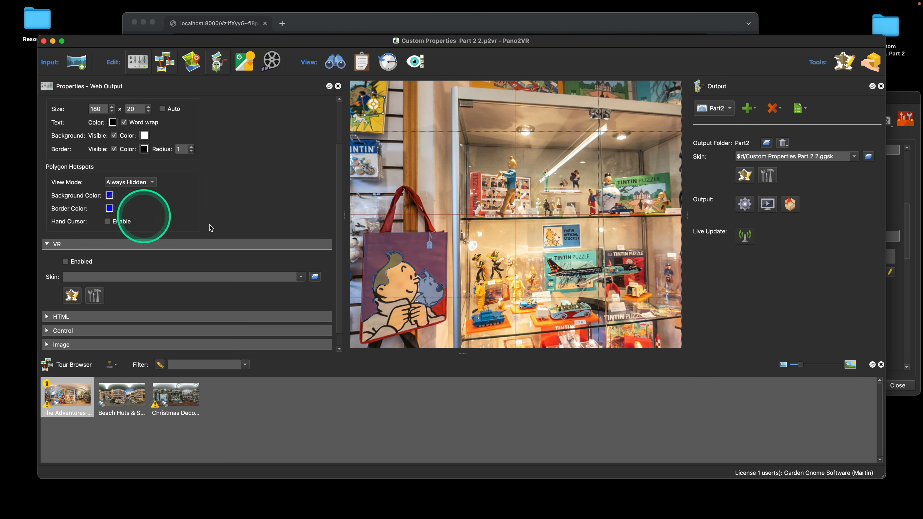
{"action": "left_click", "coordinate": [509, 237]}
{"action": "scroll", "coordinate": [265, 246], "scroll_direction": "down", "scroll_amount": 2}
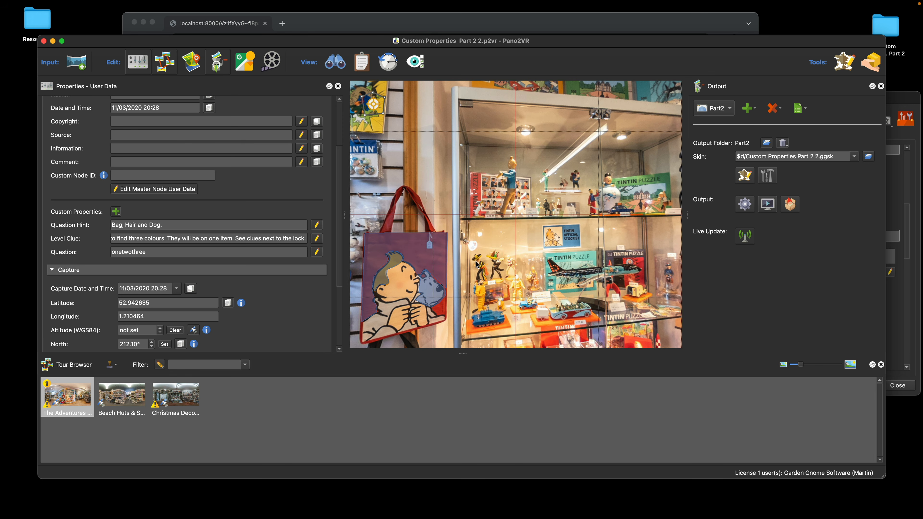
{"action": "left_click", "coordinate": [128, 395]}
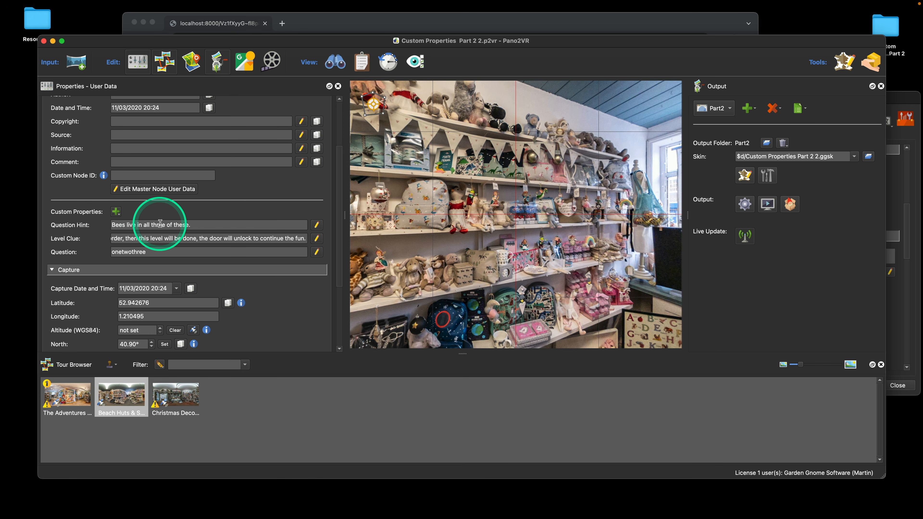
{"action": "left_click", "coordinate": [316, 238]}
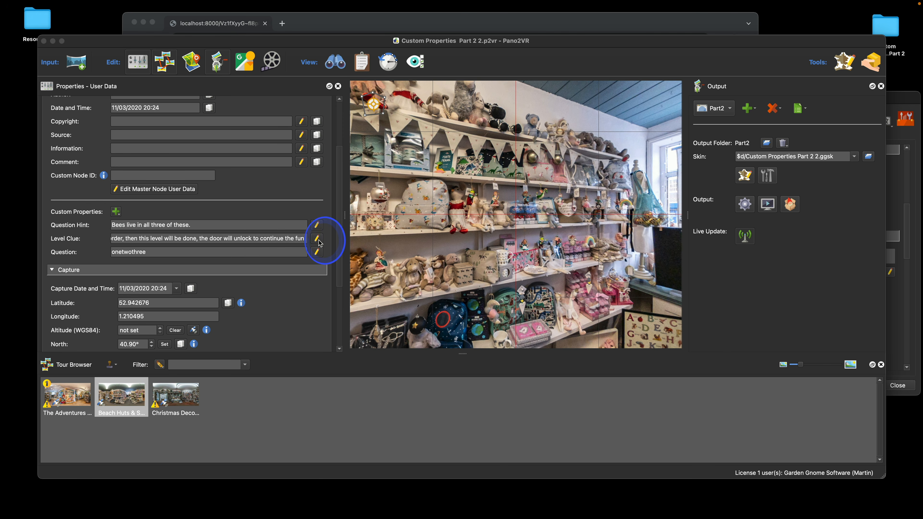
{"action": "left_click_drag", "start_coordinate": [445, 192], "coordinate": [409, 155]}
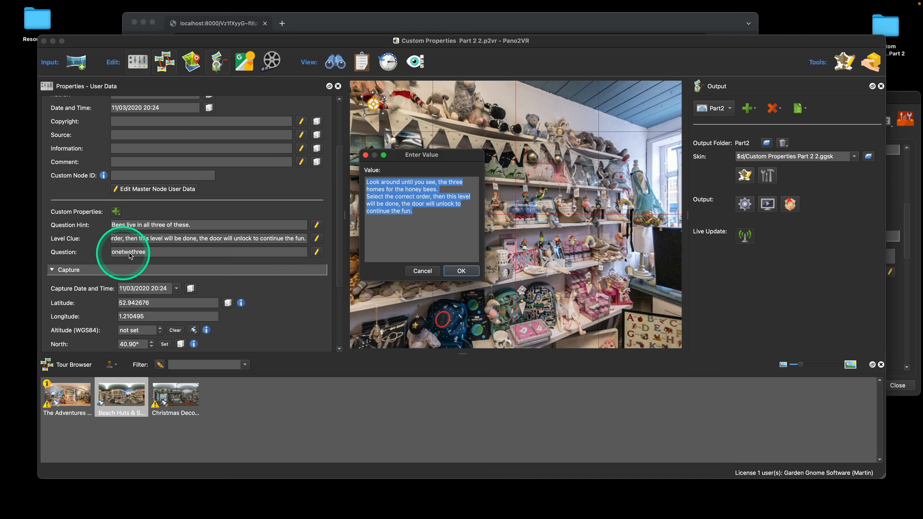
{"action": "left_click", "coordinate": [423, 271]}
- Return to the Skin Editor and look over the skin's element tree from the page banner through to the sounds
{"action": "left_click", "coordinate": [745, 175]}
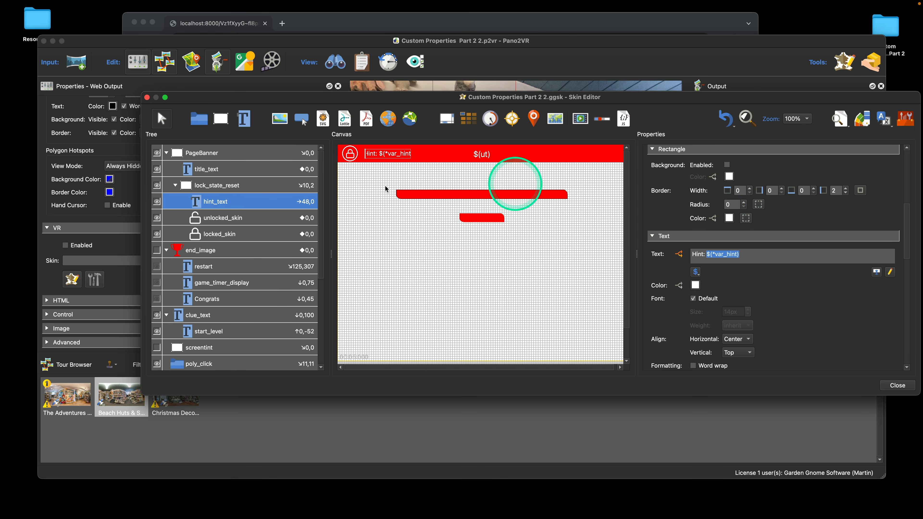
{"action": "scroll", "coordinate": [257, 204], "scroll_direction": "down", "scroll_amount": 2}
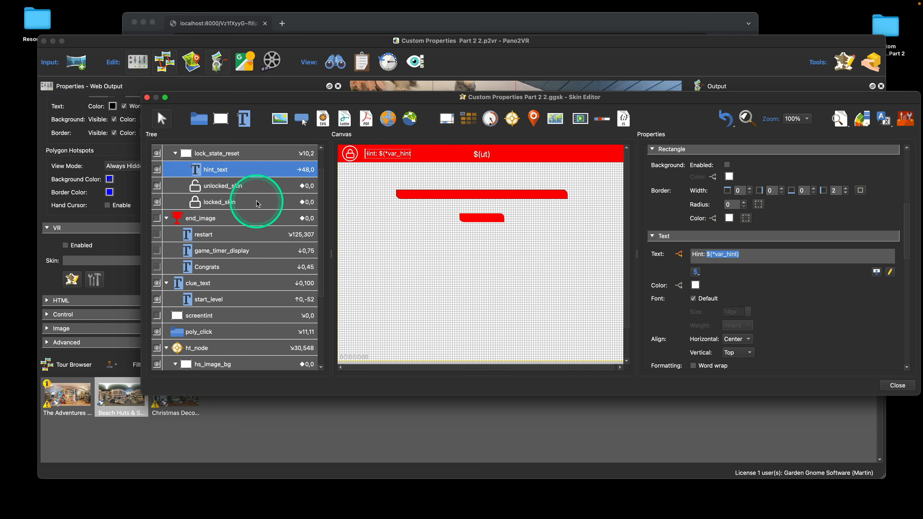
{"action": "scroll", "coordinate": [257, 204], "scroll_direction": "up", "scroll_amount": 2}
{"action": "scroll", "coordinate": [257, 204], "scroll_direction": "down", "scroll_amount": 4}
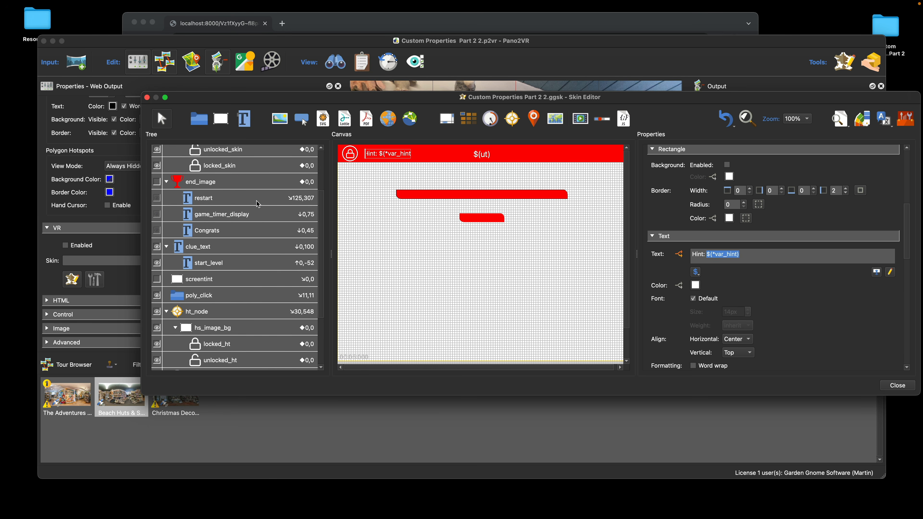
{"action": "scroll", "coordinate": [258, 204], "scroll_direction": "down", "scroll_amount": 2}
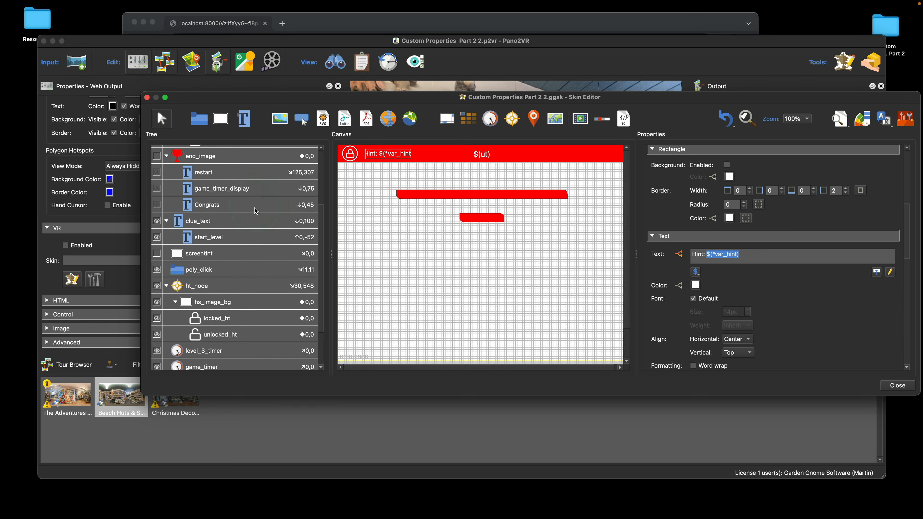
{"action": "left_click", "coordinate": [254, 214]}
{"action": "scroll", "coordinate": [255, 215], "scroll_direction": "down", "scroll_amount": 3}
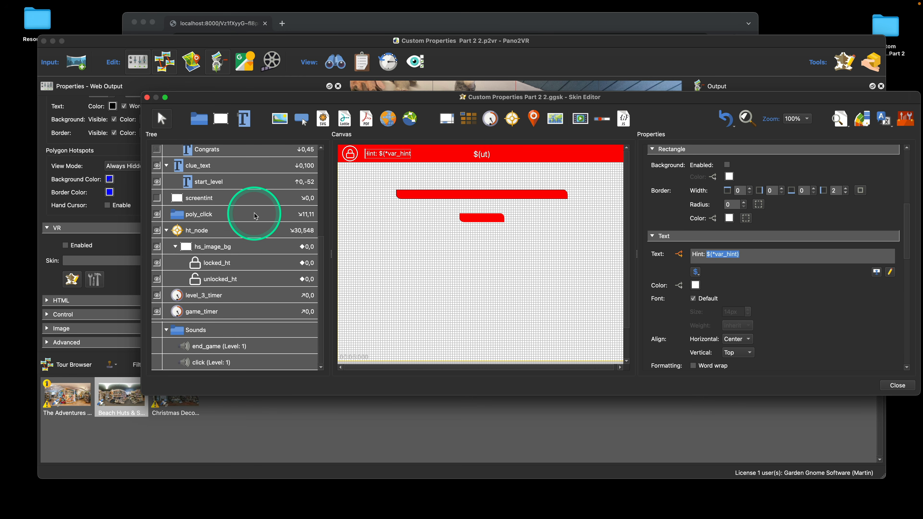
{"action": "scroll", "coordinate": [255, 216], "scroll_direction": "up", "scroll_amount": 6}
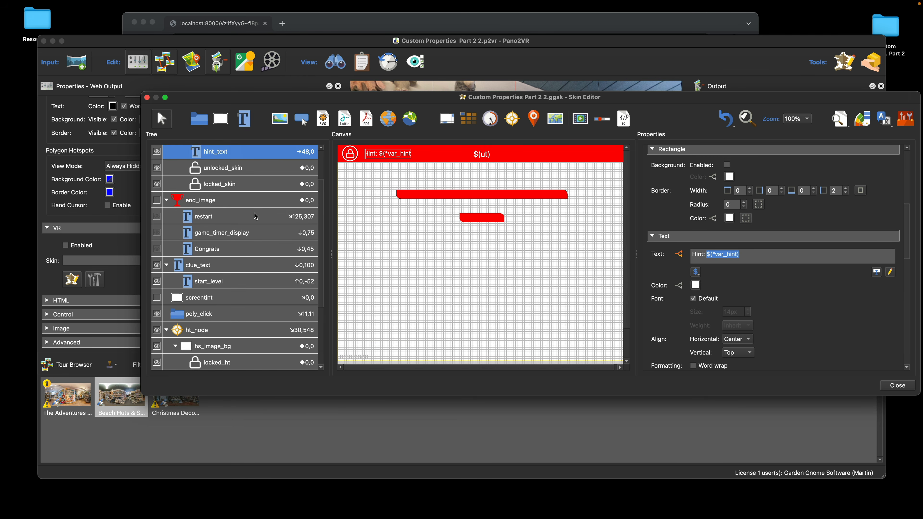
- Review the visibility logic block of the end_image element
{"action": "left_click", "coordinate": [297, 206]}
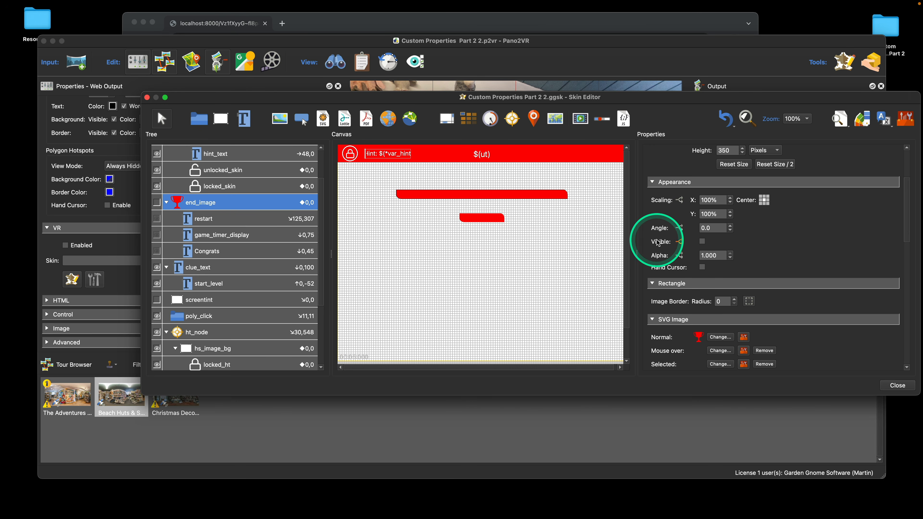
{"action": "left_click", "coordinate": [679, 242]}
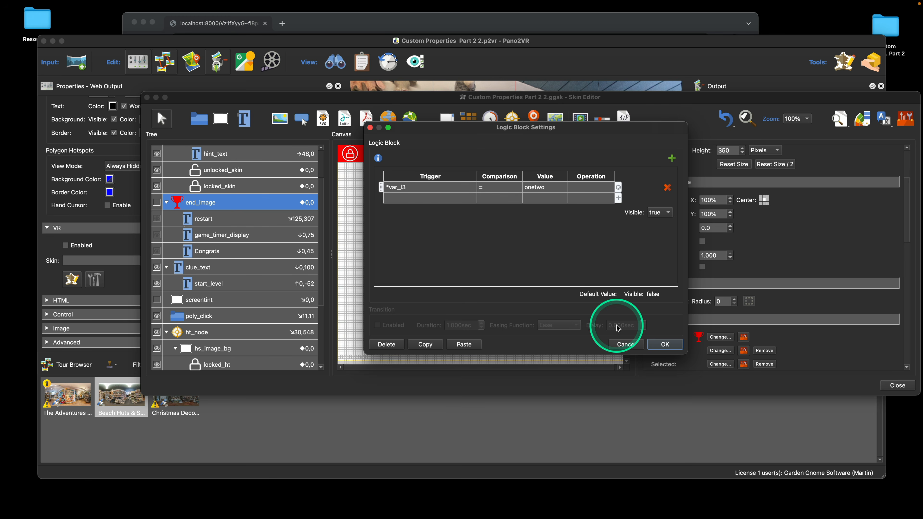
{"action": "left_click", "coordinate": [625, 345]}
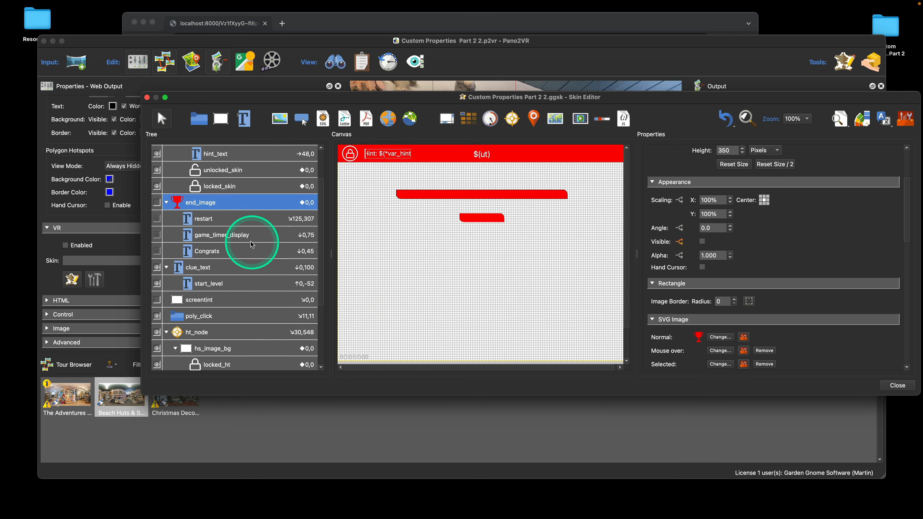
- Examine the game_timer_display text with its var_game_timer and var_clicks placeholders, and view the skin's variables list
{"action": "left_click", "coordinate": [243, 235]}
{"action": "scroll", "coordinate": [768, 240], "scroll_direction": "down", "scroll_amount": 6}
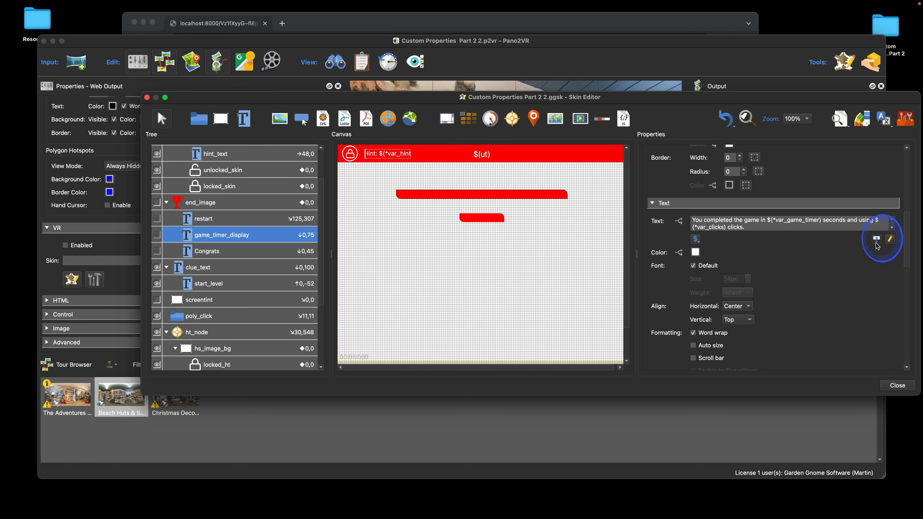
{"action": "left_click", "coordinate": [879, 240]}
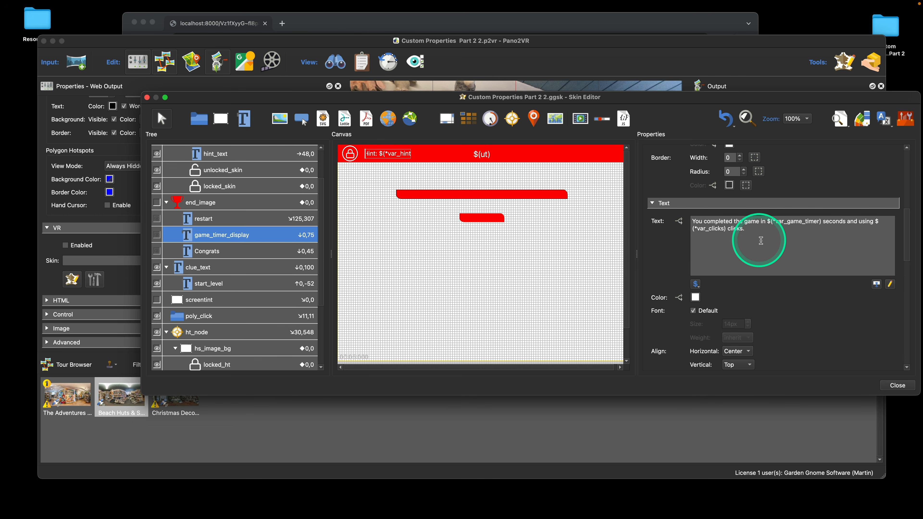
{"action": "key", "text": "BackSpace"}
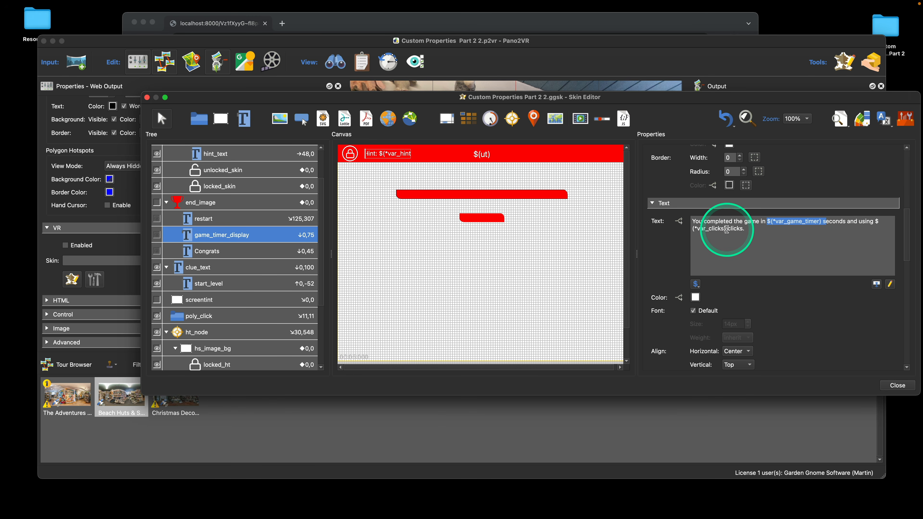
{"action": "left_click_drag", "start_coordinate": [727, 230], "coordinate": [692, 229]}
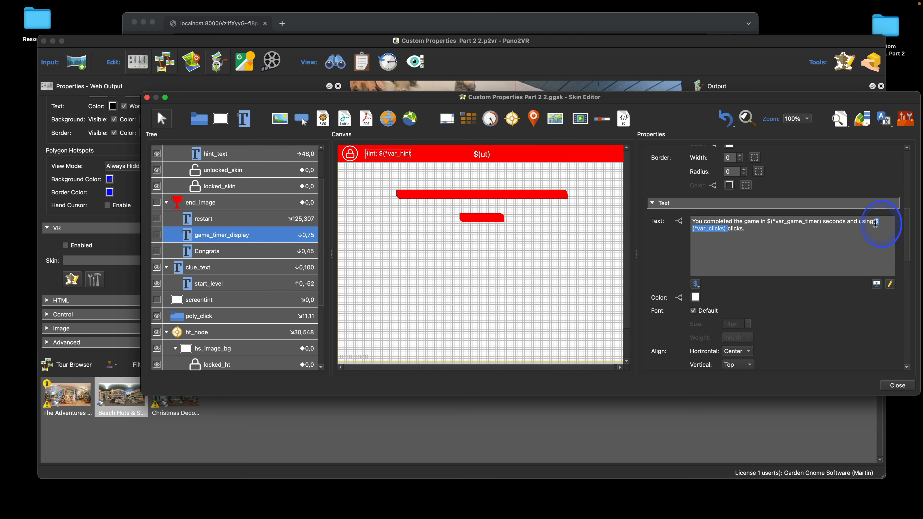
{"action": "left_click", "coordinate": [573, 254]}
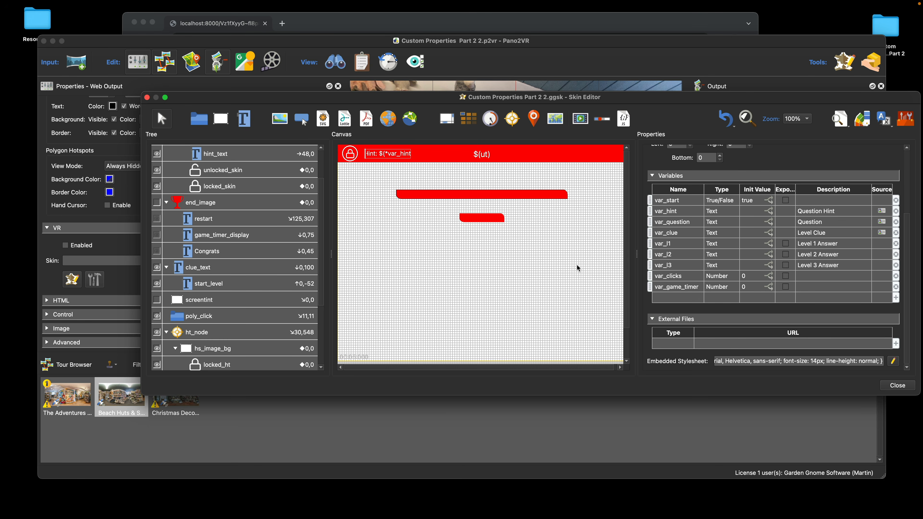
- Switch to the tour in the browser, start the first level and look around the Tintin bag and book display
{"action": "left_click", "coordinate": [644, 25]}
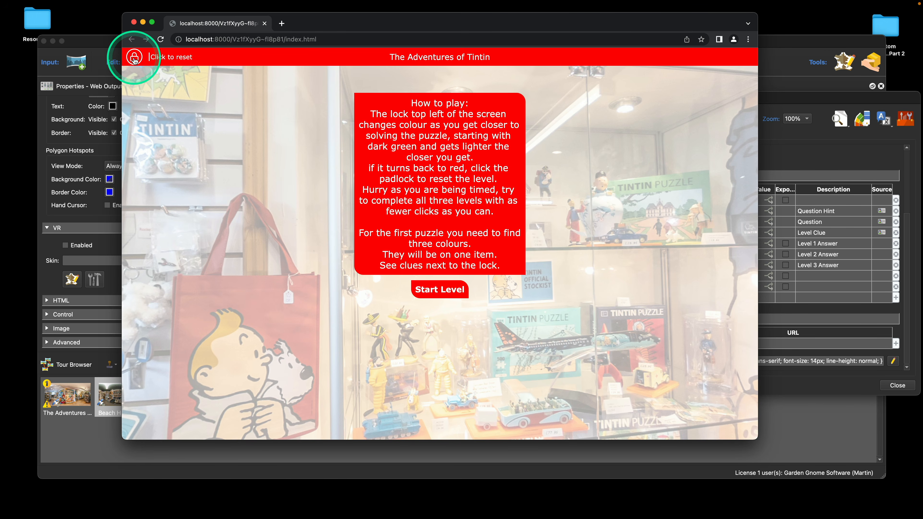
{"action": "left_click", "coordinate": [438, 289]}
{"action": "left_click_drag", "start_coordinate": [427, 283], "coordinate": [536, 252]}
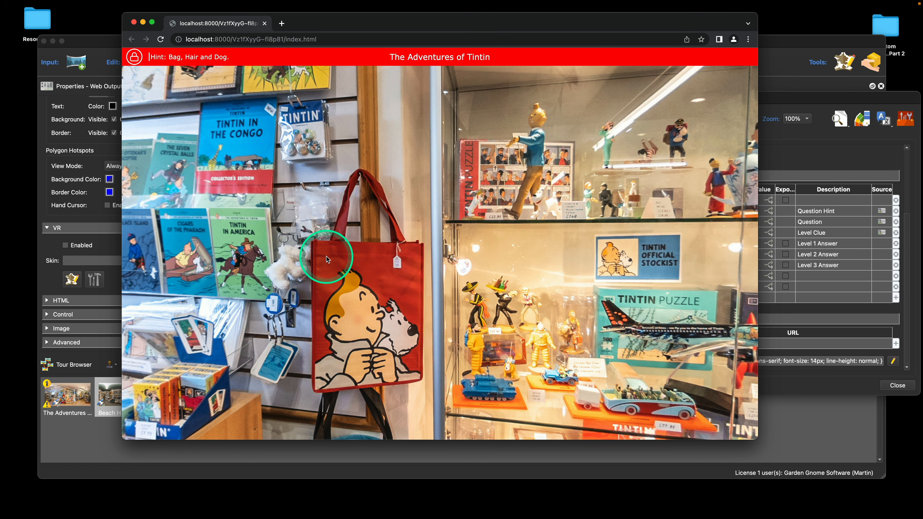
- Test the first level's lock by picking colours on the Tintin bag in different orders, resetting the level with the padlock between attempts
{"action": "left_click", "coordinate": [325, 257]}
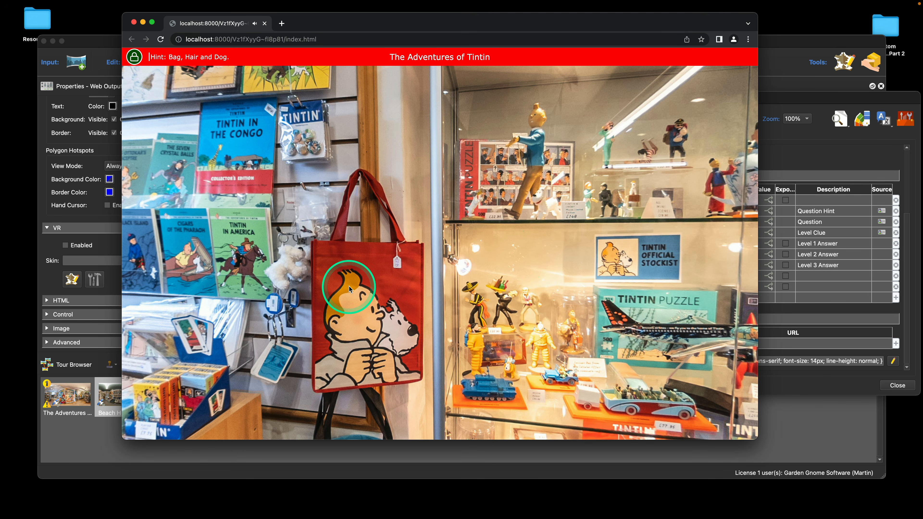
{"action": "left_click", "coordinate": [392, 331]}
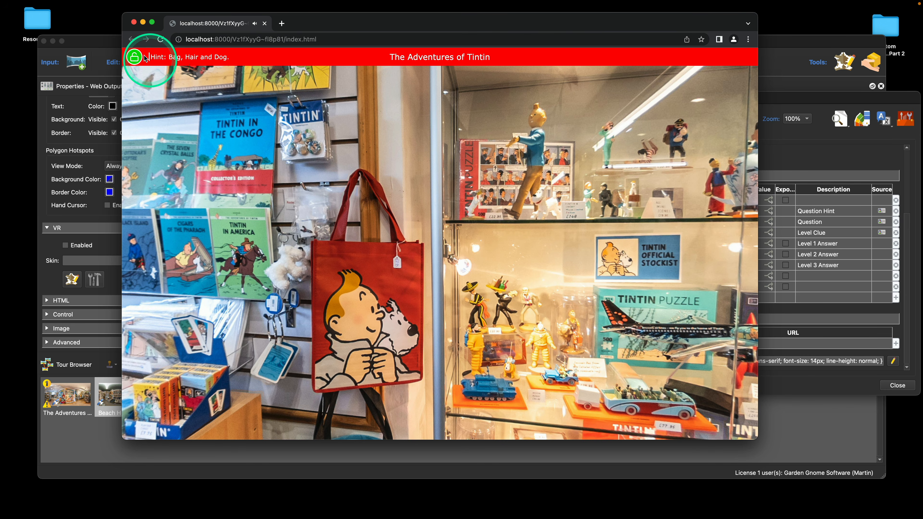
{"action": "left_click", "coordinate": [135, 57]}
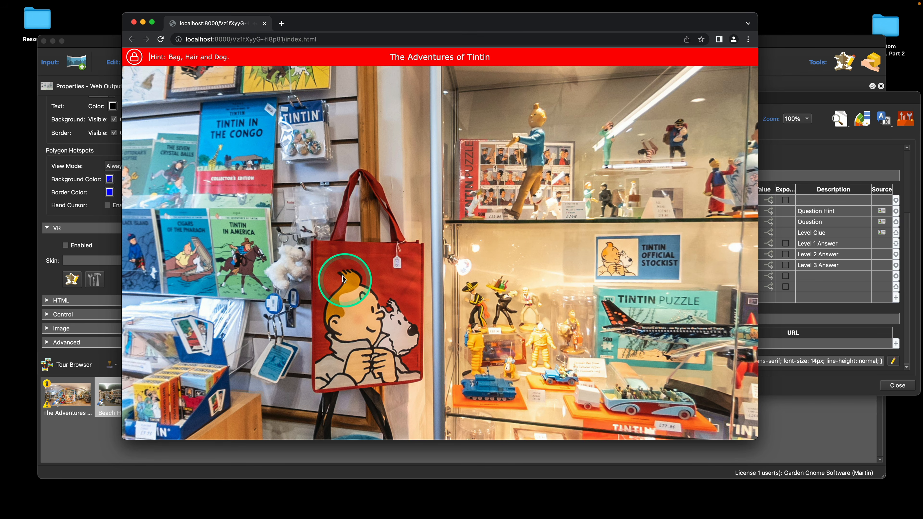
{"action": "left_click", "coordinate": [326, 260]}
{"action": "left_click", "coordinate": [345, 278]}
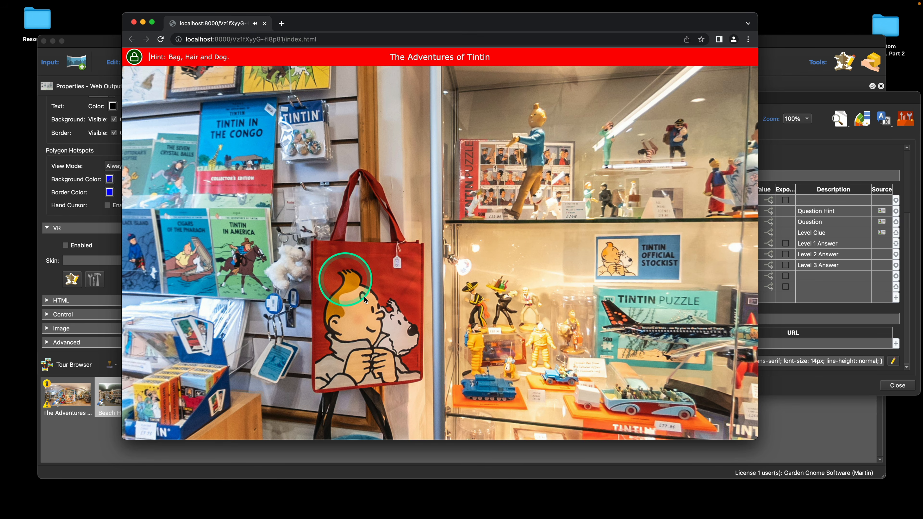
{"action": "left_click", "coordinate": [402, 334]}
{"action": "left_click", "coordinate": [134, 61]}
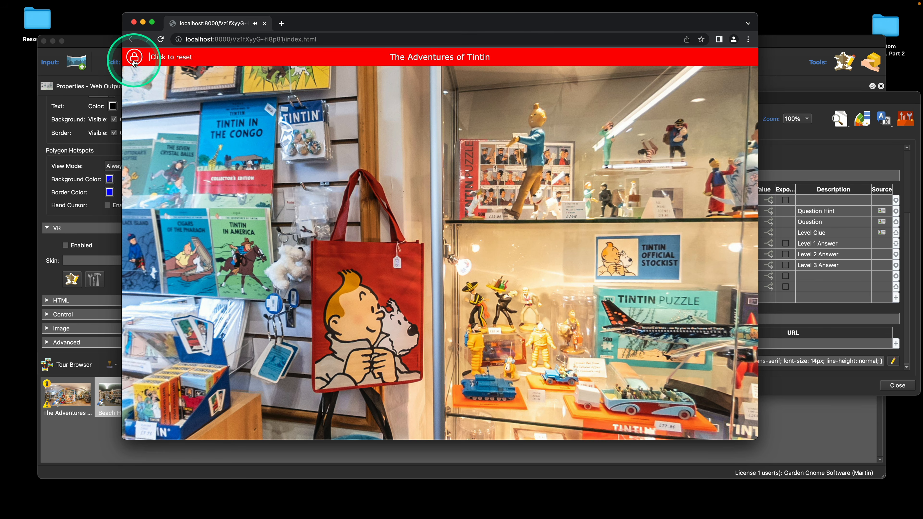
{"action": "left_click", "coordinate": [133, 64]}
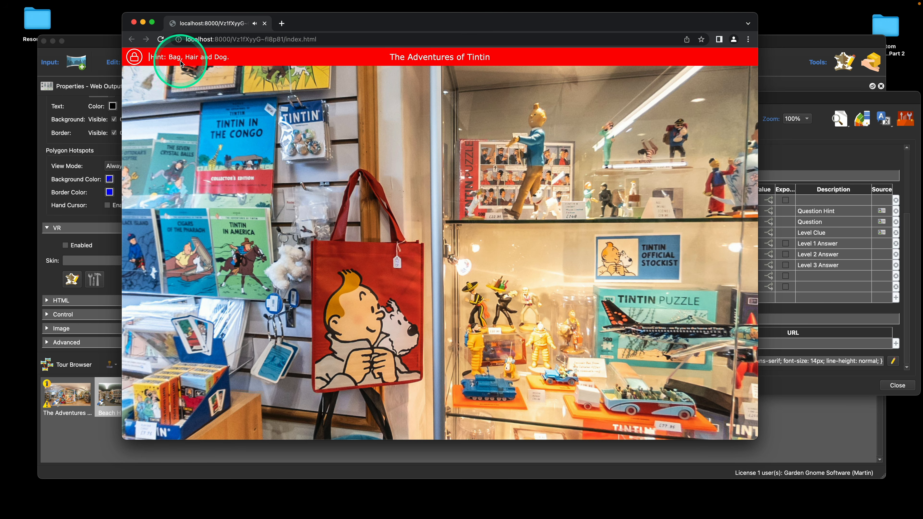
{"action": "left_click", "coordinate": [133, 62]}
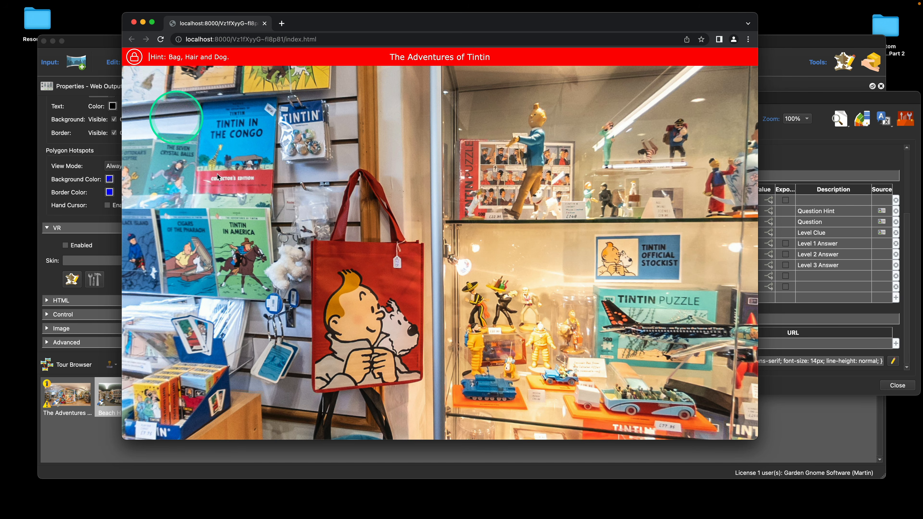
{"action": "left_click", "coordinate": [325, 267]}
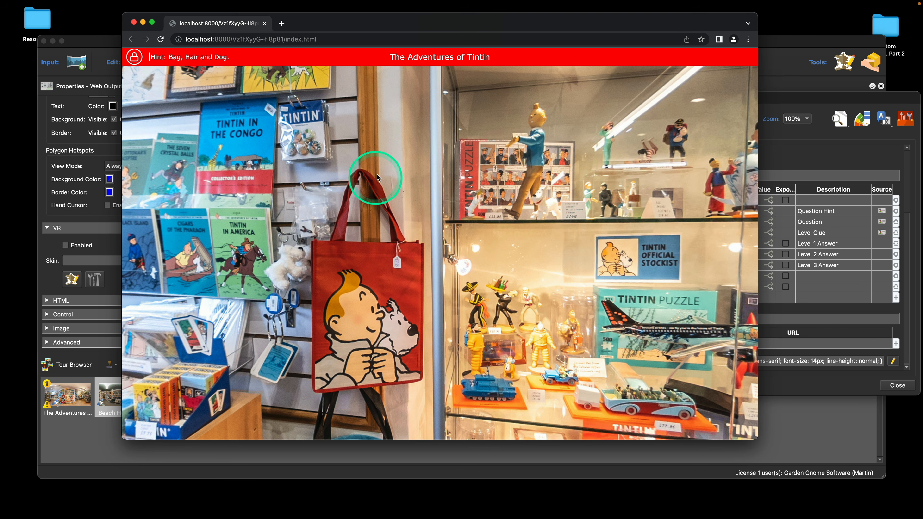
{"action": "scroll", "coordinate": [220, 119], "scroll_direction": "up", "scroll_amount": 3}
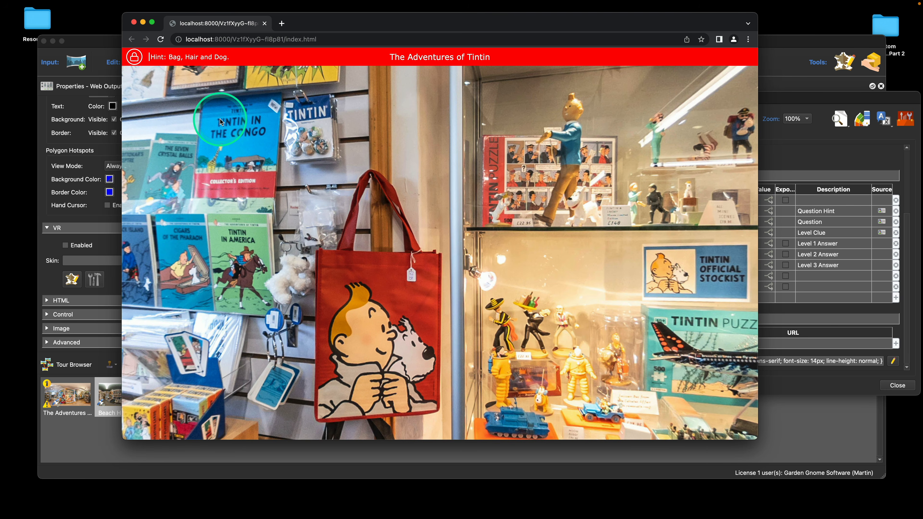
{"action": "scroll", "coordinate": [220, 119], "scroll_direction": "down", "scroll_amount": 4}
{"action": "scroll", "coordinate": [221, 121], "scroll_direction": "up", "scroll_amount": 2}
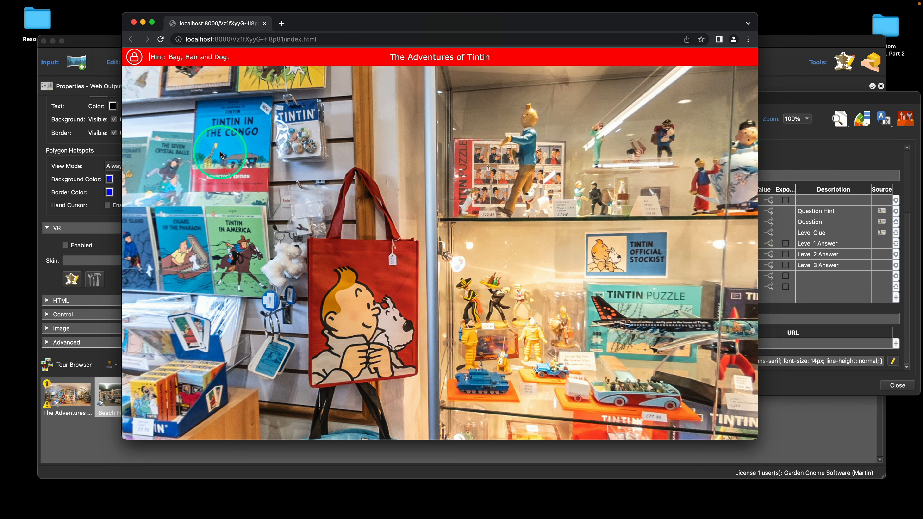
- Close the tour preview and place a 100 × 20 px rectangle on the skin canvas at about X 81, Y 211
{"action": "left_click", "coordinate": [133, 23]}
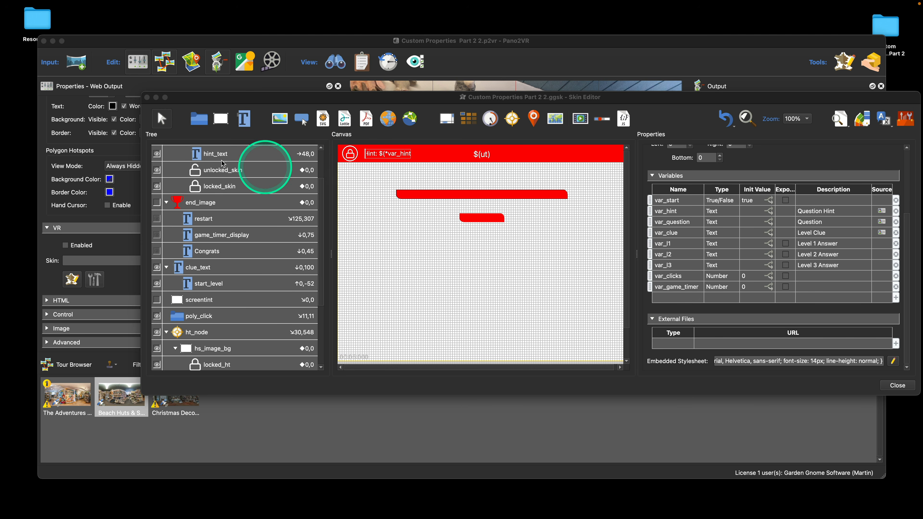
{"action": "scroll", "coordinate": [268, 182], "scroll_direction": "up", "scroll_amount": 2}
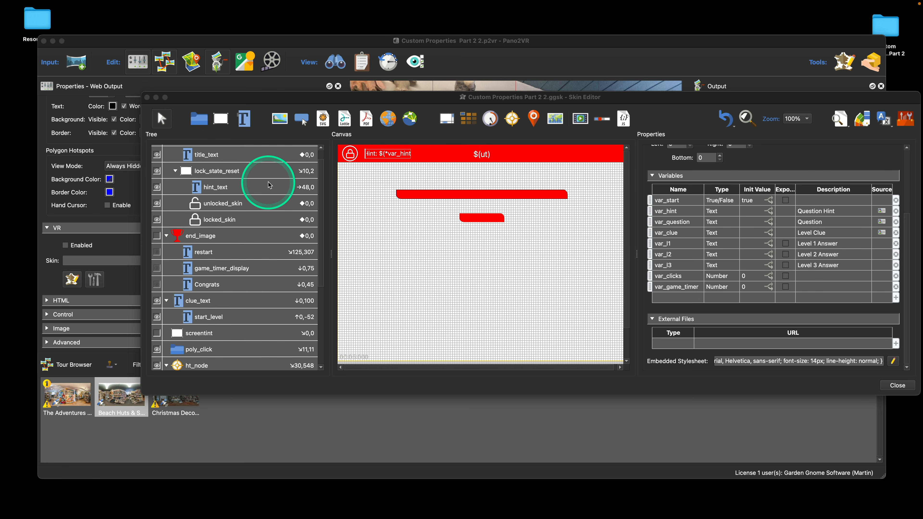
{"action": "left_click", "coordinate": [227, 121]}
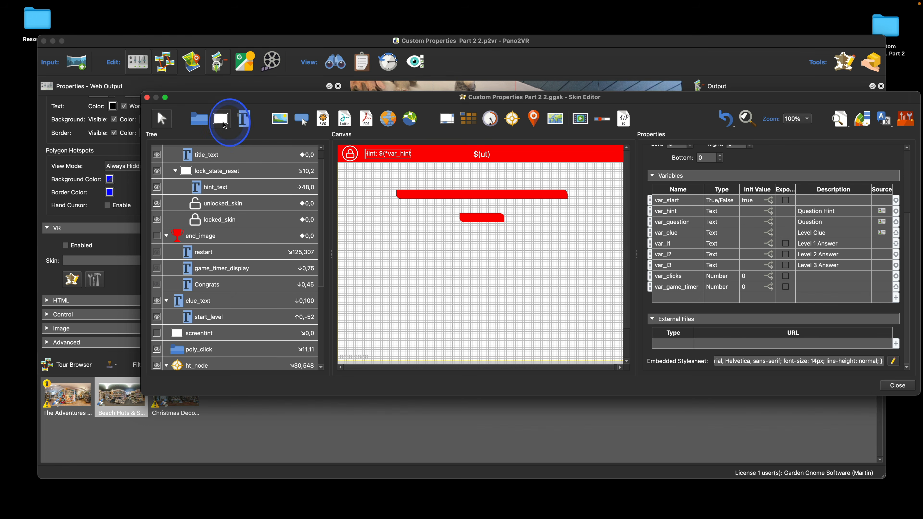
{"action": "mouse_move", "coordinate": [387, 237]}
{"action": "left_mouse_down"}
{"action": "mouse_move", "coordinate": [435, 247]}
{"action": "mouse_move", "coordinate": [397, 244]}
{"action": "left_mouse_up"}
- Start a logic block for the rectangle's background color, triggered by the variable var_l1 with the = comparison
{"action": "scroll", "coordinate": [747, 293], "scroll_direction": "down", "scroll_amount": 3}
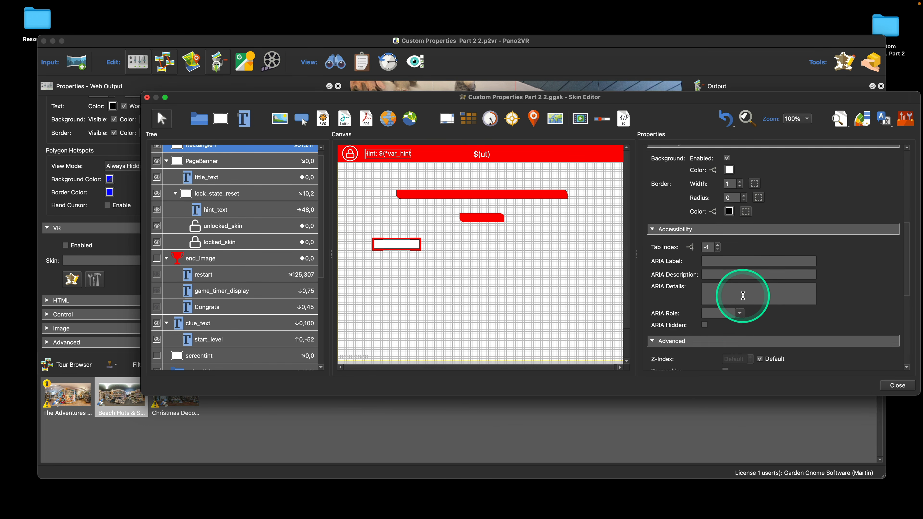
{"action": "scroll", "coordinate": [743, 295], "scroll_direction": "up", "scroll_amount": 5}
{"action": "scroll", "coordinate": [744, 295], "scroll_direction": "up", "scroll_amount": 3}
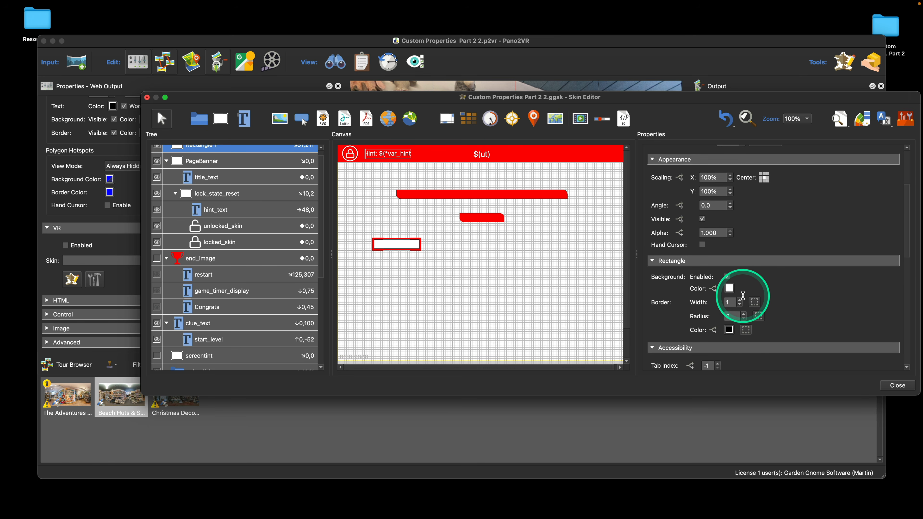
{"action": "scroll", "coordinate": [744, 298], "scroll_direction": "down", "scroll_amount": 3}
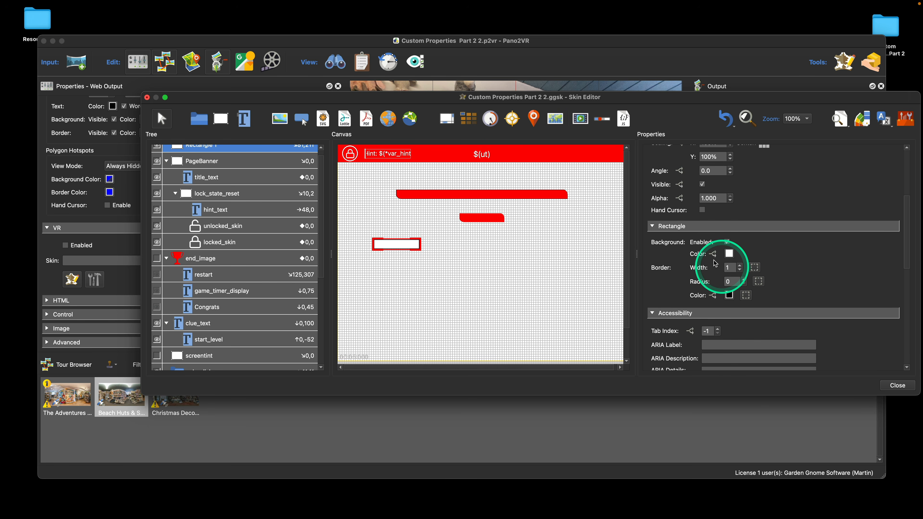
{"action": "left_click", "coordinate": [713, 254]}
{"action": "left_click", "coordinate": [396, 196]}
{"action": "left_click", "coordinate": [412, 185]}
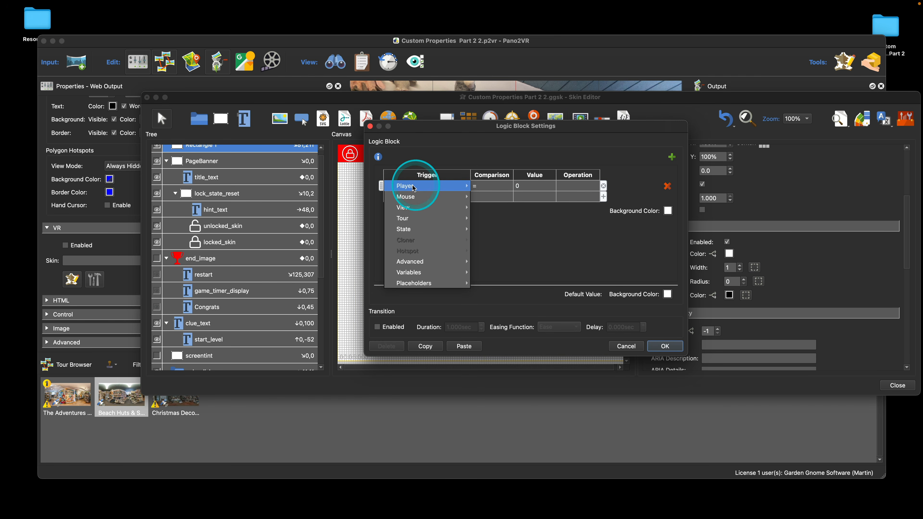
{"action": "mouse_move", "coordinate": [426, 281]}
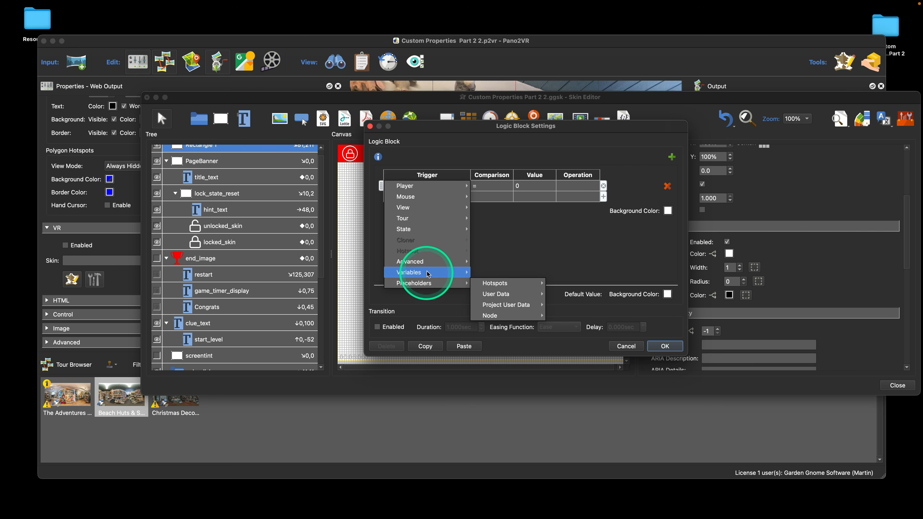
{"action": "left_click", "coordinate": [501, 316]}
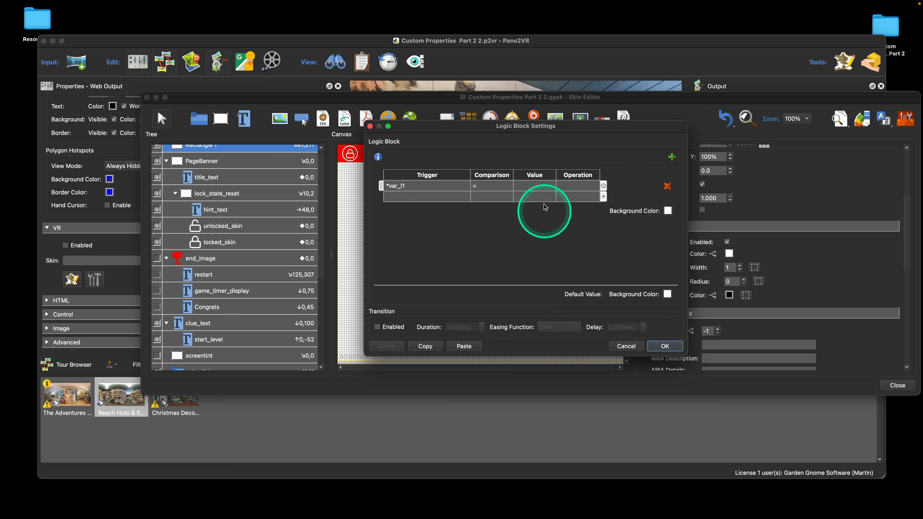
- Set the logic block's comparison value to onethree and its background color to blue, and accept the logic block
{"action": "left_click", "coordinate": [530, 184]}
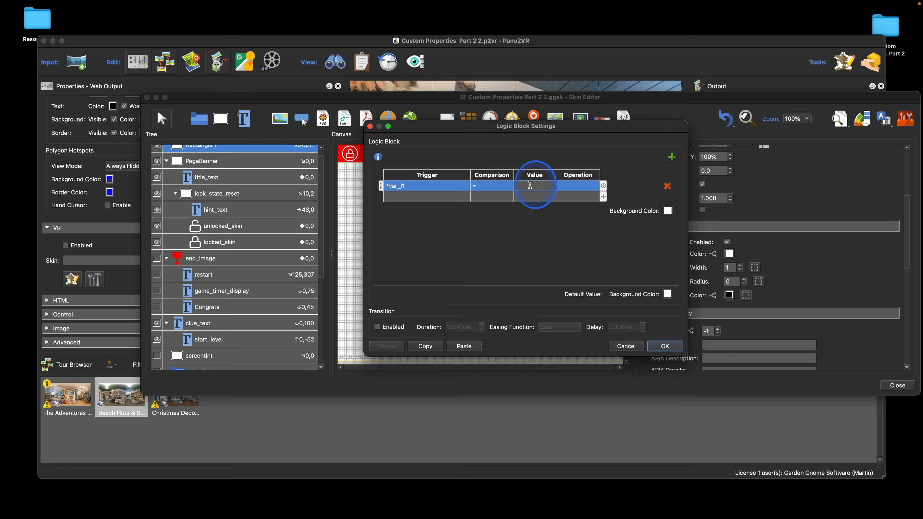
{"action": "type", "text": "one"}
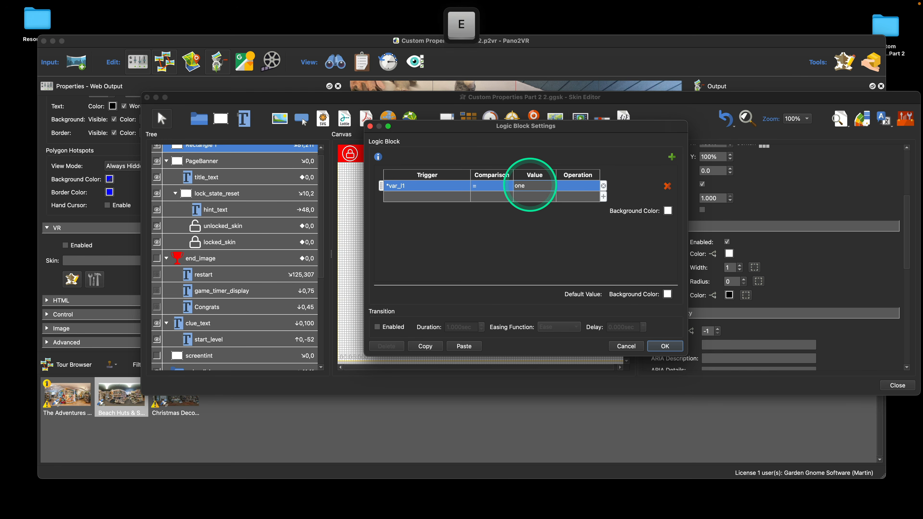
{"action": "type", "text": "three"}
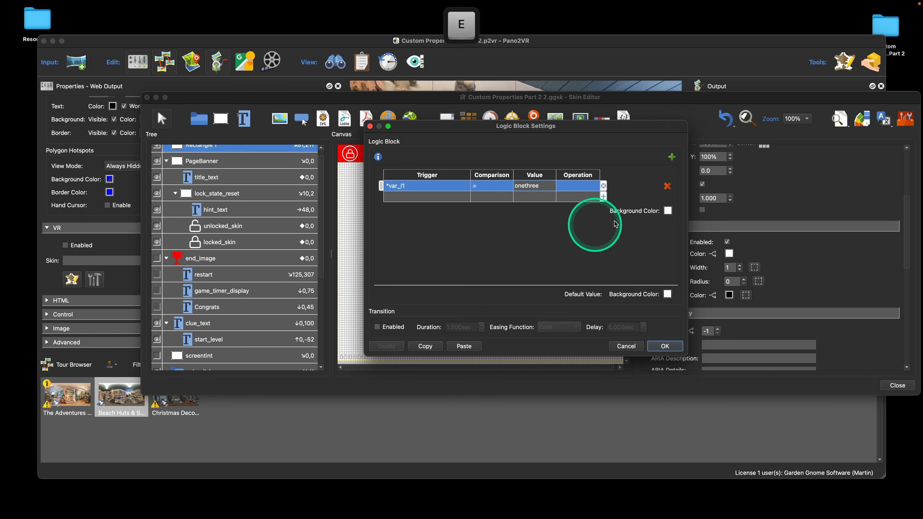
{"action": "left_click", "coordinate": [667, 211]}
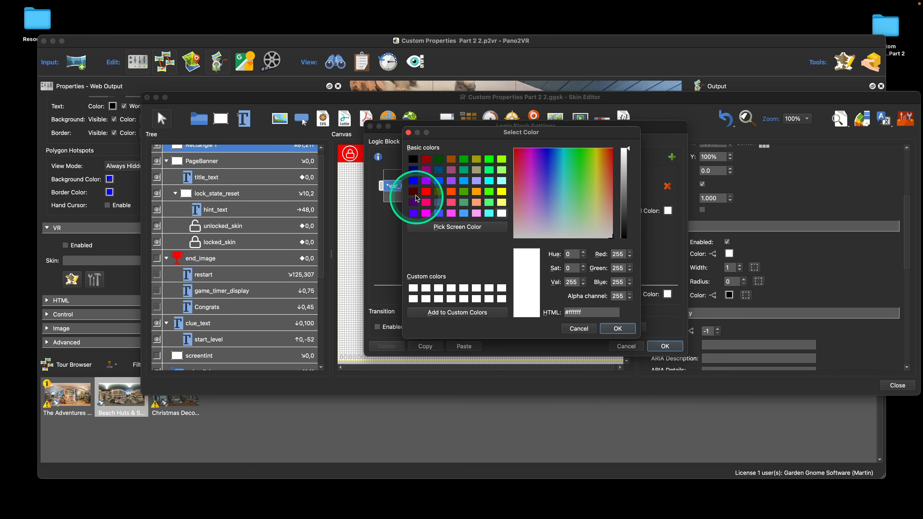
{"action": "left_click", "coordinate": [413, 181]}
{"action": "left_click", "coordinate": [618, 328]}
{"action": "left_click", "coordinate": [665, 346]}
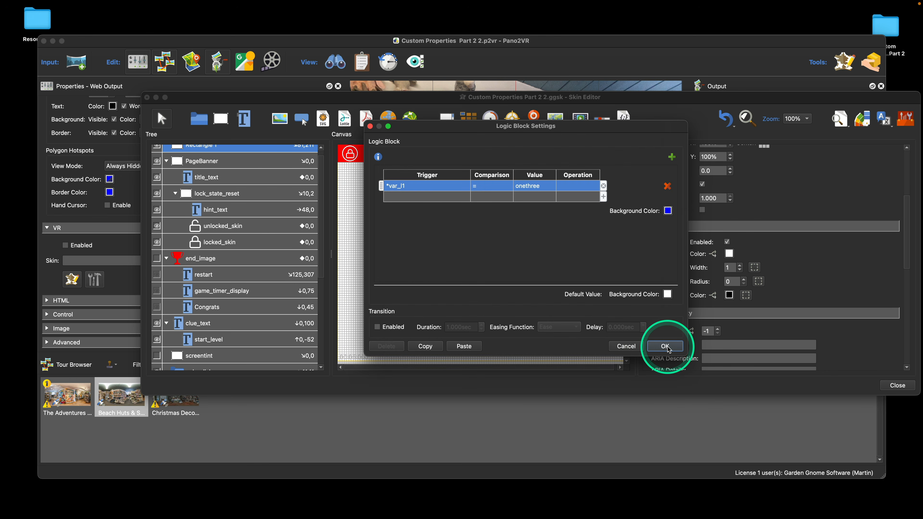
- Close the Skin Editor with the changes saved and generate the Part2 web output
{"action": "left_click", "coordinate": [897, 385]}
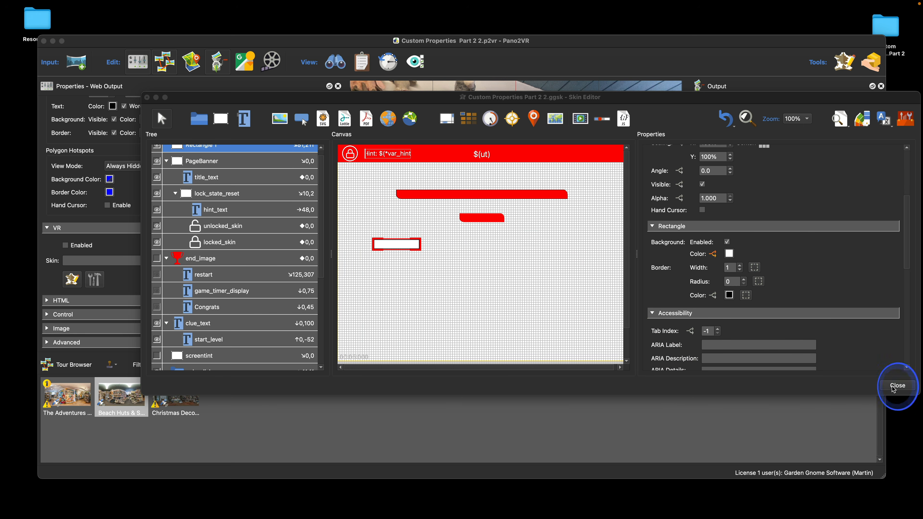
{"action": "left_click", "coordinate": [601, 313]}
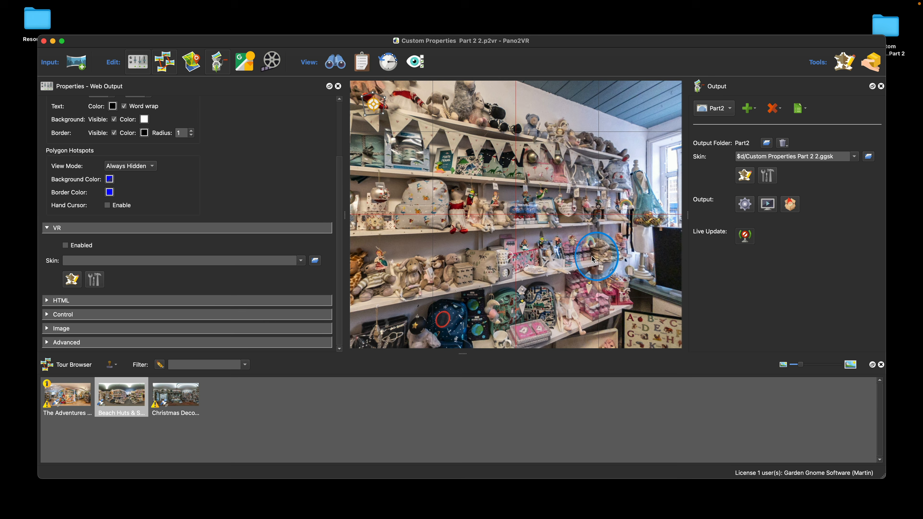
{"action": "left_click", "coordinate": [745, 204]}
{"action": "left_click", "coordinate": [537, 267]}
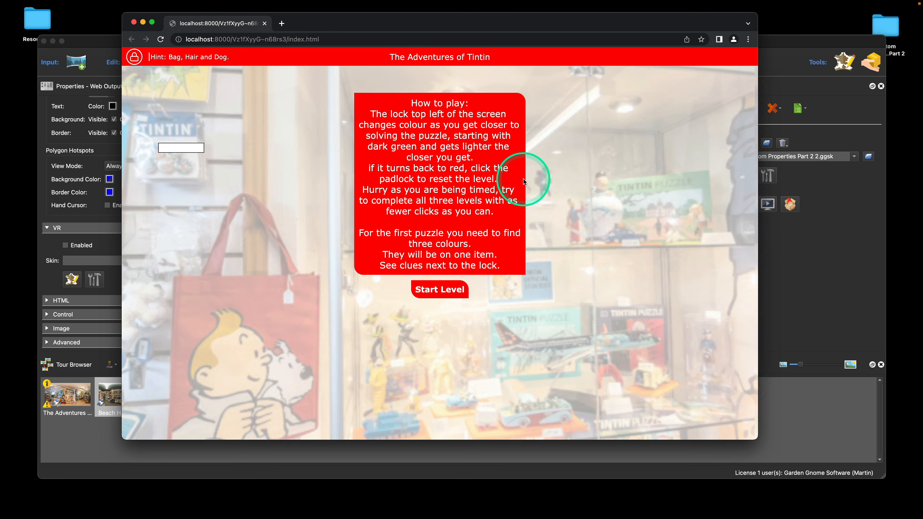
- Start the first level and test the rectangle's color logic by picking parts of the Tintin bag, resetting the padlock between attempts
{"action": "left_click", "coordinate": [439, 289]}
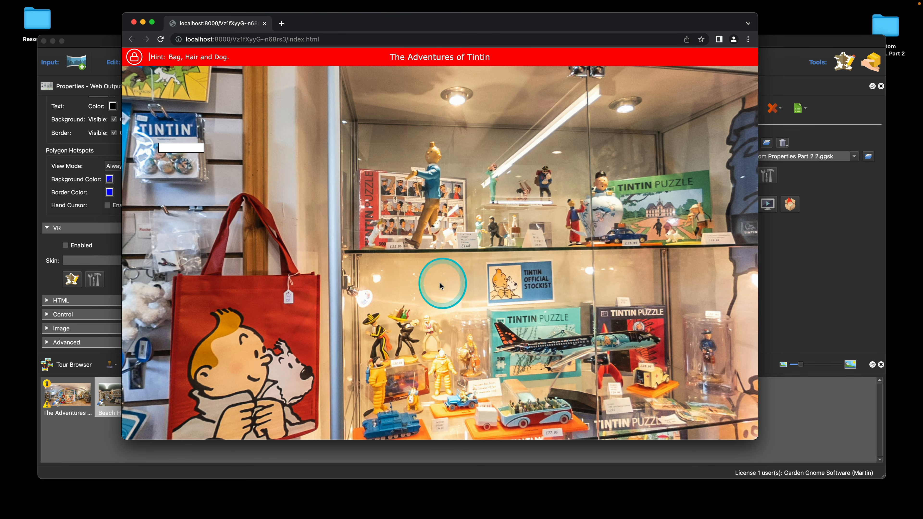
{"action": "left_click_drag", "start_coordinate": [421, 208], "coordinate": [434, 191]}
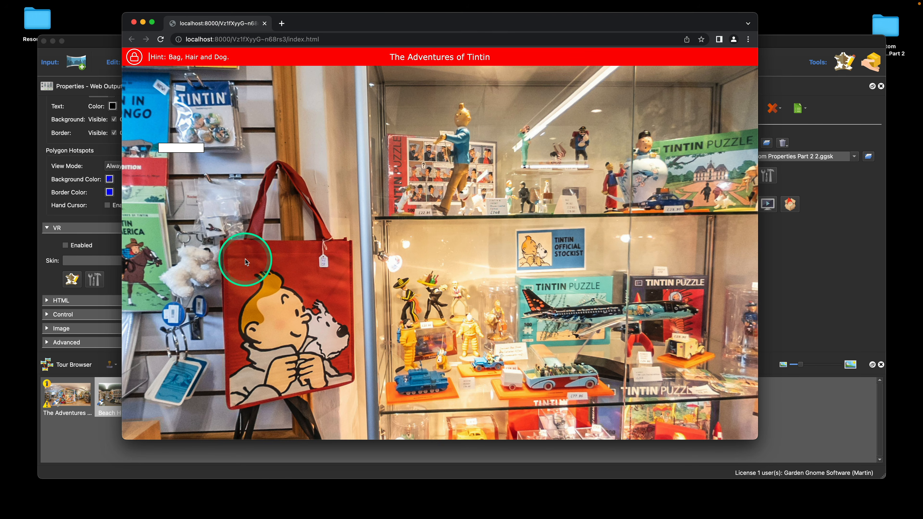
{"action": "left_click", "coordinate": [260, 276]}
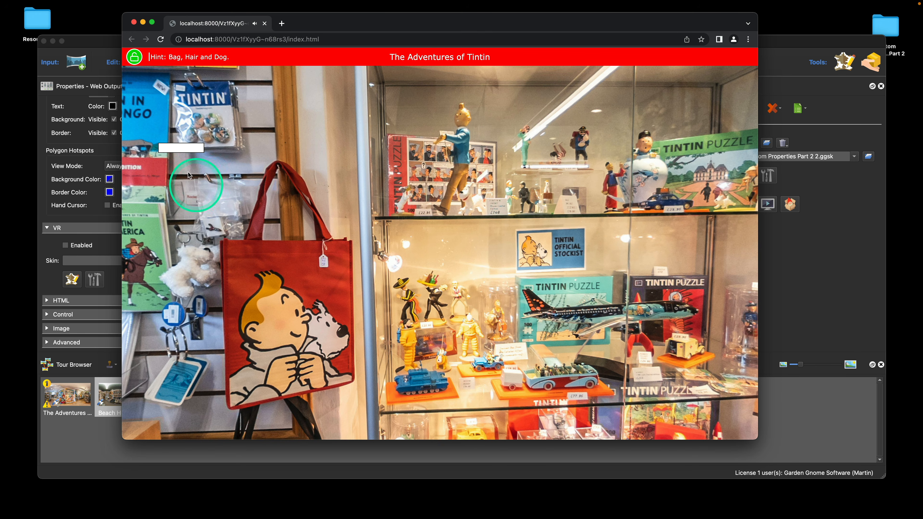
{"action": "left_click", "coordinate": [135, 61]}
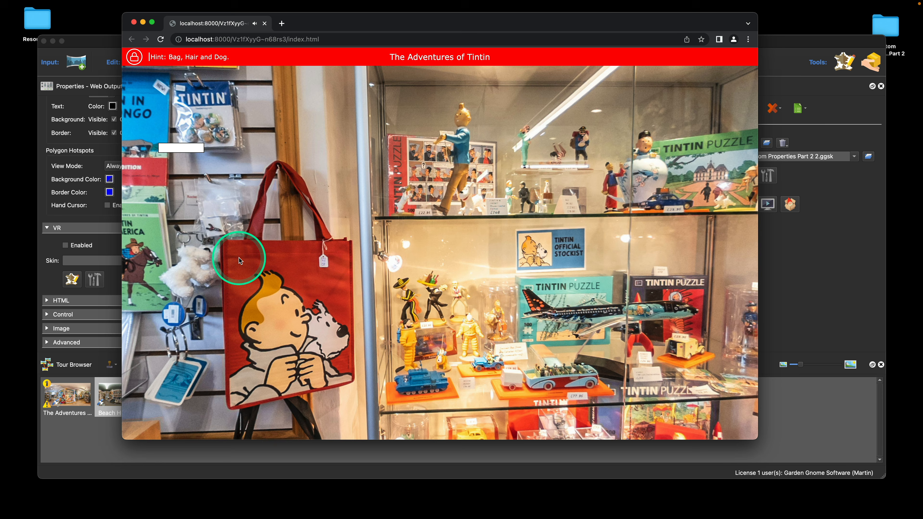
{"action": "left_click", "coordinate": [315, 331]}
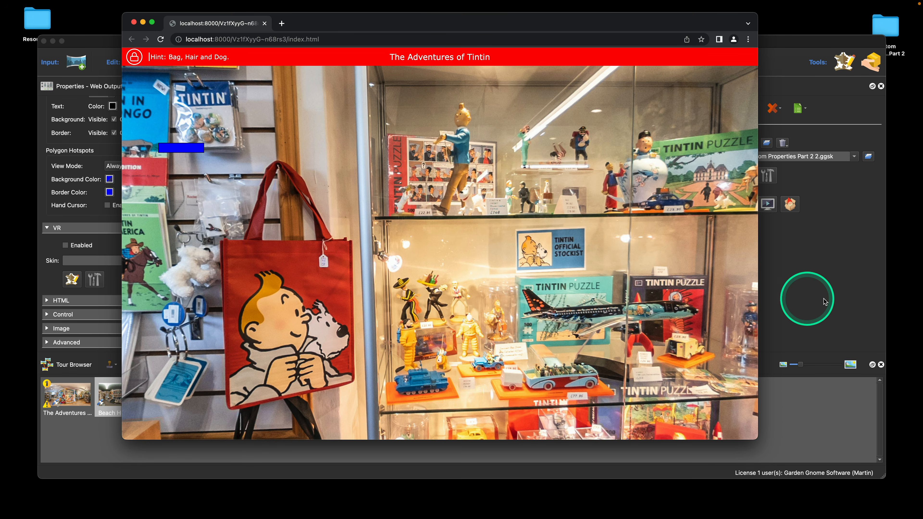
- Switch back to Pano2VR, open the Part2 skin for editing, and select Rectangle 1 to review its position, appearance and background properties
{"action": "left_click", "coordinate": [809, 296]}
{"action": "left_click", "coordinate": [767, 176]}
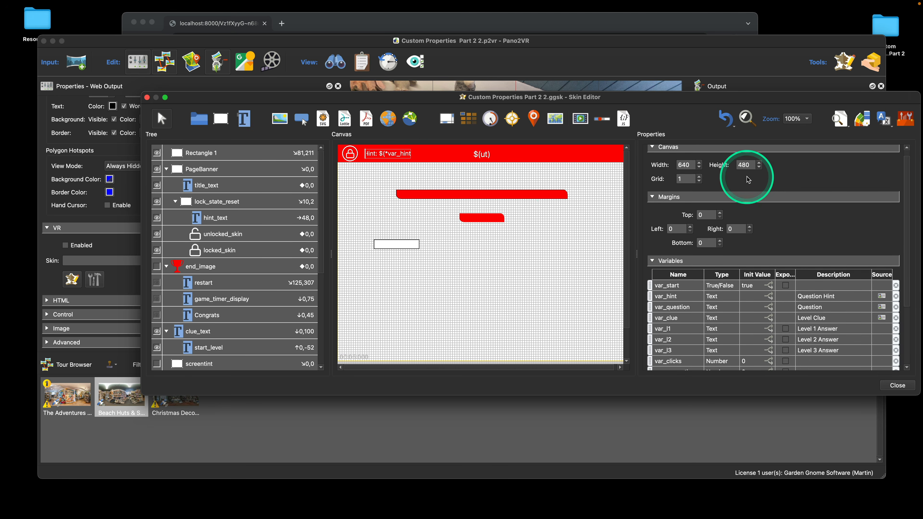
{"action": "left_click", "coordinate": [409, 245]}
{"action": "scroll", "coordinate": [410, 245], "scroll_direction": "down", "scroll_amount": 1}
{"action": "scroll", "coordinate": [818, 241], "scroll_direction": "down", "scroll_amount": 2}
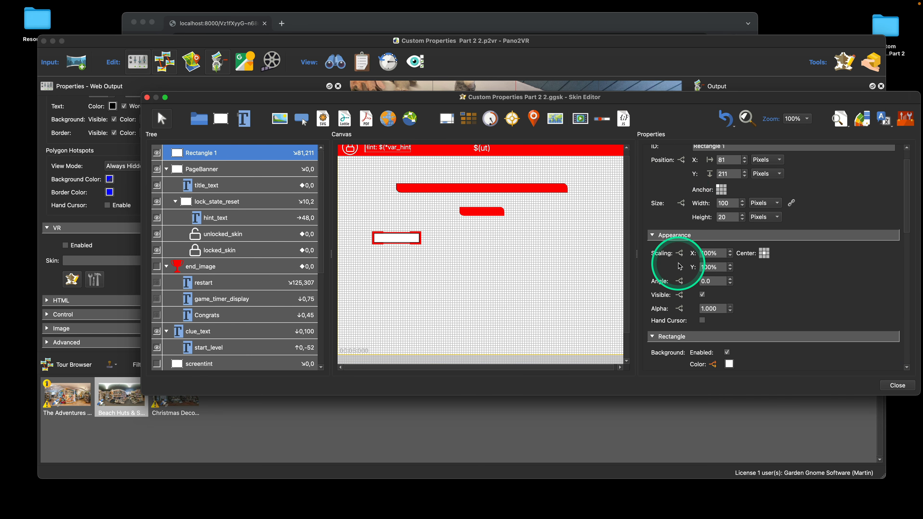
{"action": "scroll", "coordinate": [663, 265], "scroll_direction": "down", "scroll_amount": 5}
{"action": "scroll", "coordinate": [682, 265], "scroll_direction": "down", "scroll_amount": 10}
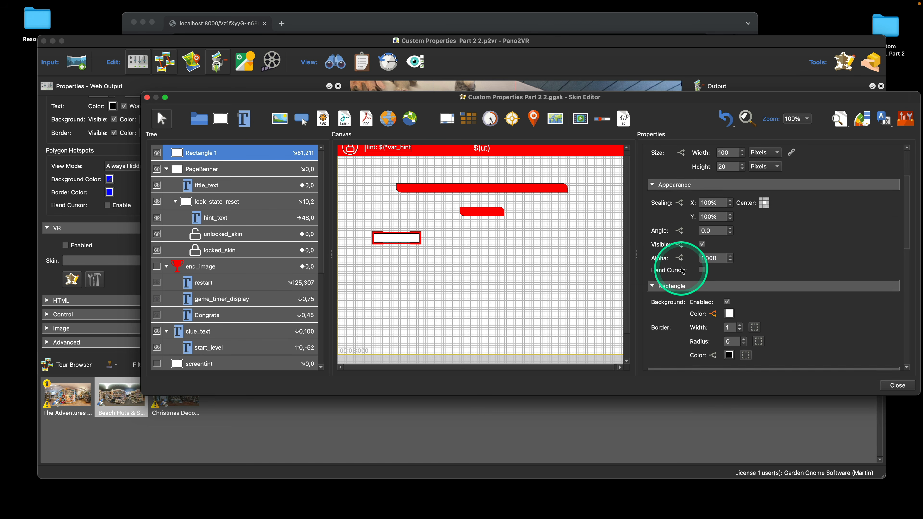
{"action": "scroll", "coordinate": [682, 270], "scroll_direction": "down", "scroll_amount": 4}
{"action": "scroll", "coordinate": [682, 269], "scroll_direction": "up", "scroll_amount": 20}
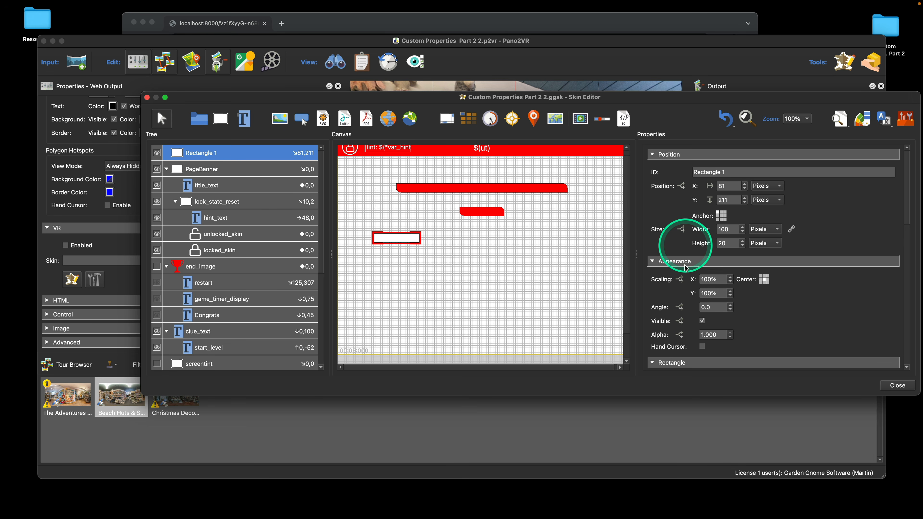
{"action": "scroll", "coordinate": [690, 287], "scroll_direction": "down", "scroll_amount": 3}
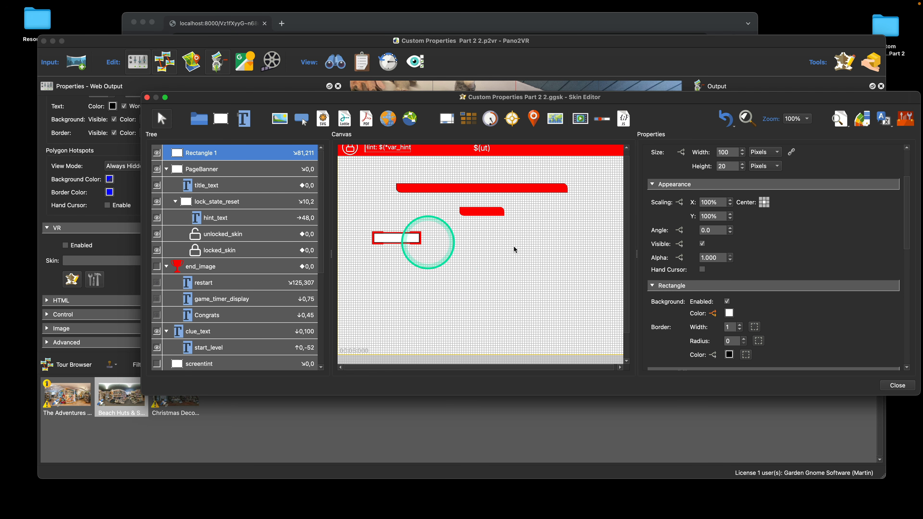
- Start a new action for Rectangle 1 with Variable Changed as its source and var_l1 as the watched variable
{"action": "scroll", "coordinate": [785, 264], "scroll_direction": "down", "scroll_amount": 5}
{"action": "scroll", "coordinate": [788, 265], "scroll_direction": "down", "scroll_amount": 5}
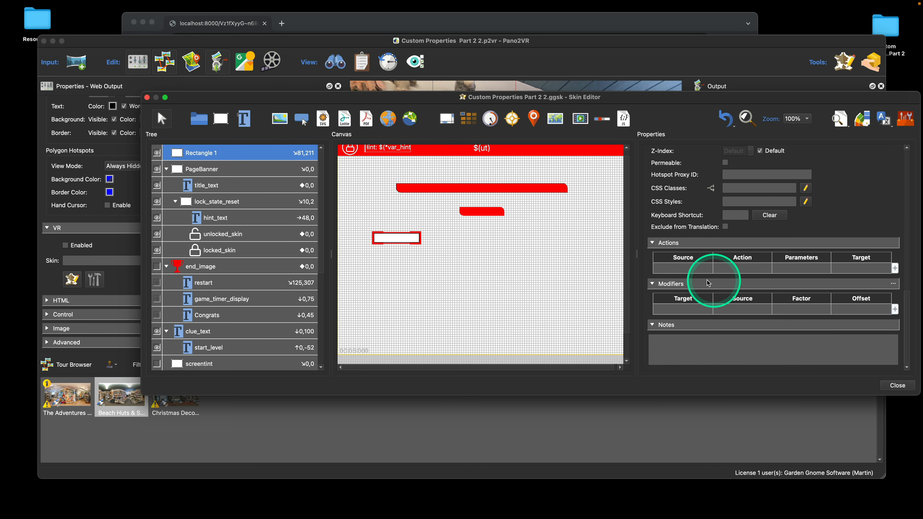
{"action": "double_click", "coordinate": [685, 269]}
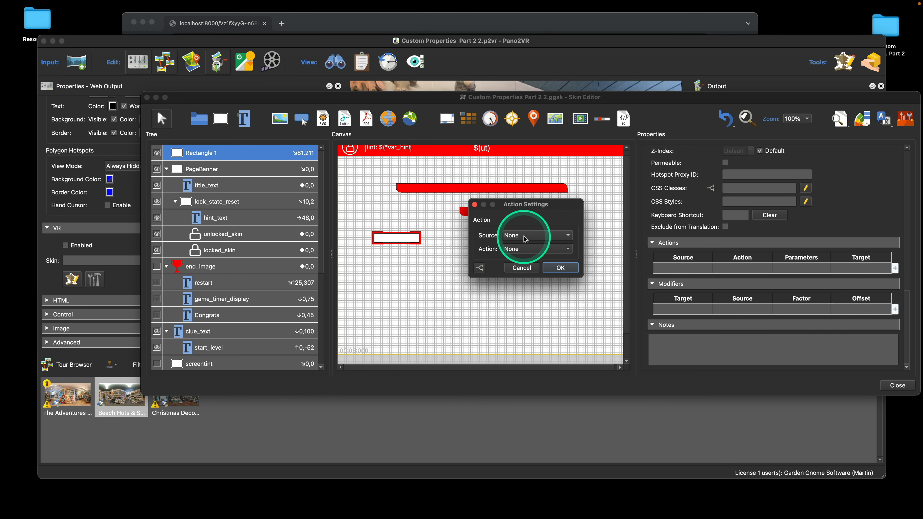
{"action": "left_click", "coordinate": [530, 236]}
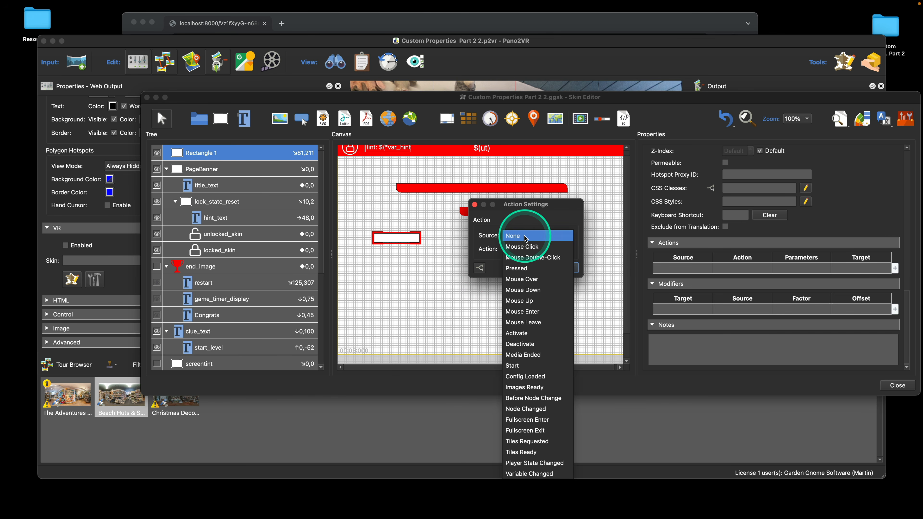
{"action": "left_click", "coordinate": [554, 473]}
{"action": "left_click", "coordinate": [530, 249]}
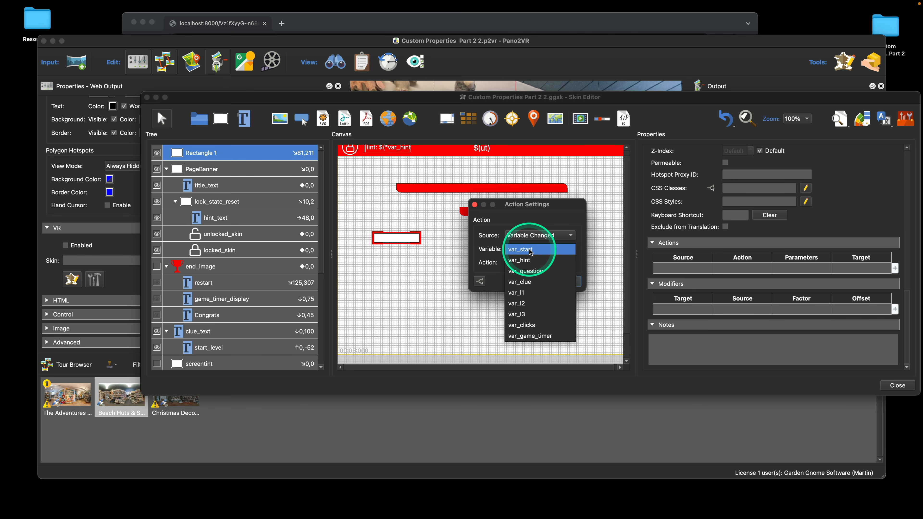
{"action": "left_click", "coordinate": [531, 293]}
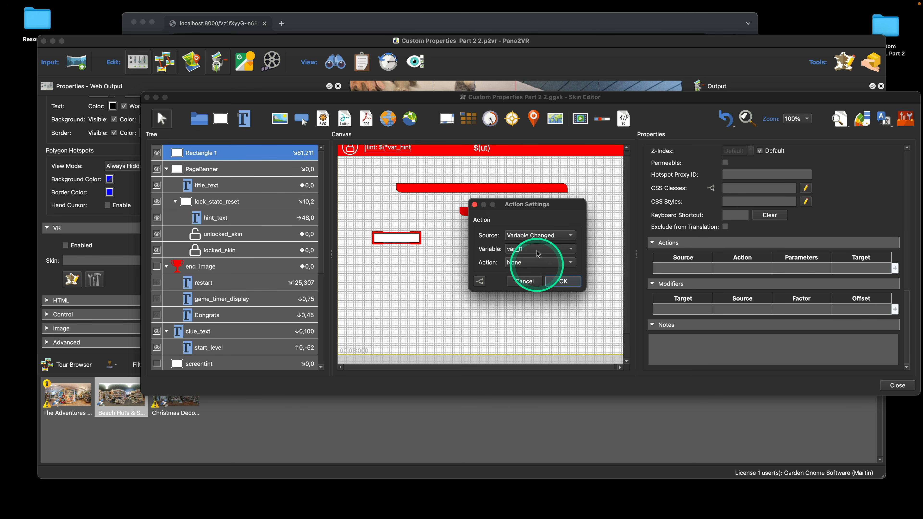
- Make the action an Angle action of type Set Element Angle at 45° that targets the rectangle itself
{"action": "left_click", "coordinate": [528, 262]}
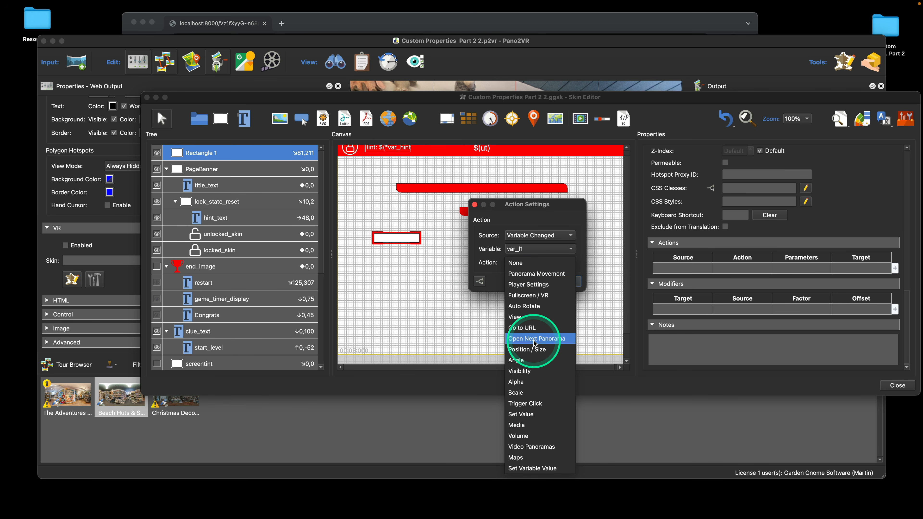
{"action": "left_click", "coordinate": [556, 360]}
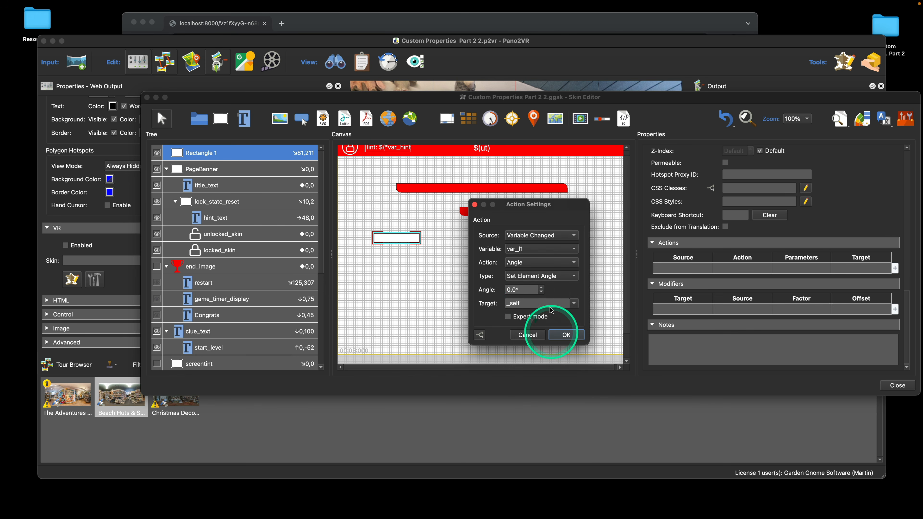
{"action": "left_click_drag", "start_coordinate": [526, 290], "coordinate": [496, 290]}
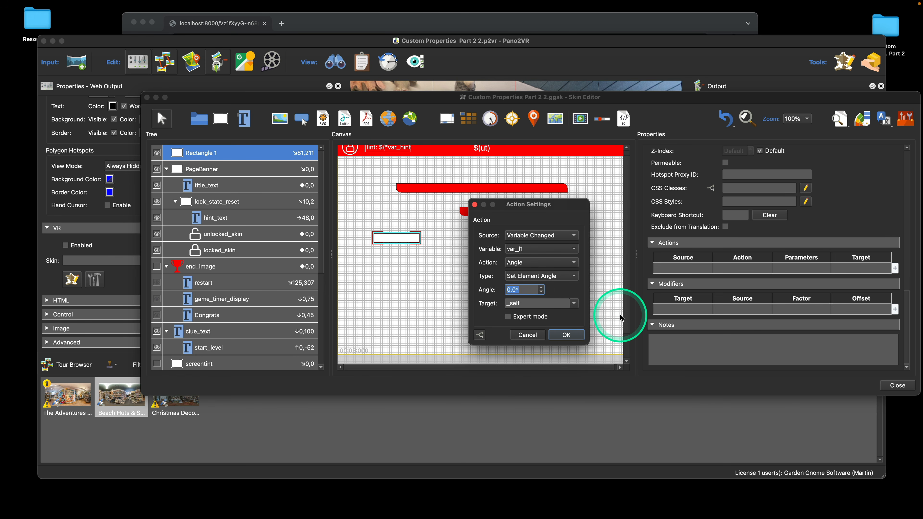
{"action": "type", "text": "45"}
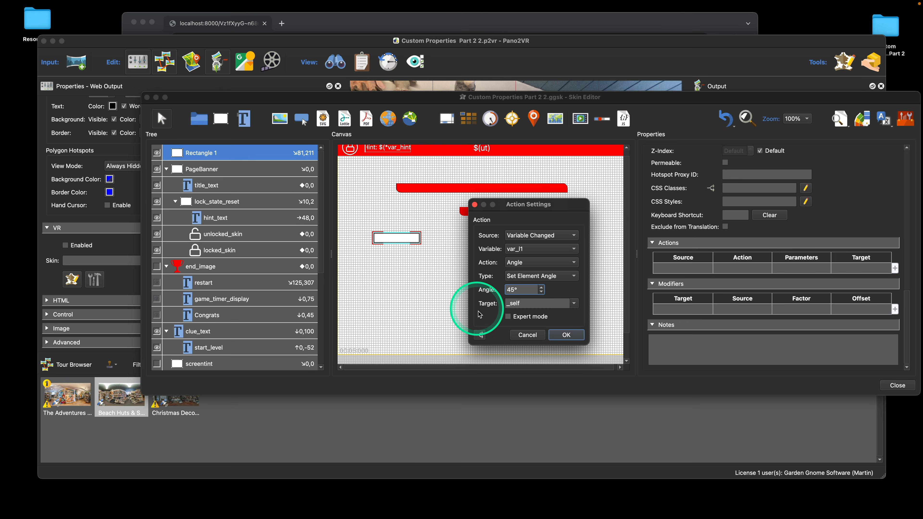
- Add a filter to the rotation action, triggered by the variable *var_l1 with the = comparison
{"action": "left_click", "coordinate": [480, 335]}
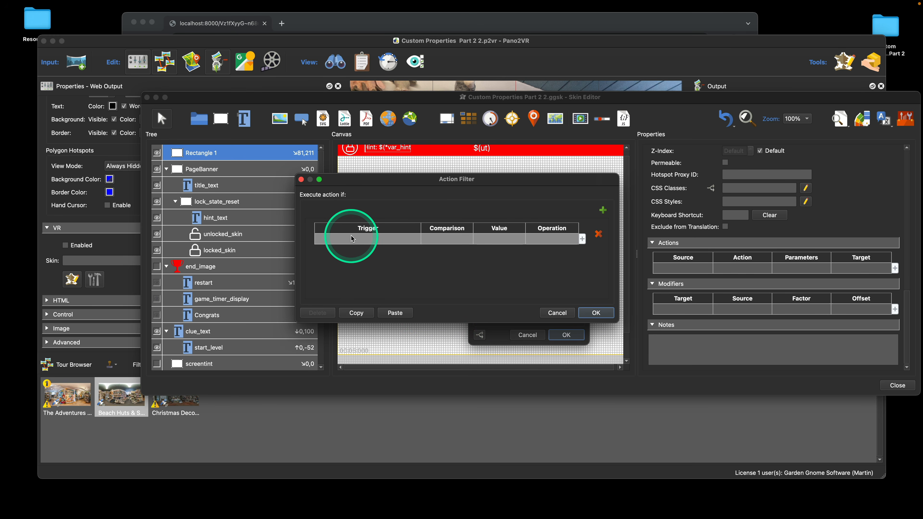
{"action": "left_click", "coordinate": [351, 239]}
{"action": "left_click", "coordinate": [352, 240]}
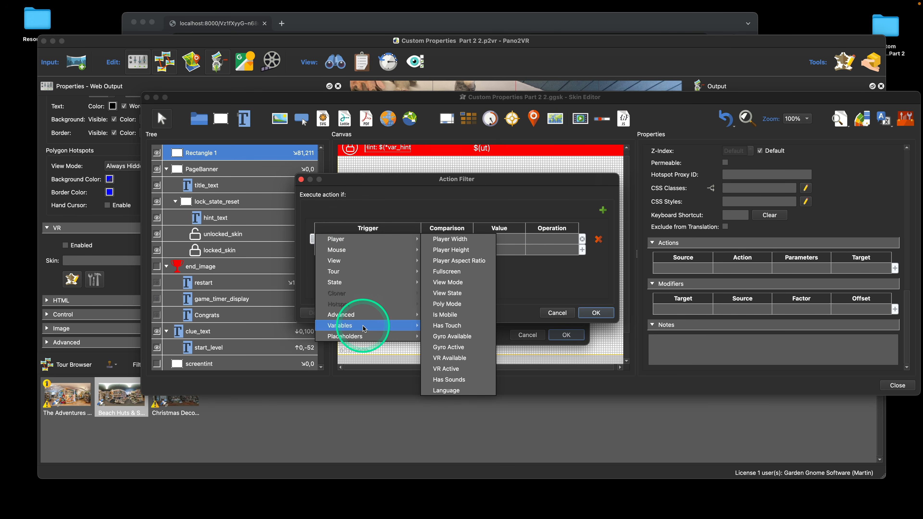
{"action": "mouse_move", "coordinate": [340, 324]}
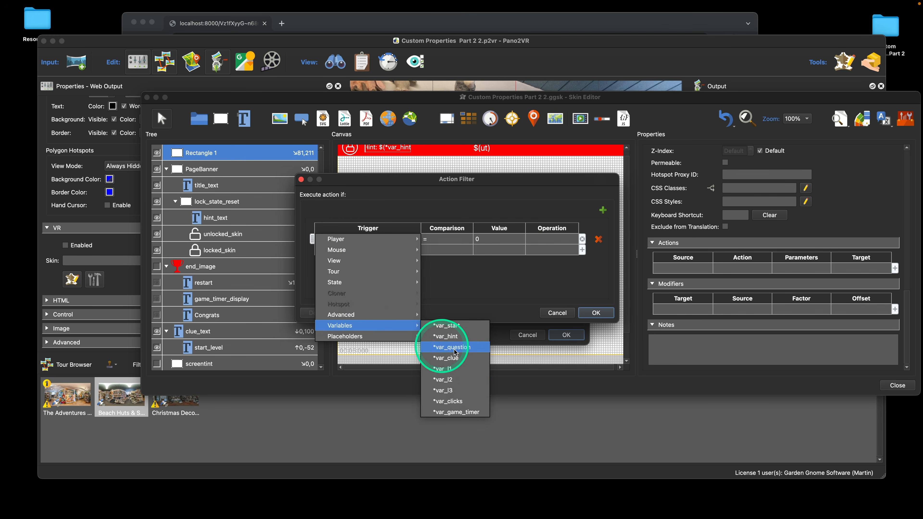
{"action": "left_click", "coordinate": [467, 369]}
- Set the action filter's comparison value to twothree, and accept both the filter and the rotation action
{"action": "left_click", "coordinate": [494, 240]}
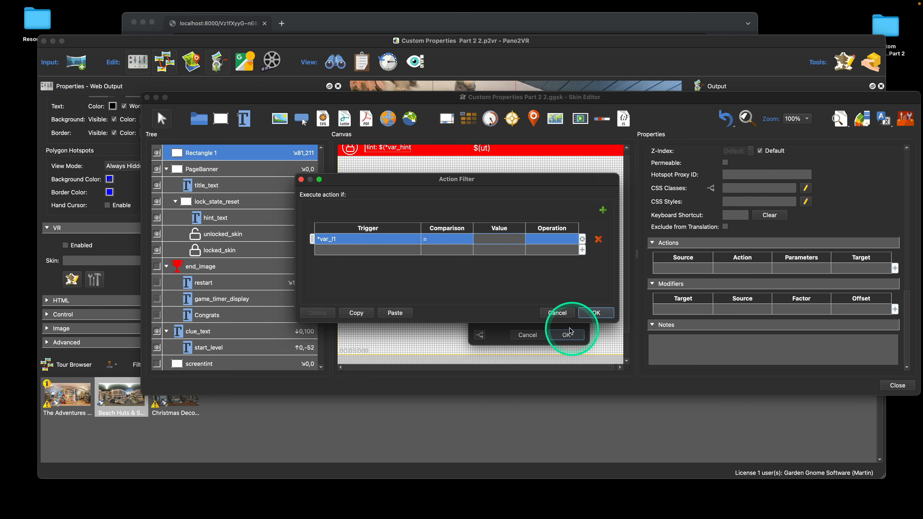
{"action": "left_click_drag", "start_coordinate": [548, 180], "coordinate": [365, 121]}
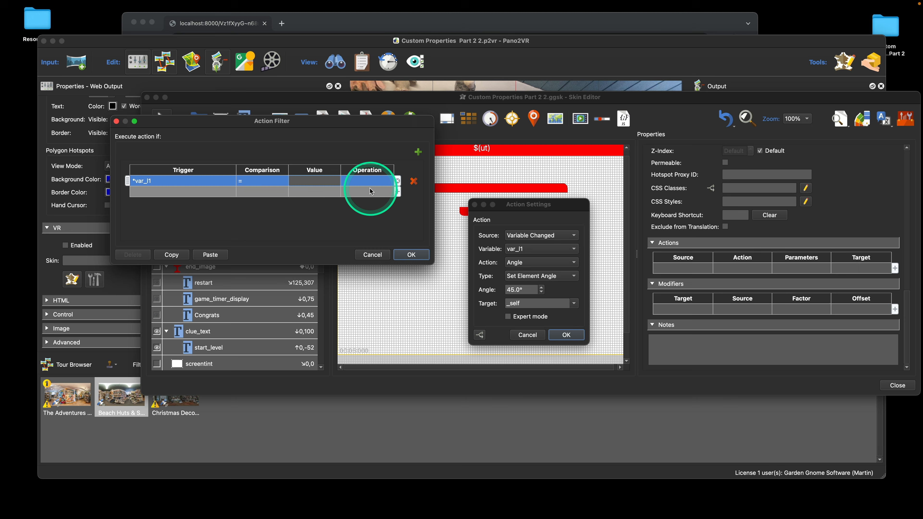
{"action": "double_click", "coordinate": [323, 181]}
{"action": "type", "text": "t"}
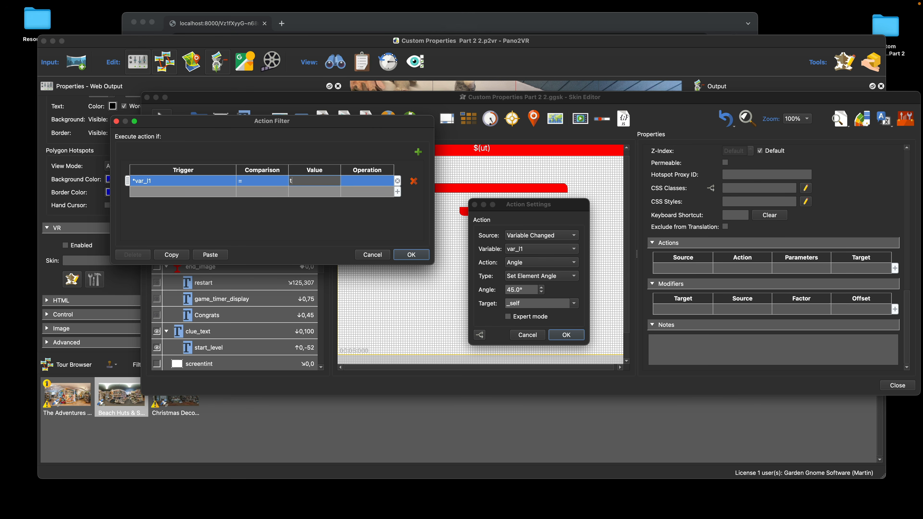
{"action": "type", "text": "wothree"}
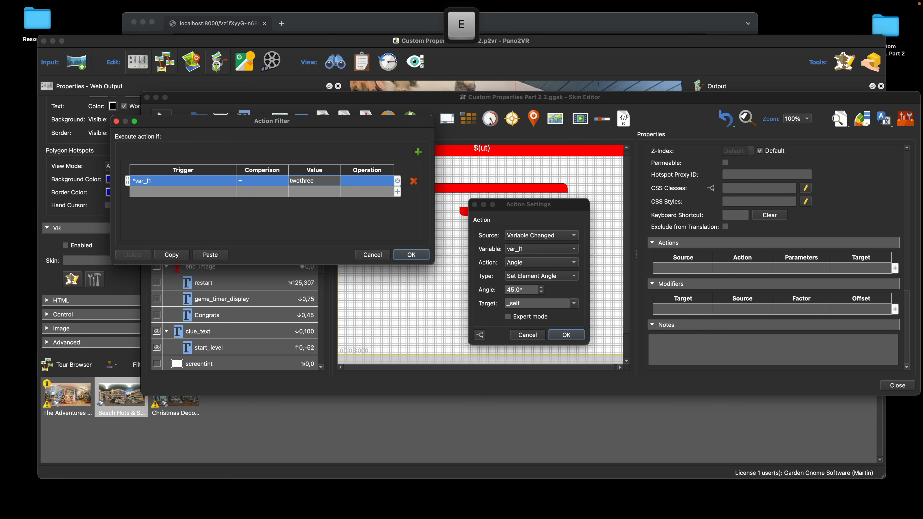
{"action": "left_click", "coordinate": [410, 254]}
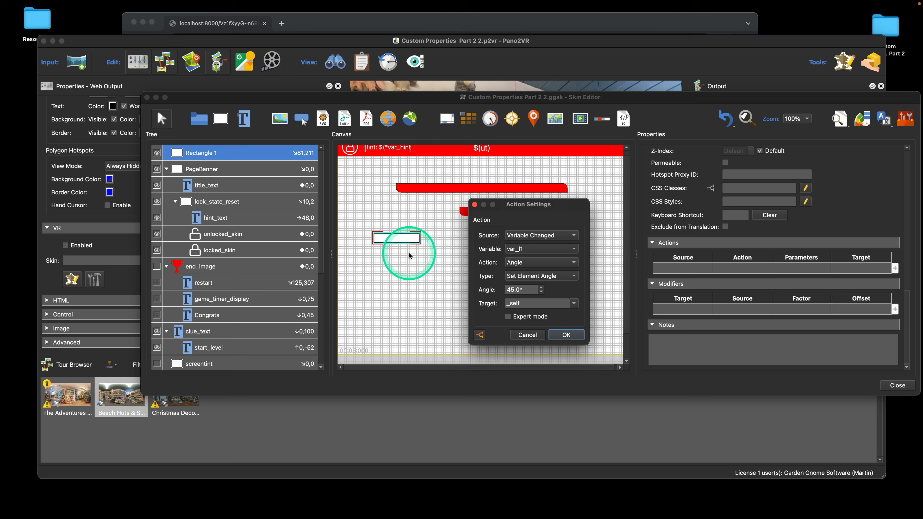
{"action": "left_click", "coordinate": [572, 333]}
- Close the Skin Editor with the changes saved and switch to the tour in the browser
{"action": "left_click", "coordinate": [896, 385]}
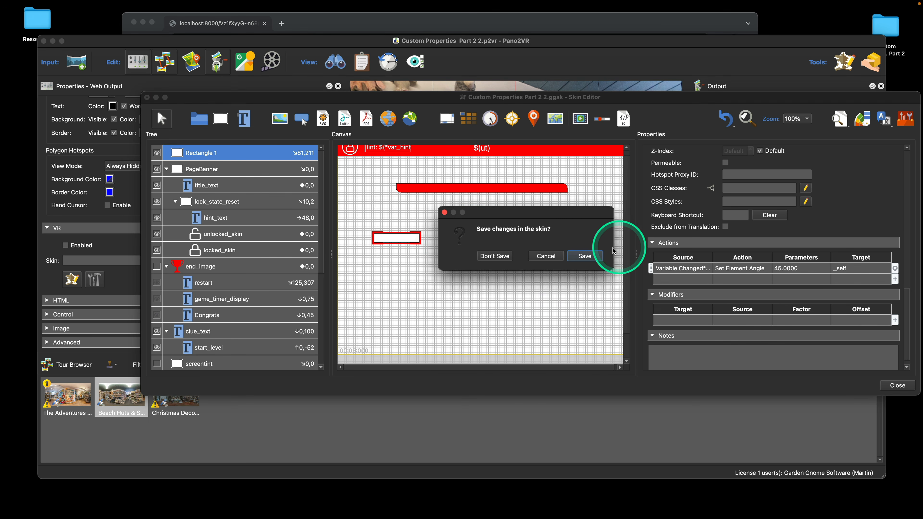
{"action": "left_click", "coordinate": [599, 253]}
{"action": "left_click", "coordinate": [618, 23]}
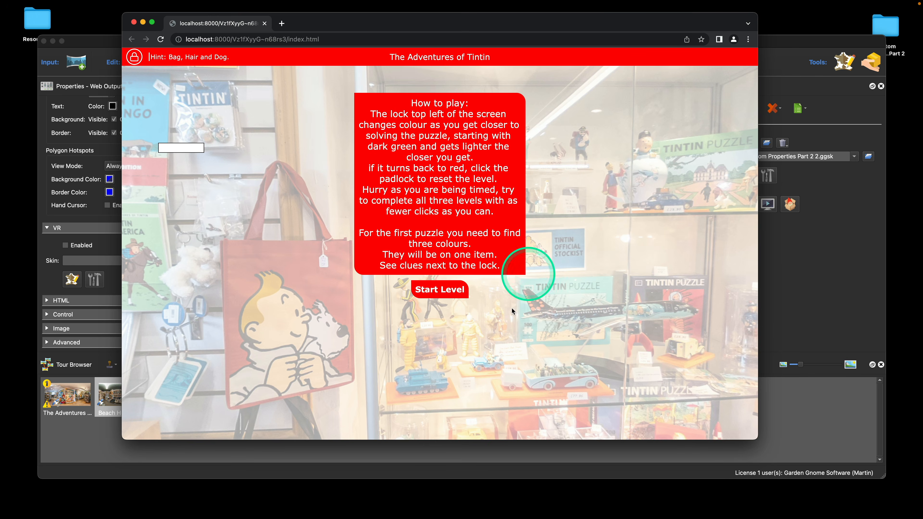
- Start the first level, test the rectangle's rotation by picking parts of the Tintin bag, and move the browser window aside
{"action": "left_click", "coordinate": [444, 291]}
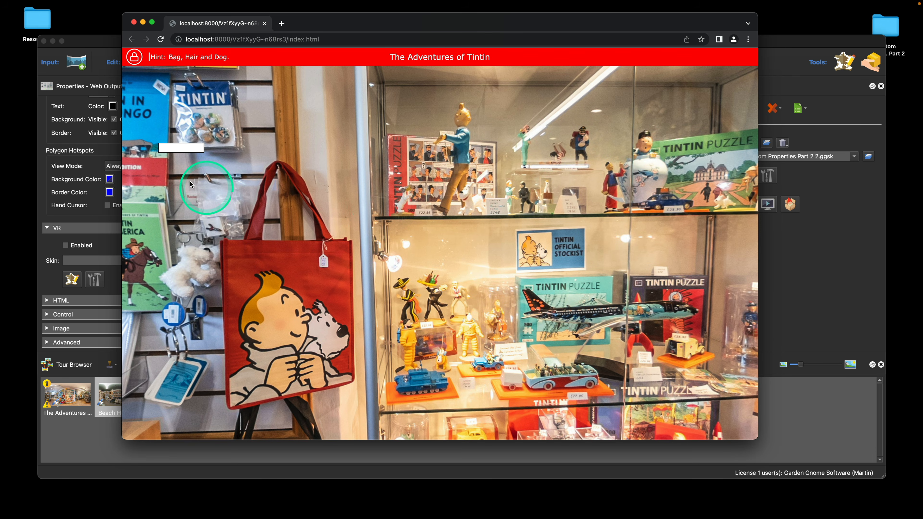
{"action": "left_click", "coordinate": [272, 288]}
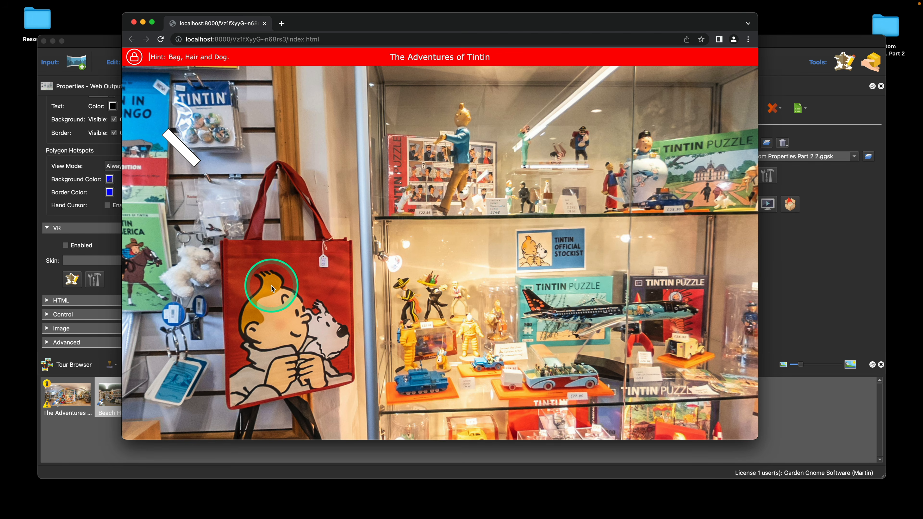
{"action": "left_click_drag", "start_coordinate": [334, 27], "coordinate": [708, 81]}
- In Pano2VR, show The Adventures of Tintin panorama and select the bag's polygon hotspot to examine its description
{"action": "left_click", "coordinate": [450, 218]}
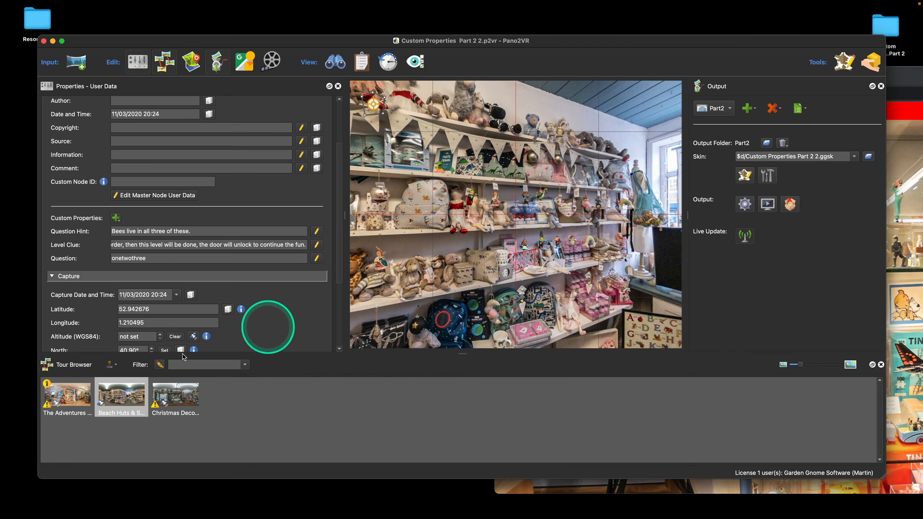
{"action": "left_click", "coordinate": [63, 395]}
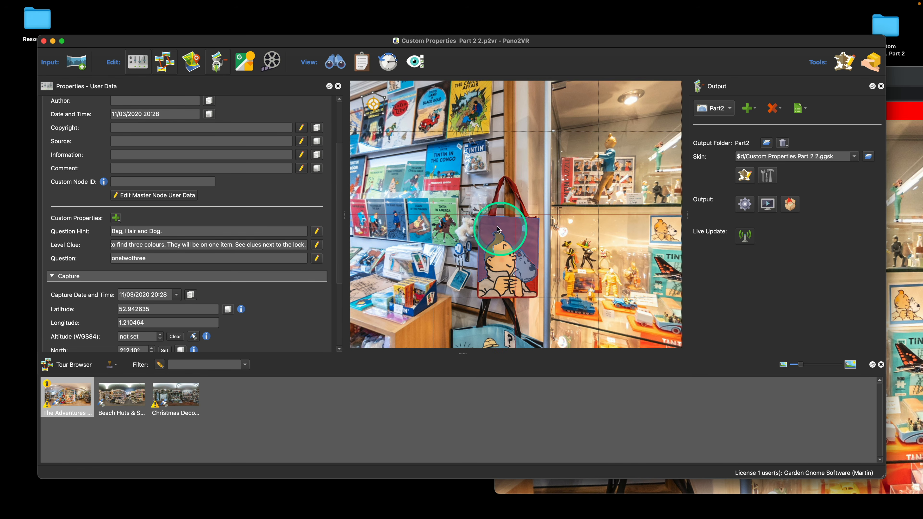
{"action": "left_click", "coordinate": [487, 224]}
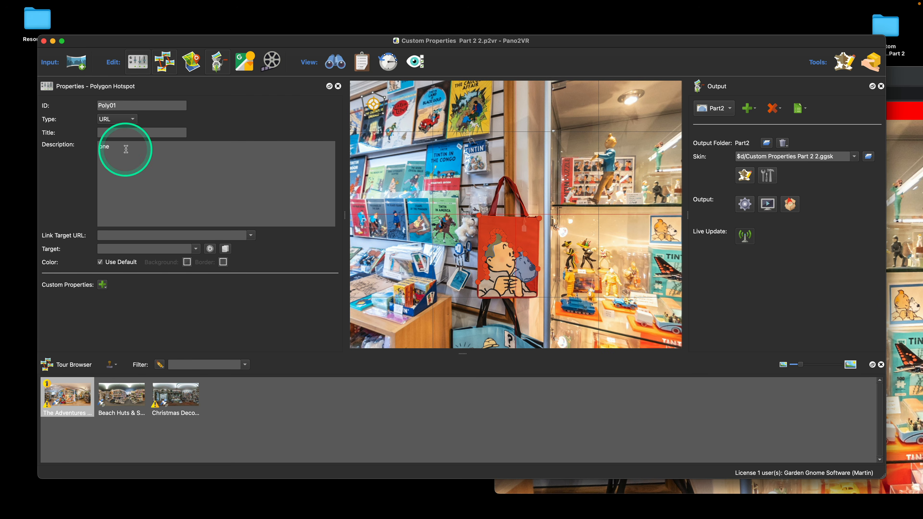
{"action": "mouse_move", "coordinate": [488, 225]}
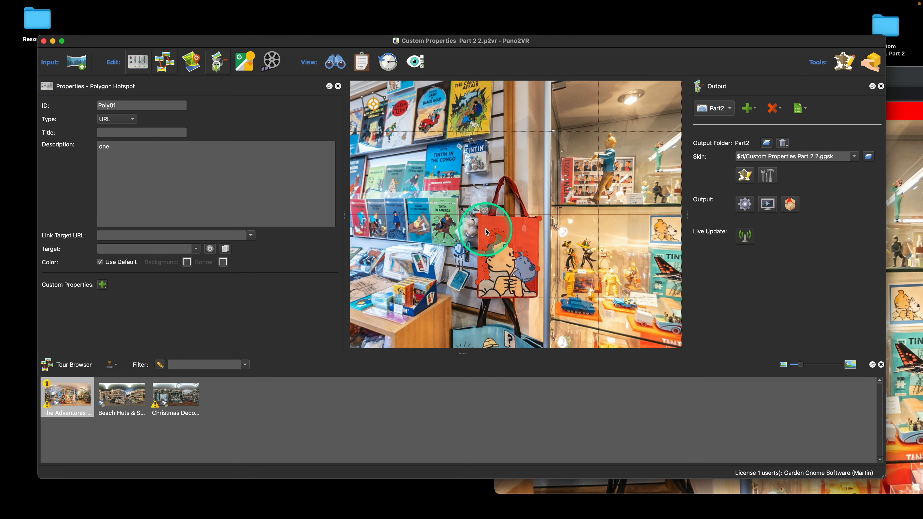
- Open the skin and inspect the poly_click element's Set Variable Value action for var_l1, leaving its settings without changes
{"action": "left_click", "coordinate": [744, 176]}
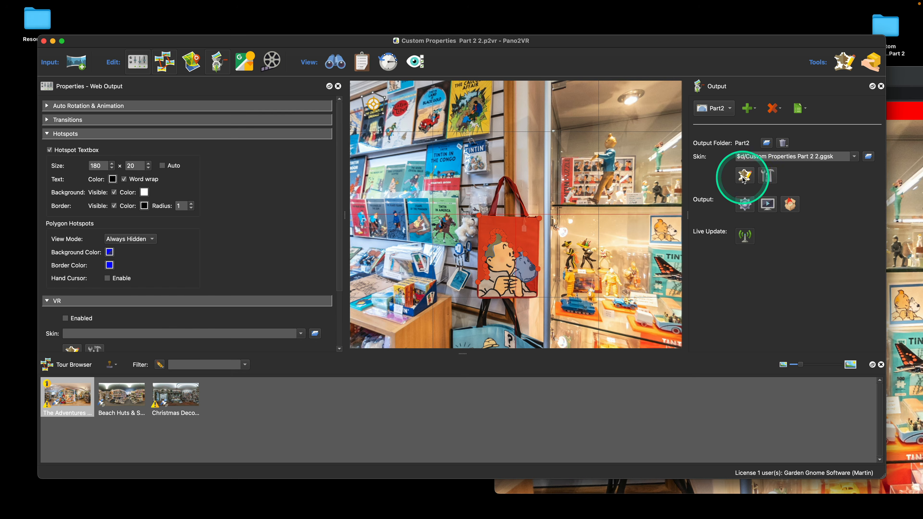
{"action": "scroll", "coordinate": [240, 265], "scroll_direction": "down", "scroll_amount": 5}
{"action": "scroll", "coordinate": [247, 269], "scroll_direction": "down", "scroll_amount": 3}
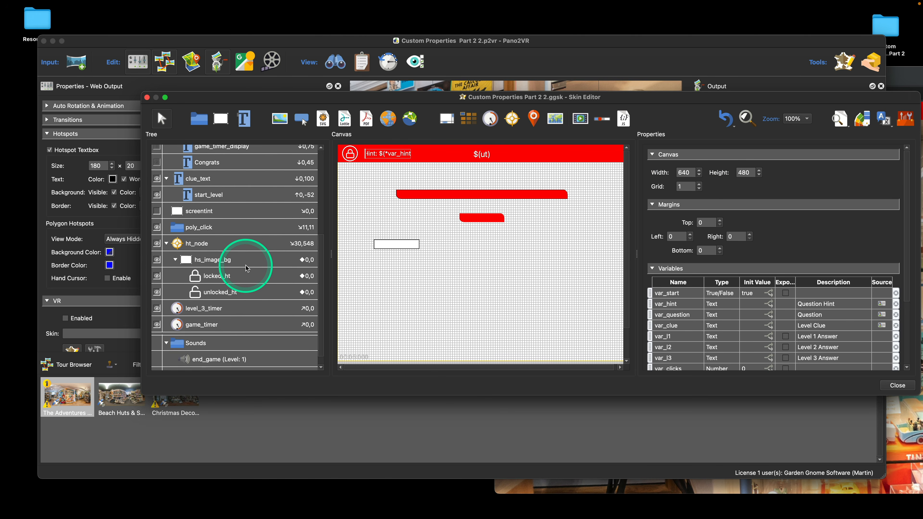
{"action": "left_click", "coordinate": [199, 215]}
{"action": "scroll", "coordinate": [810, 283], "scroll_direction": "down", "scroll_amount": 12}
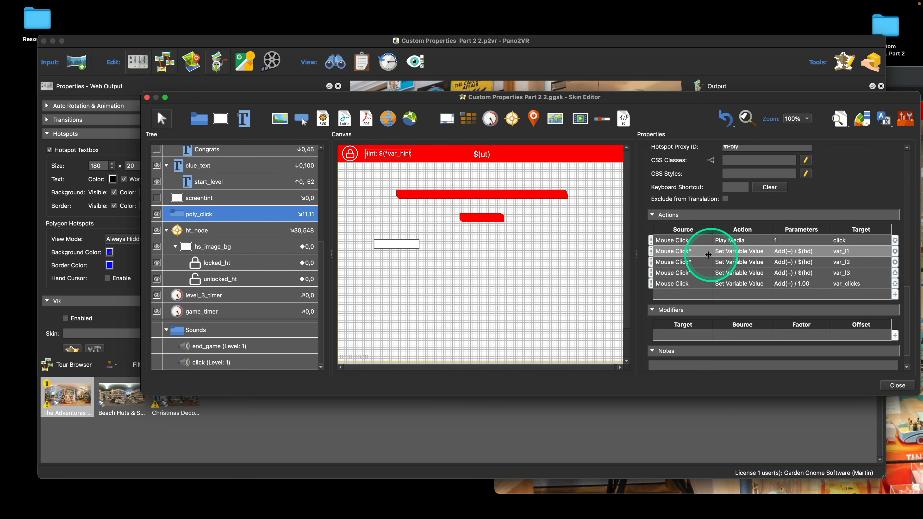
{"action": "double_click", "coordinate": [672, 251]}
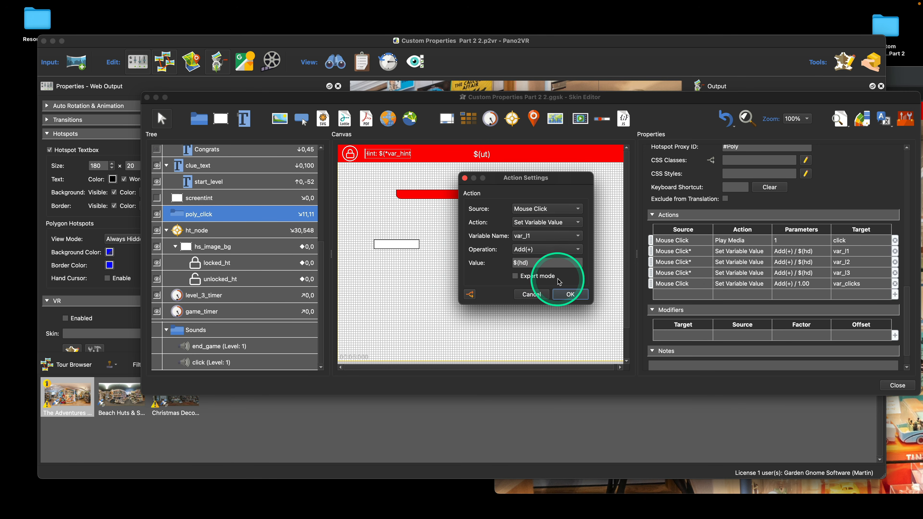
{"action": "left_click", "coordinate": [544, 293]}
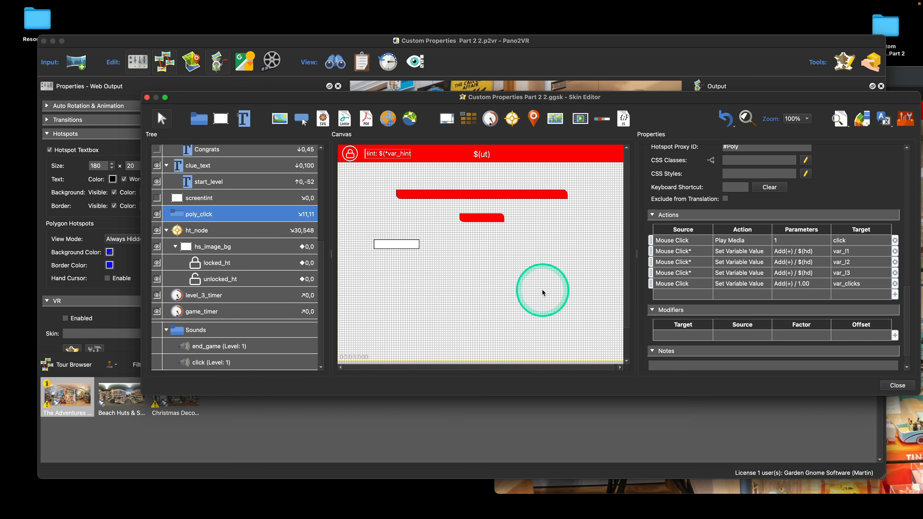
{"action": "left_click", "coordinate": [405, 261]}
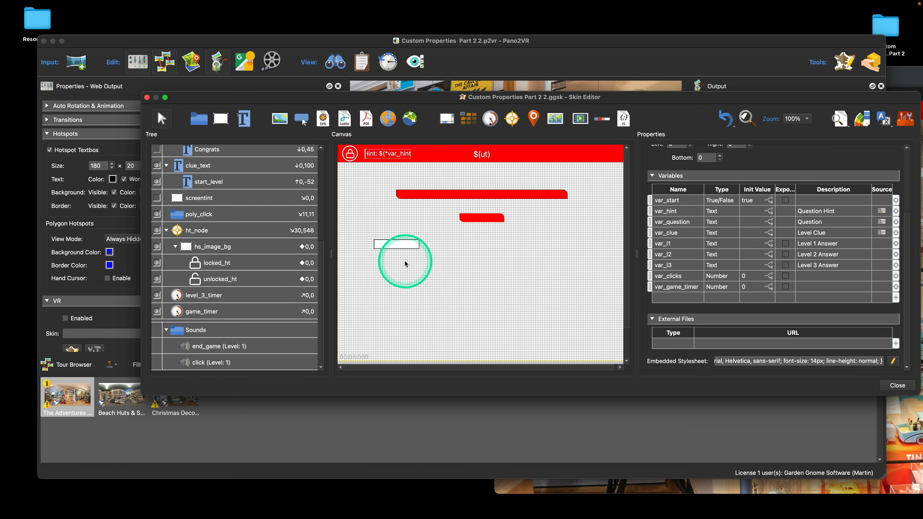